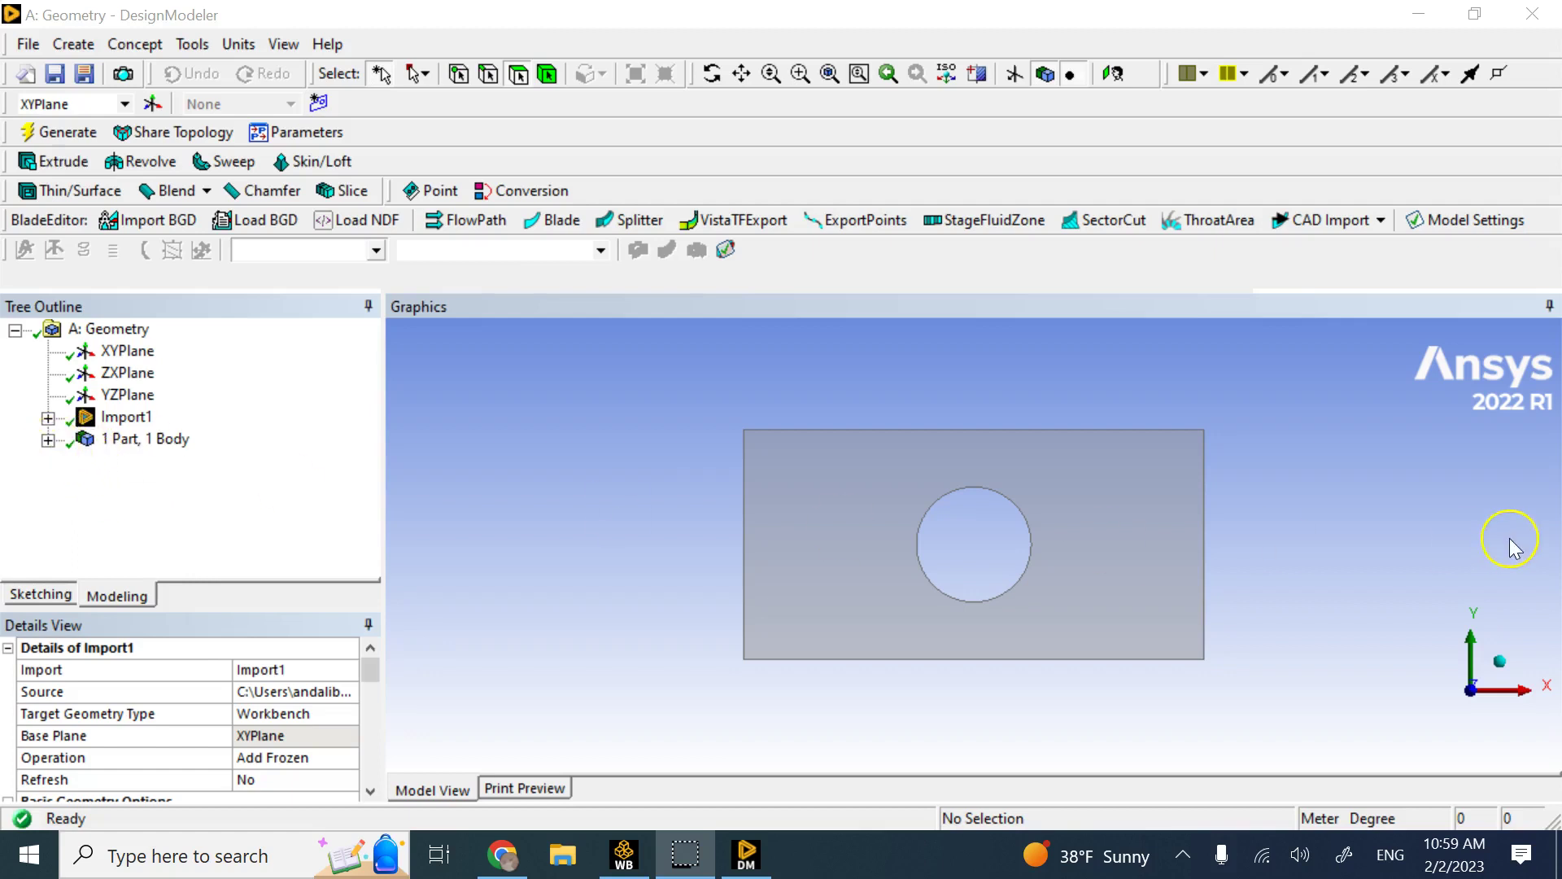
# Close the geometry editor and add a standalone Static Structural system beside the Geometry system in the project schematic
pyautogui.click(1533, 15)
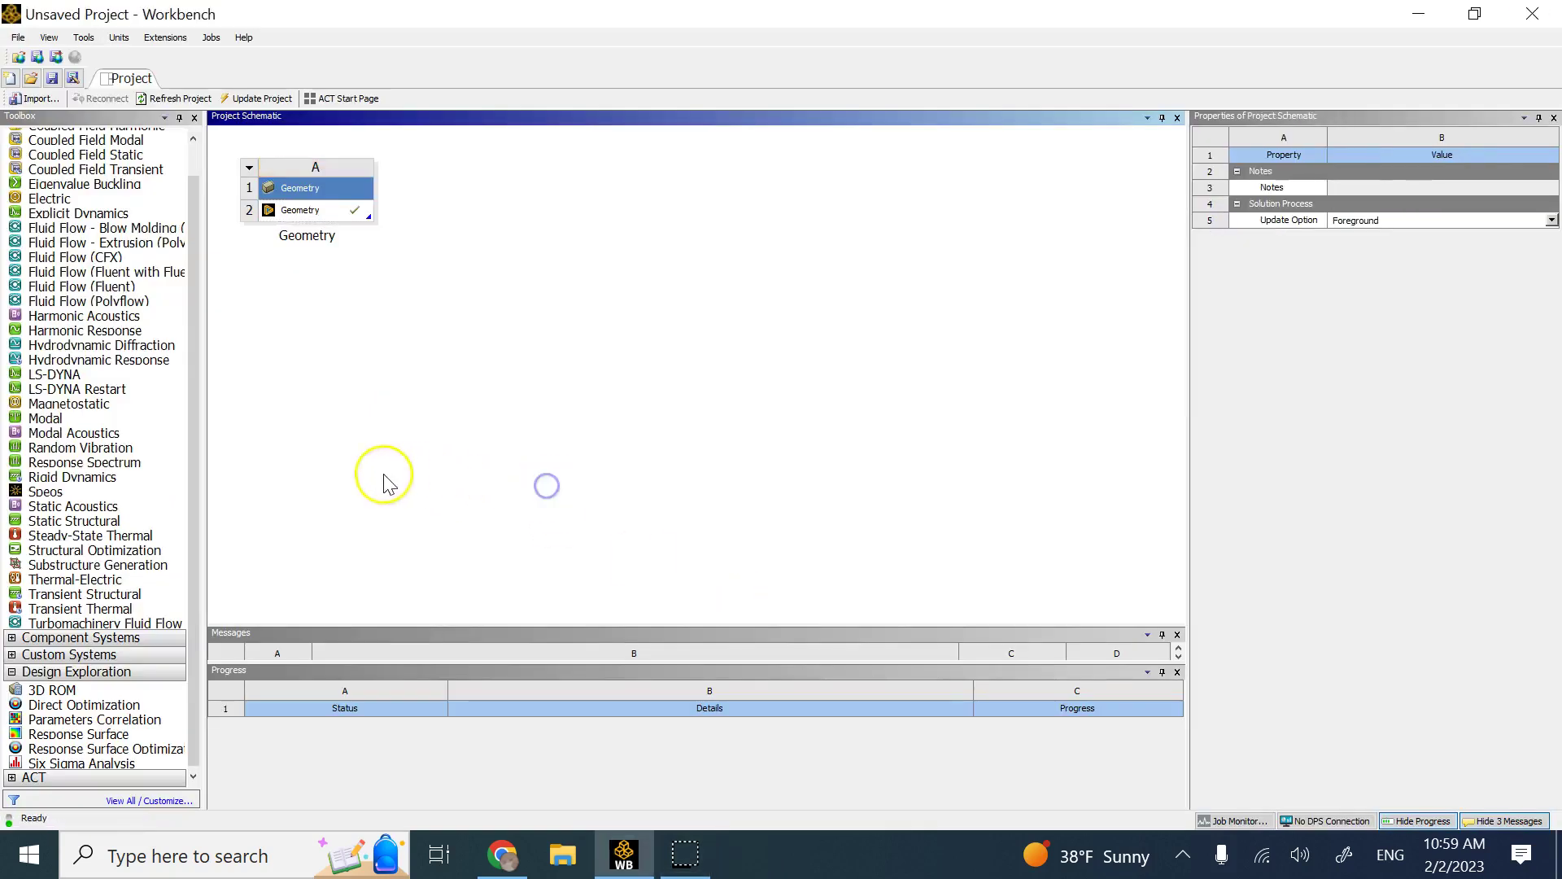
pyautogui.moveTo(122, 524); pyautogui.dragTo(505, 237)
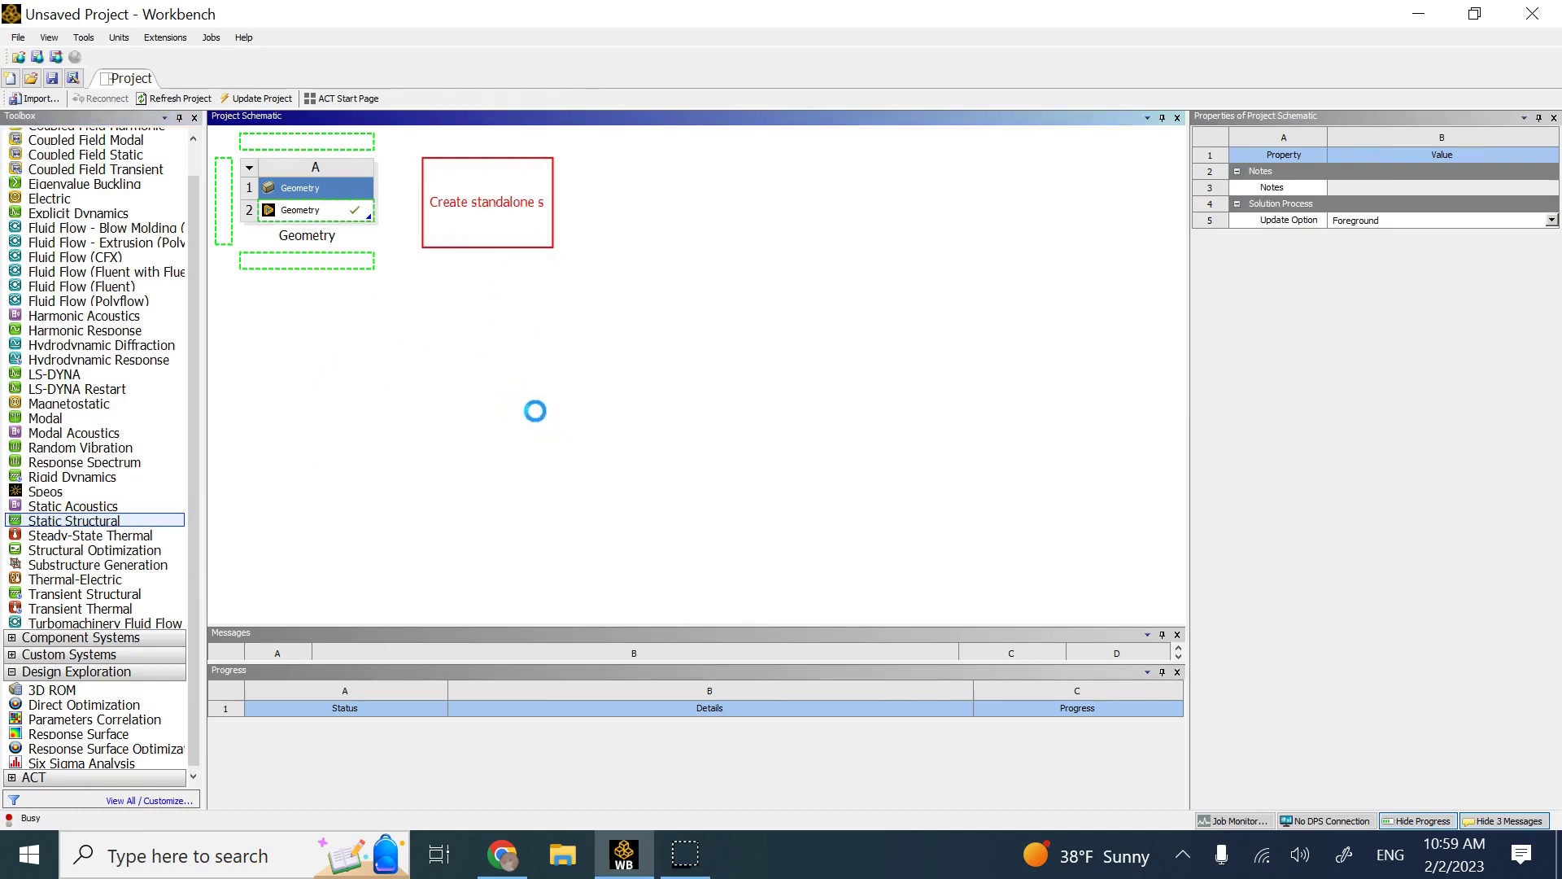
# Share the Geometry cell of the Geometry system with the Geometry cell of the Static Structural system
pyautogui.click(300, 209)
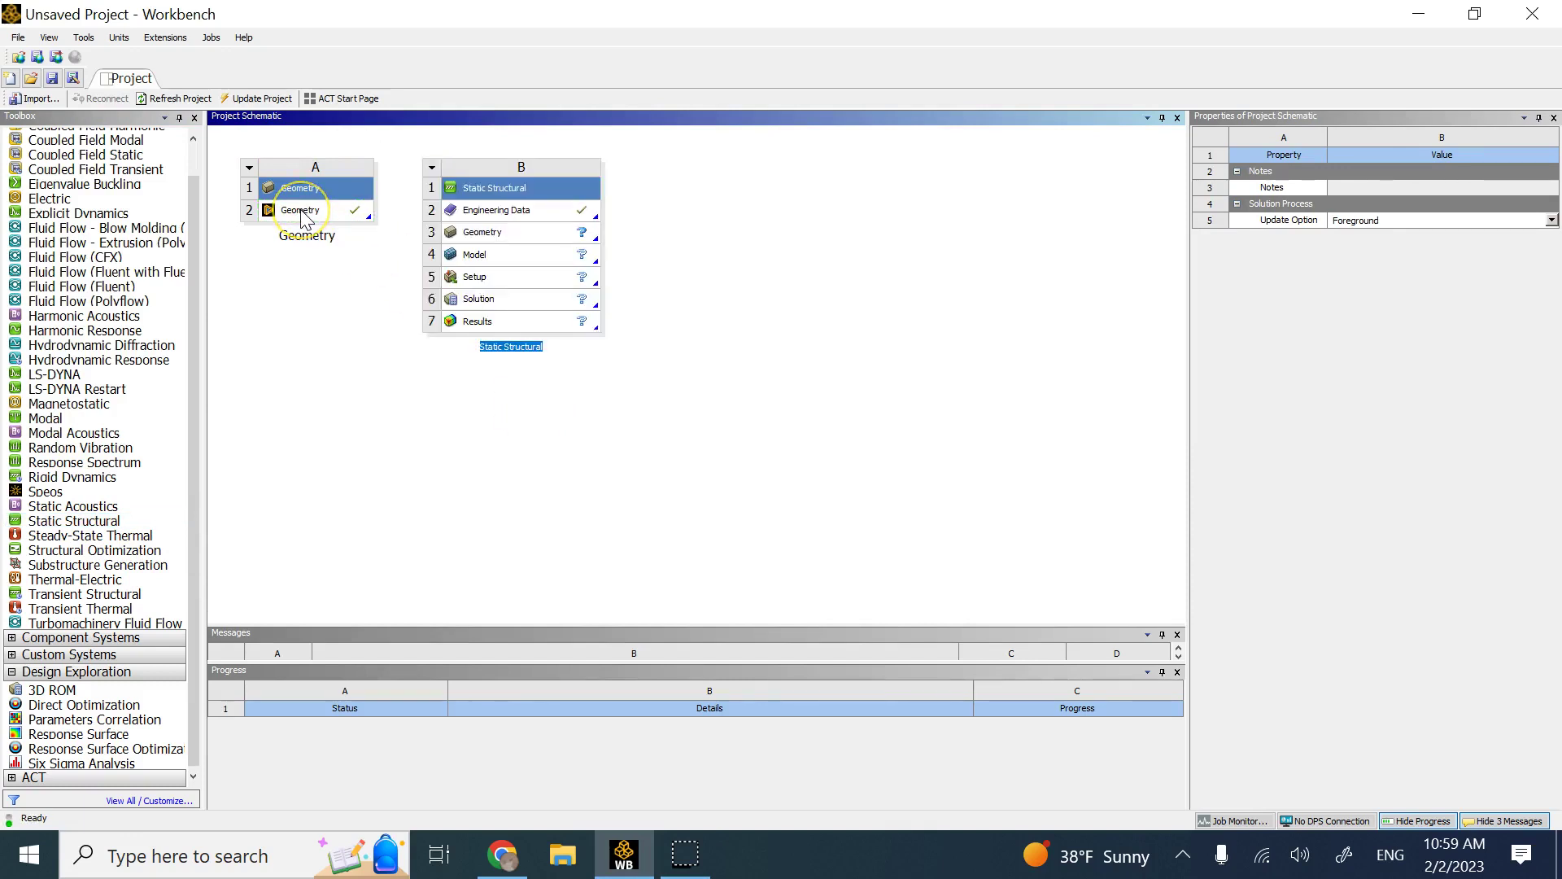
pyautogui.moveTo(302, 214)
pyautogui.mouseDown()
pyautogui.moveTo(482, 244)
pyautogui.moveTo(558, 209)
pyautogui.moveTo(529, 236)
pyautogui.moveTo(480, 244)
pyautogui.moveTo(301, 189)
pyautogui.mouseUp()
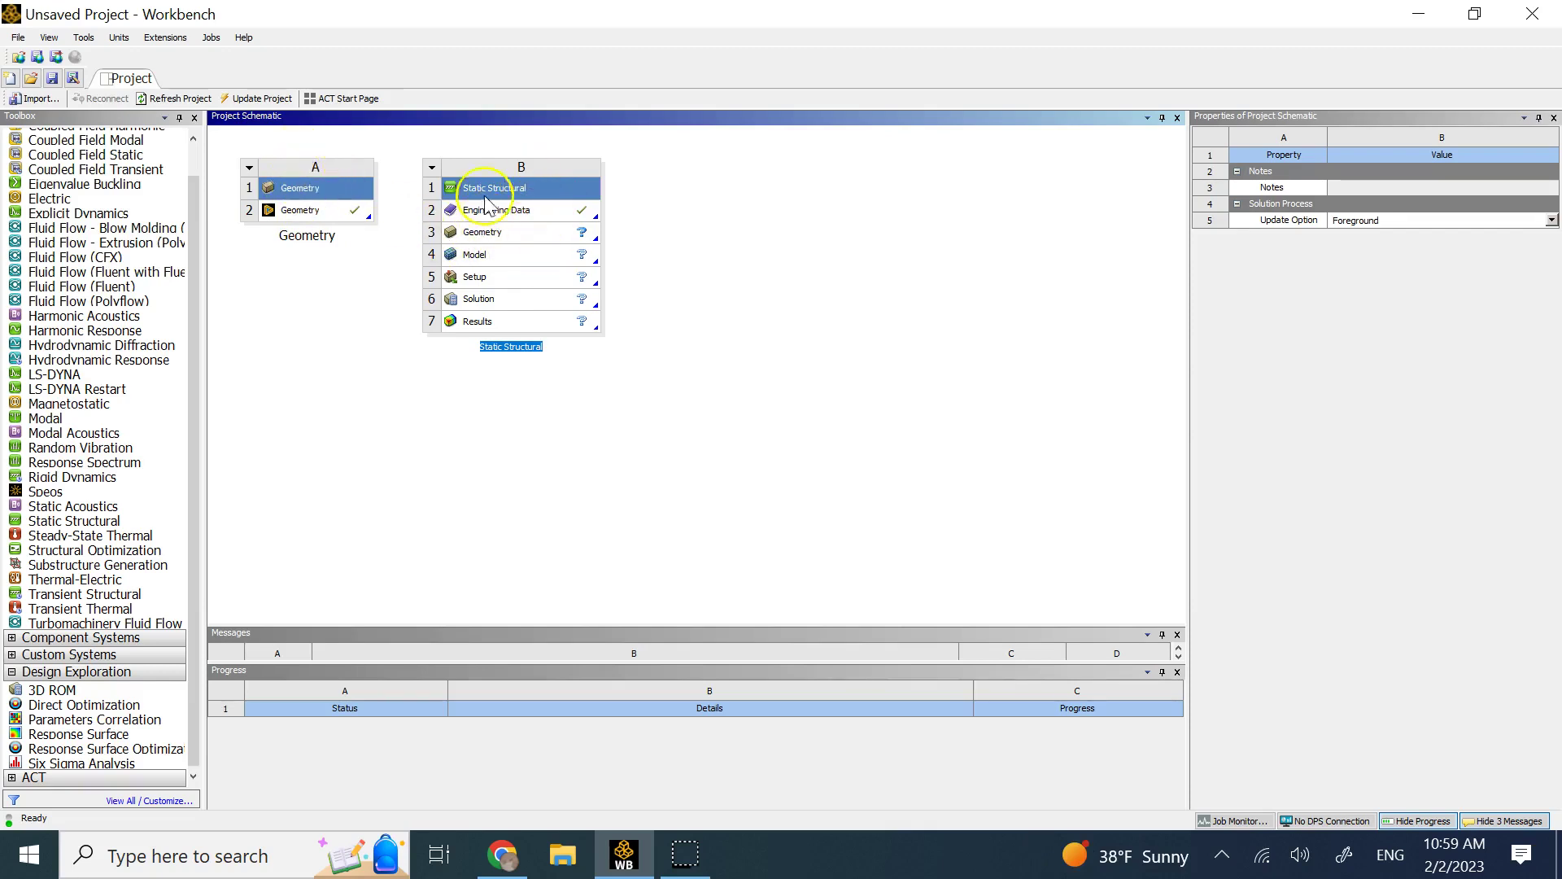
pyautogui.click(515, 235)
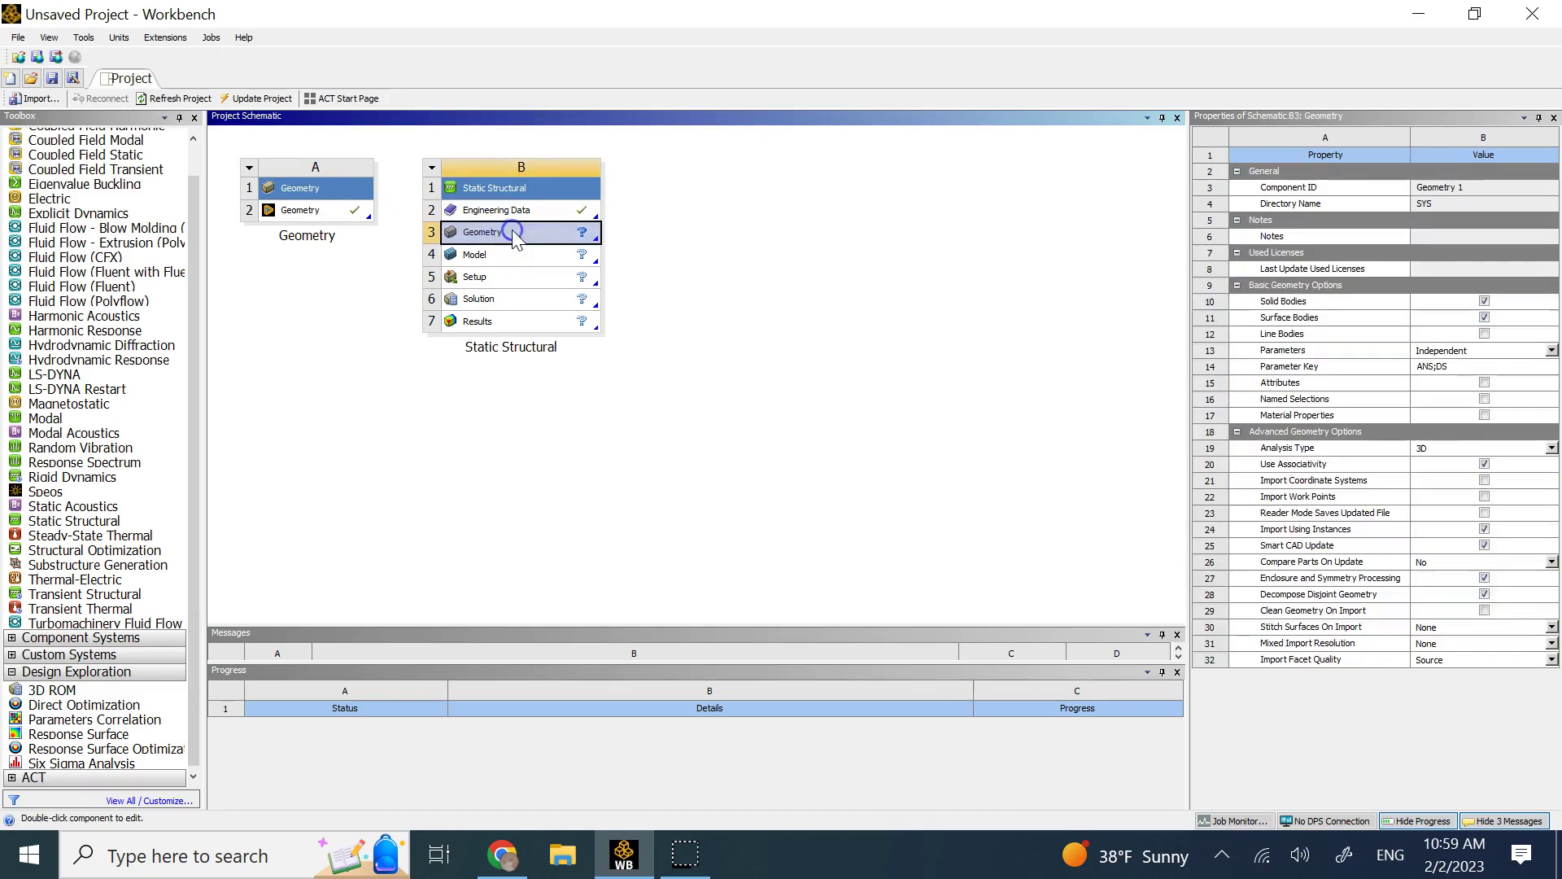
pyautogui.click(647, 341)
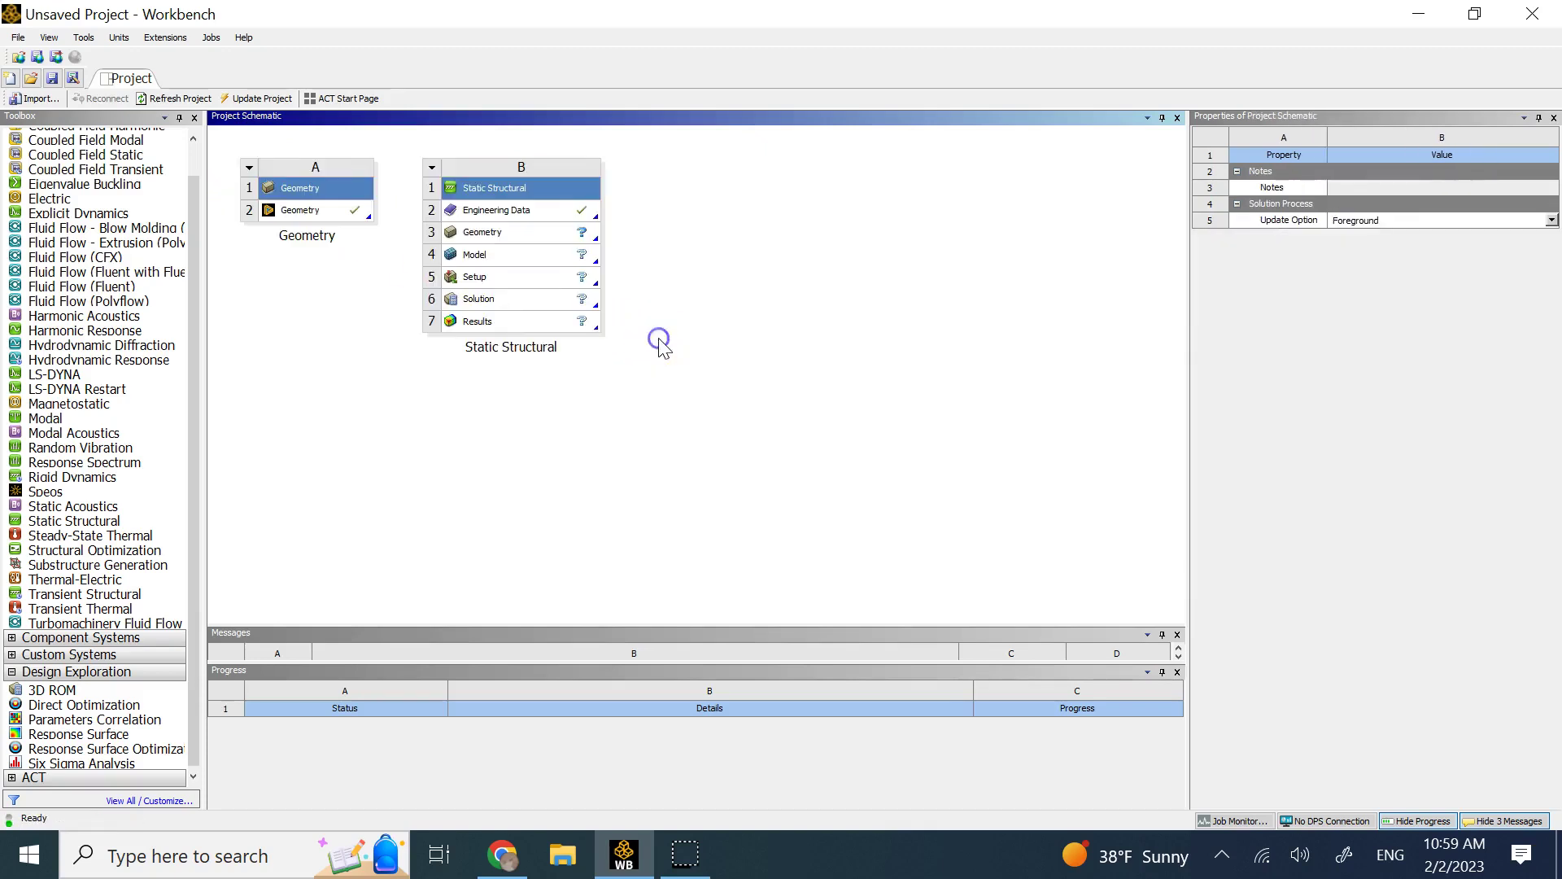
pyautogui.moveTo(315, 218)
pyautogui.mouseDown()
pyautogui.moveTo(488, 244)
pyautogui.moveTo(505, 185)
pyautogui.moveTo(514, 237)
pyautogui.mouseUp()
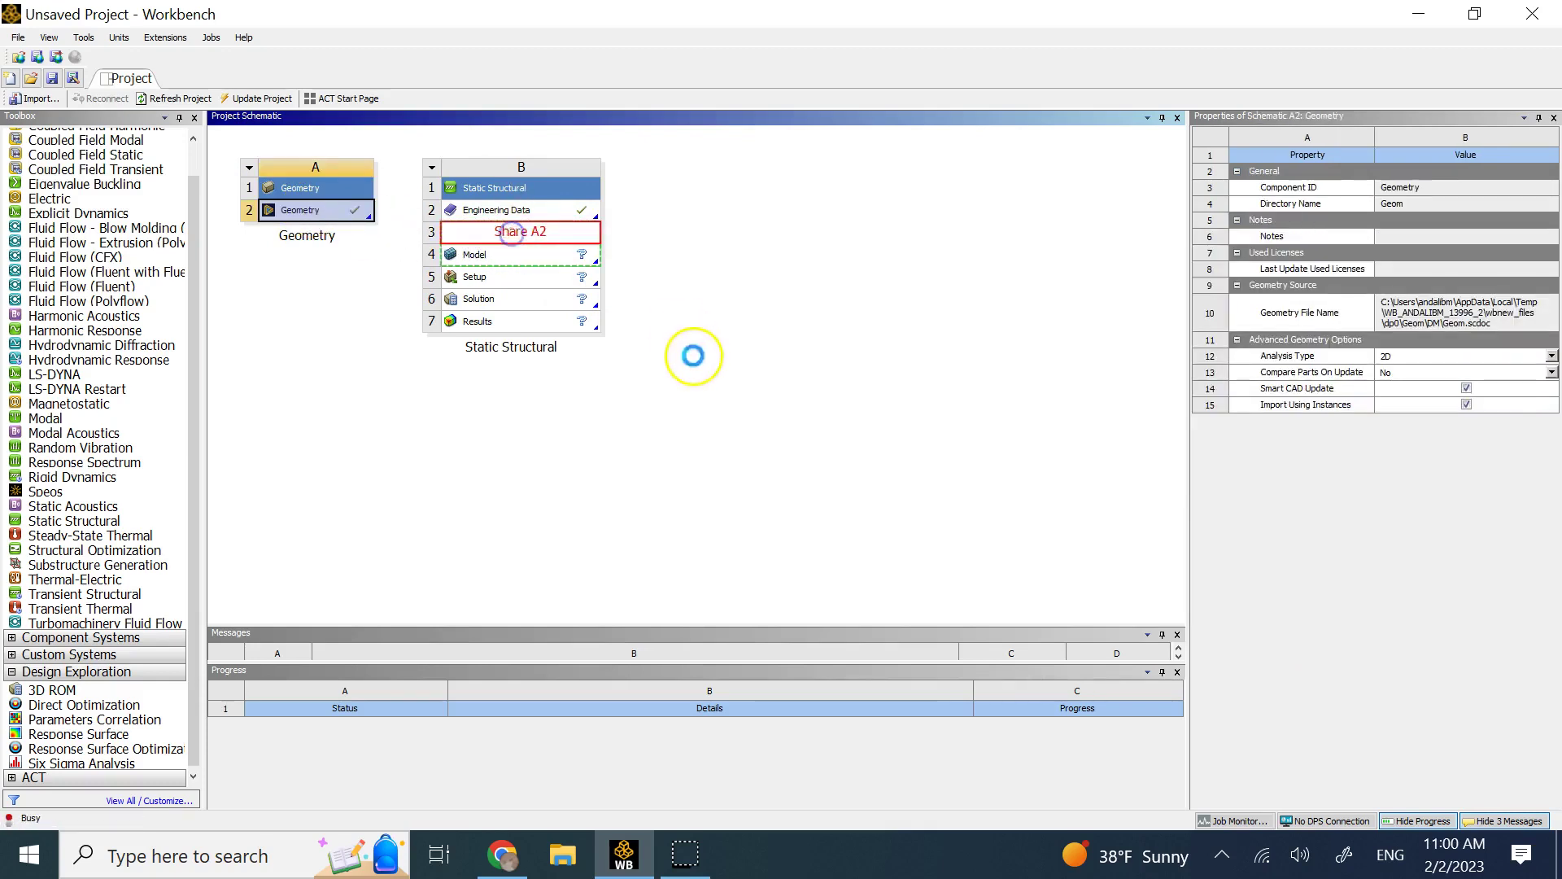
pyautogui.click(701, 368)
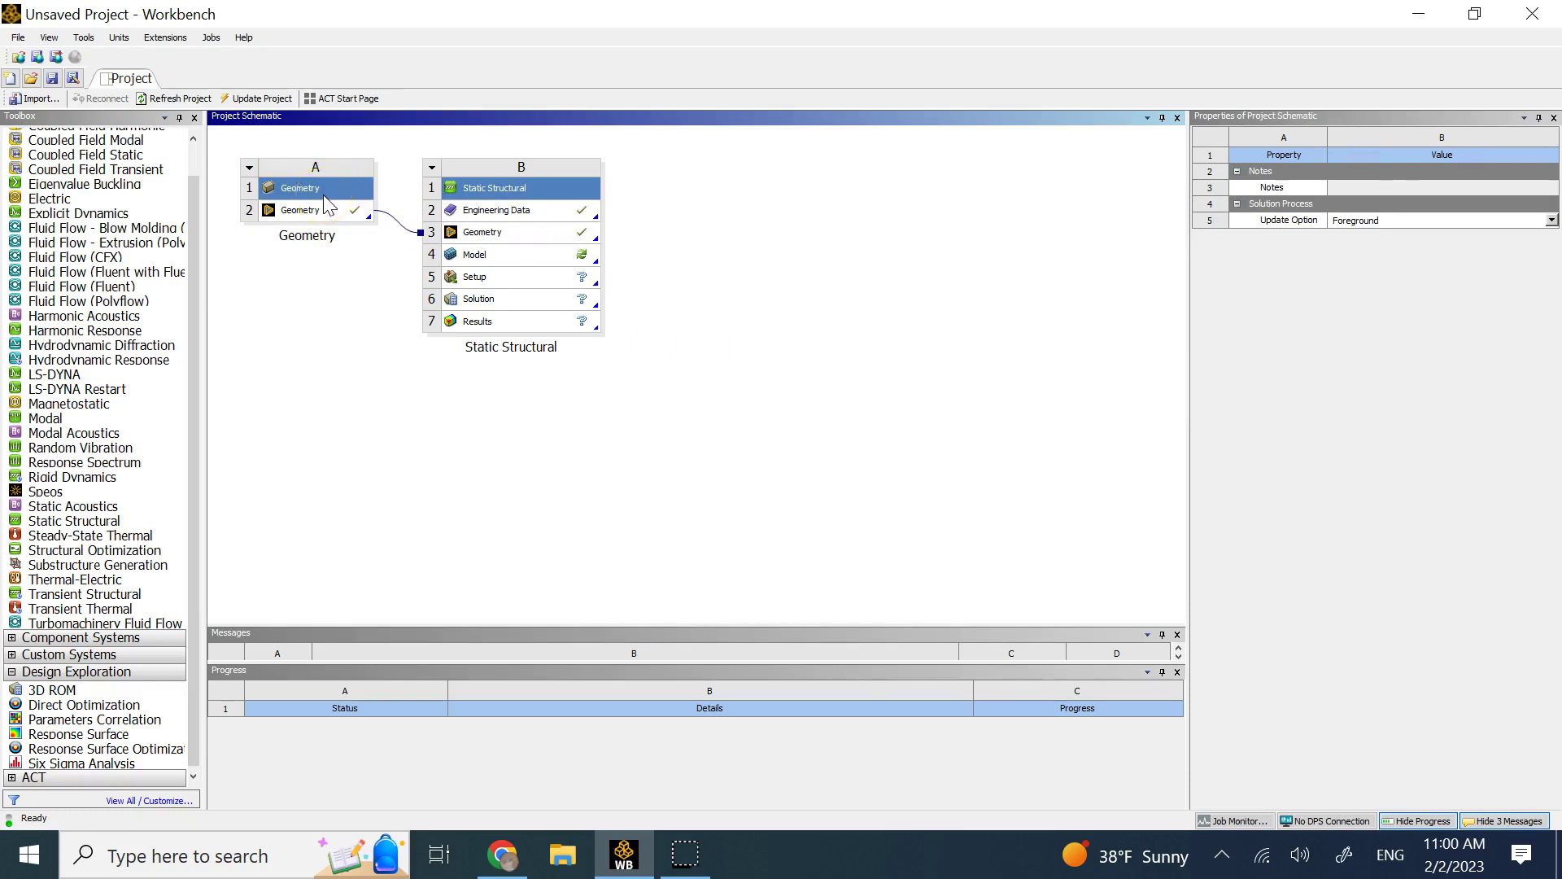
# Set the Analysis Type of the Static Structural system's Geometry cell to 3D
pyautogui.click(514, 234)
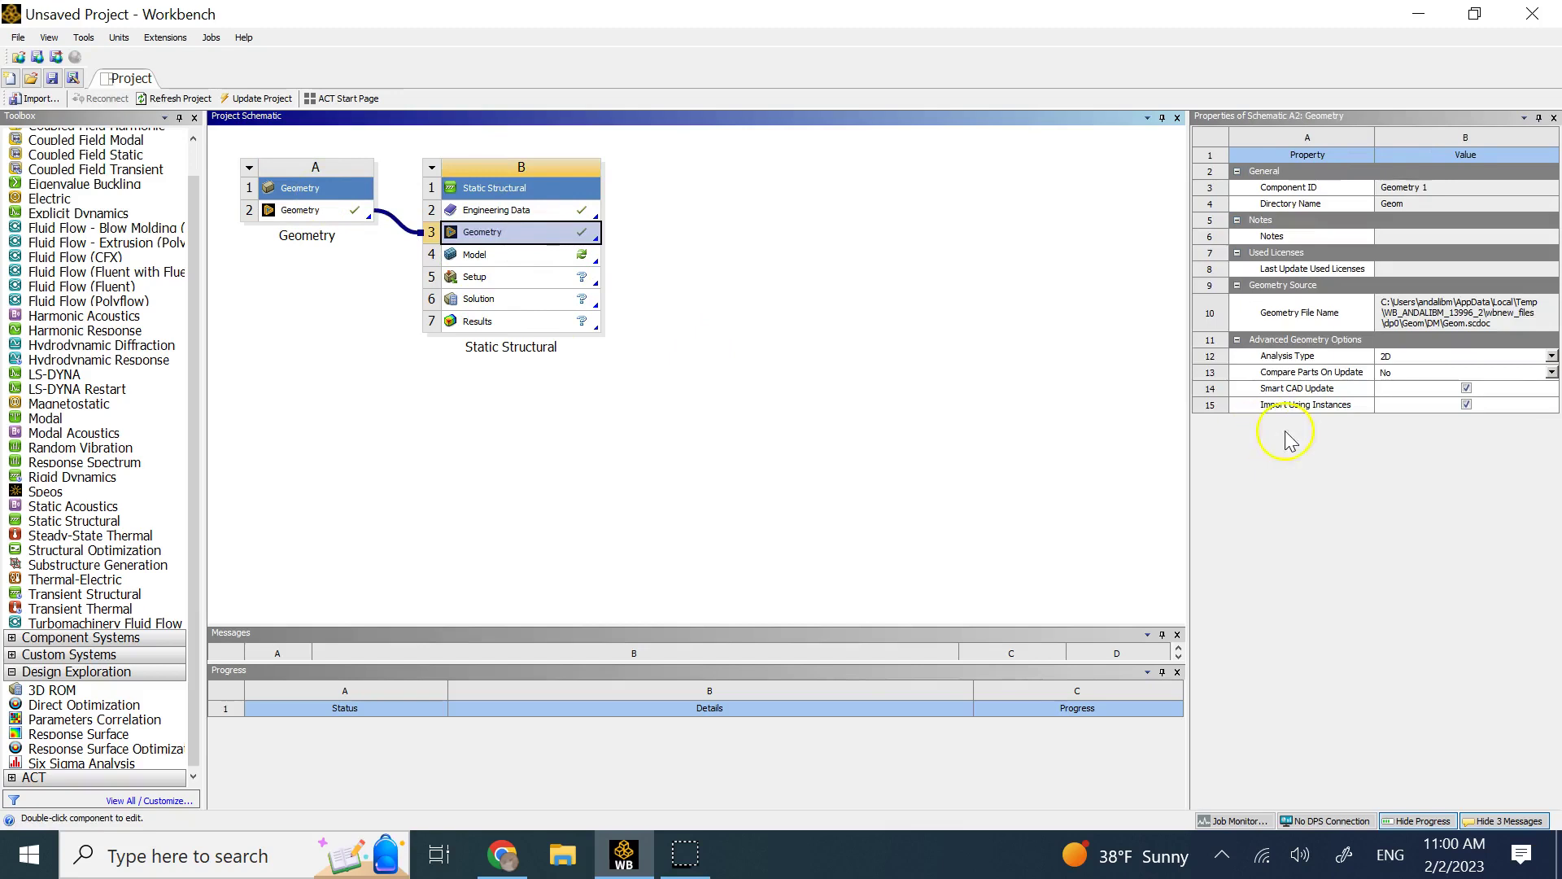
pyautogui.click(1549, 356)
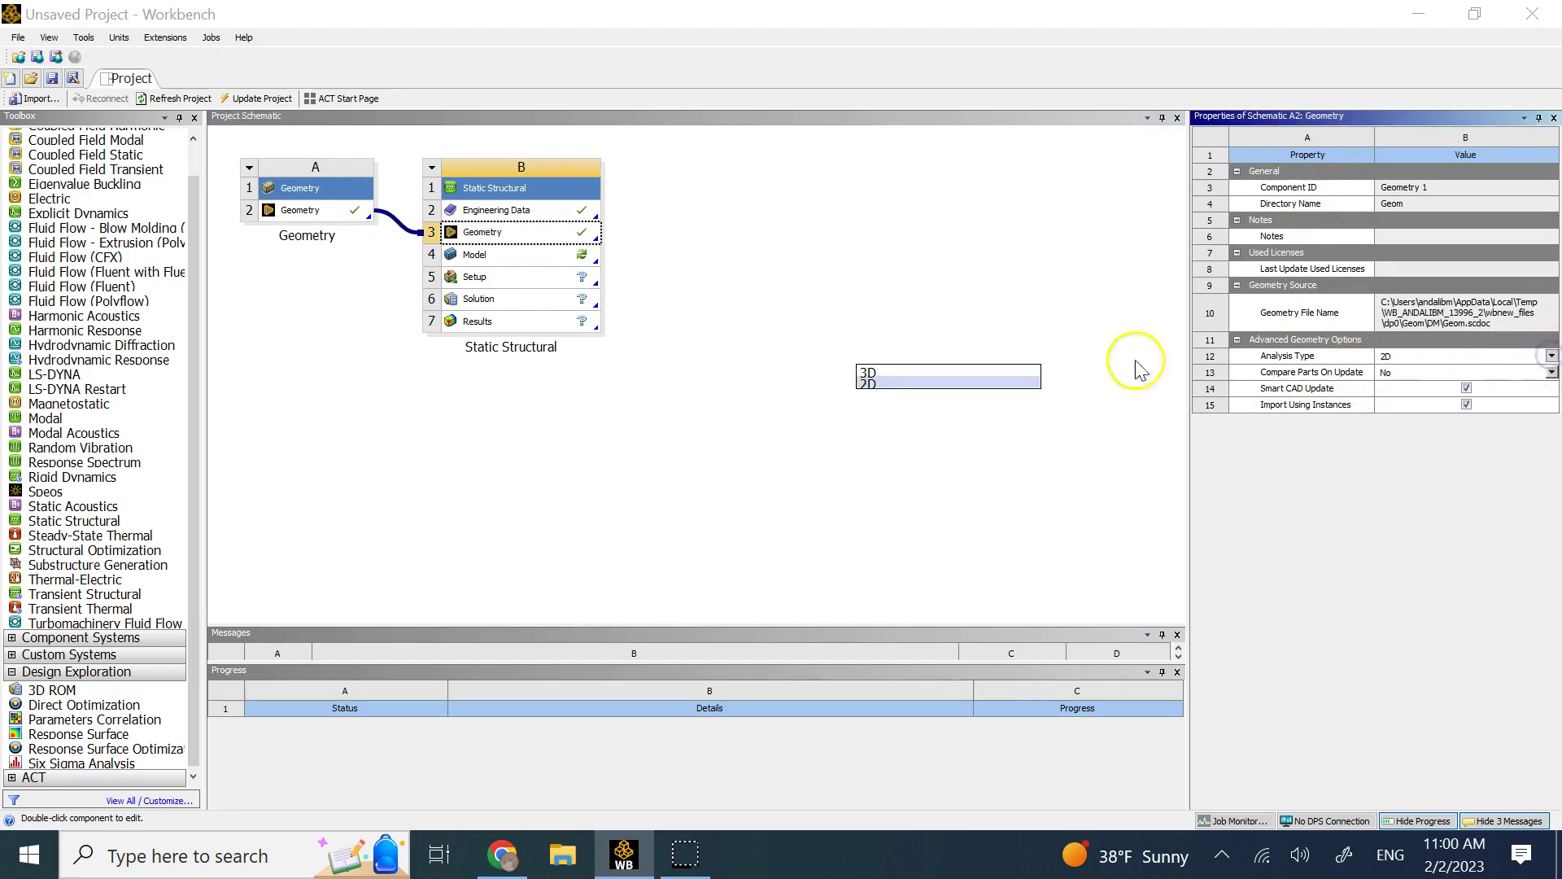
pyautogui.click(1006, 372)
pyautogui.click(1050, 370)
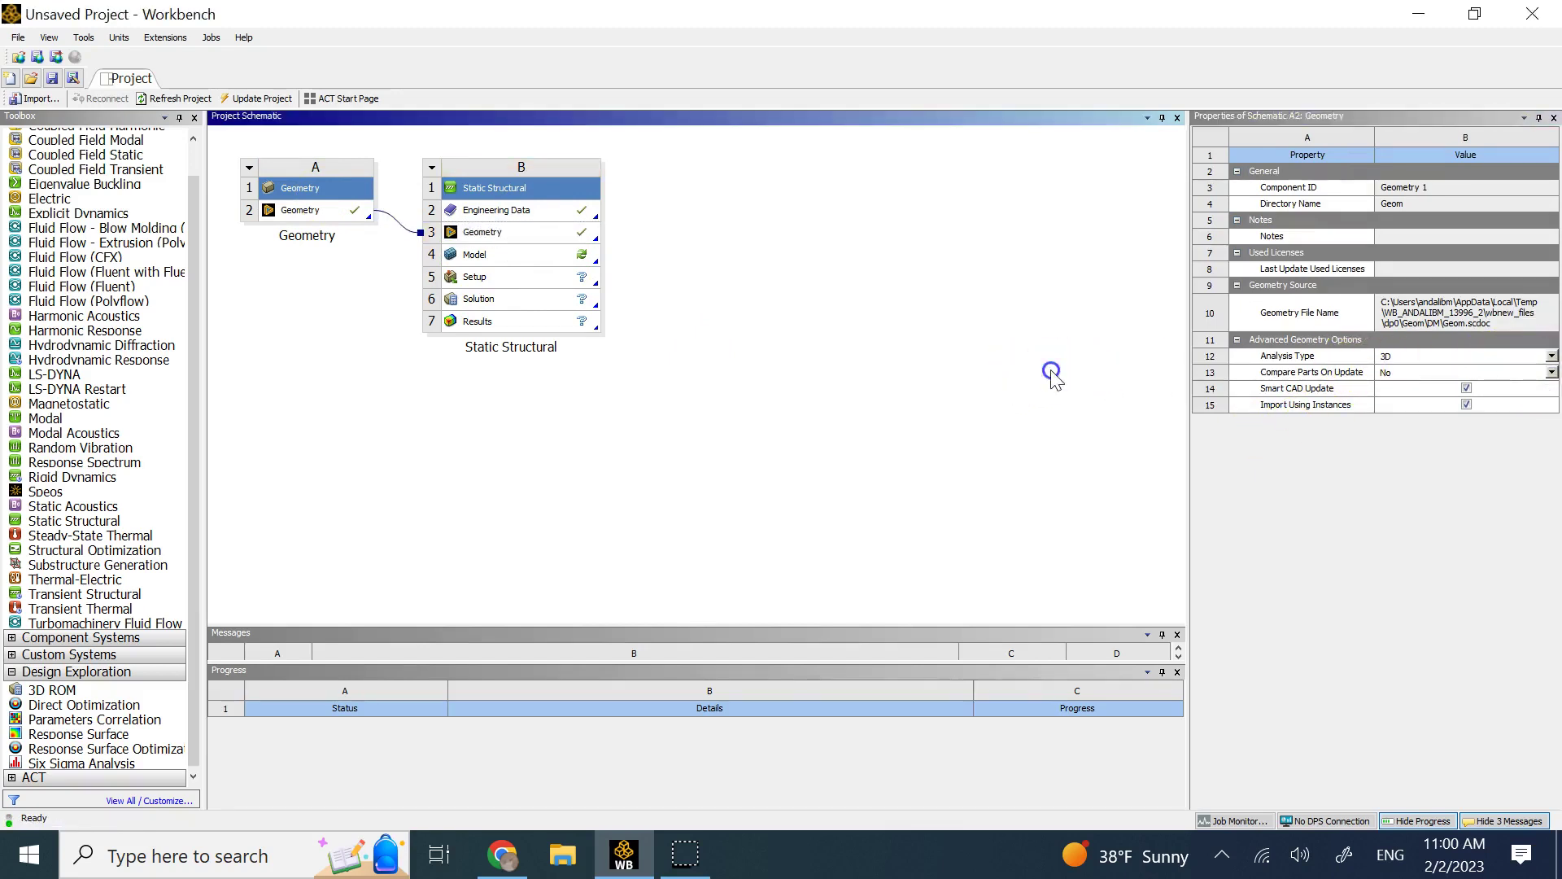
# Set the Analysis Type of the Static Structural system's Geometry cell to 2D
pyautogui.click(520, 231)
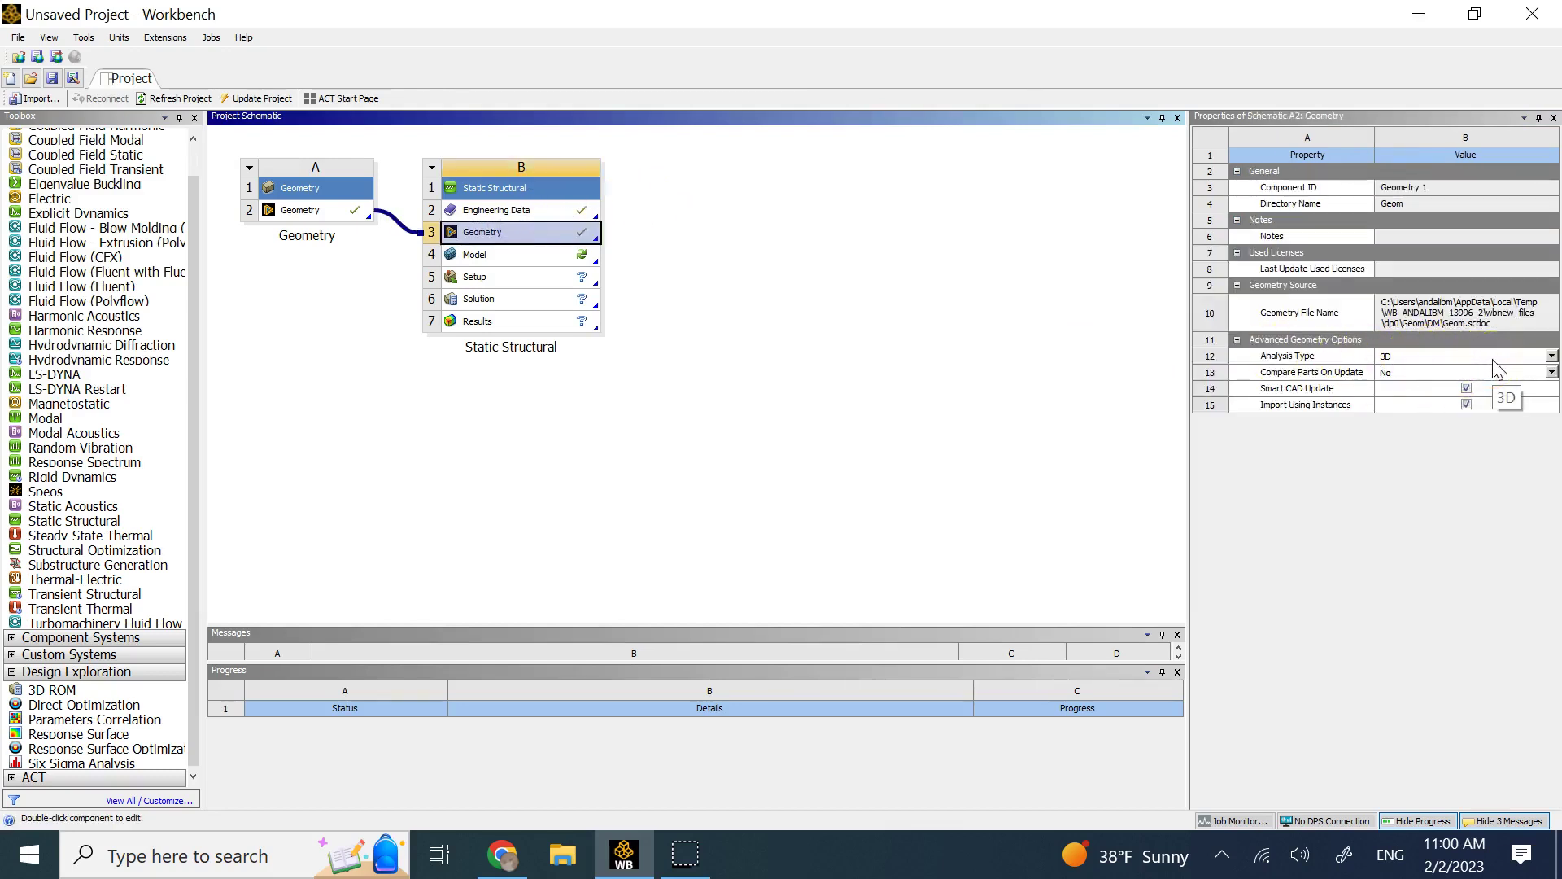
pyautogui.click(1551, 356)
pyautogui.click(894, 384)
pyautogui.click(930, 250)
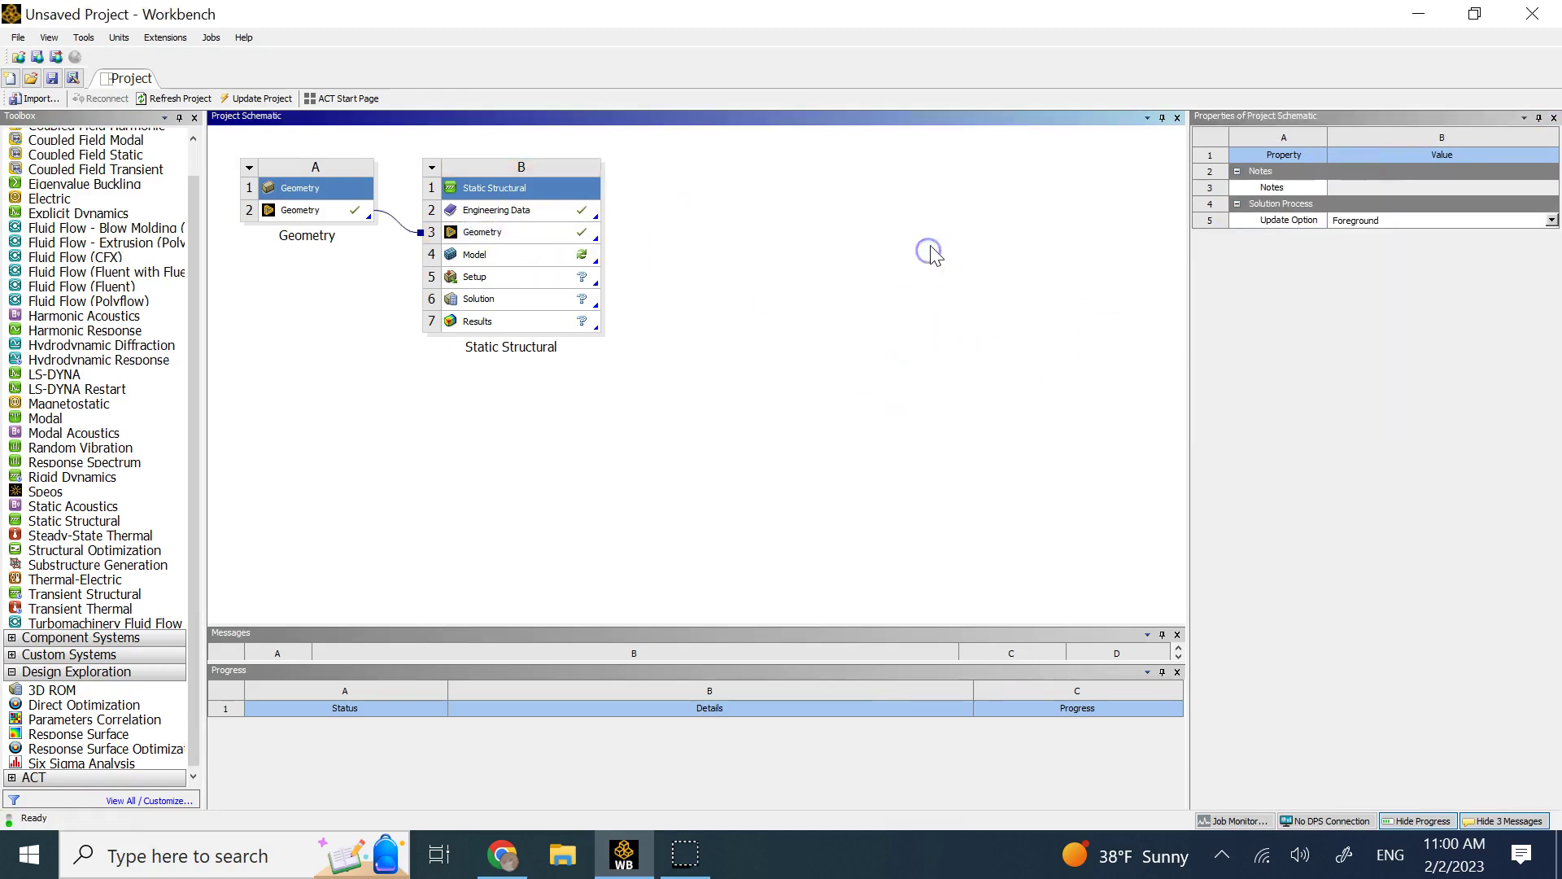
# Open the Engineering Data of the Static Structural system and inspect the Structural Steel material
pyautogui.doubleClick(504, 211)
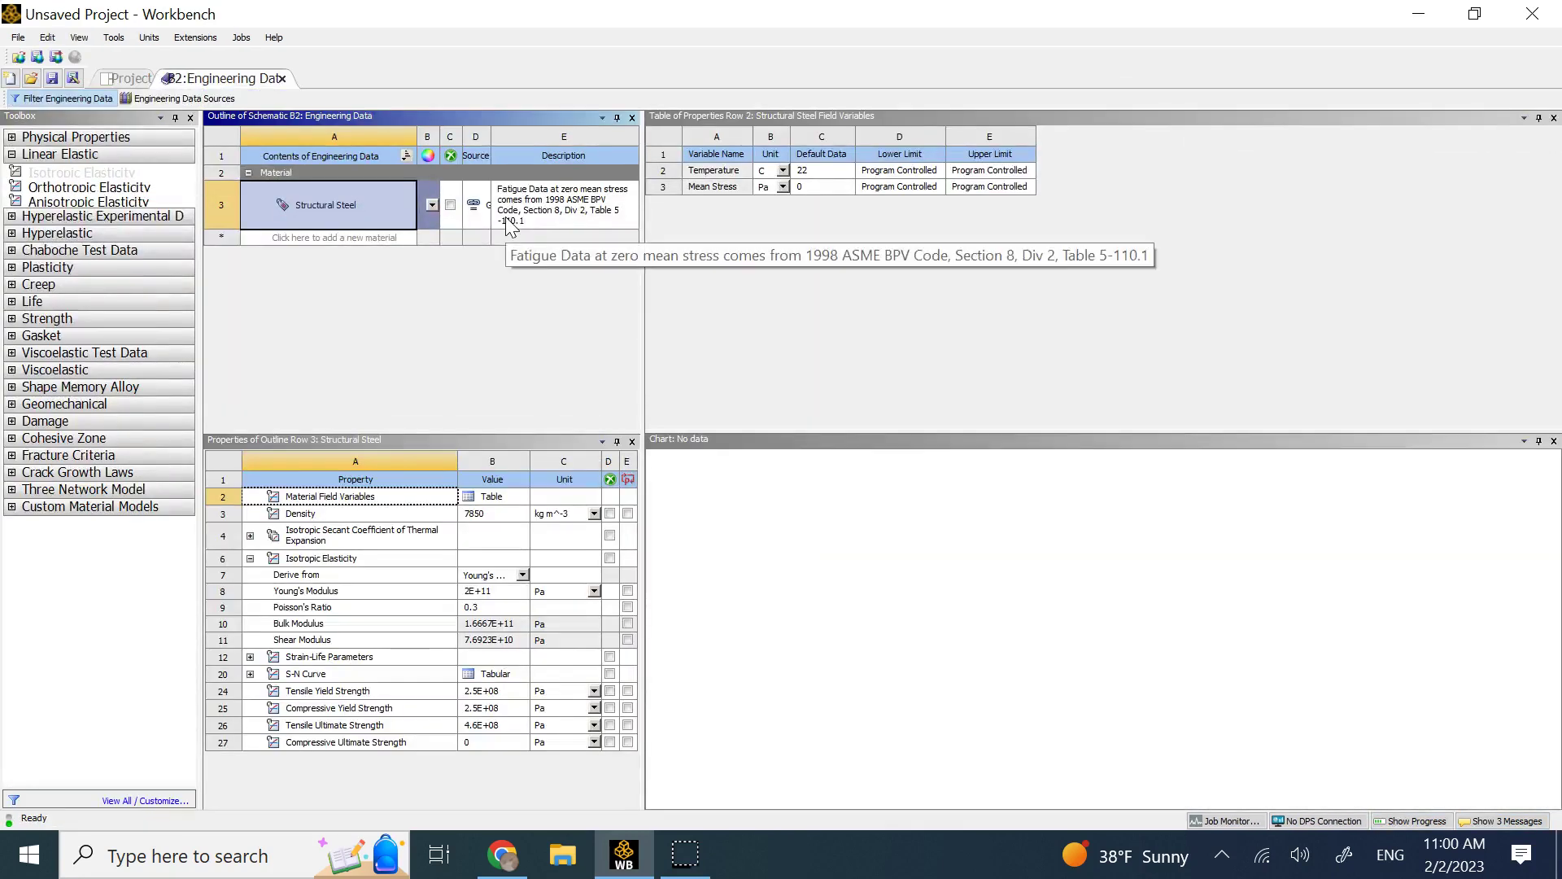
pyautogui.doubleClick(350, 211)
pyautogui.click(344, 279)
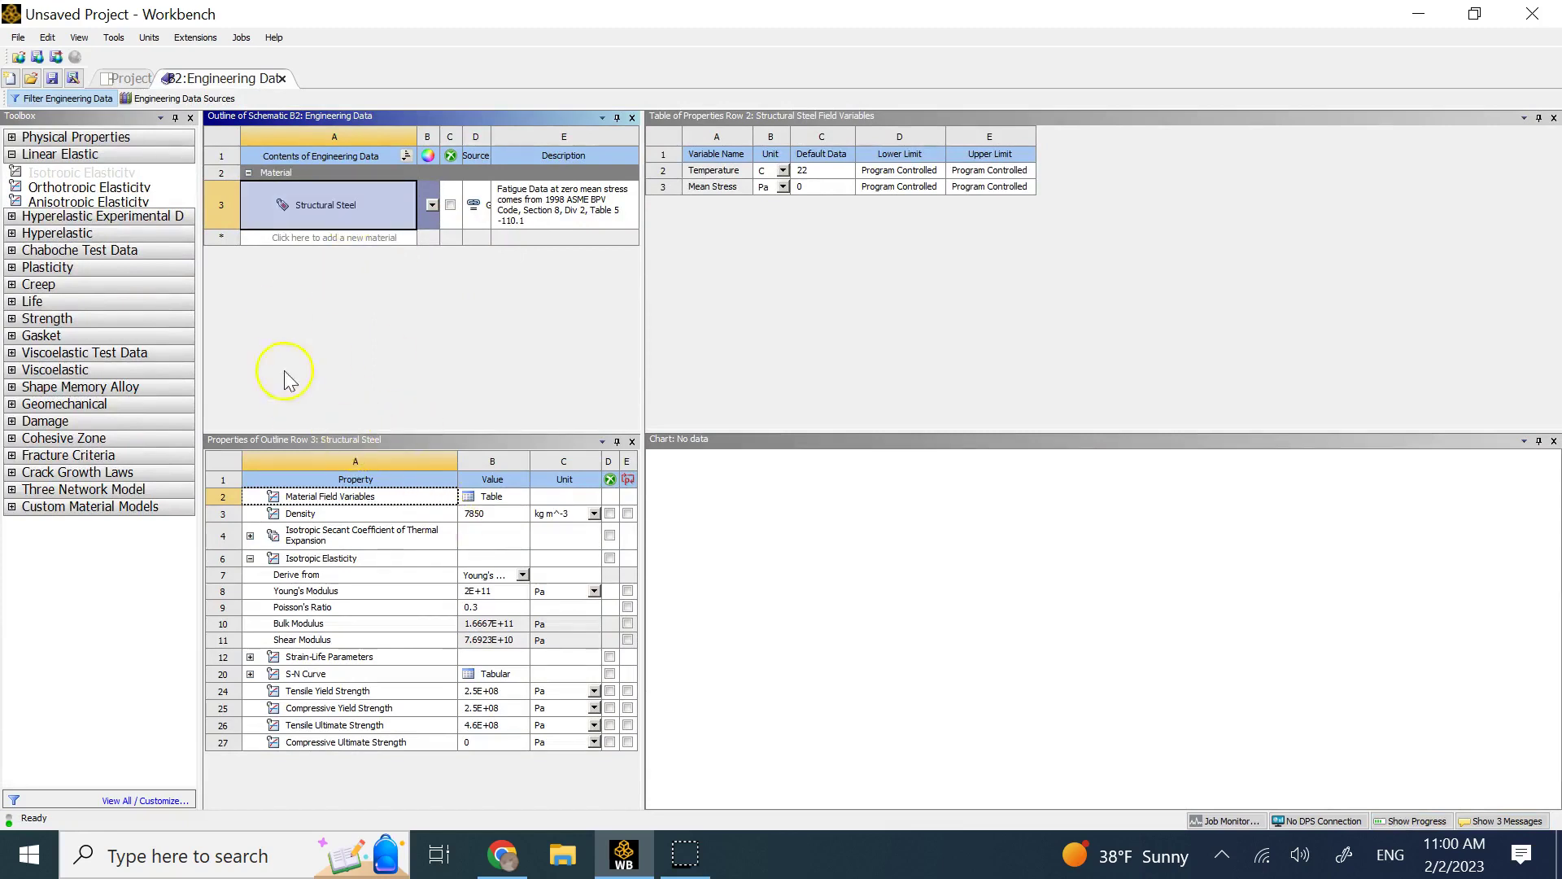
pyautogui.click(70, 155)
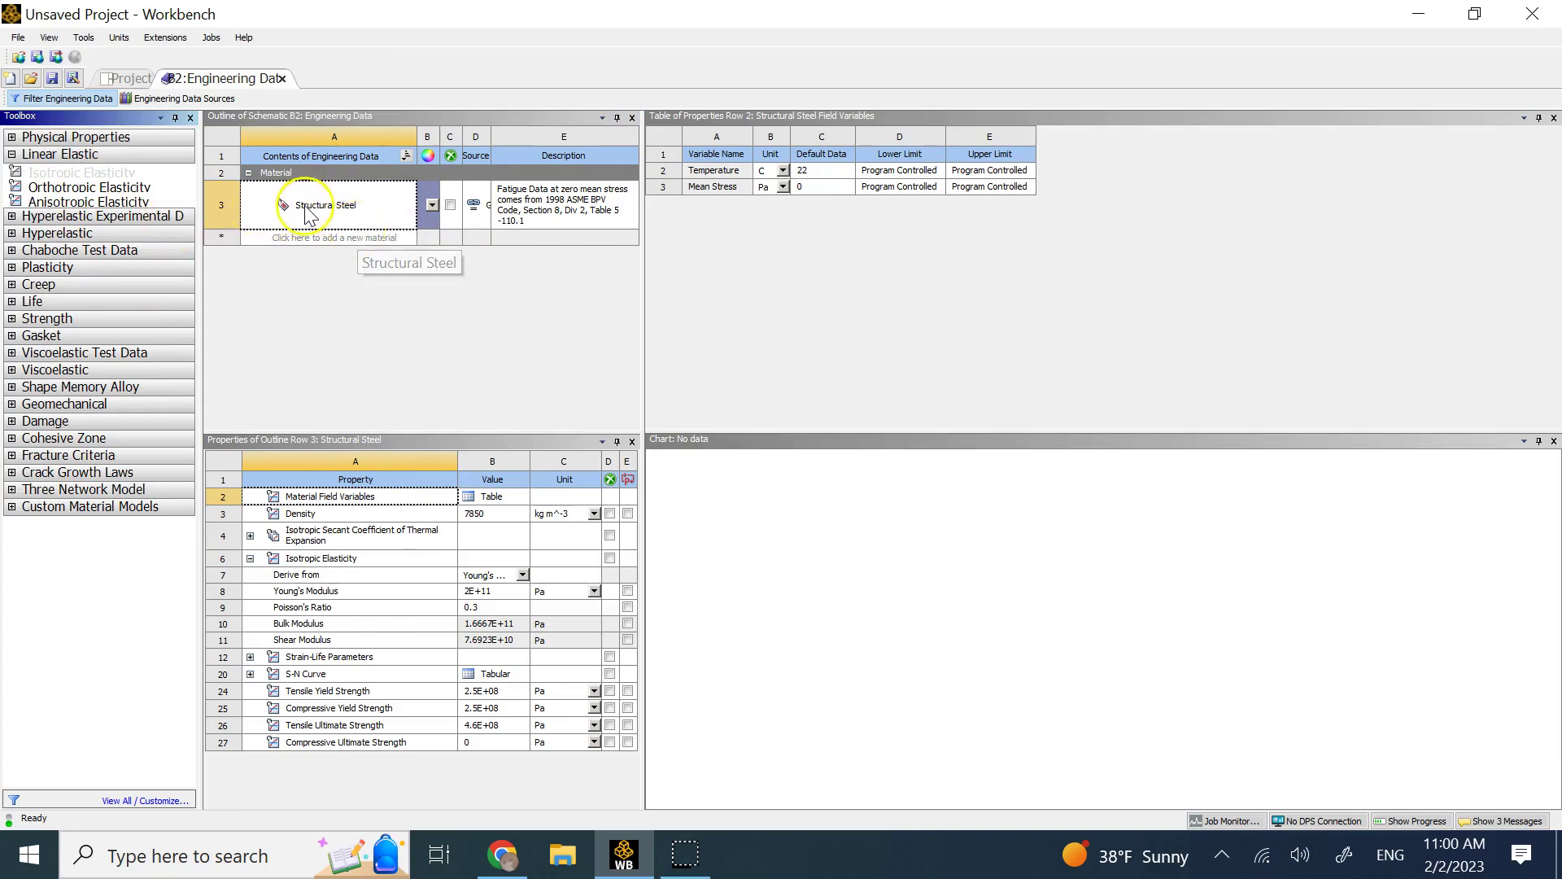
pyautogui.click(114, 190)
pyautogui.moveTo(115, 195); pyautogui.dragTo(232, 280)
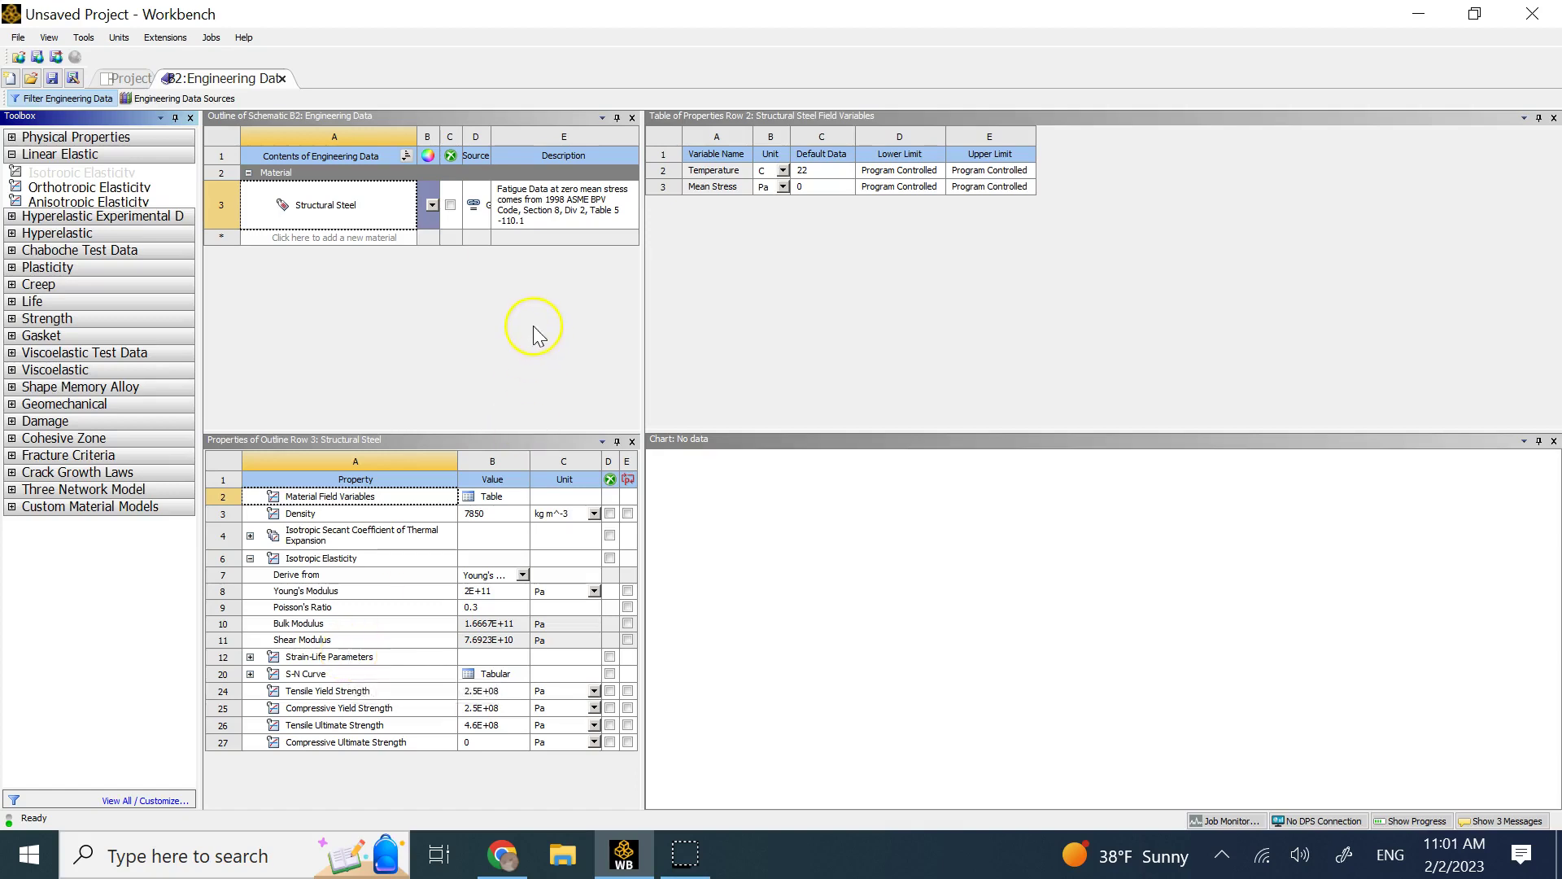
pyautogui.click(770, 363)
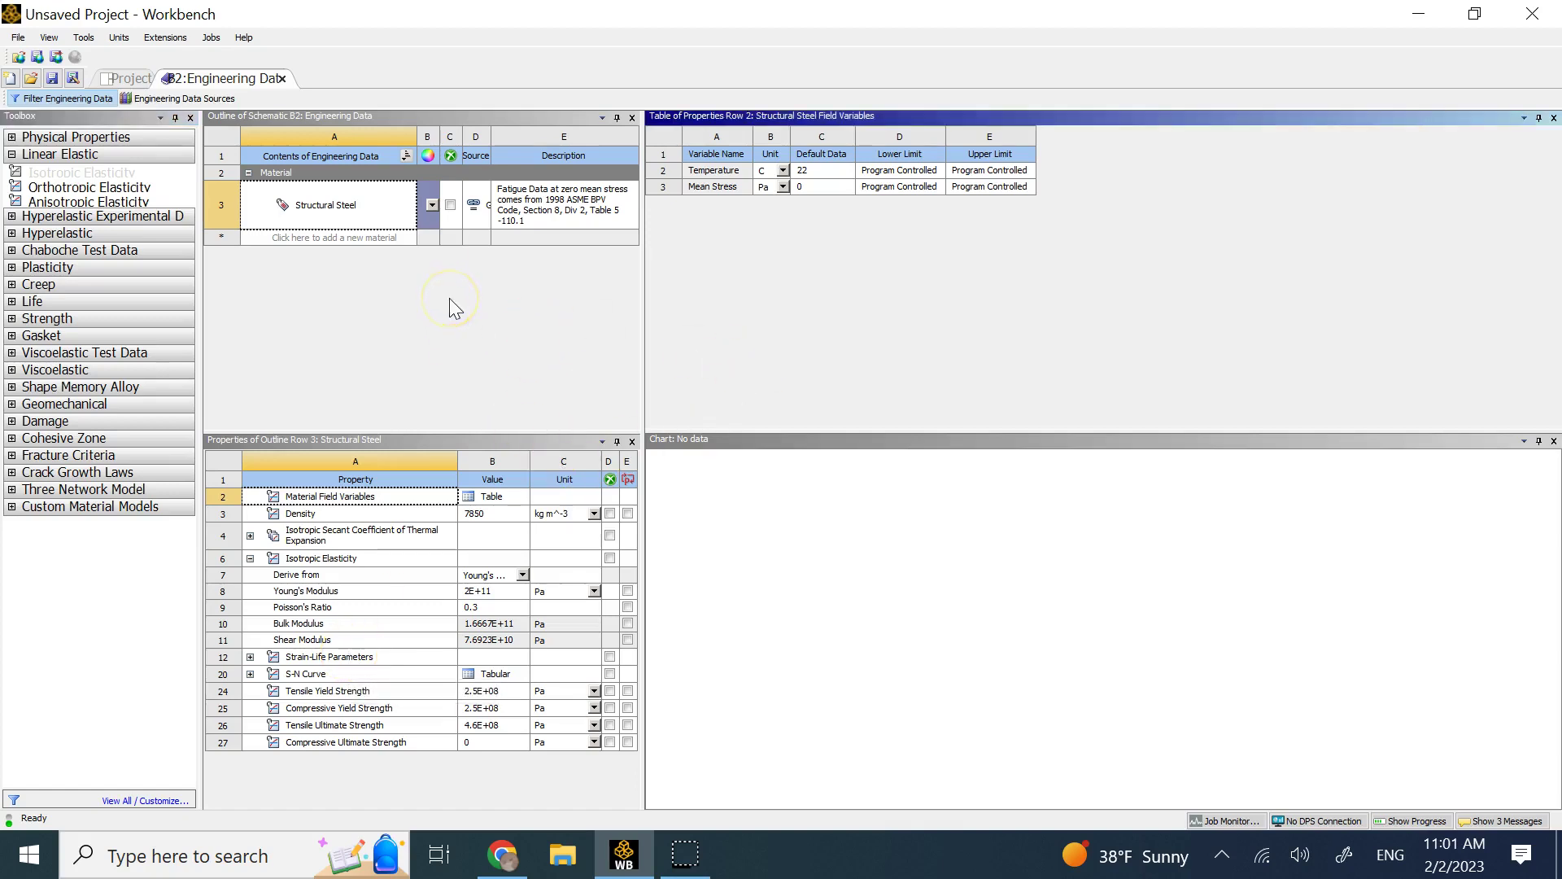
# Add a new material named TPU to the Engineering Data contents
pyautogui.click(344, 237)
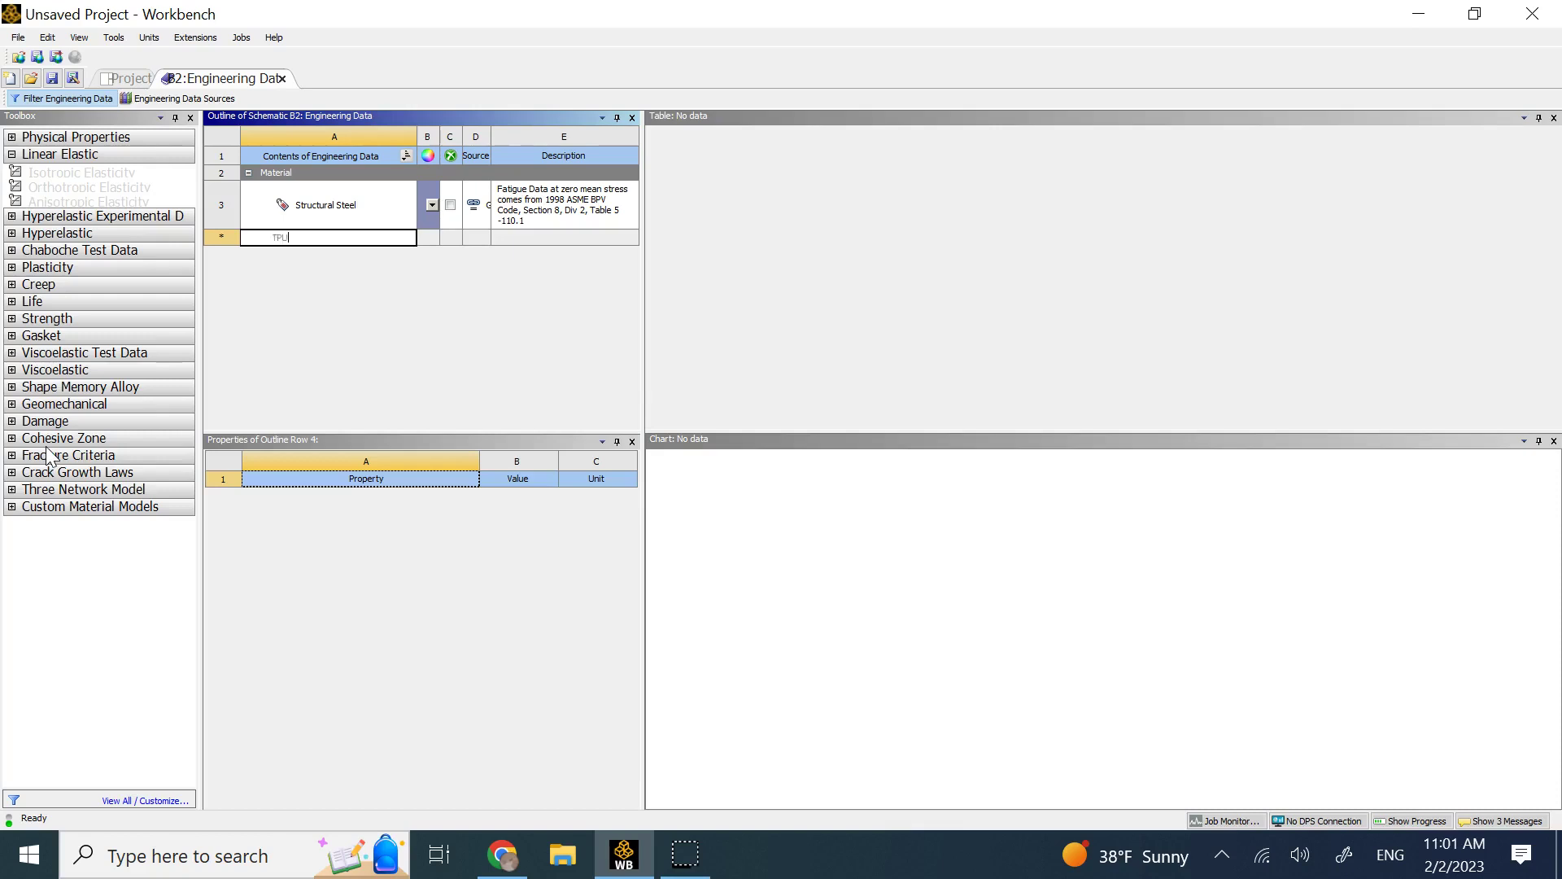
pyautogui.press('Return')
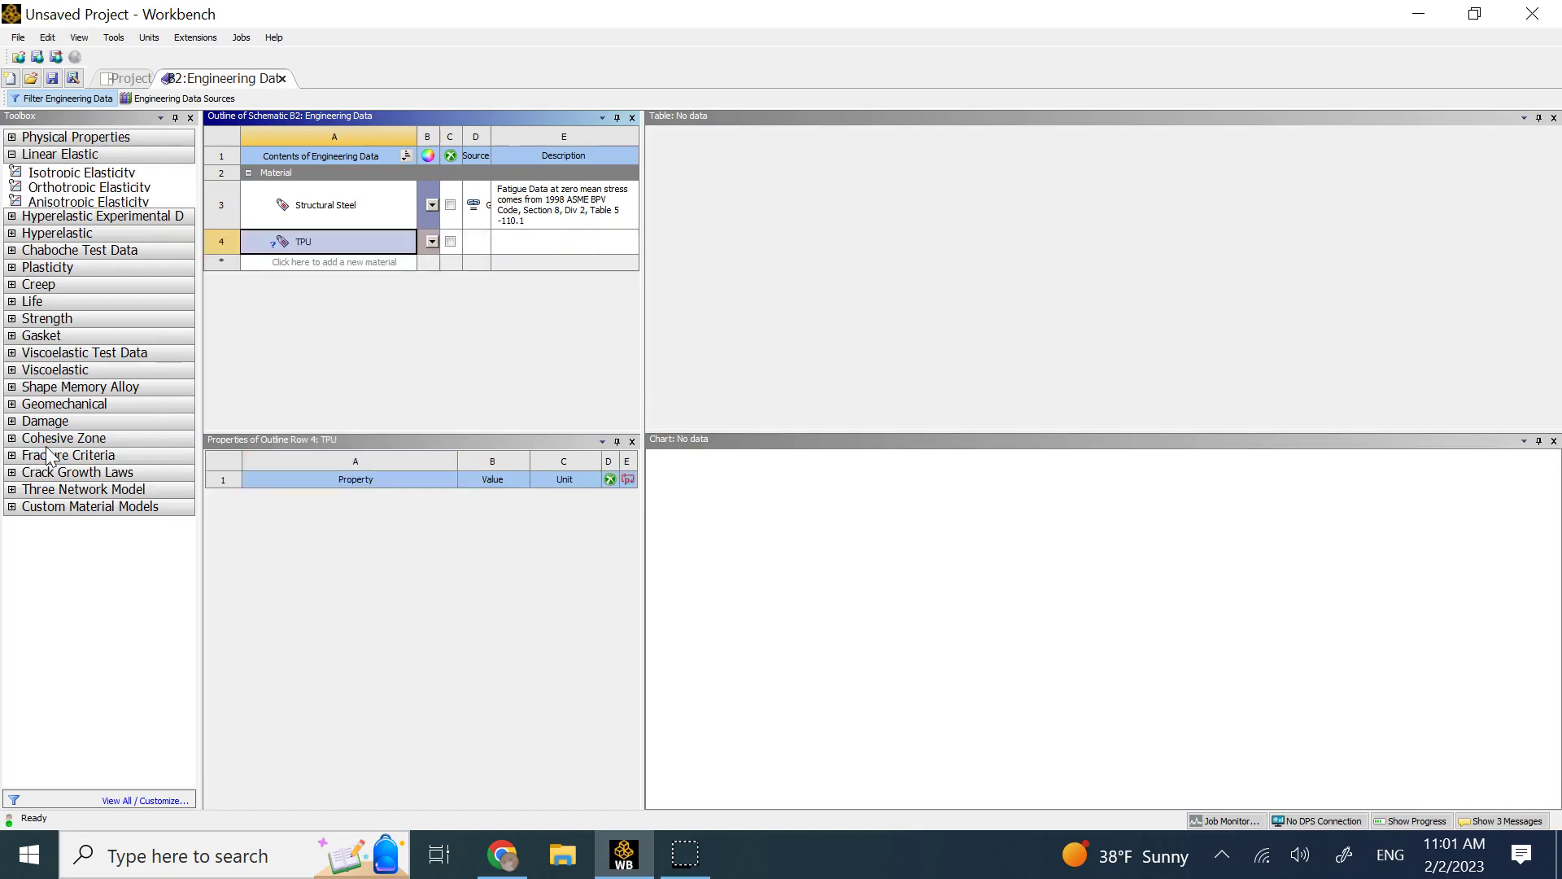
pyautogui.click(363, 237)
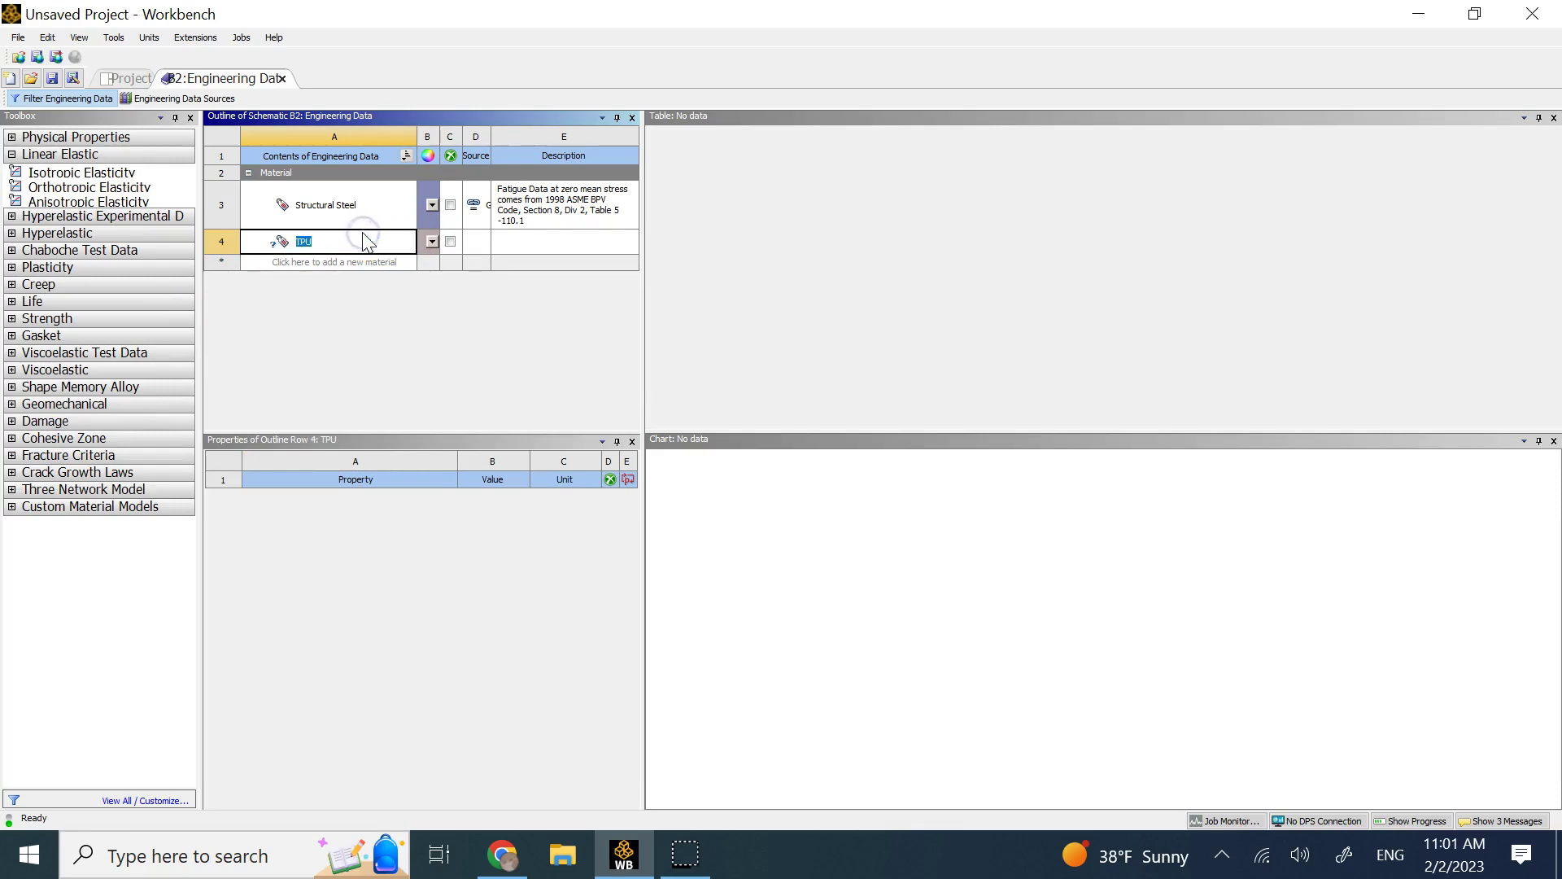
pyautogui.click(286, 242)
pyautogui.click(285, 239)
pyautogui.click(323, 335)
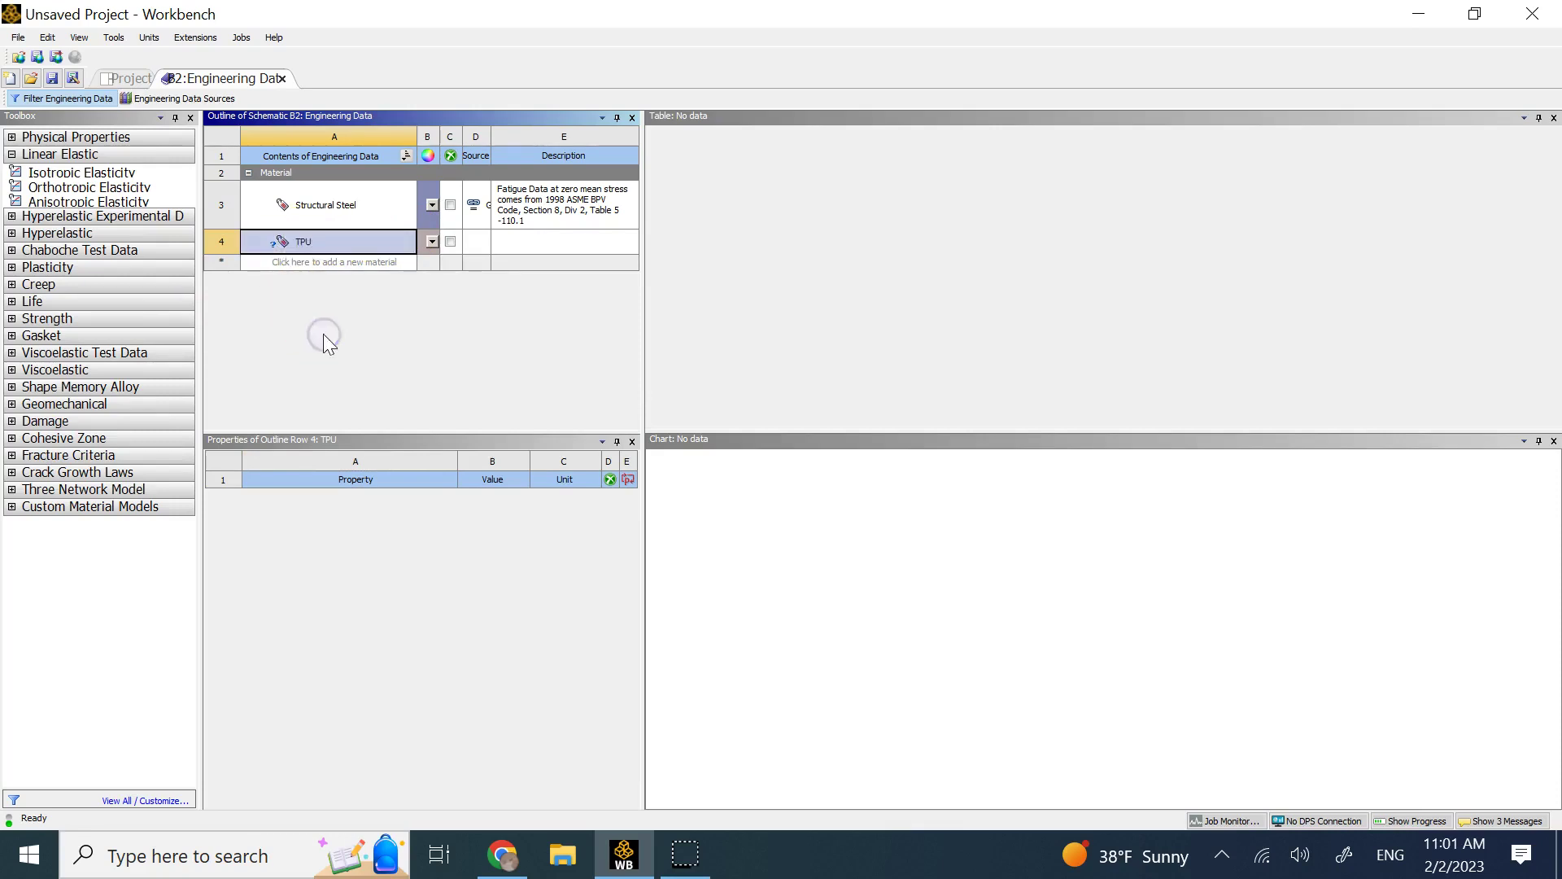
# Add the linear elastic property Isotropic Elasticity to the TPU material
pyautogui.click(302, 239)
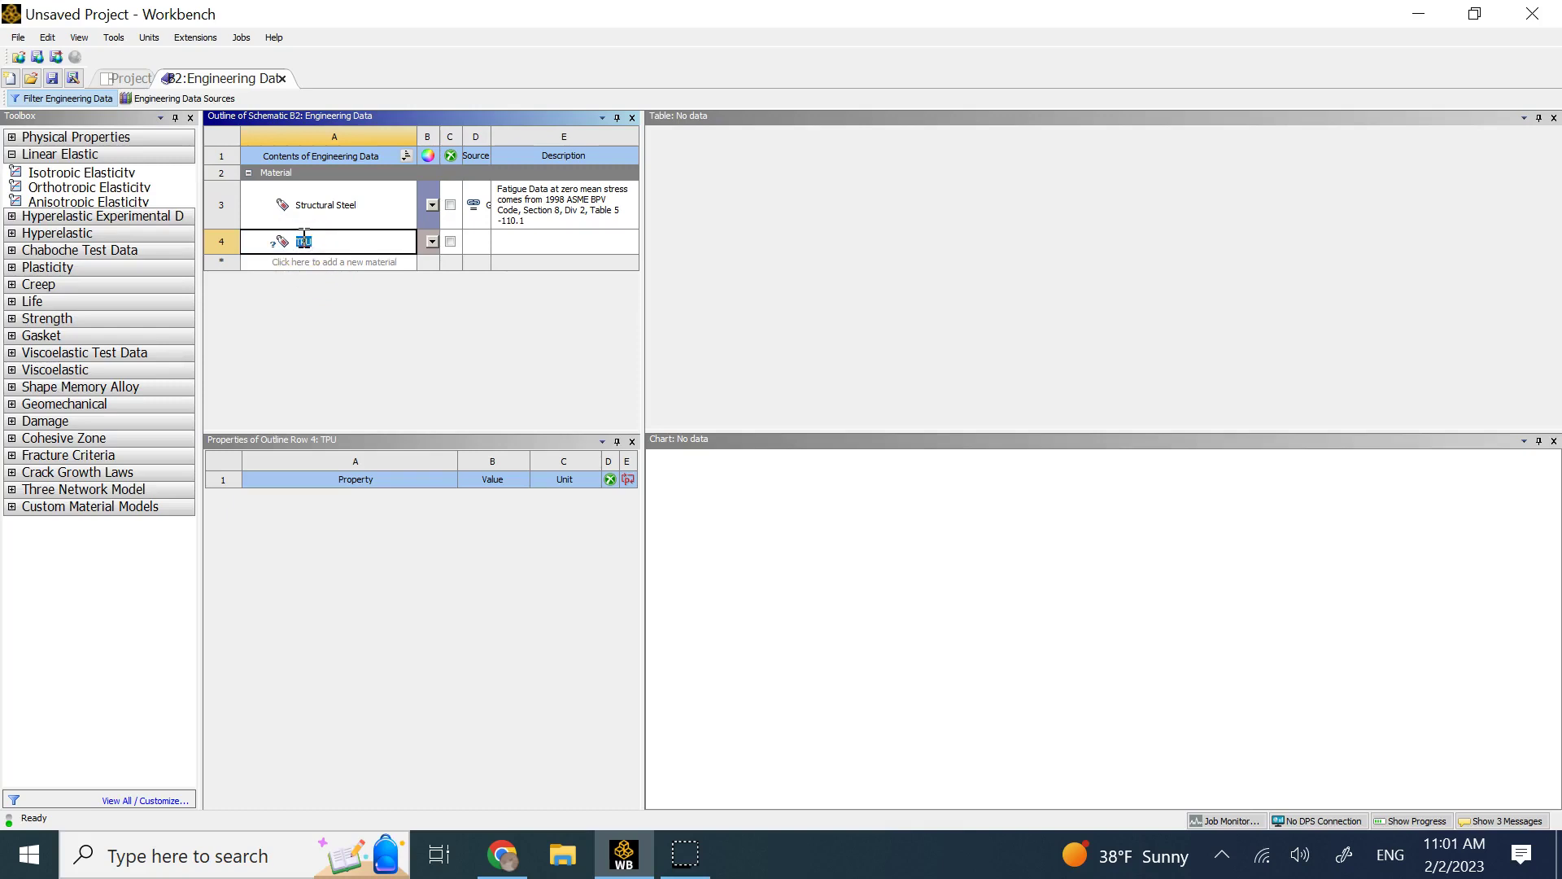
pyautogui.click(140, 170)
pyautogui.doubleClick(140, 169)
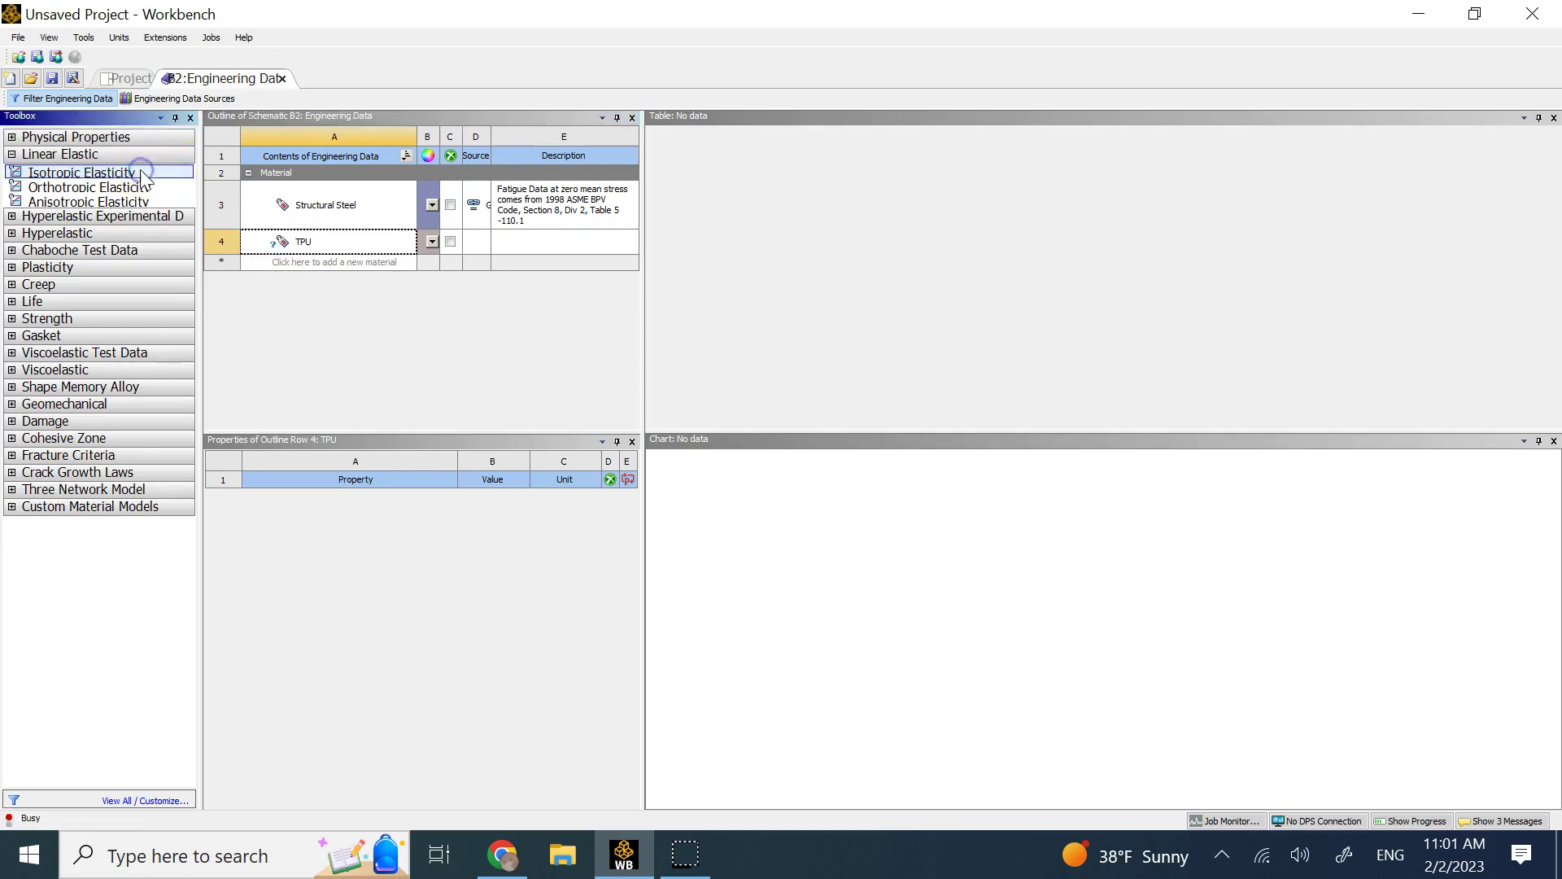
pyautogui.moveTo(122, 190)
pyautogui.mouseDown()
pyautogui.moveTo(329, 244)
pyautogui.moveTo(122, 191)
pyautogui.mouseUp()
pyautogui.click(335, 348)
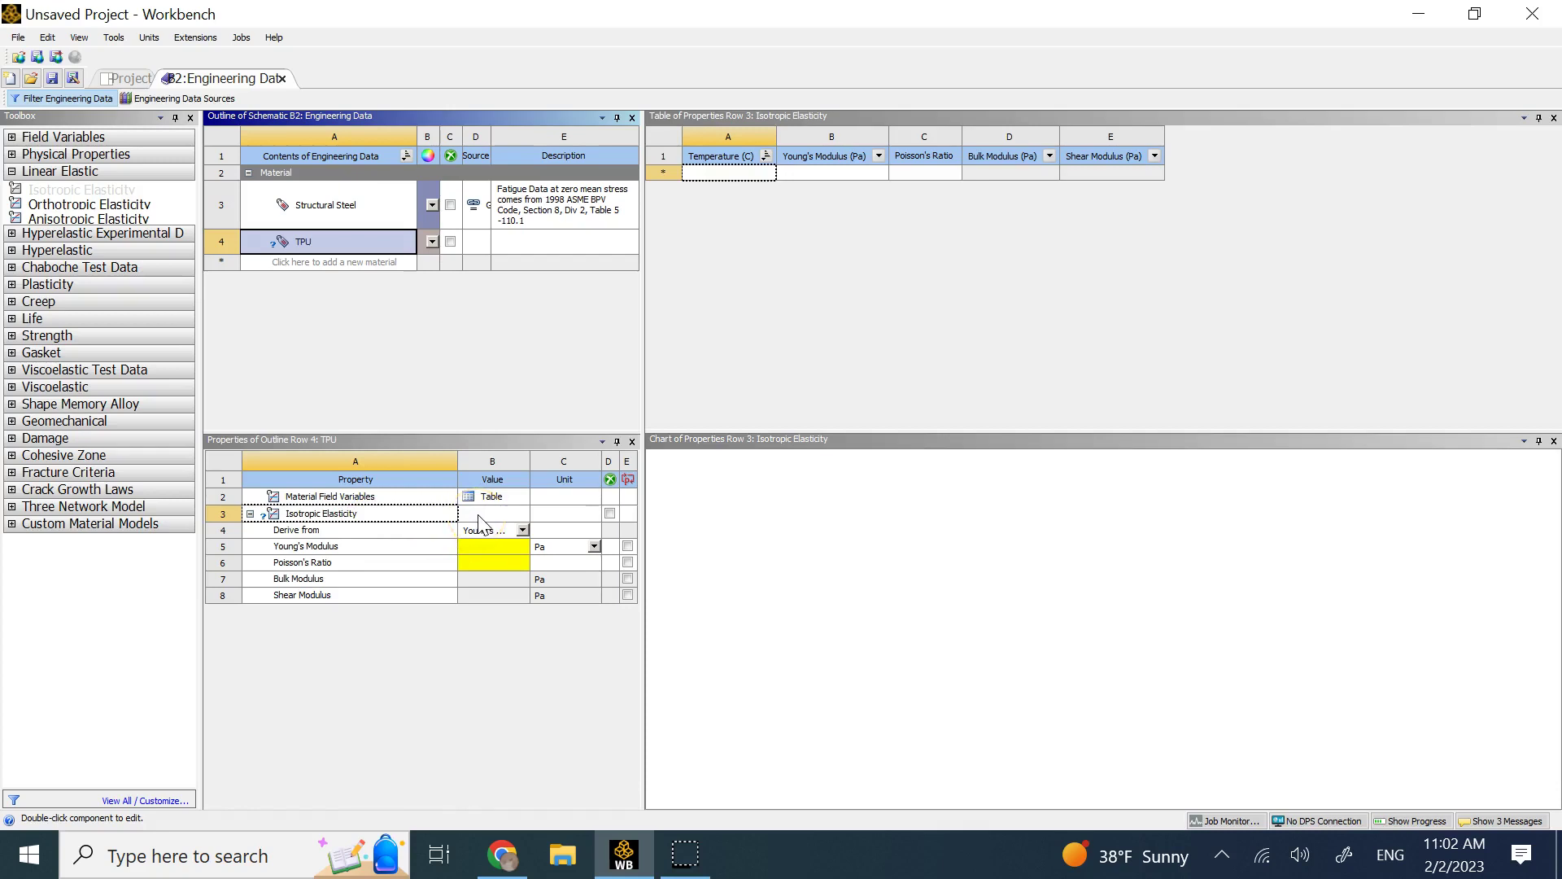
pyautogui.click(547, 531)
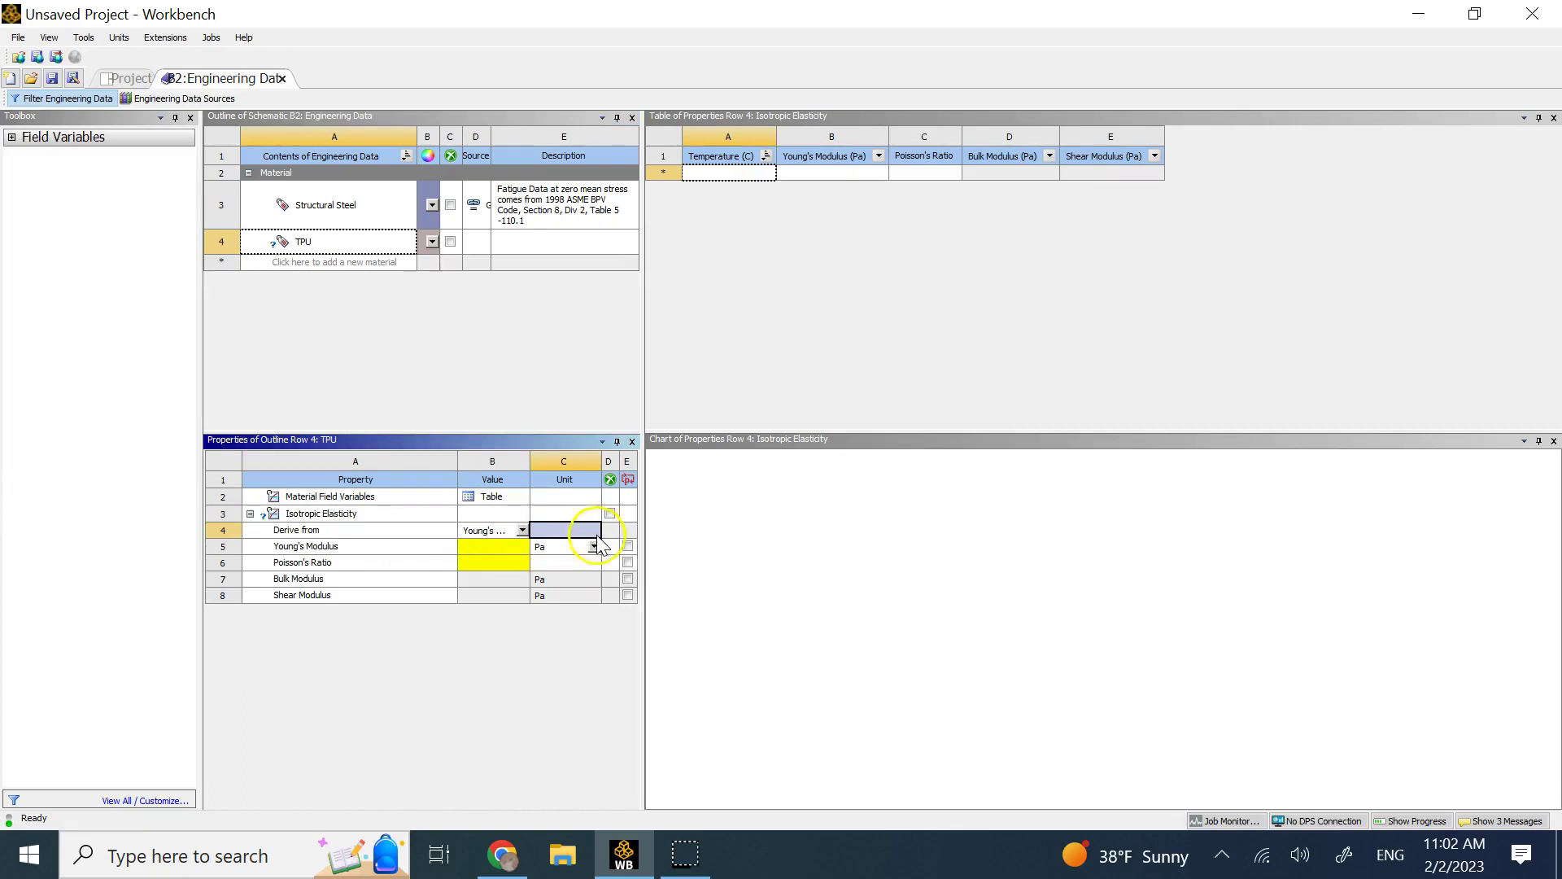
pyautogui.click(523, 530)
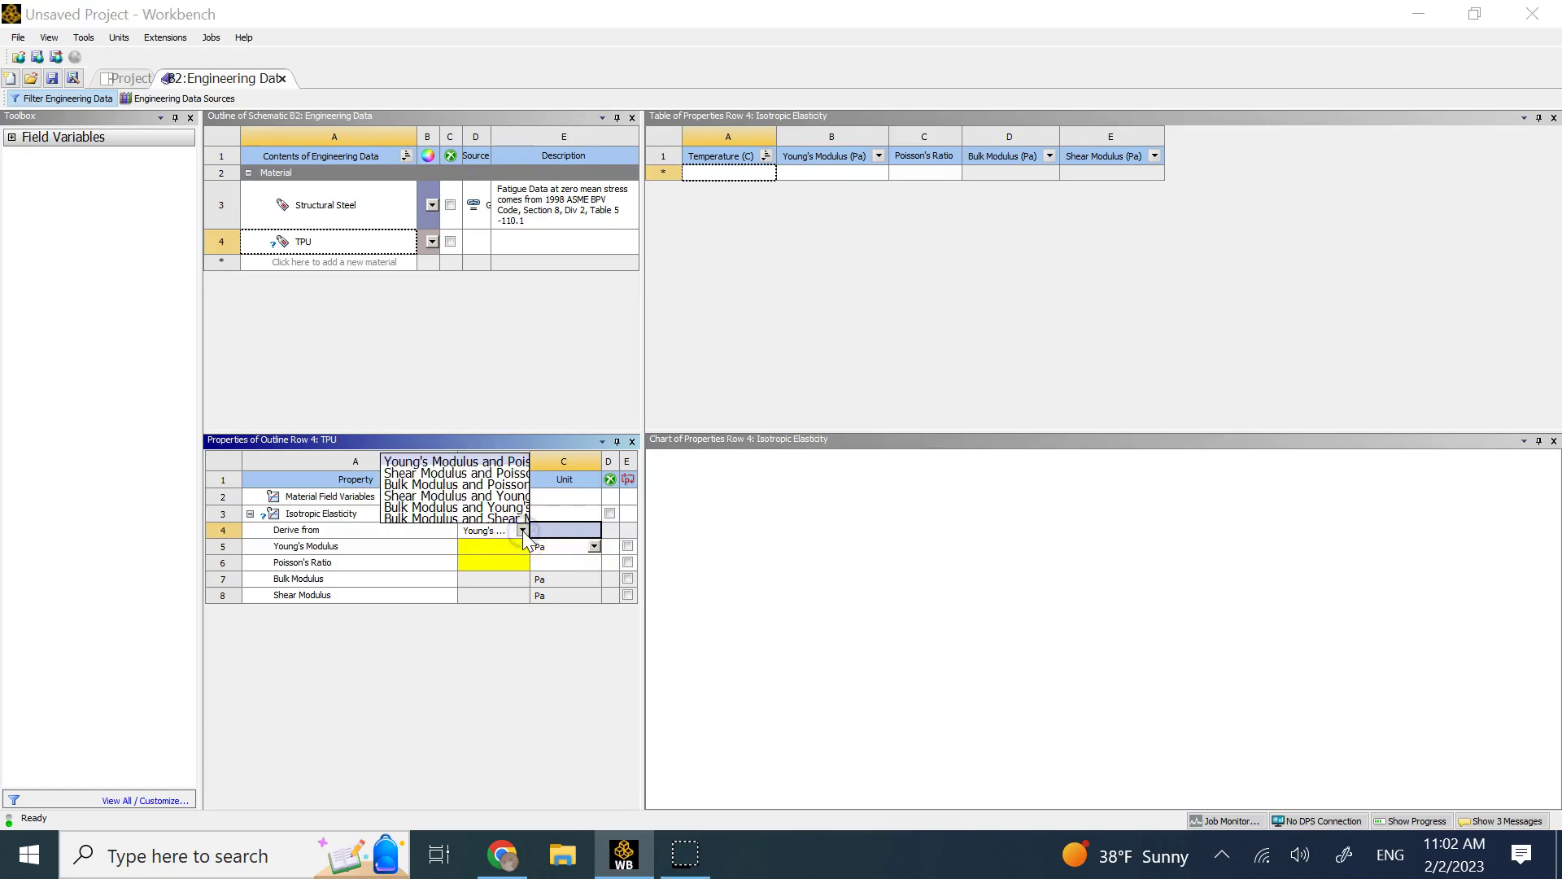
pyautogui.click(558, 402)
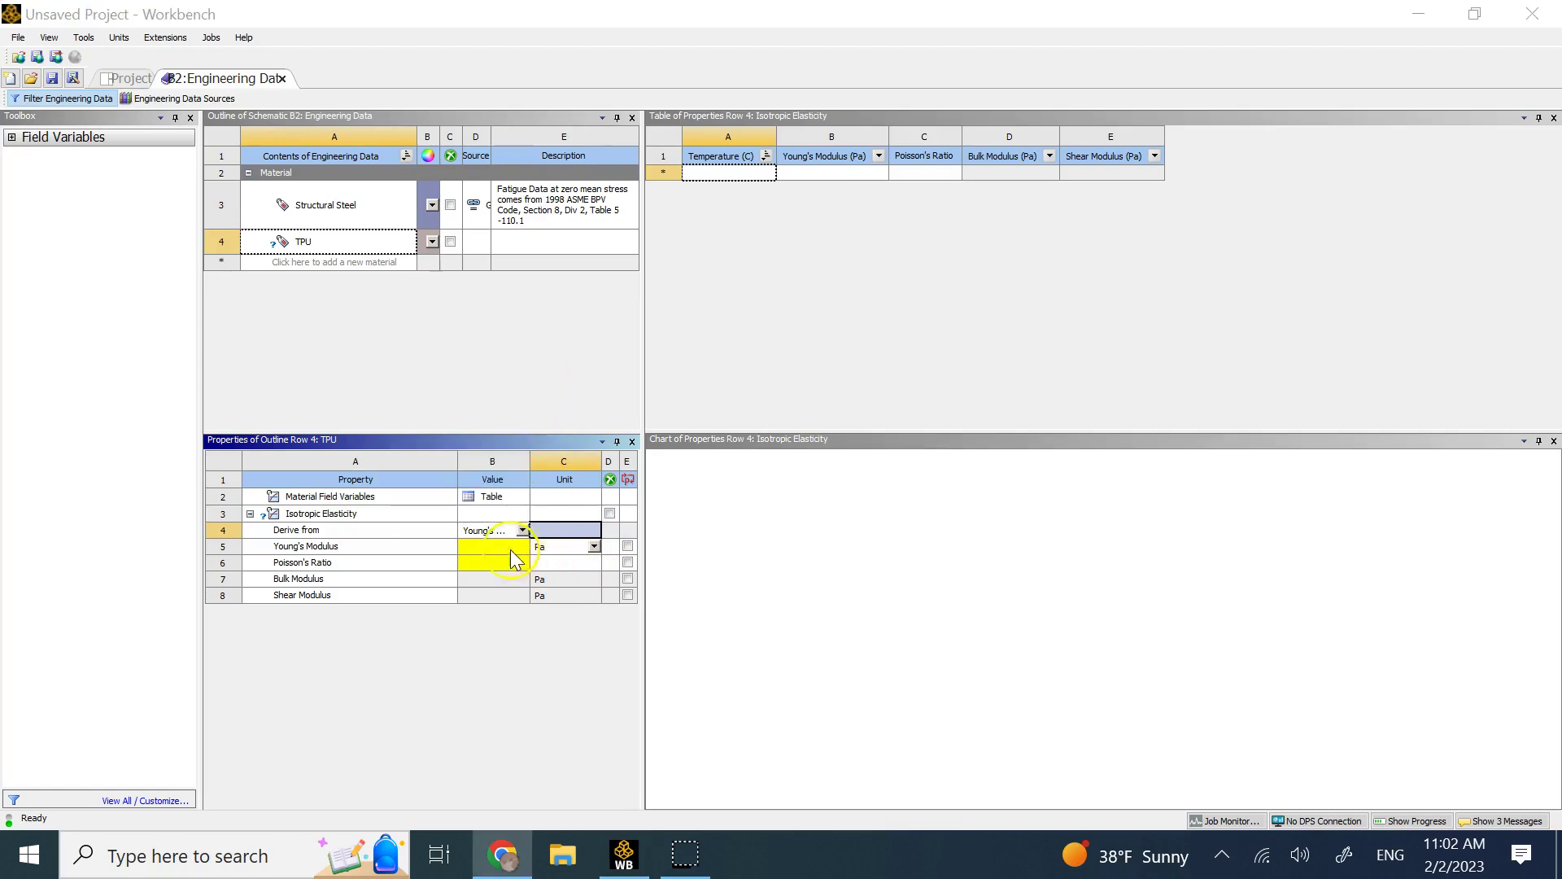
# Set TPU's Young's Modulus to 2 with GPa as its unit
pyautogui.click(510, 550)
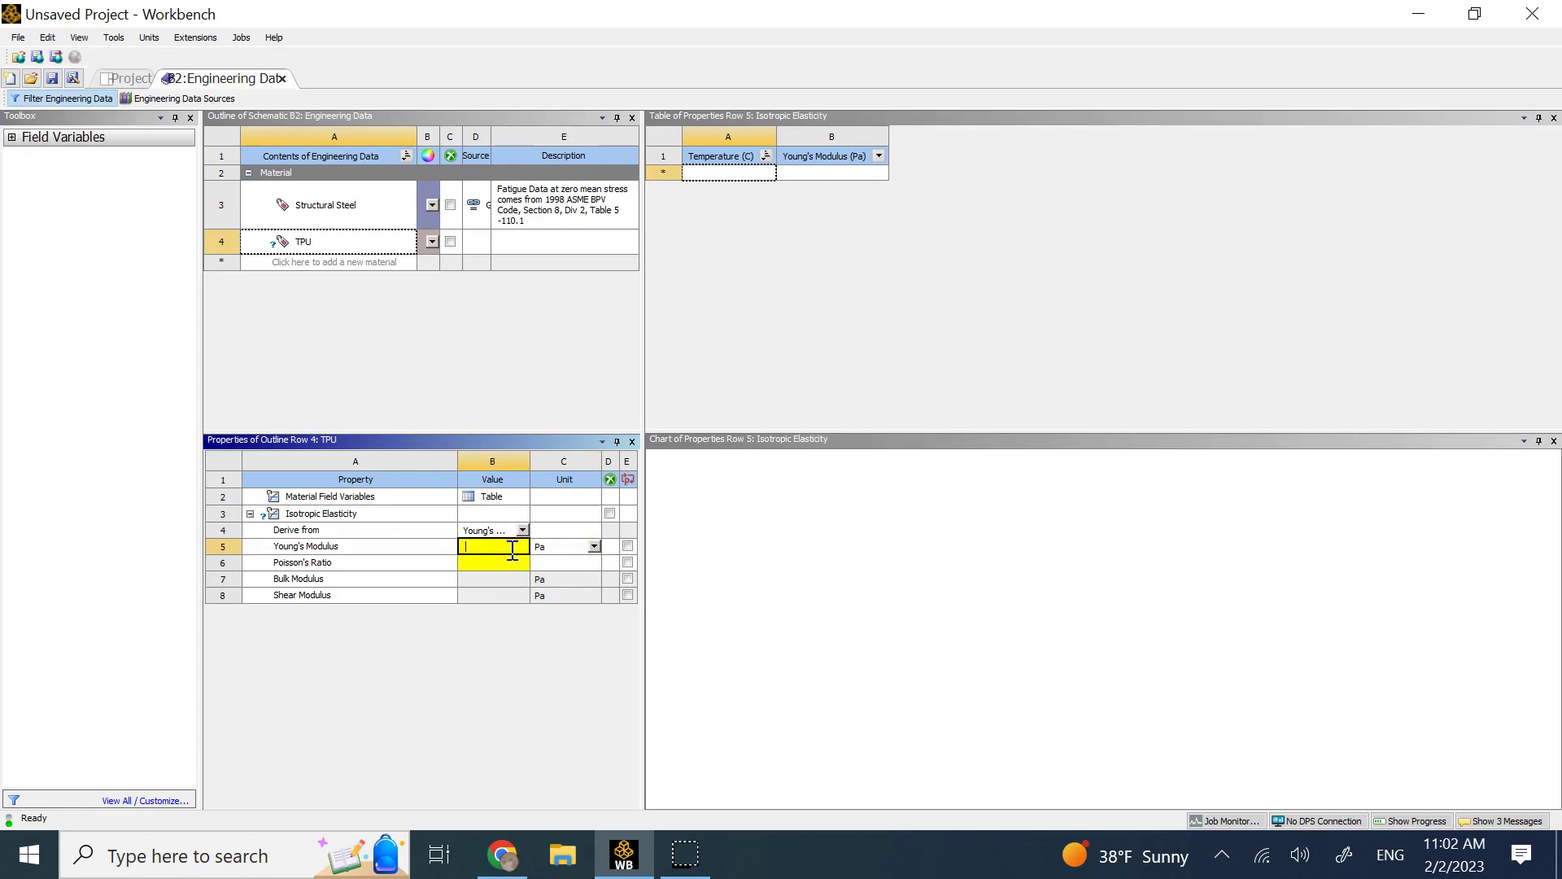
pyautogui.click(594, 546)
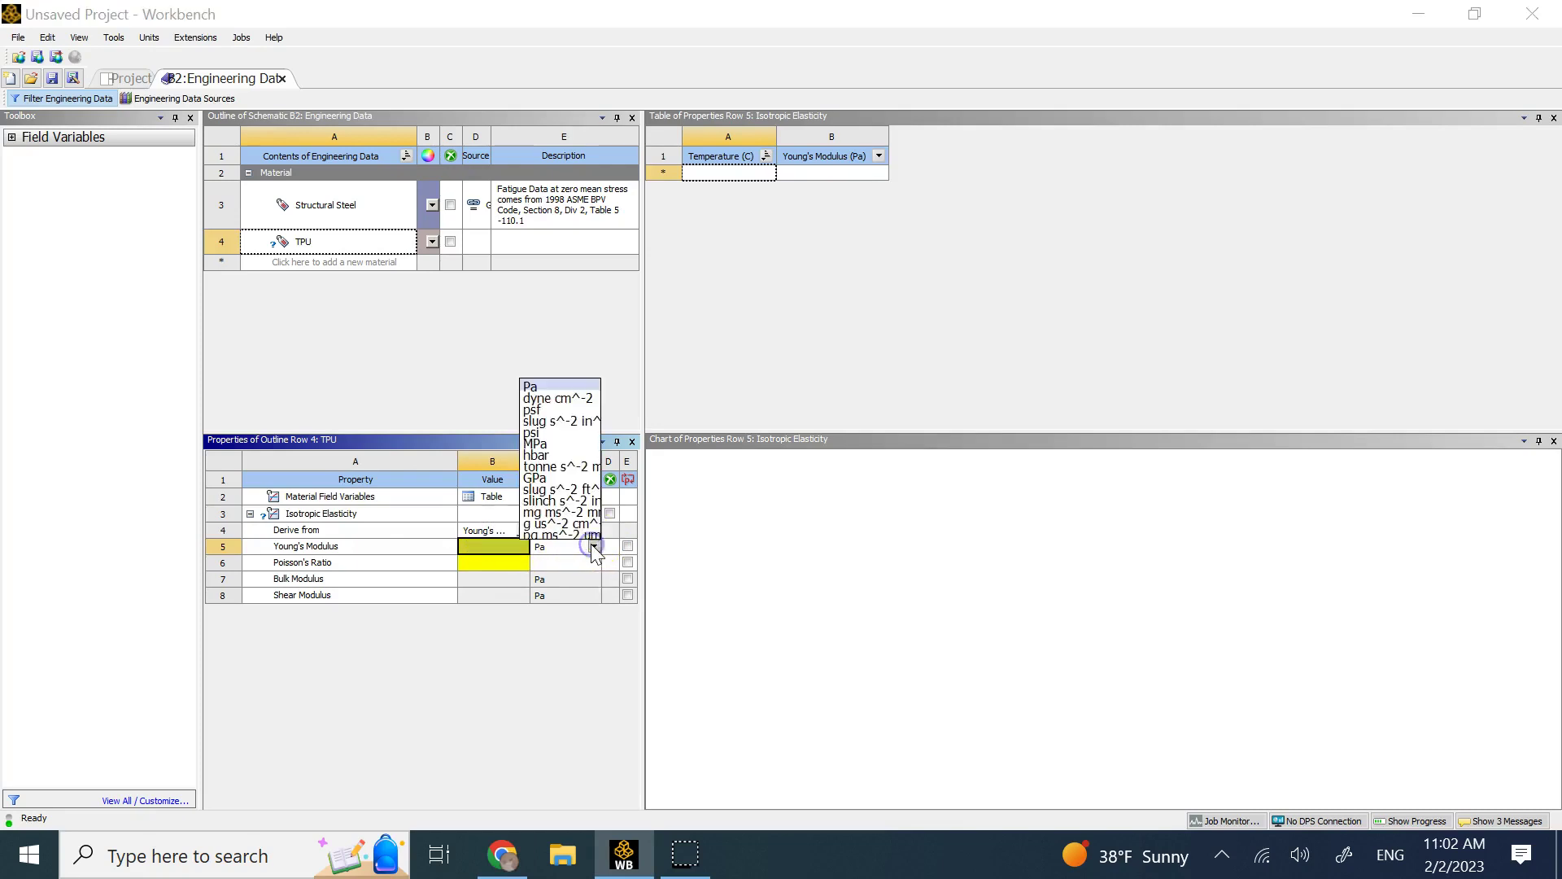
pyautogui.click(573, 442)
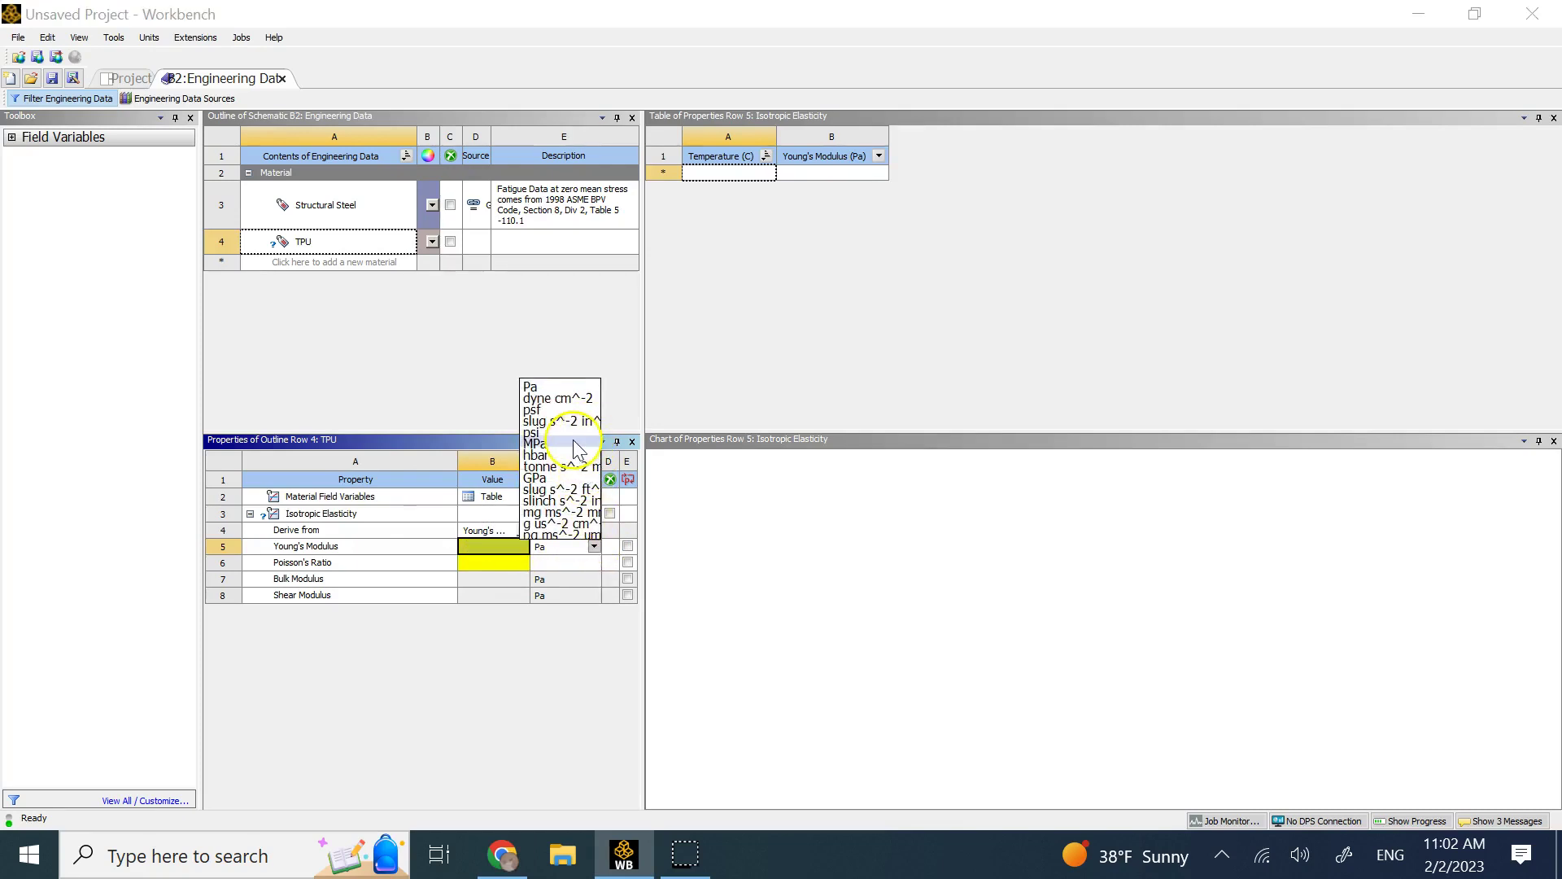
pyautogui.click(554, 478)
pyautogui.click(503, 549)
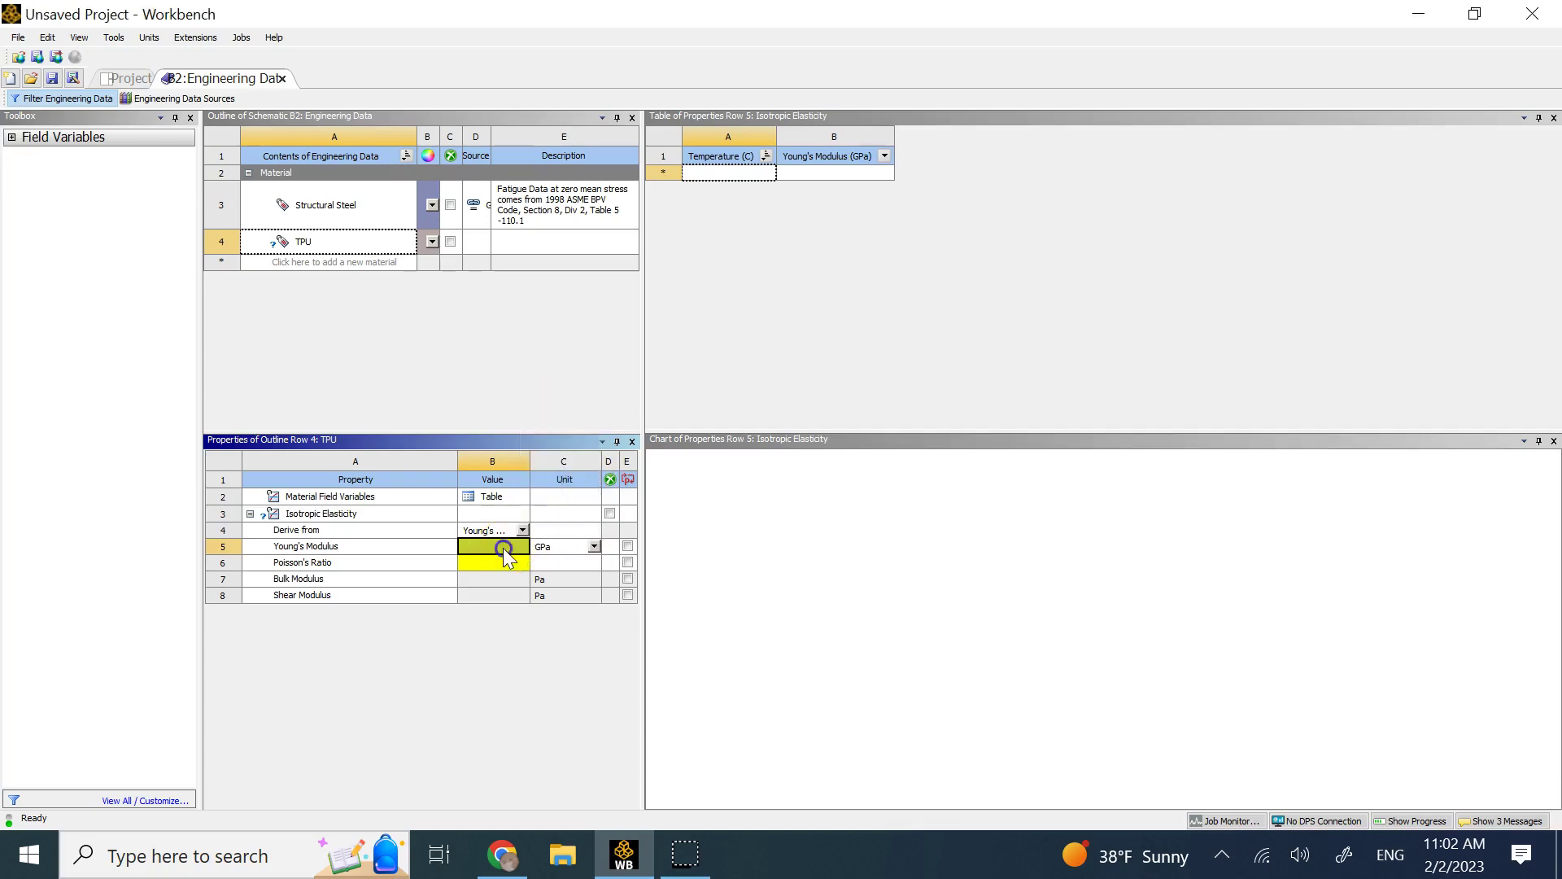
pyautogui.write('2')
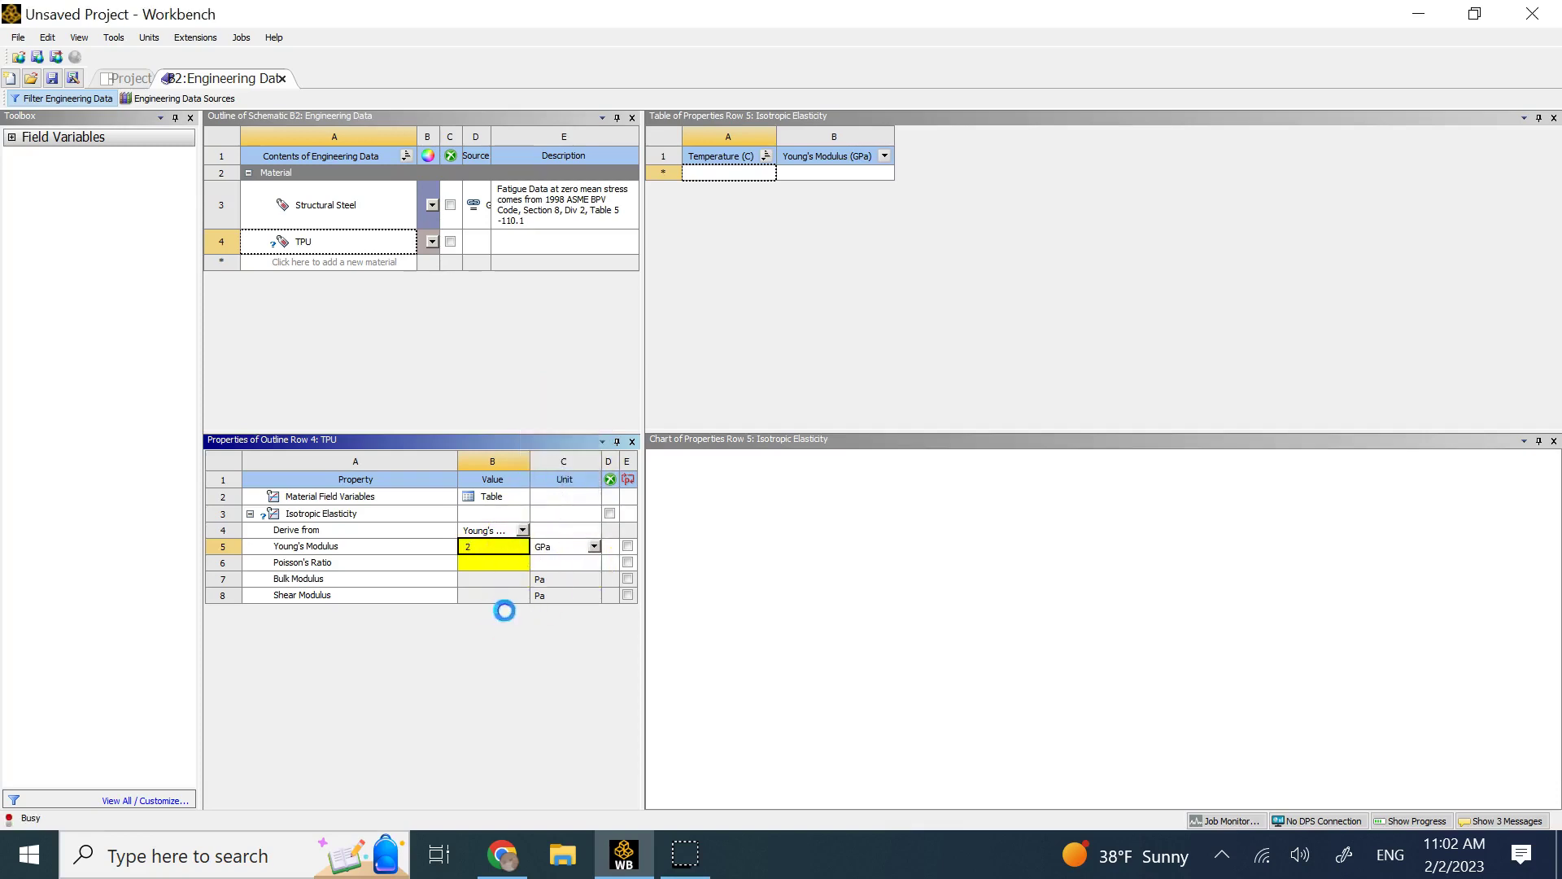
# Set TPU's Poisson's Ratio to 0.25
pyautogui.click(498, 563)
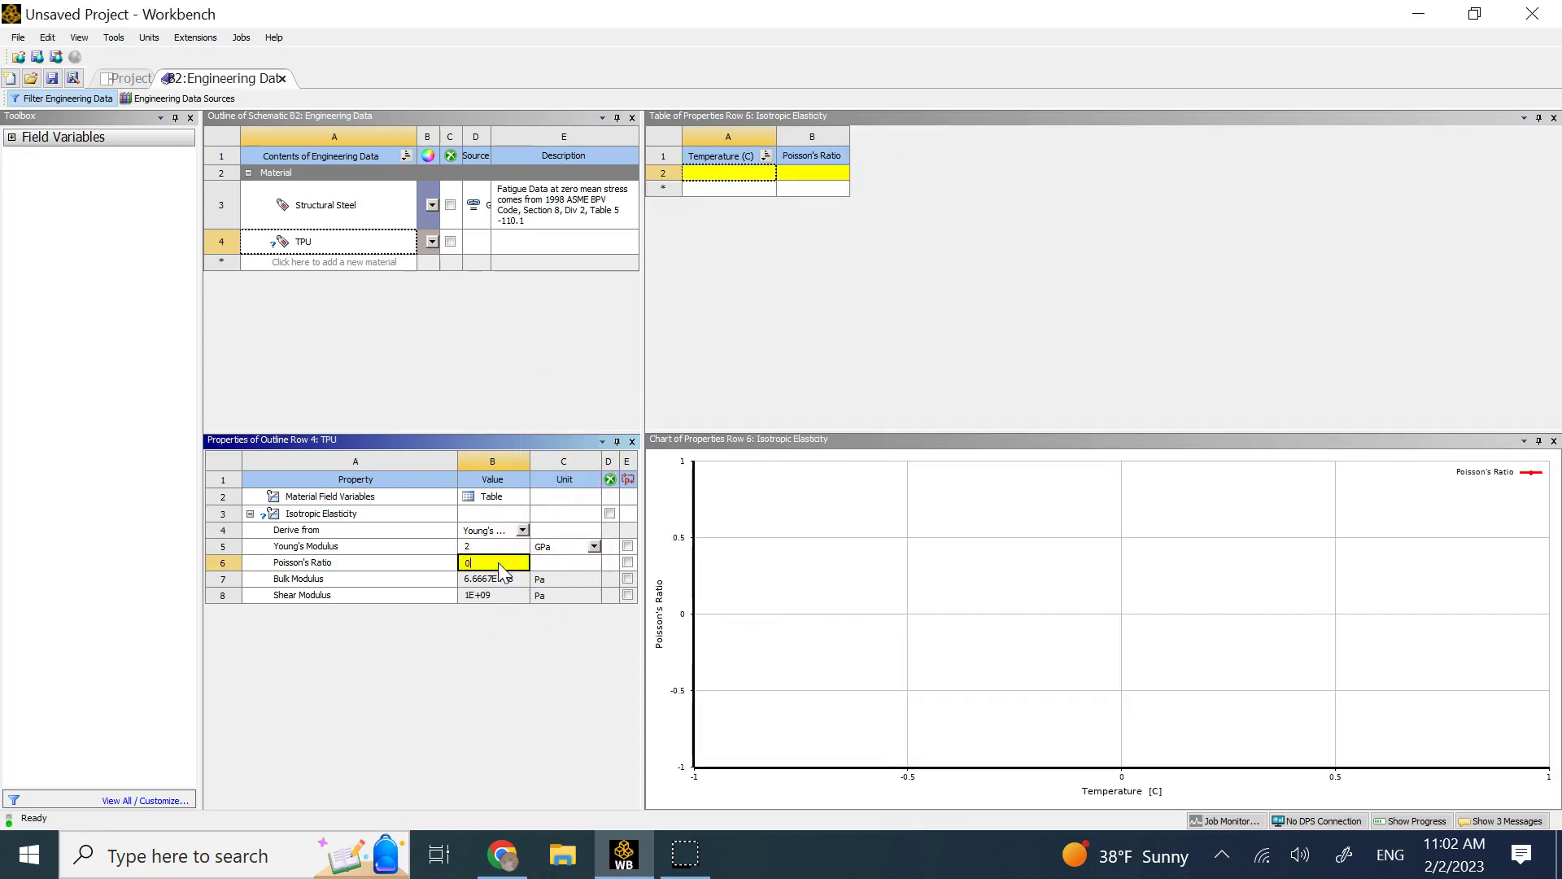
pyautogui.write('0.25')
pyautogui.press('Return')
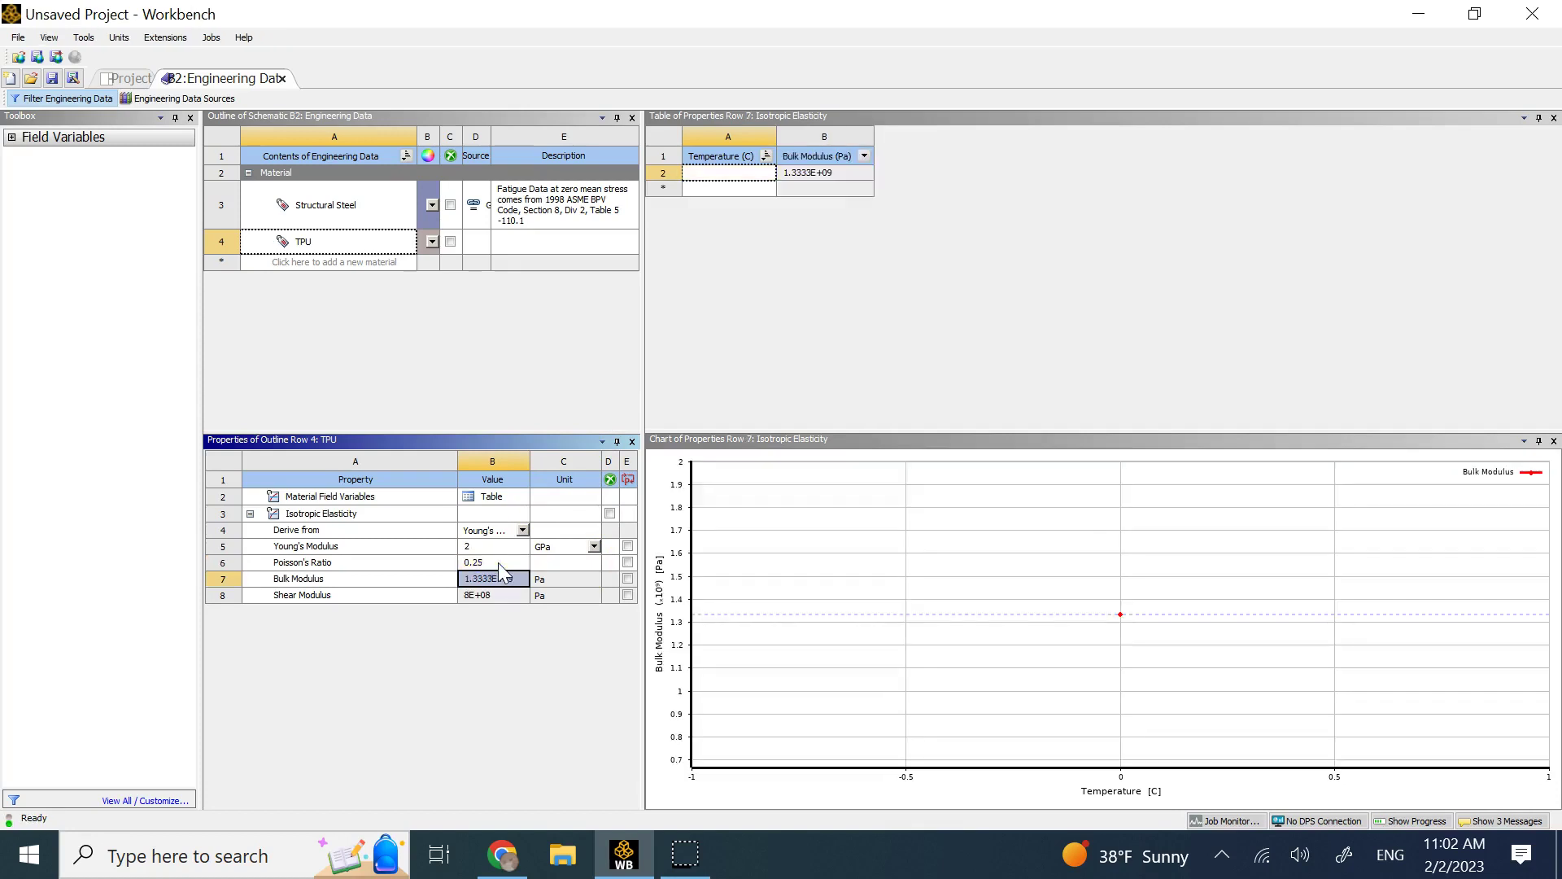
# Try suppressing the TPU and Structural Steel materials and unsuppress both again
pyautogui.click(480, 373)
pyautogui.click(452, 241)
pyautogui.click(454, 216)
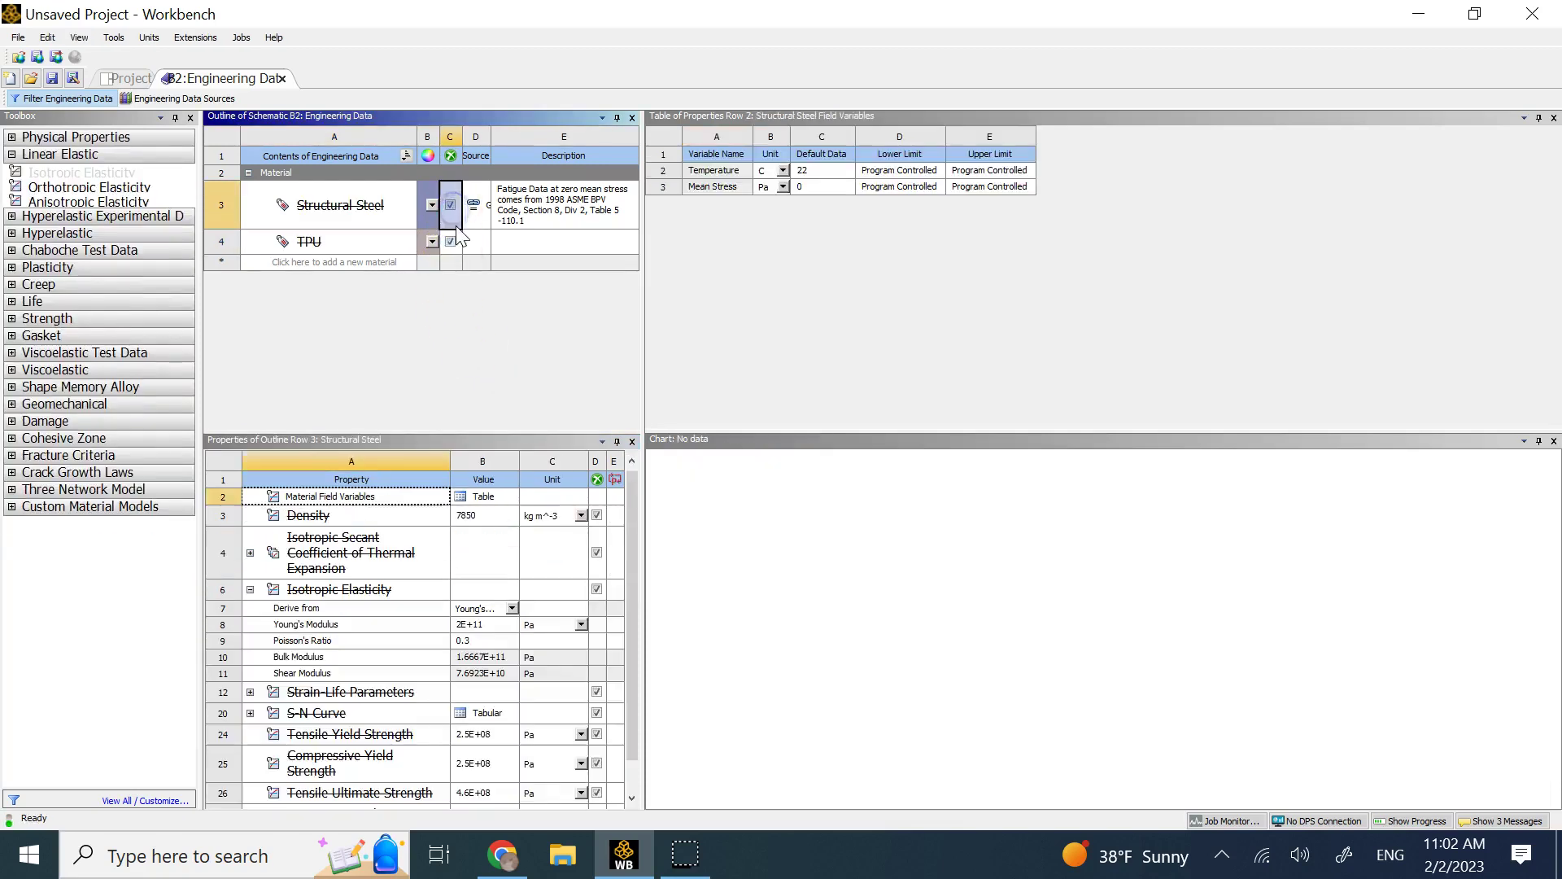
pyautogui.click(453, 241)
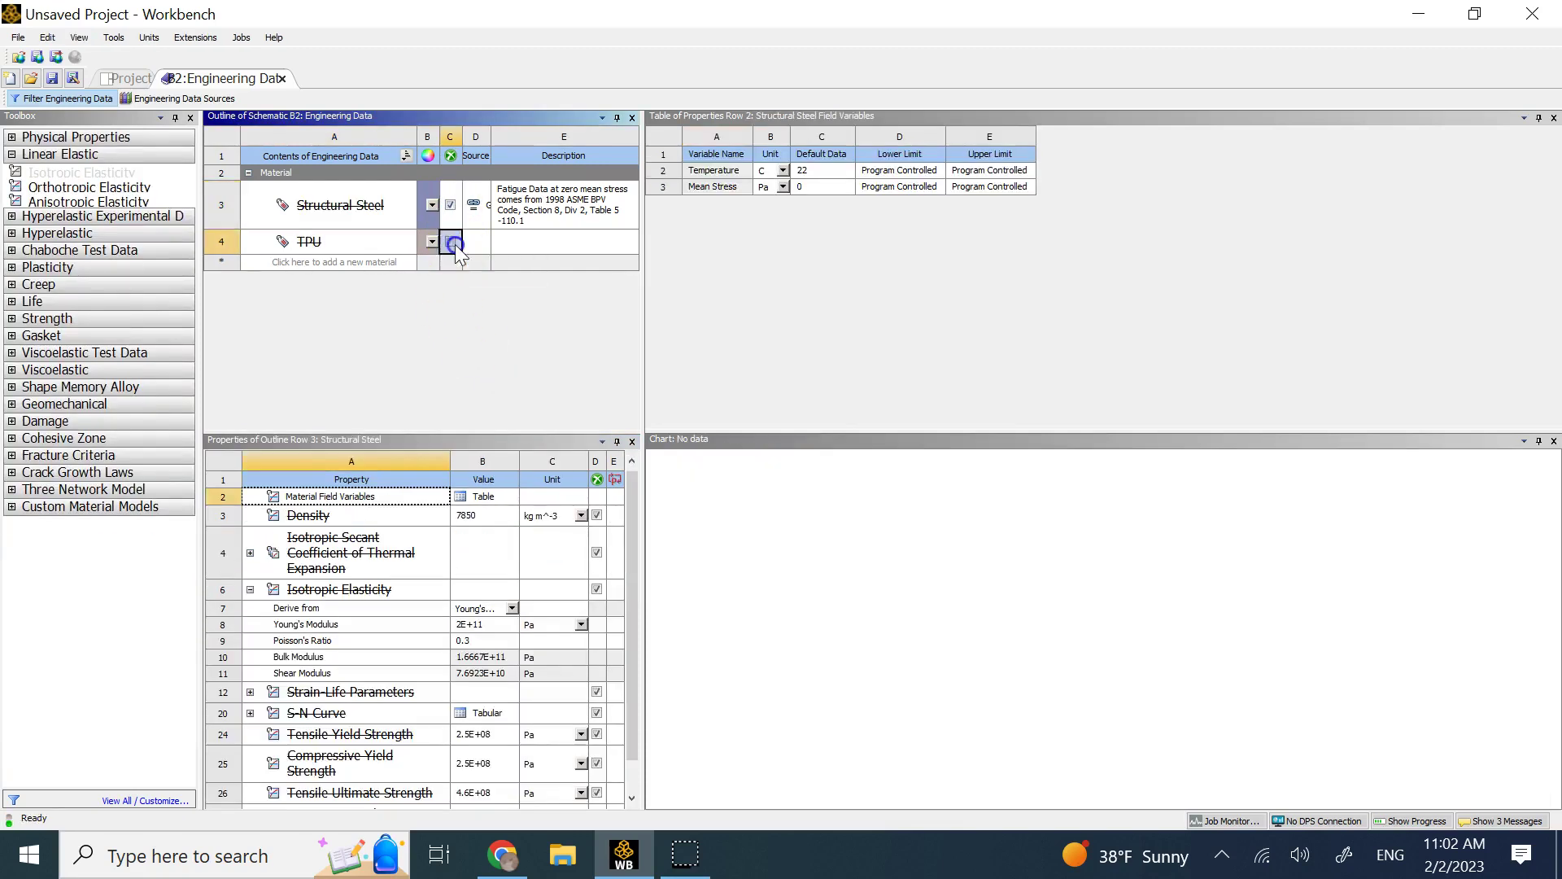
pyautogui.click(456, 208)
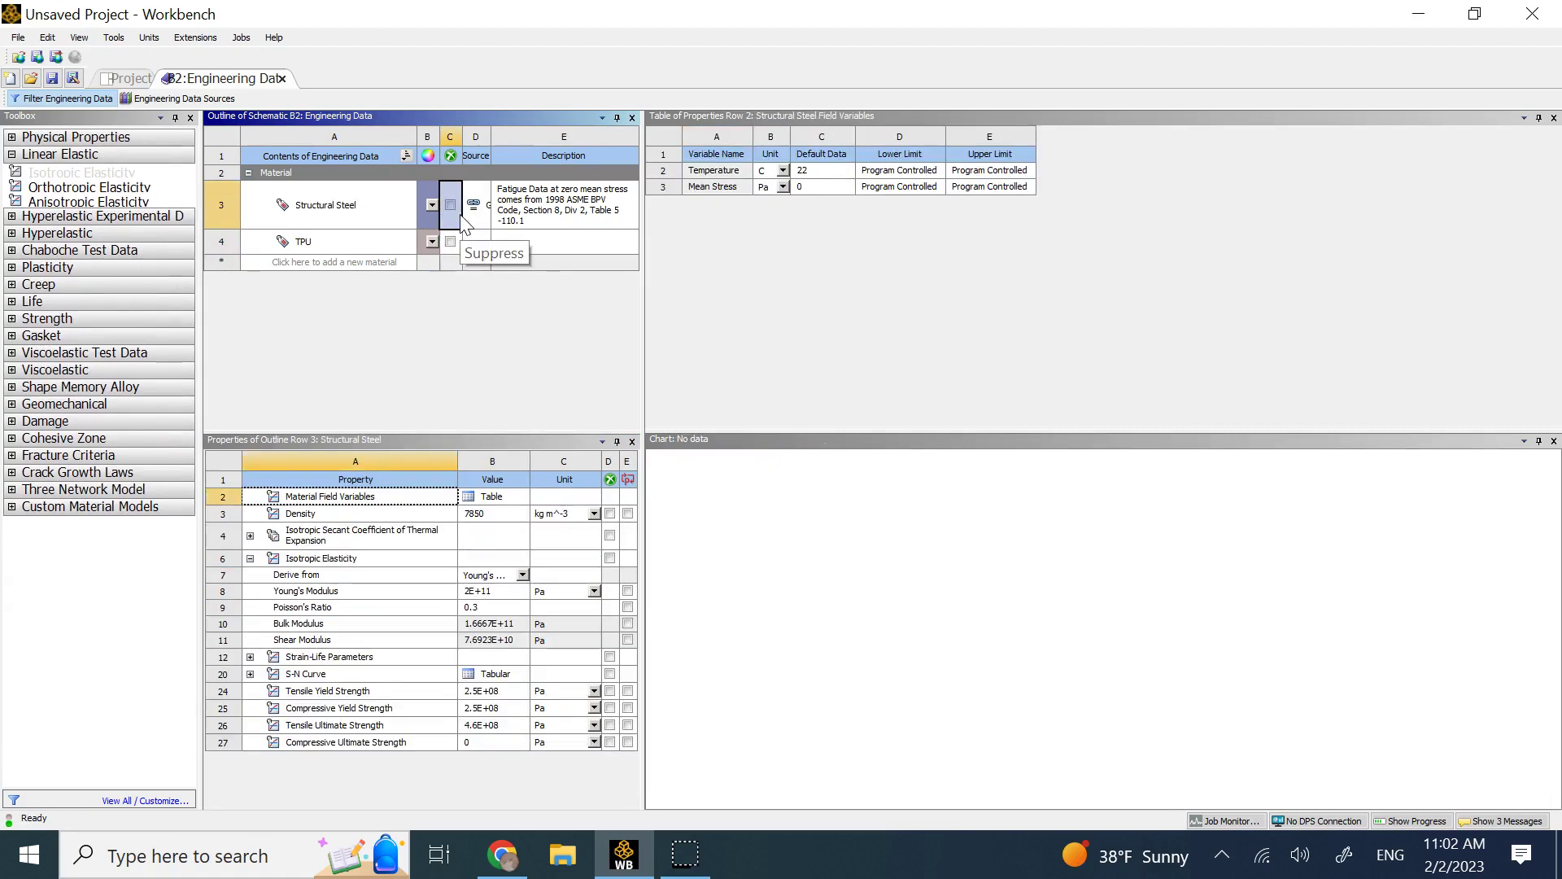
# Add the Air, gas material from the ANSYS GRANTA Materials Data for Simulation (Sample) source to the engineering data
pyautogui.click(69, 101)
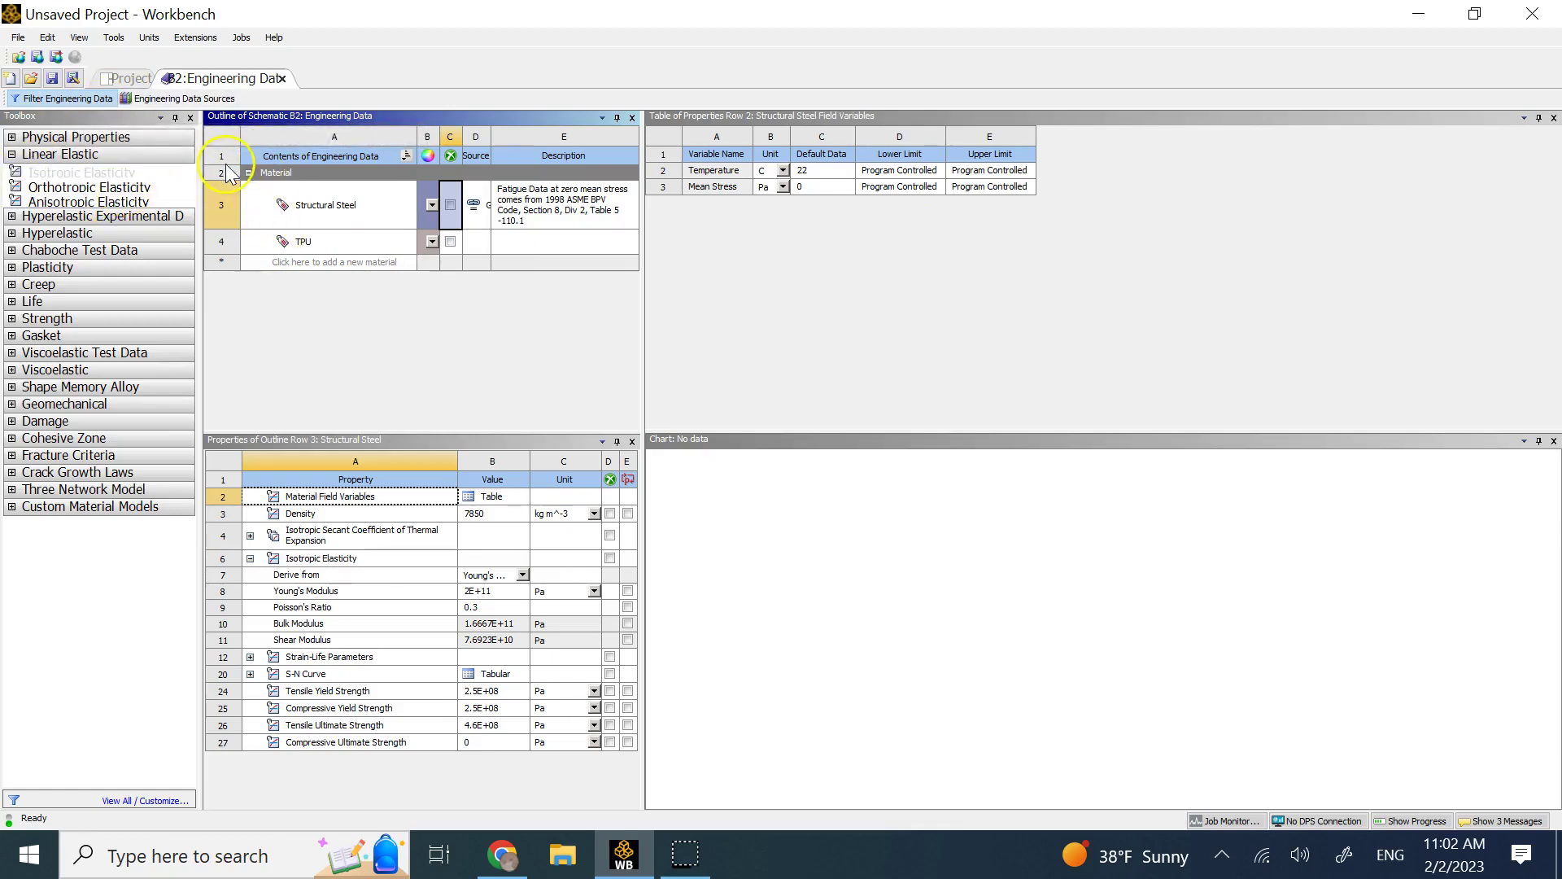
pyautogui.click(172, 101)
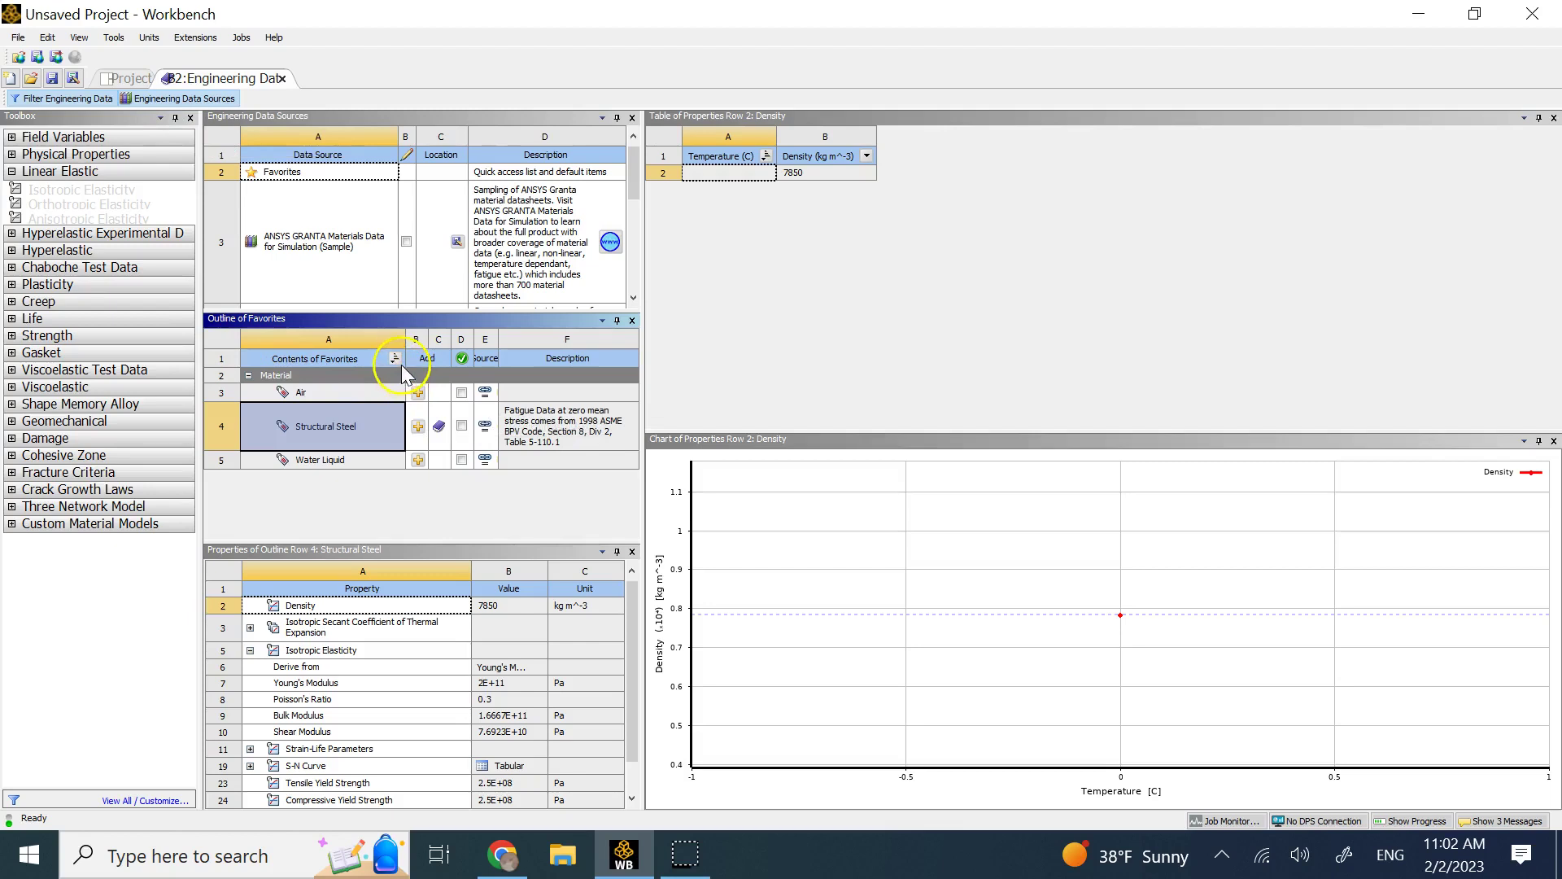
pyautogui.click(334, 270)
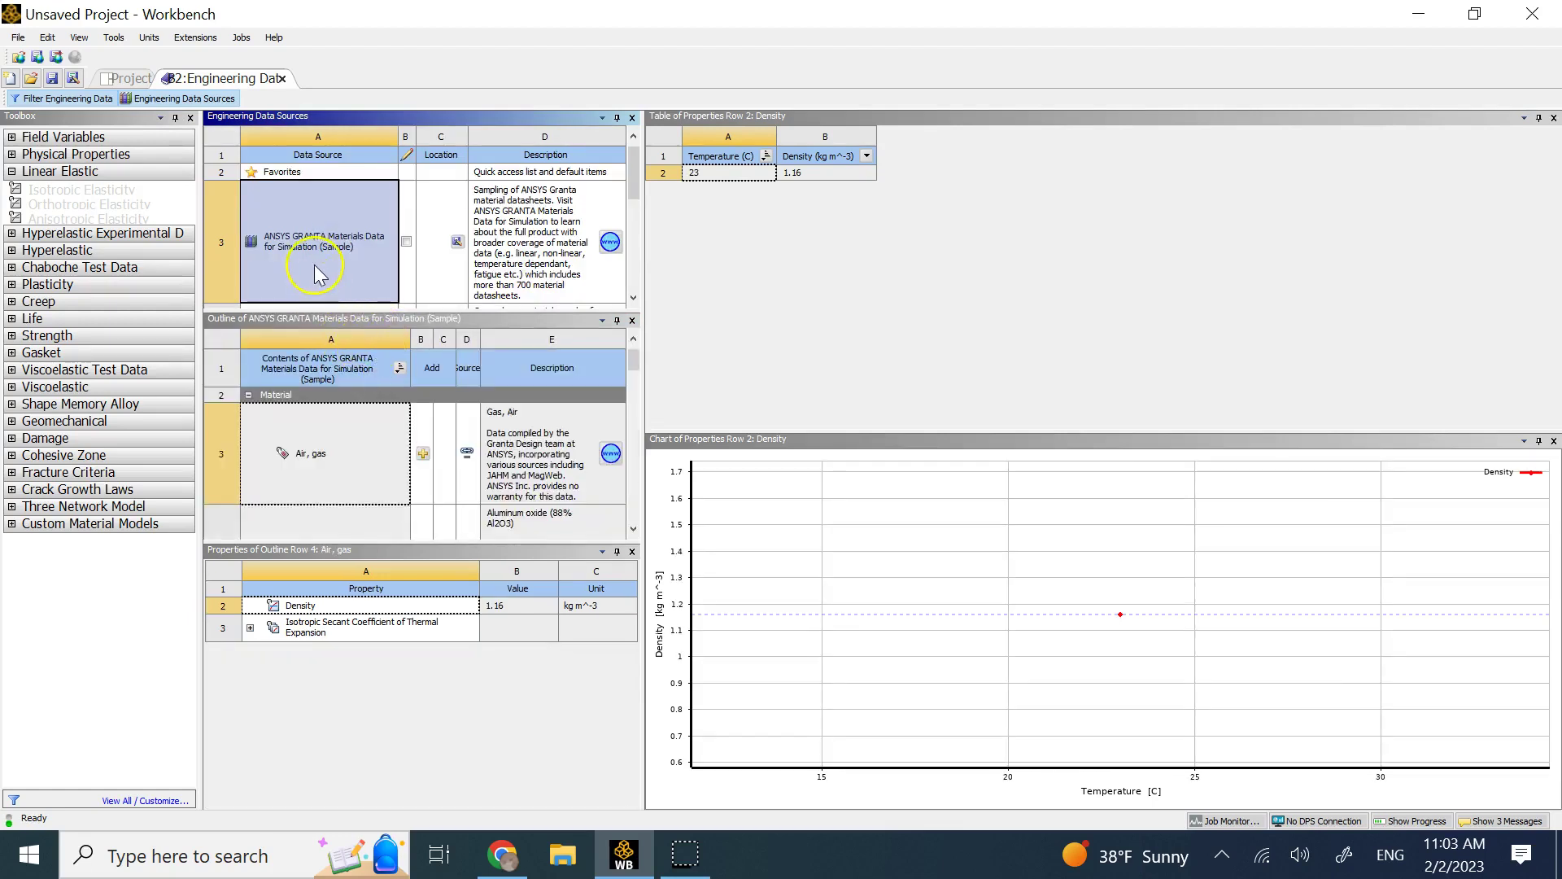
pyautogui.scroll(-3, 432, 435)
pyautogui.scroll(-9, 472, 422)
pyautogui.moveTo(637, 416); pyautogui.dragTo(649, 303)
pyautogui.click(423, 454)
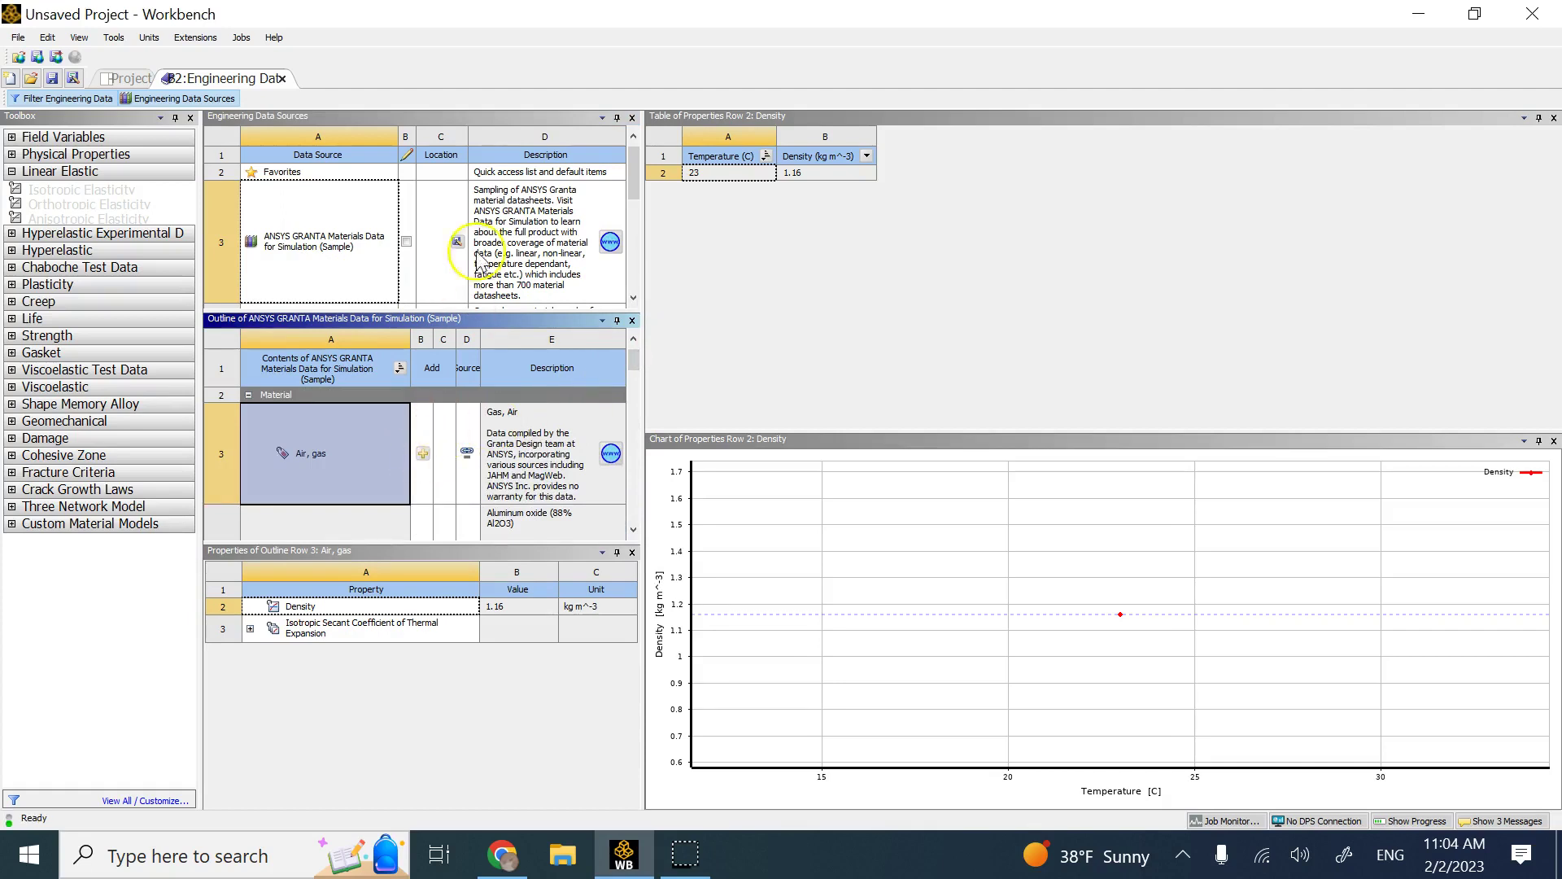
# Browse the remaining engineering data sources and examine the contents of General Materials and Additive Manufacturing Materials
pyautogui.scroll(-3, 533, 236)
pyautogui.scroll(3, 533, 236)
pyautogui.scroll(-4, 541, 236)
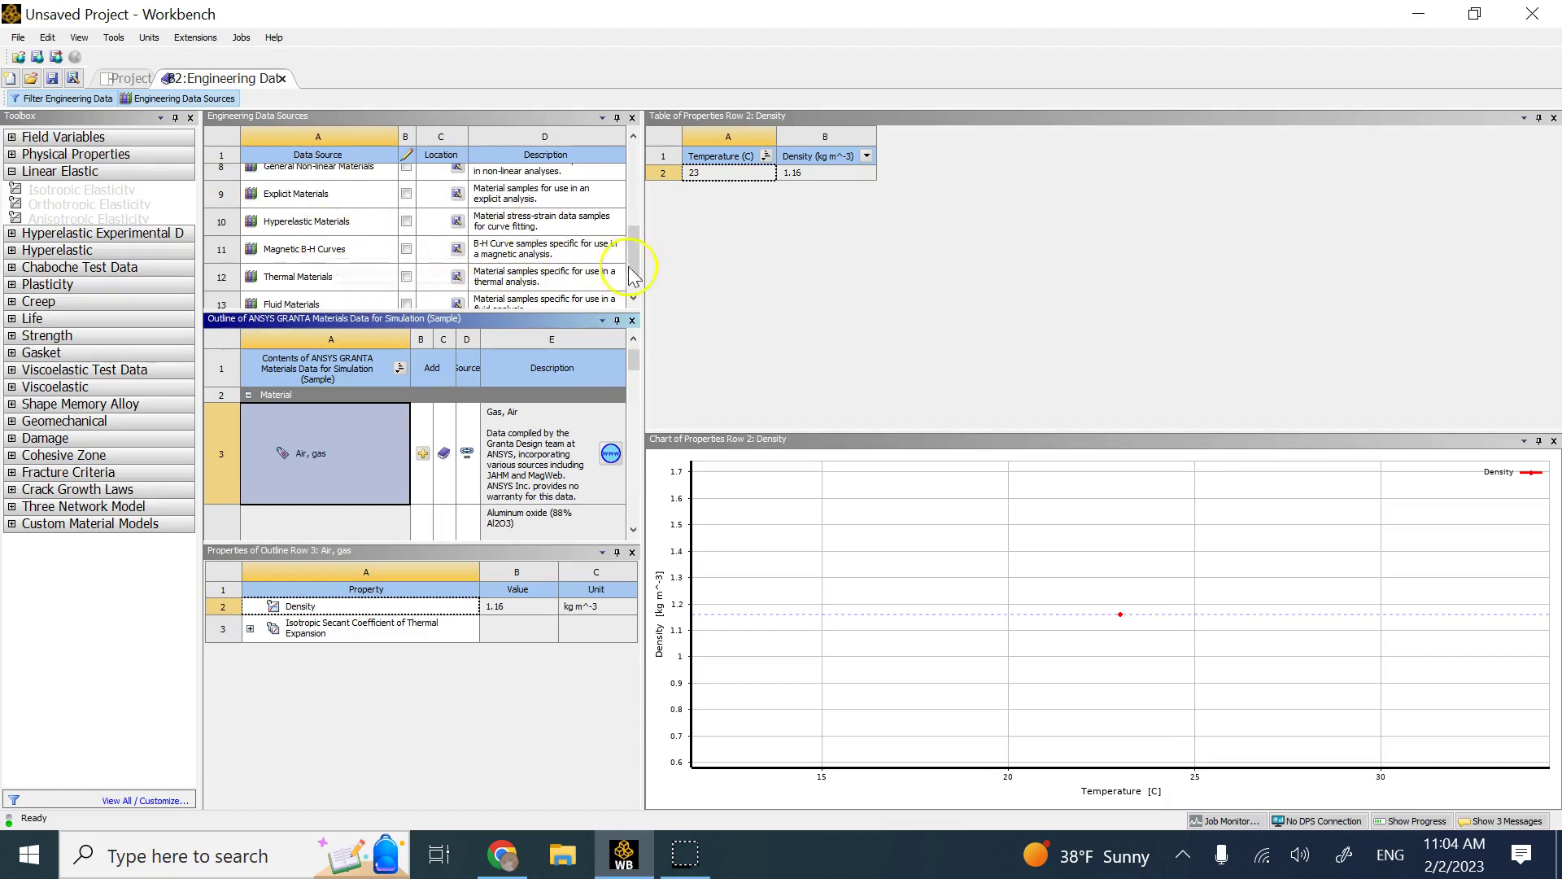
pyautogui.scroll(-1, 430, 245)
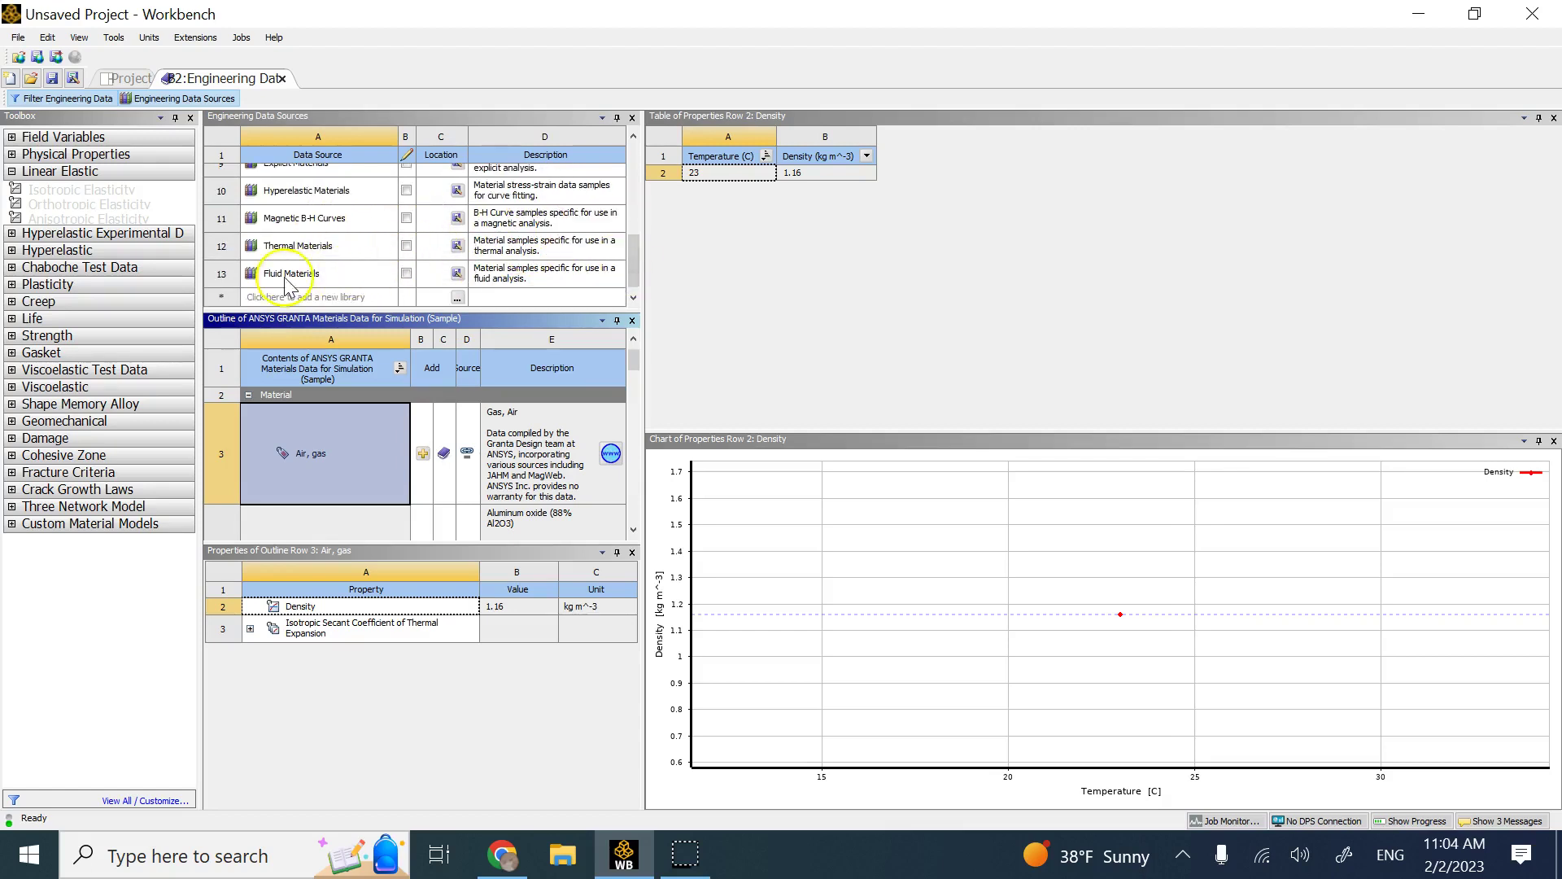
pyautogui.scroll(1, 325, 236)
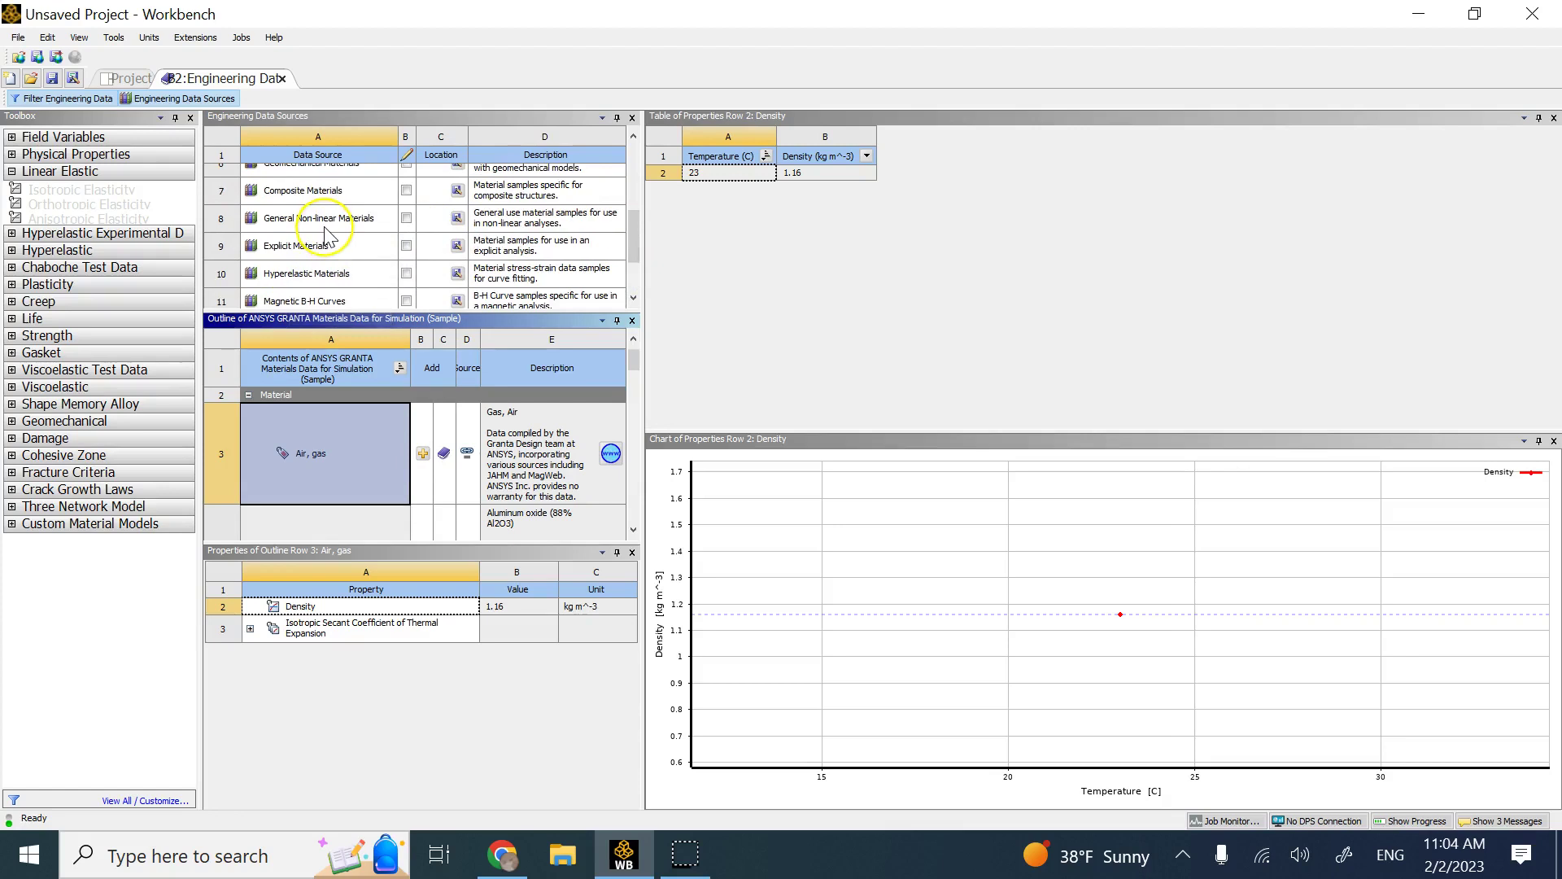
pyautogui.scroll(1, 326, 232)
pyautogui.click(323, 191)
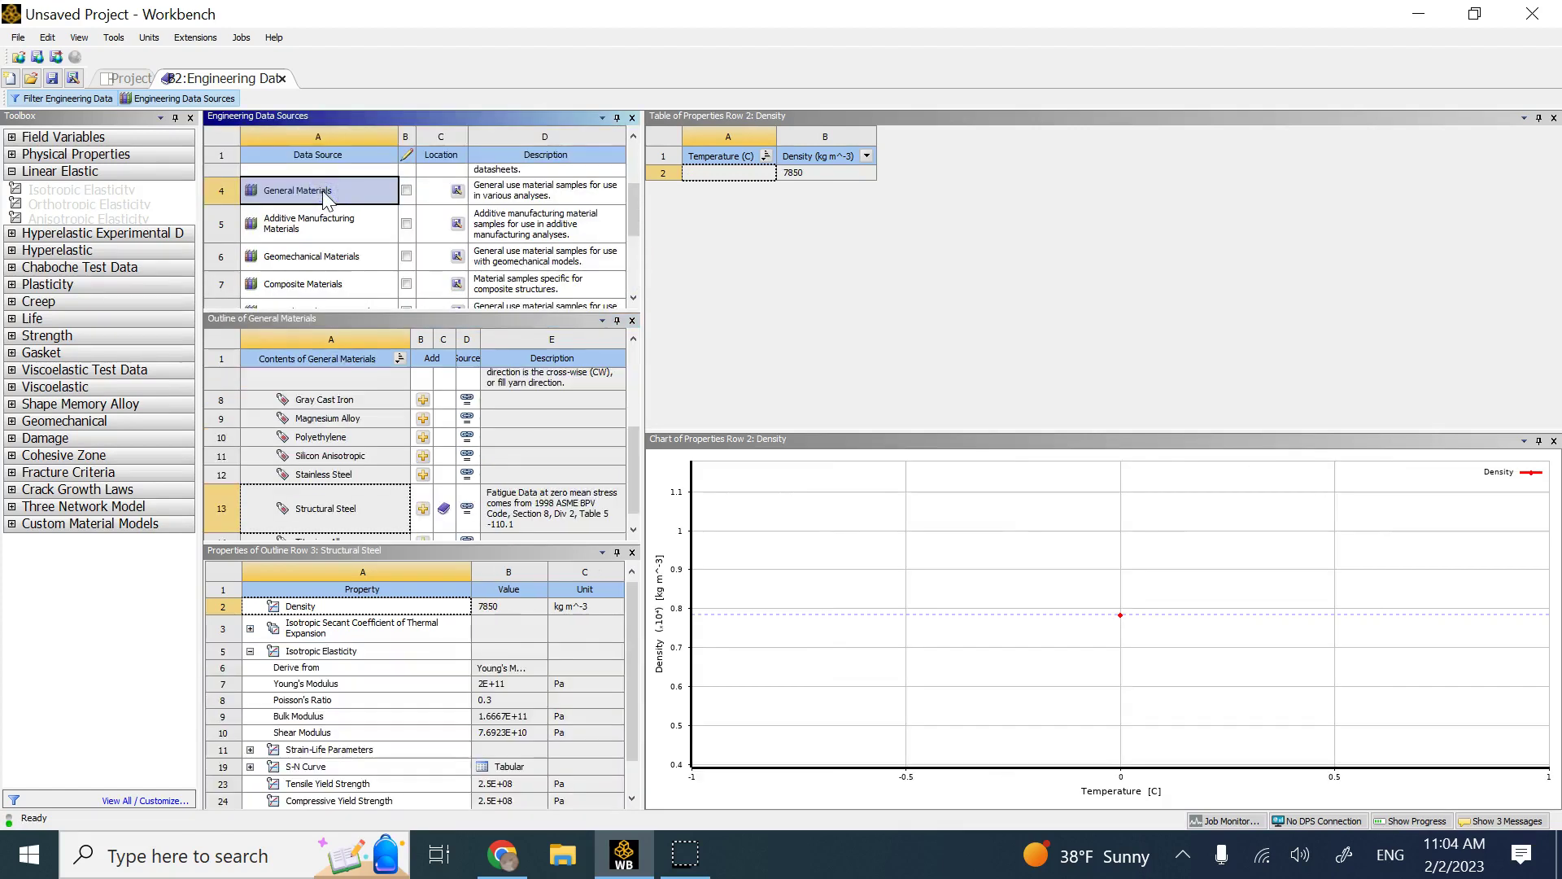
pyautogui.moveTo(634, 458); pyautogui.dragTo(600, 502)
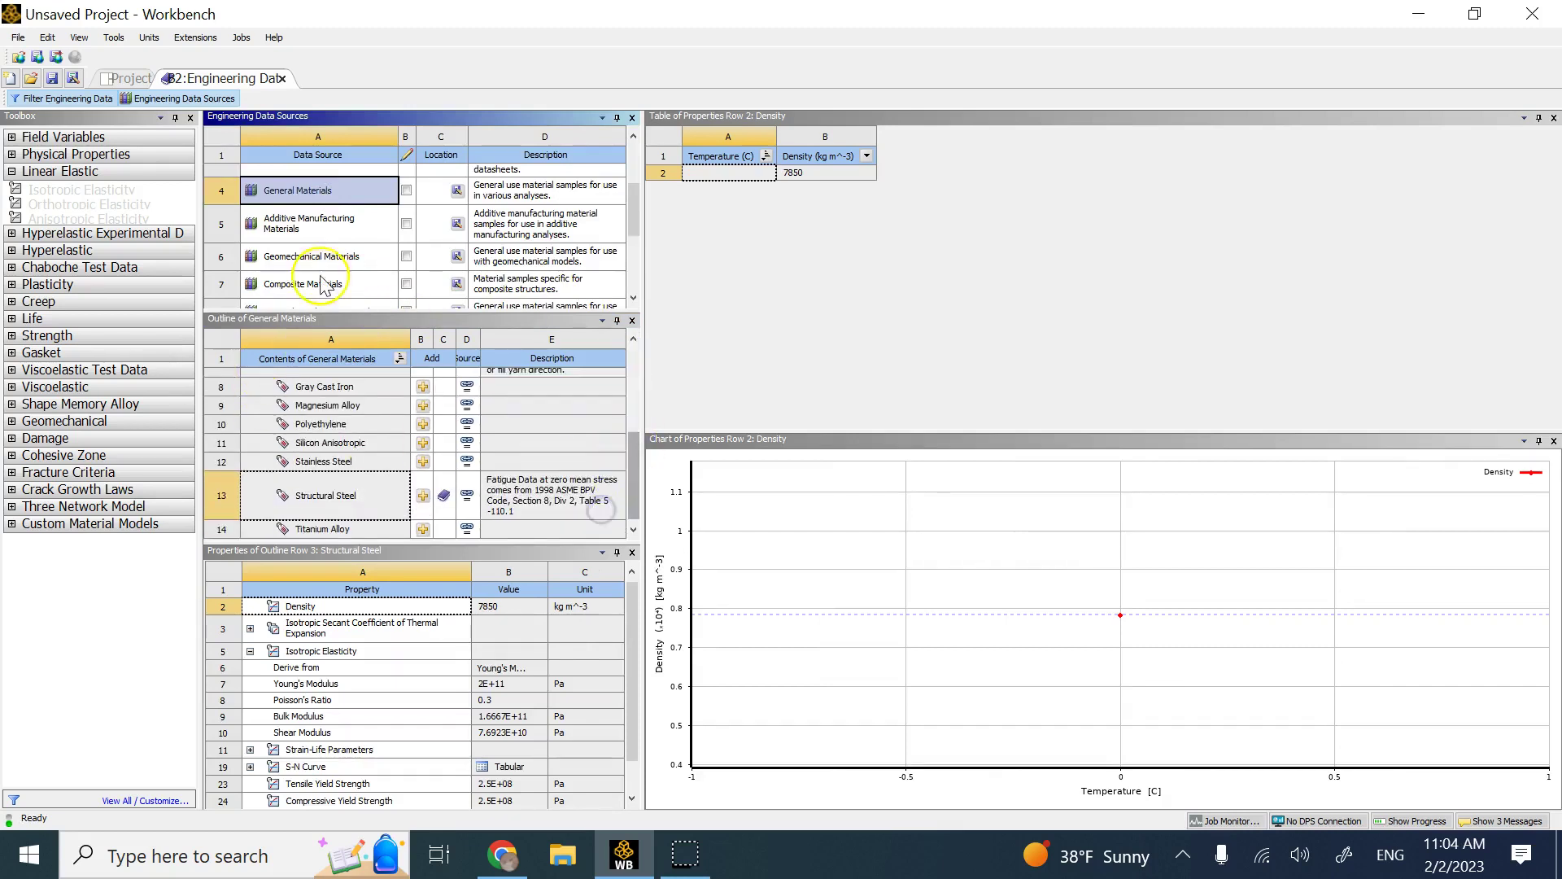
pyautogui.scroll(-1, 329, 260)
pyautogui.scroll(1, 330, 260)
pyautogui.click(337, 231)
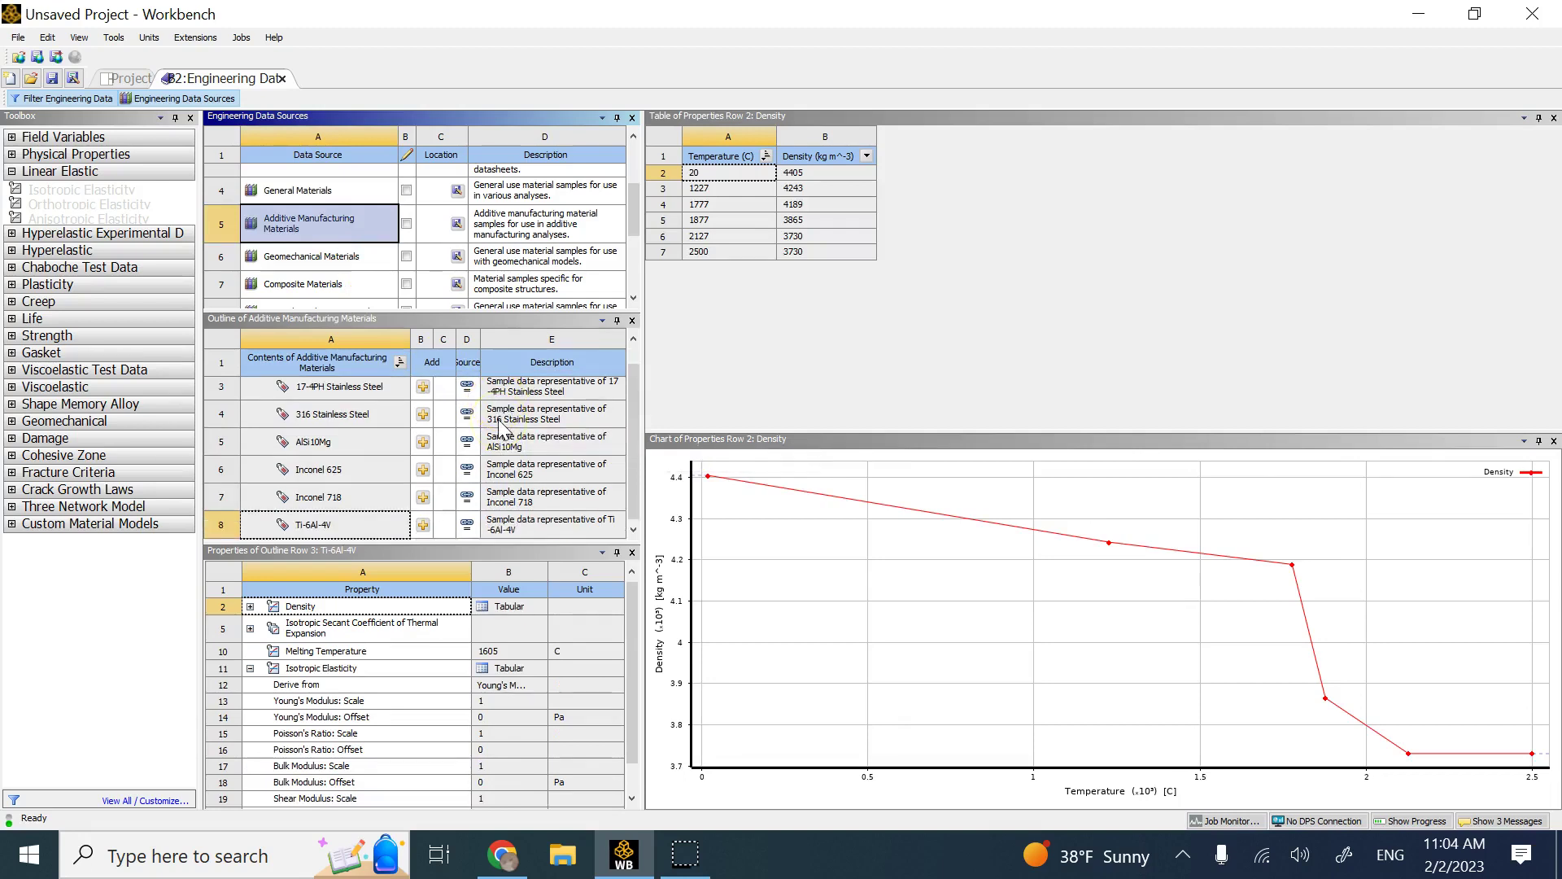
pyautogui.click(510, 407)
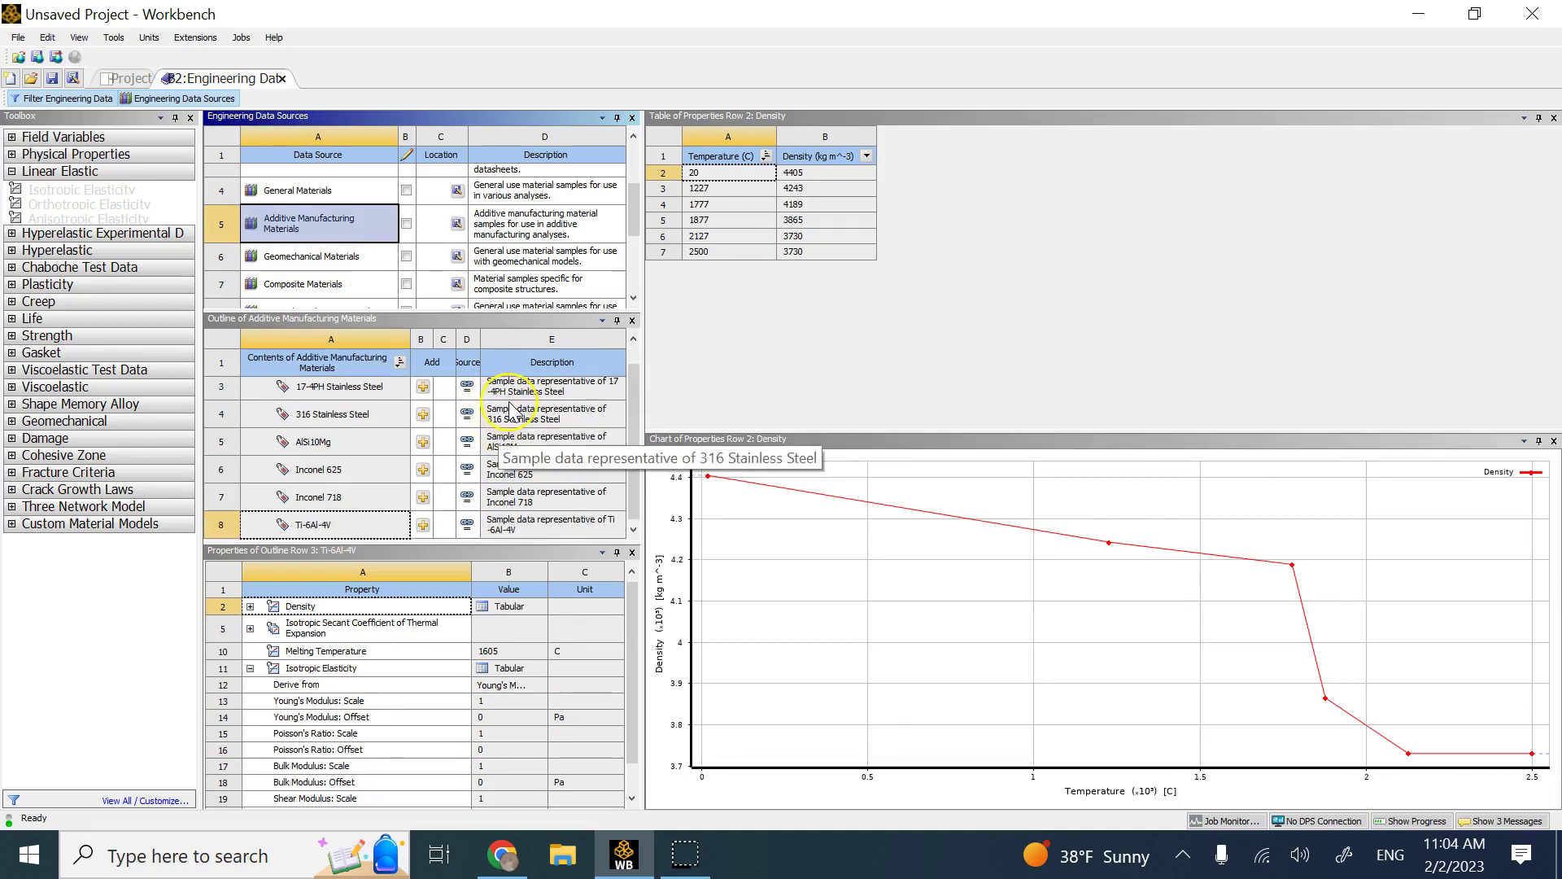
pyautogui.scroll(1, 510, 406)
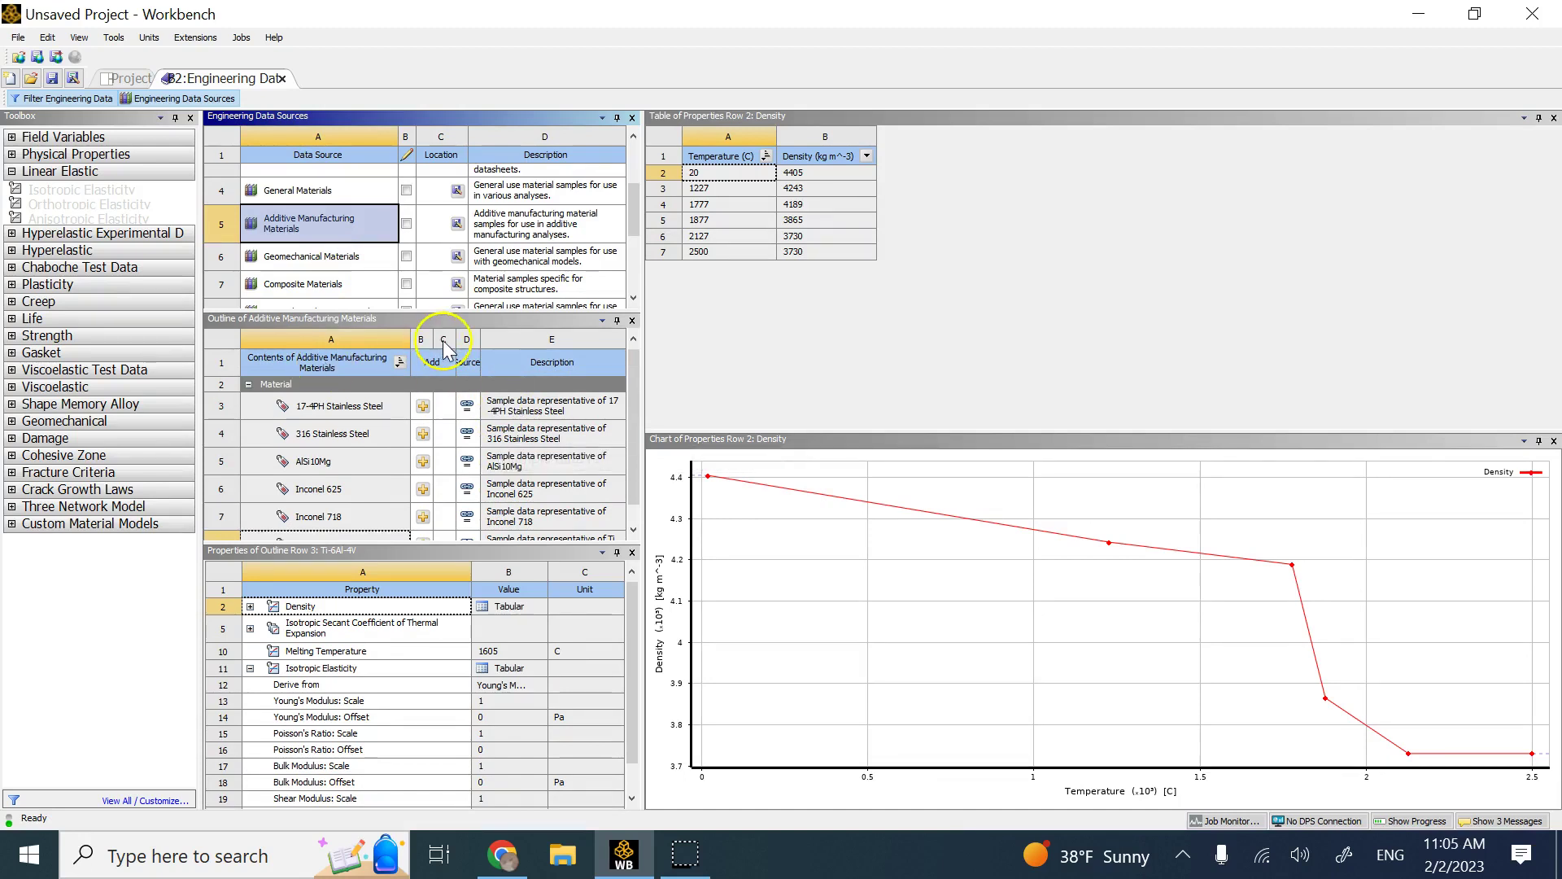
# Return from the data sources to the project's materials and suppress TPU and Air, gas
pyautogui.click(197, 109)
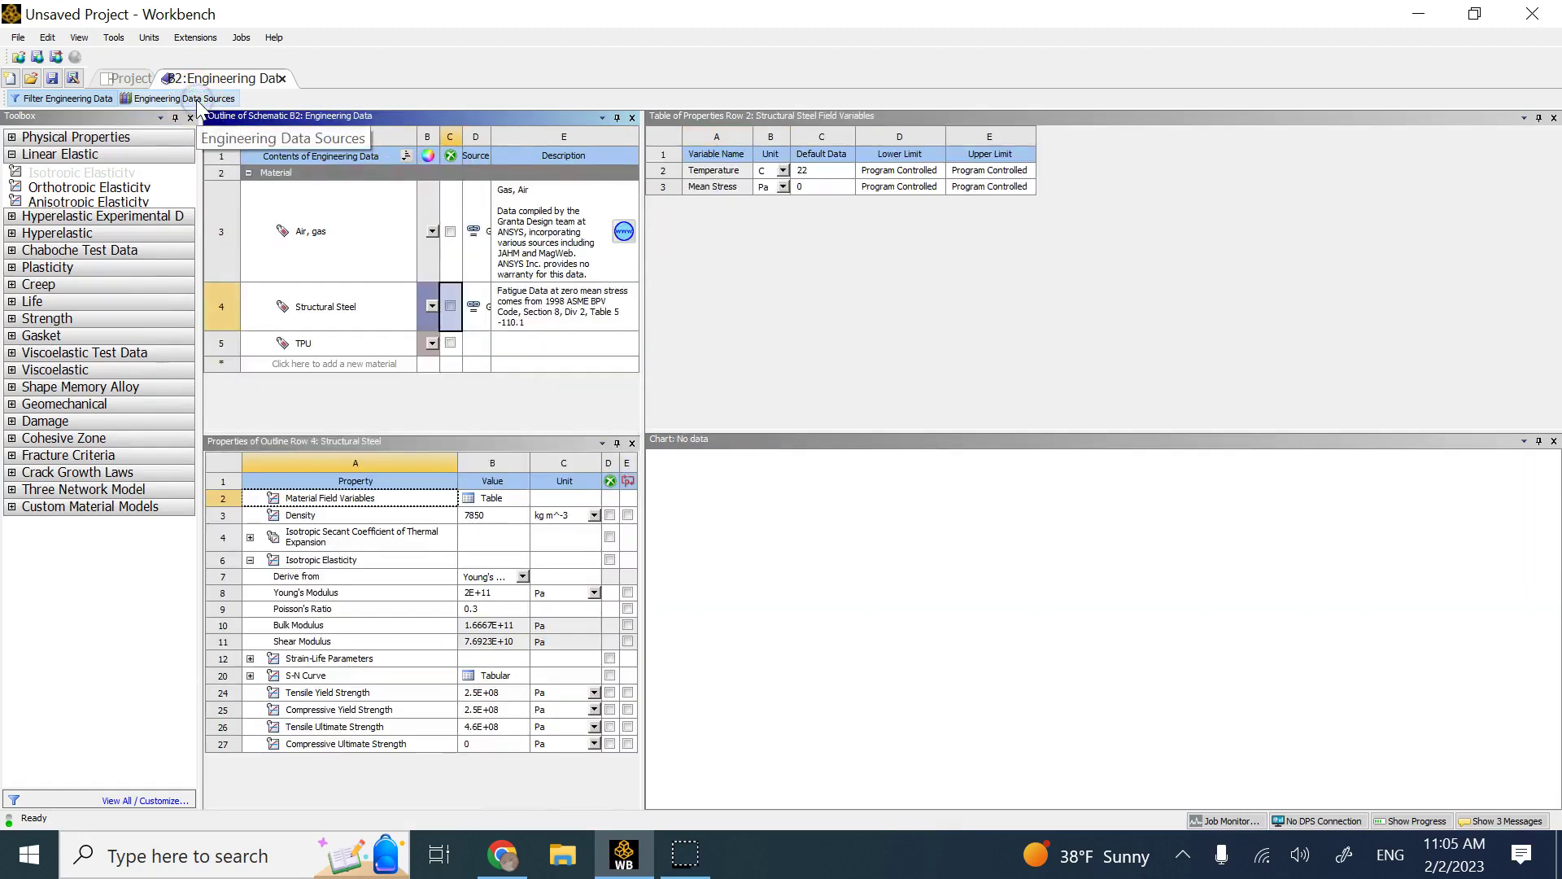
pyautogui.click(450, 342)
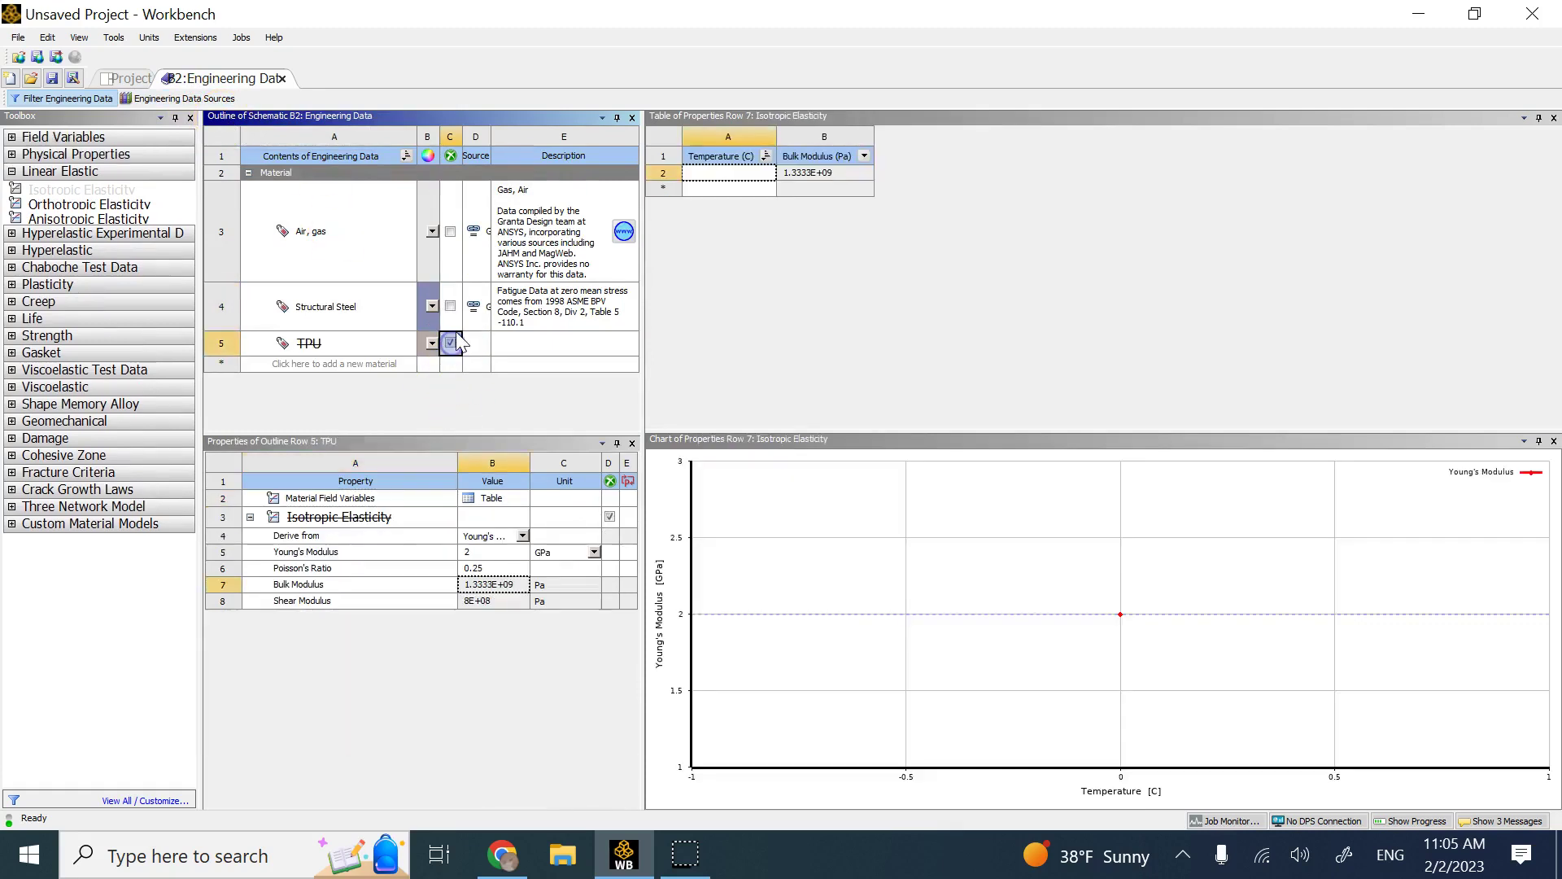
pyautogui.click(450, 232)
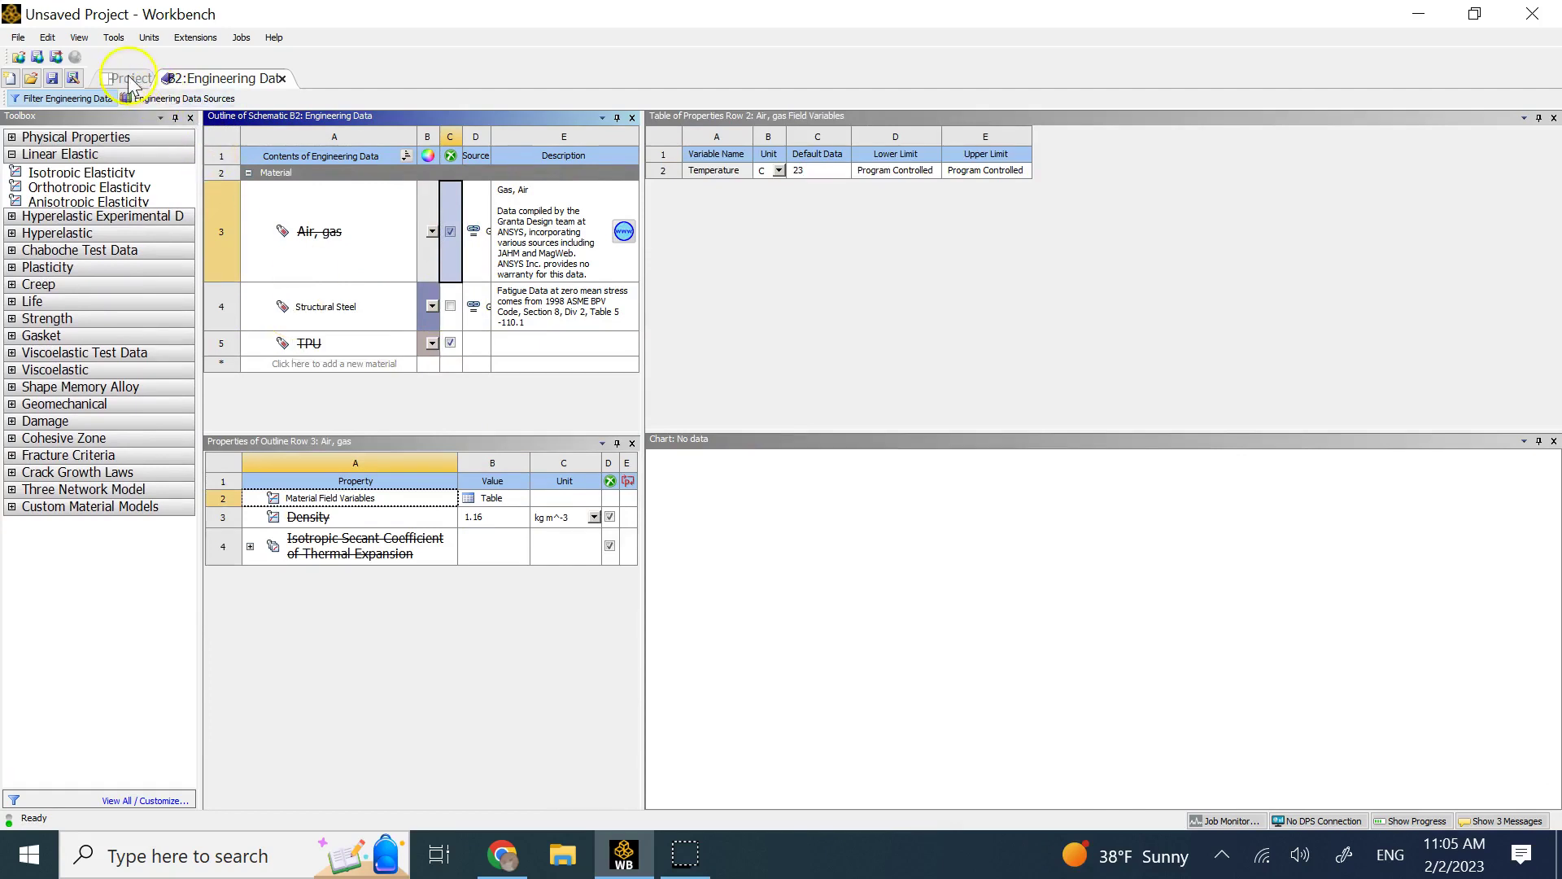
# Close the engineering data and open the Static Structural system's Model in Mechanical
pyautogui.click(282, 78)
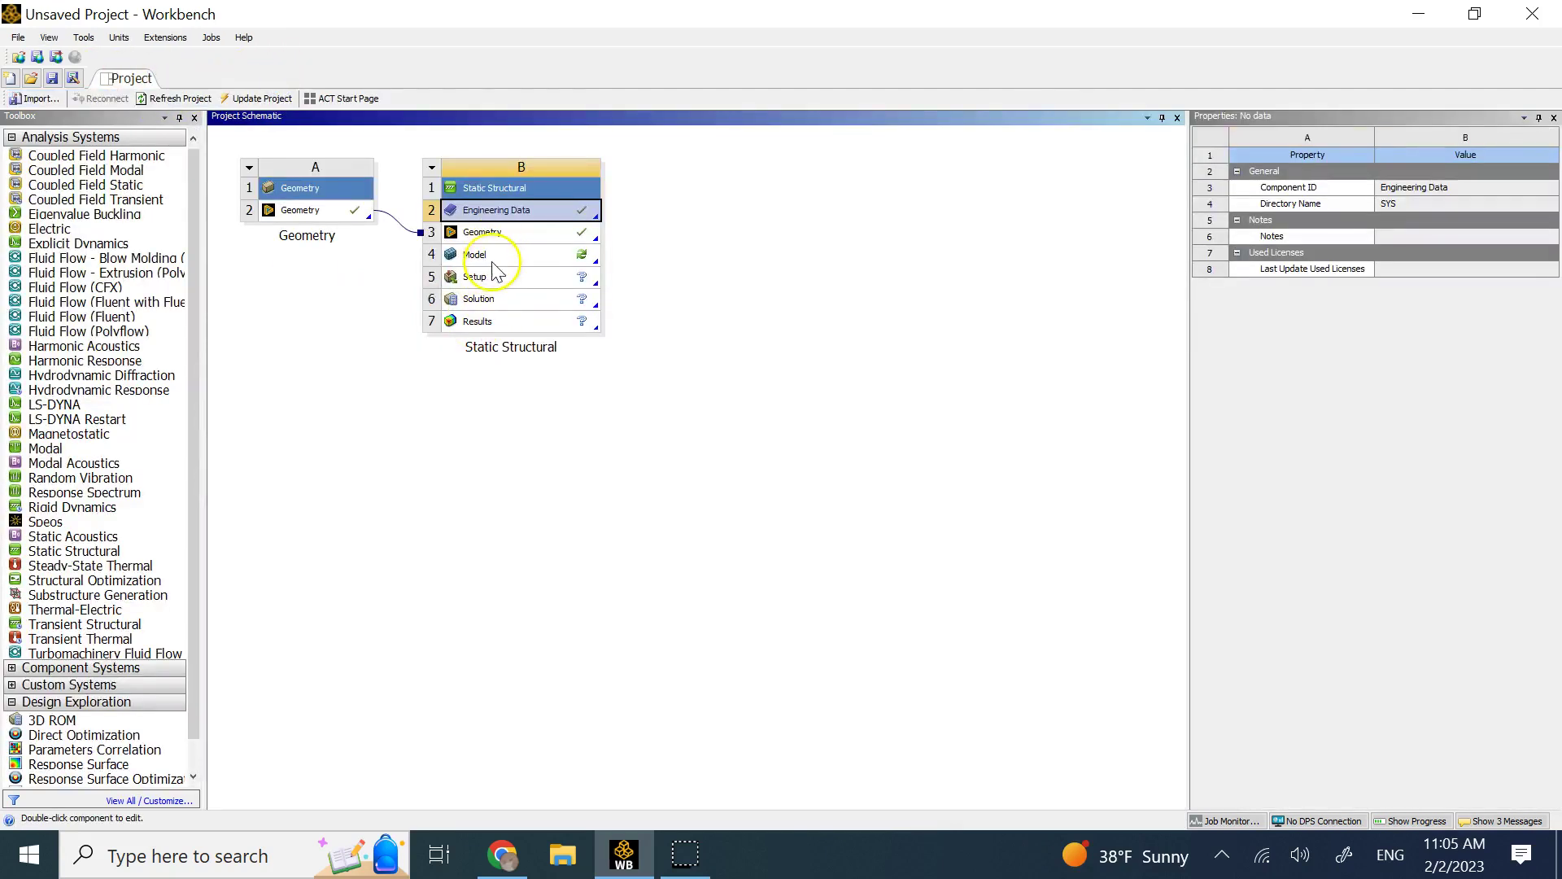
pyautogui.doubleClick(493, 256)
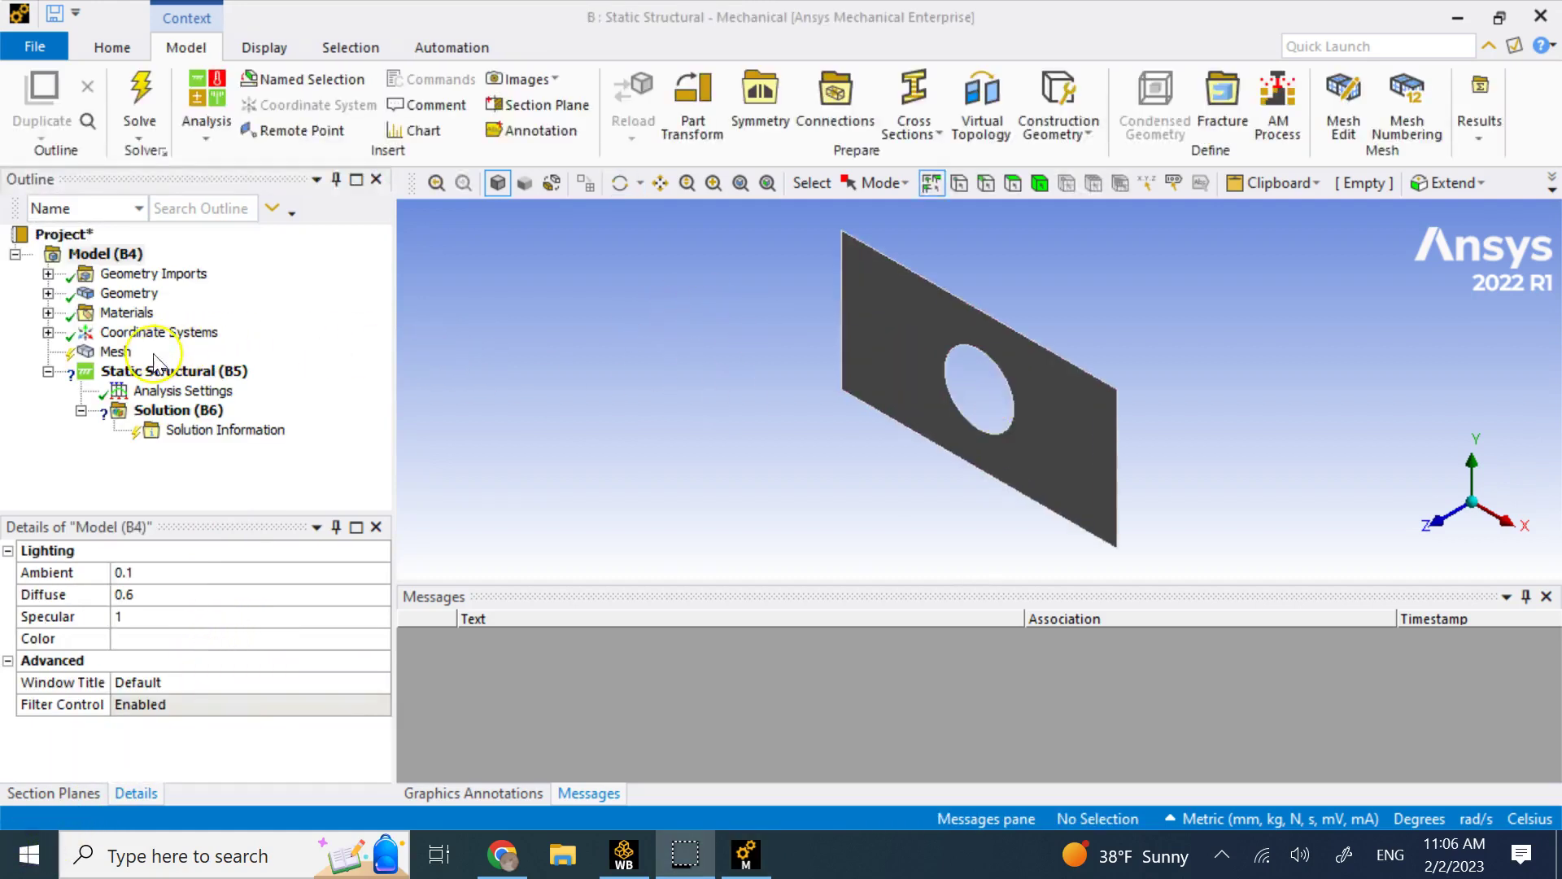
# Generate the plate's mesh with the default element size and inspect it around the hole
pyautogui.click(118, 356)
pyautogui.rightClick(118, 358)
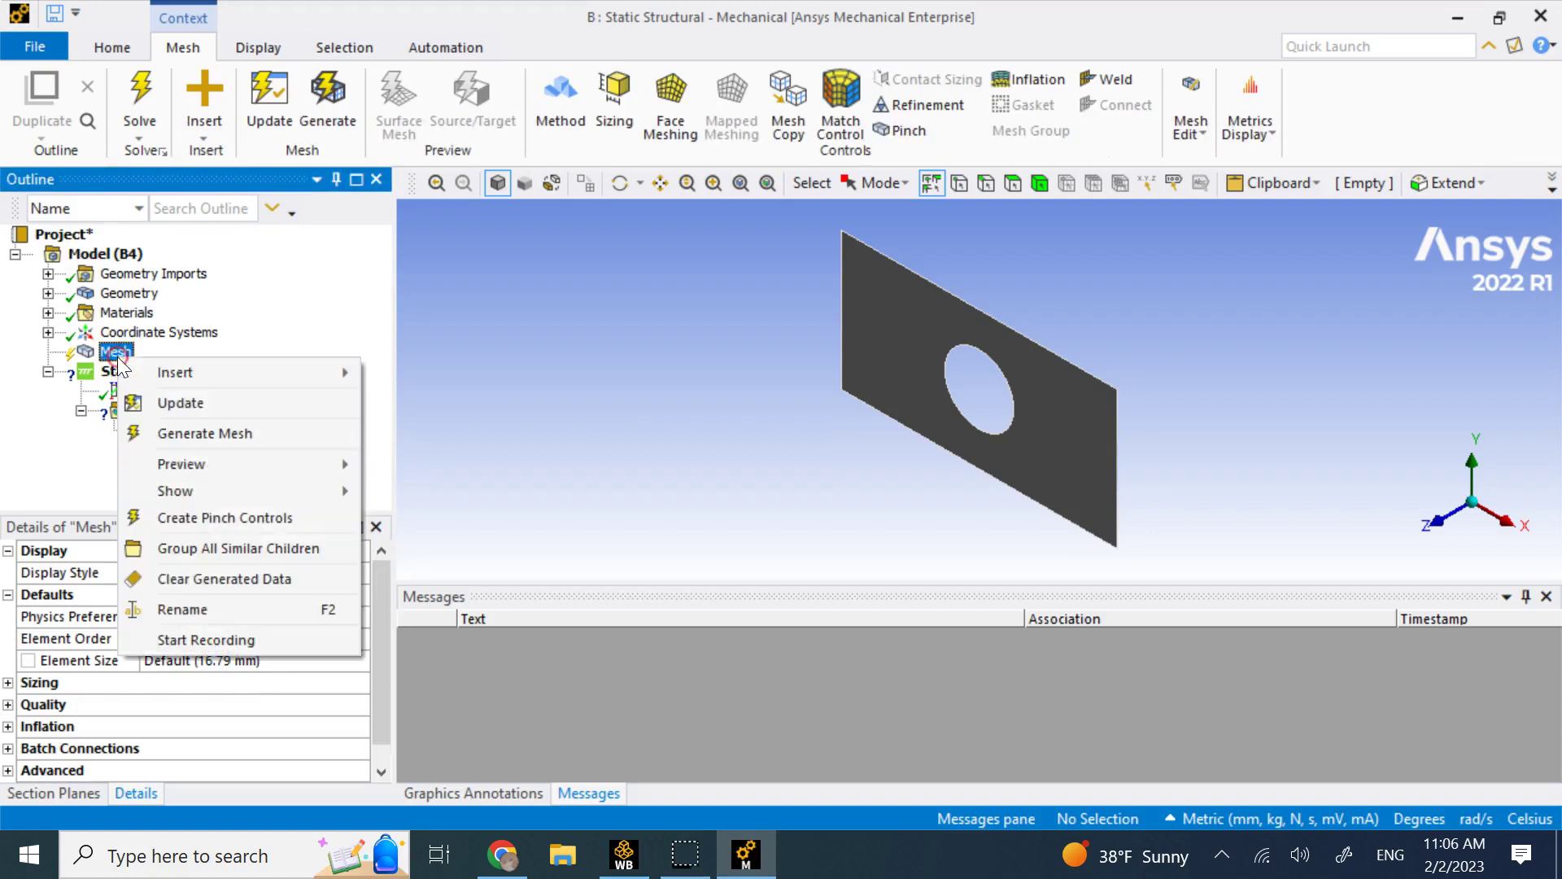
pyautogui.click(285, 433)
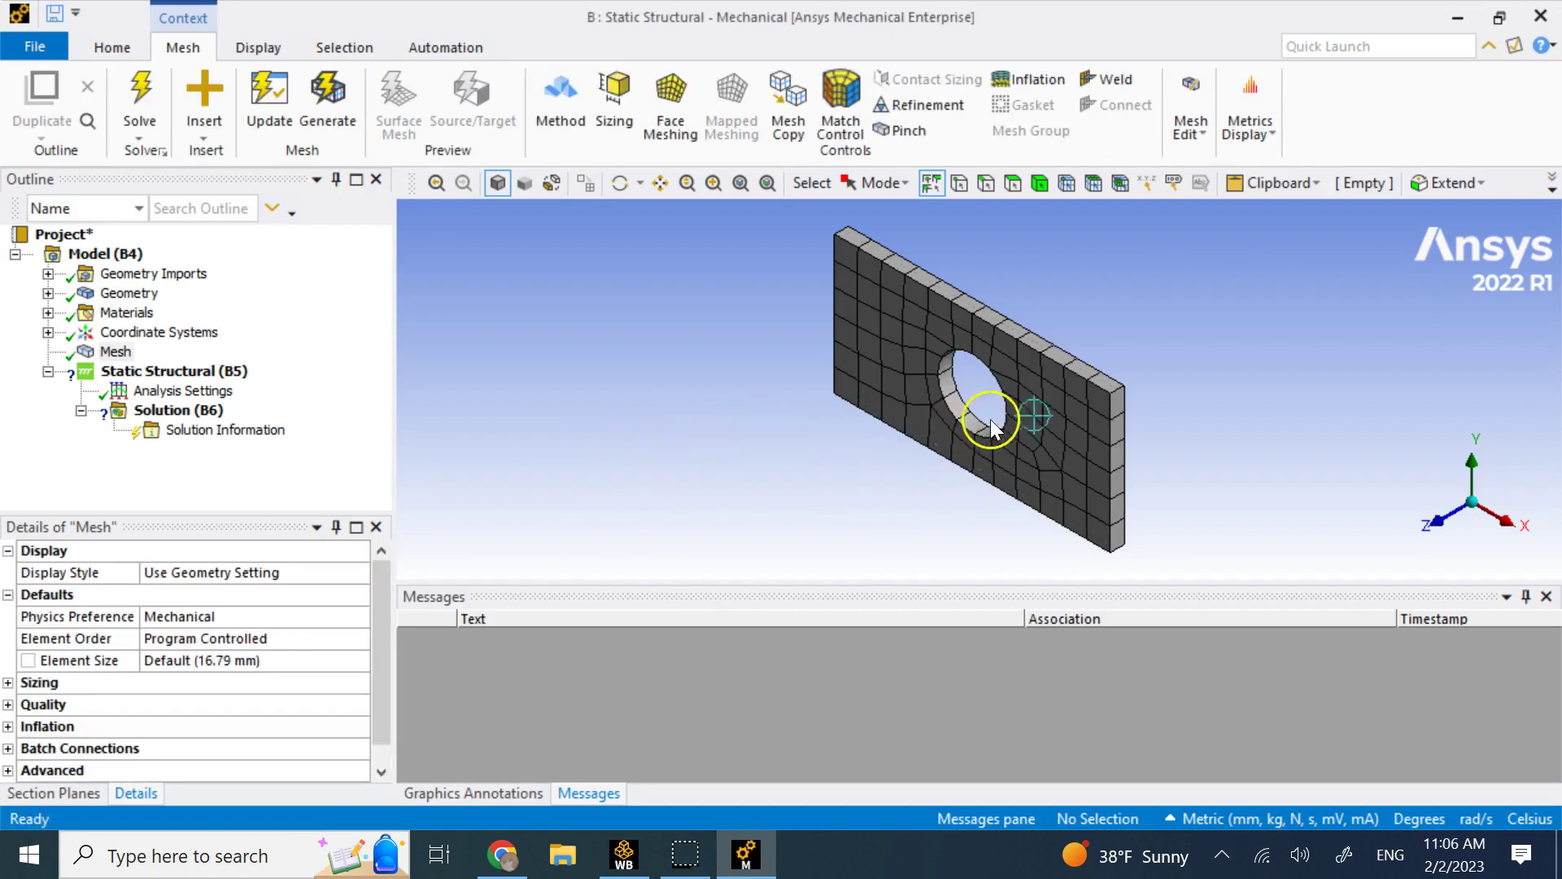
pyautogui.moveTo(919, 400); pyautogui.dragTo(1082, 409, button='middle')
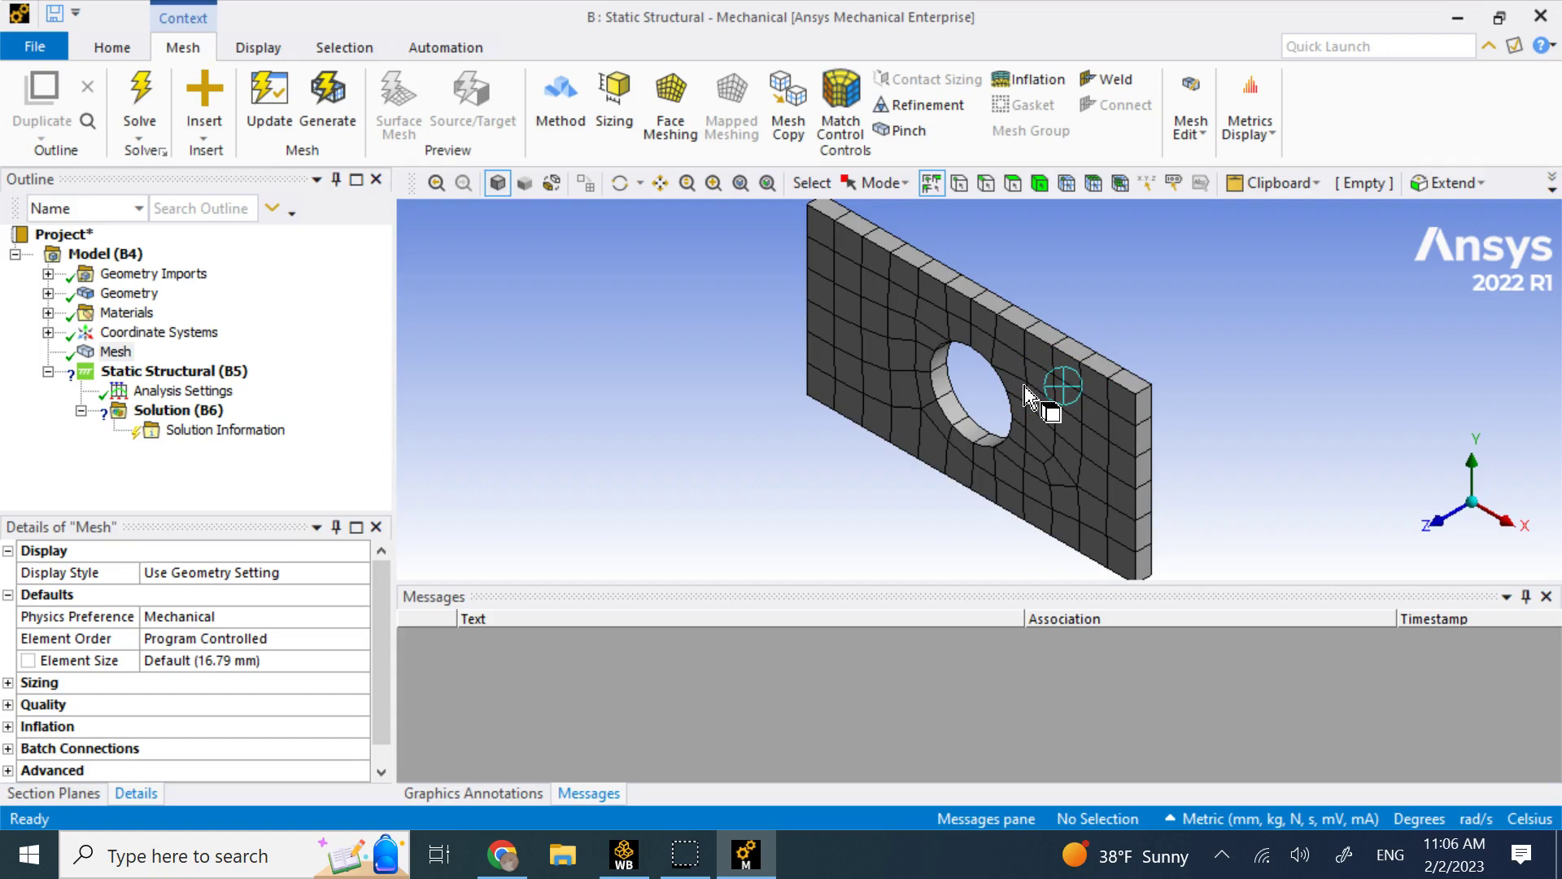
pyautogui.click(957, 432)
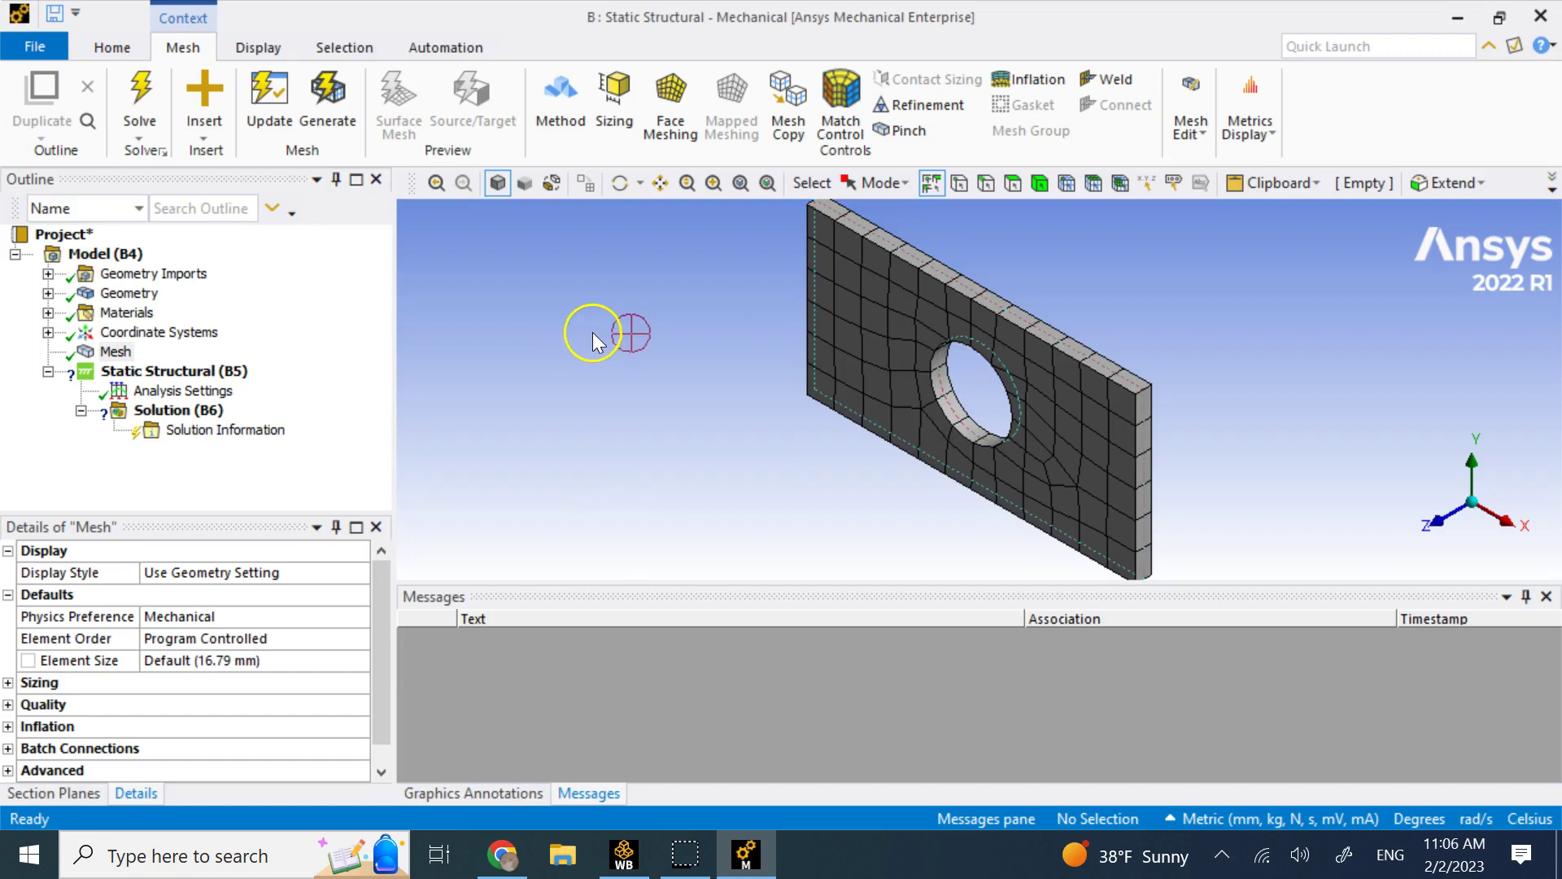
# Insert a mesh sizing control on the plate's face with an element size of 4 mm
pyautogui.rightClick(116, 352)
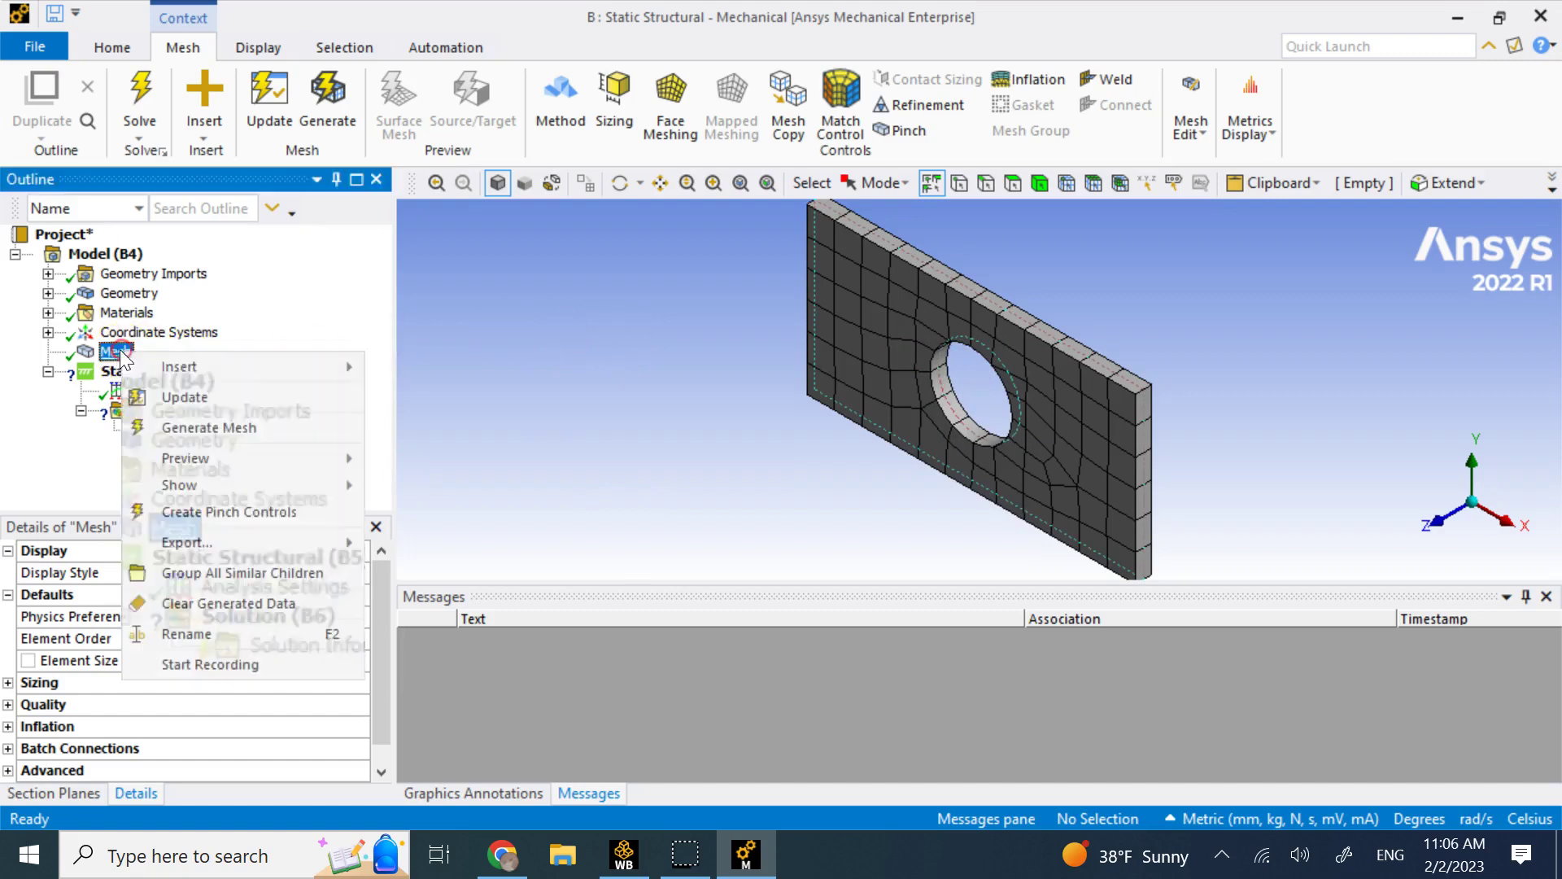
pyautogui.moveTo(187, 366)
pyautogui.click(398, 386)
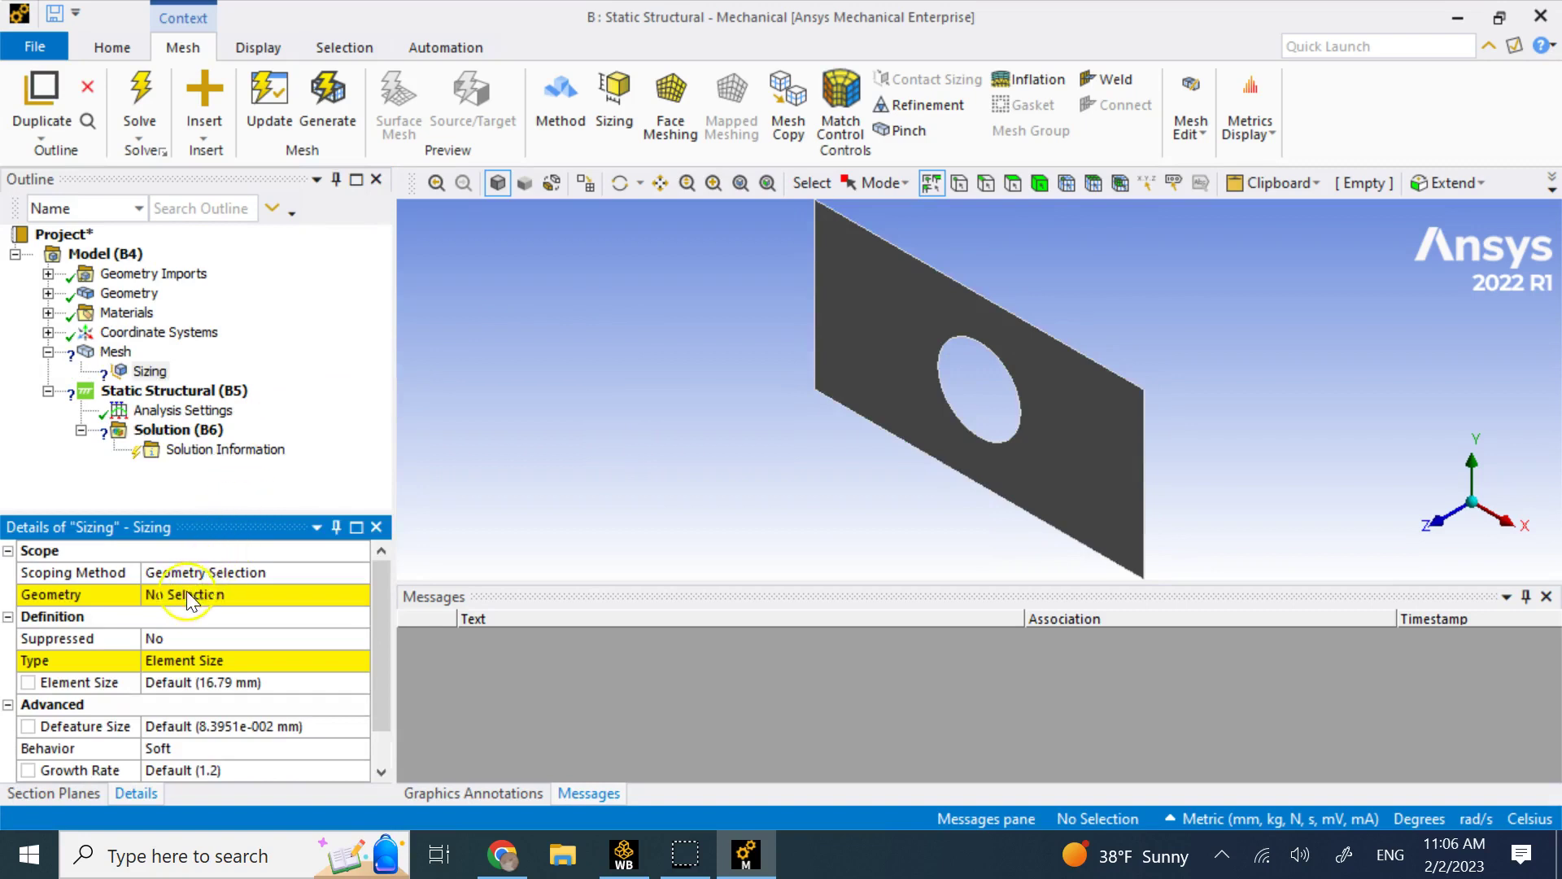
pyautogui.click(187, 596)
pyautogui.click(917, 358)
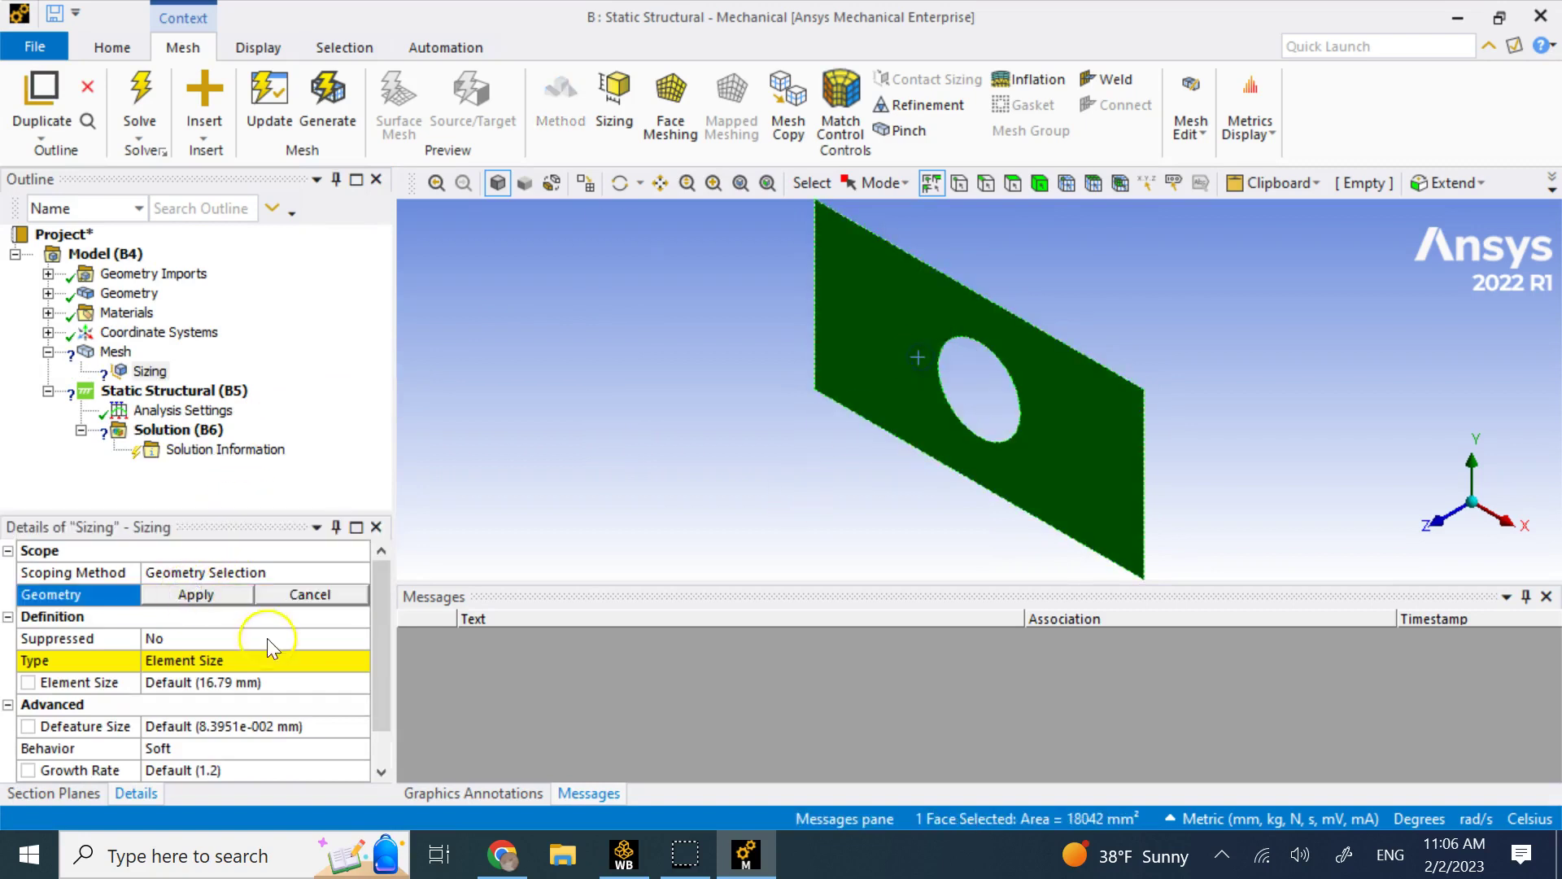
pyautogui.click(196, 594)
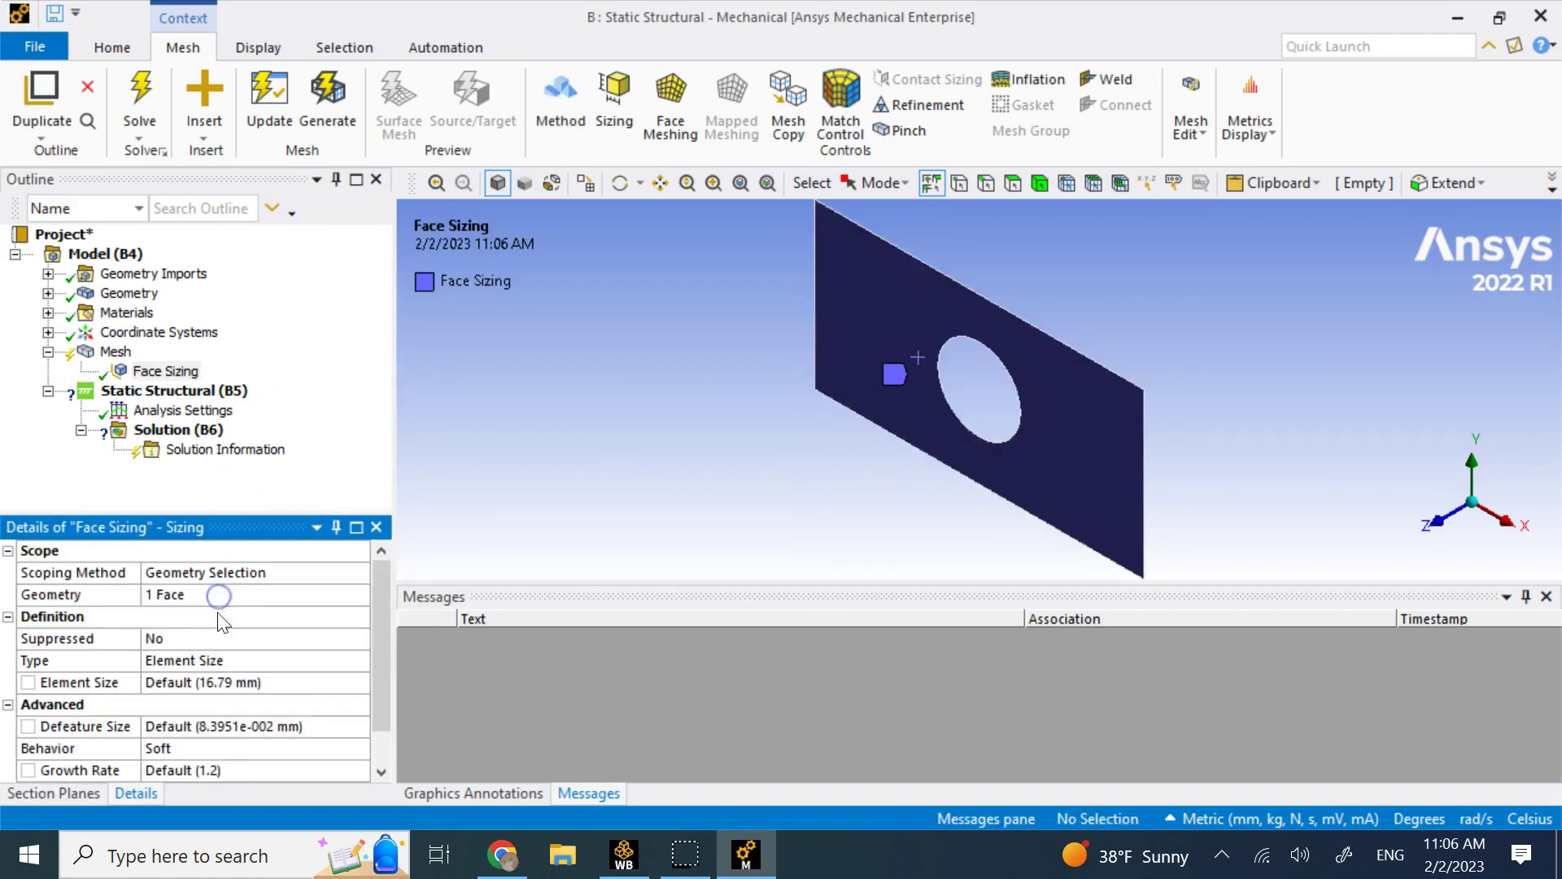
pyautogui.click(298, 688)
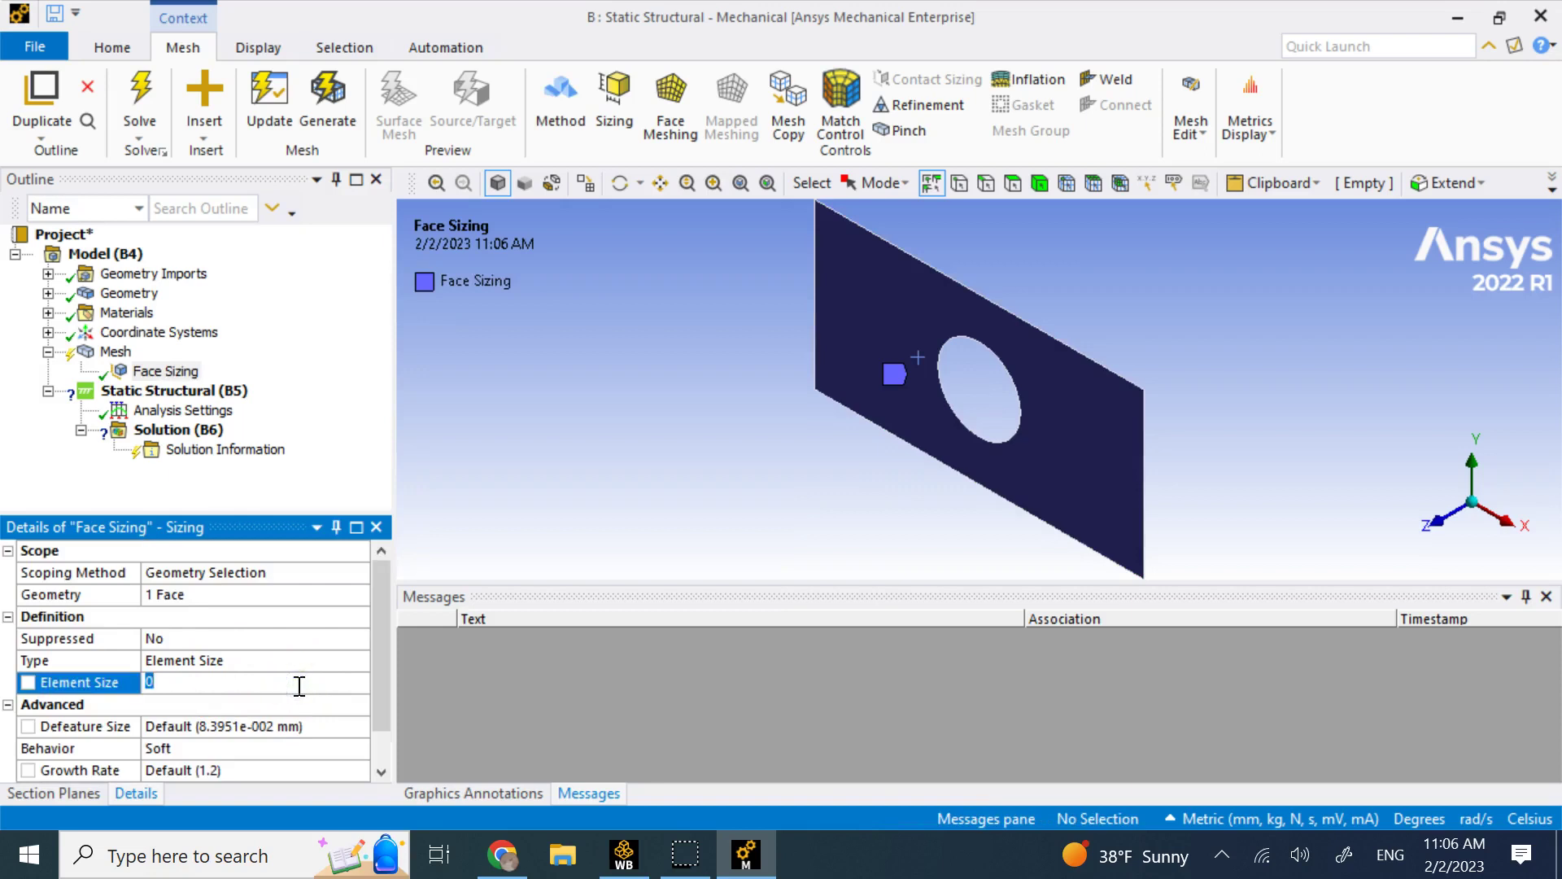
pyautogui.press('Return')
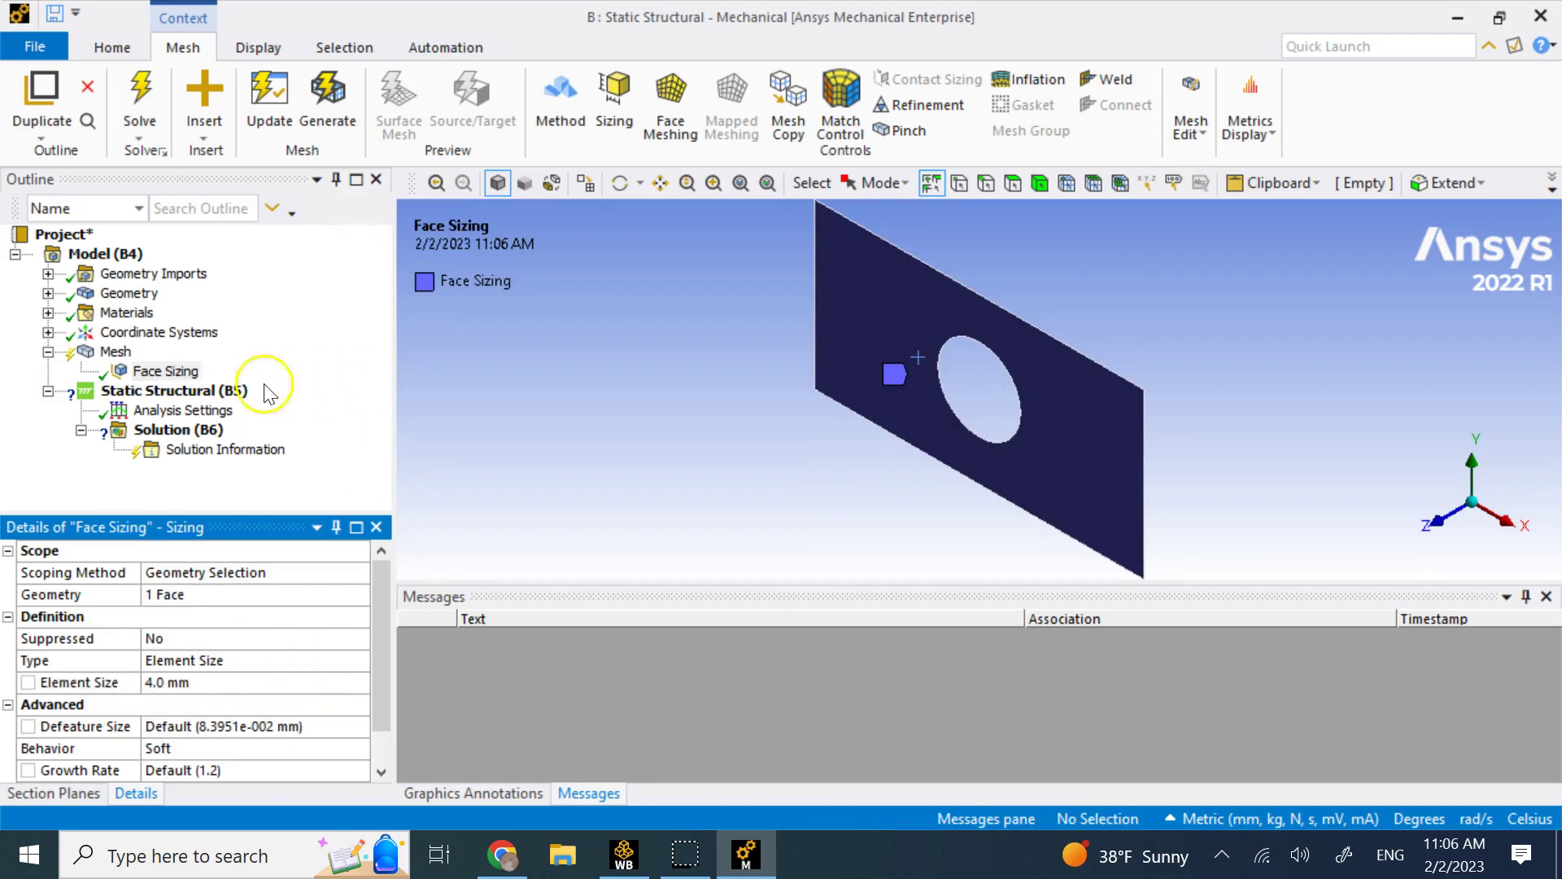
# Update the plate's mesh to apply the face sizing and inspect the elements around the hole
pyautogui.rightClick(117, 352)
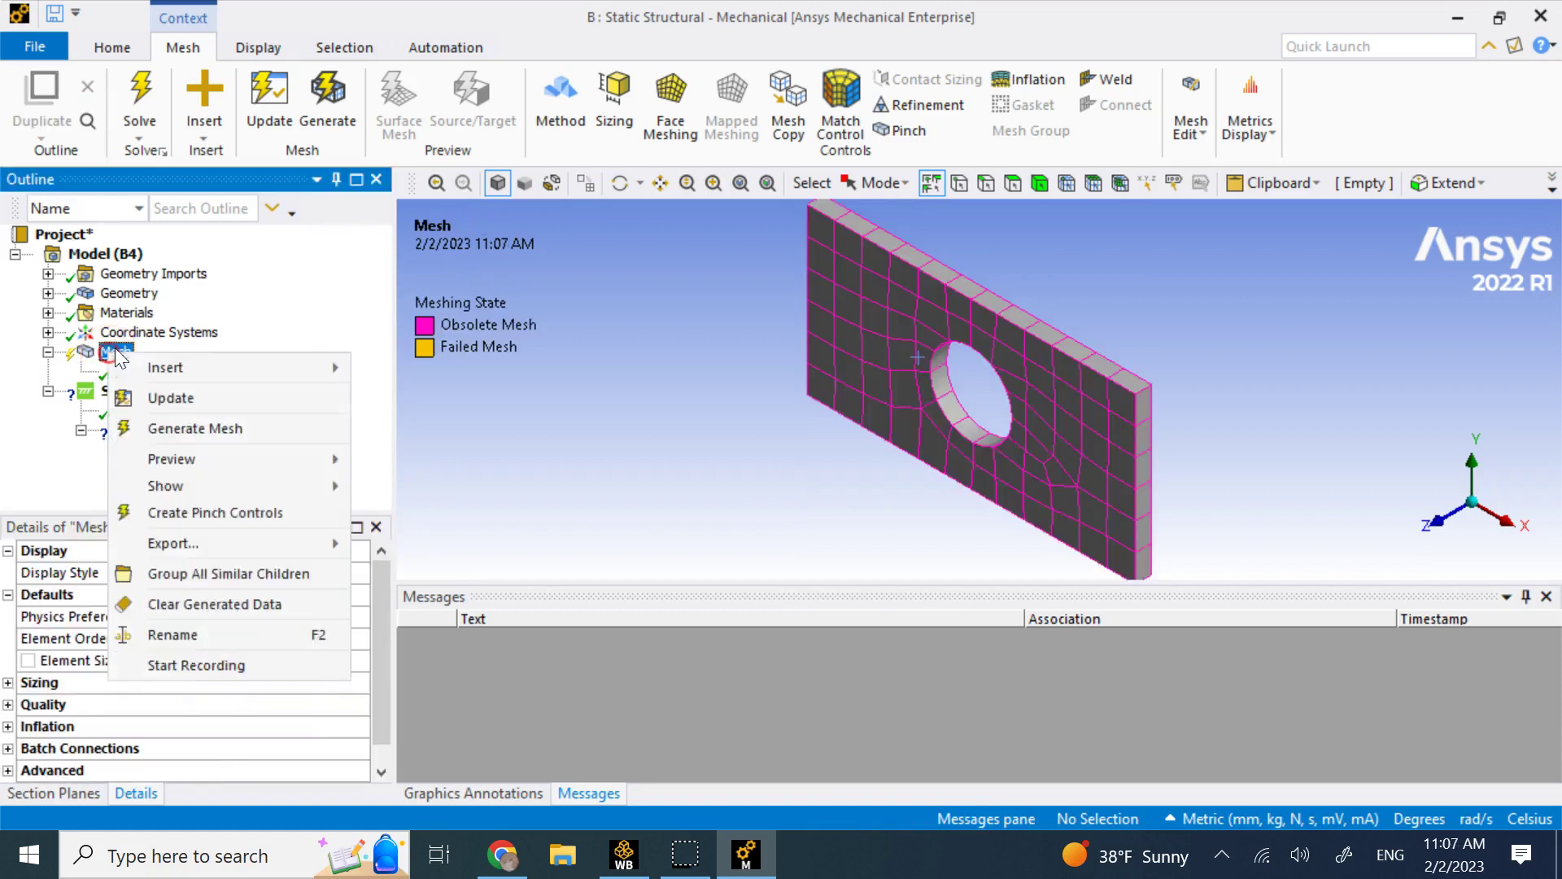
pyautogui.click(195, 397)
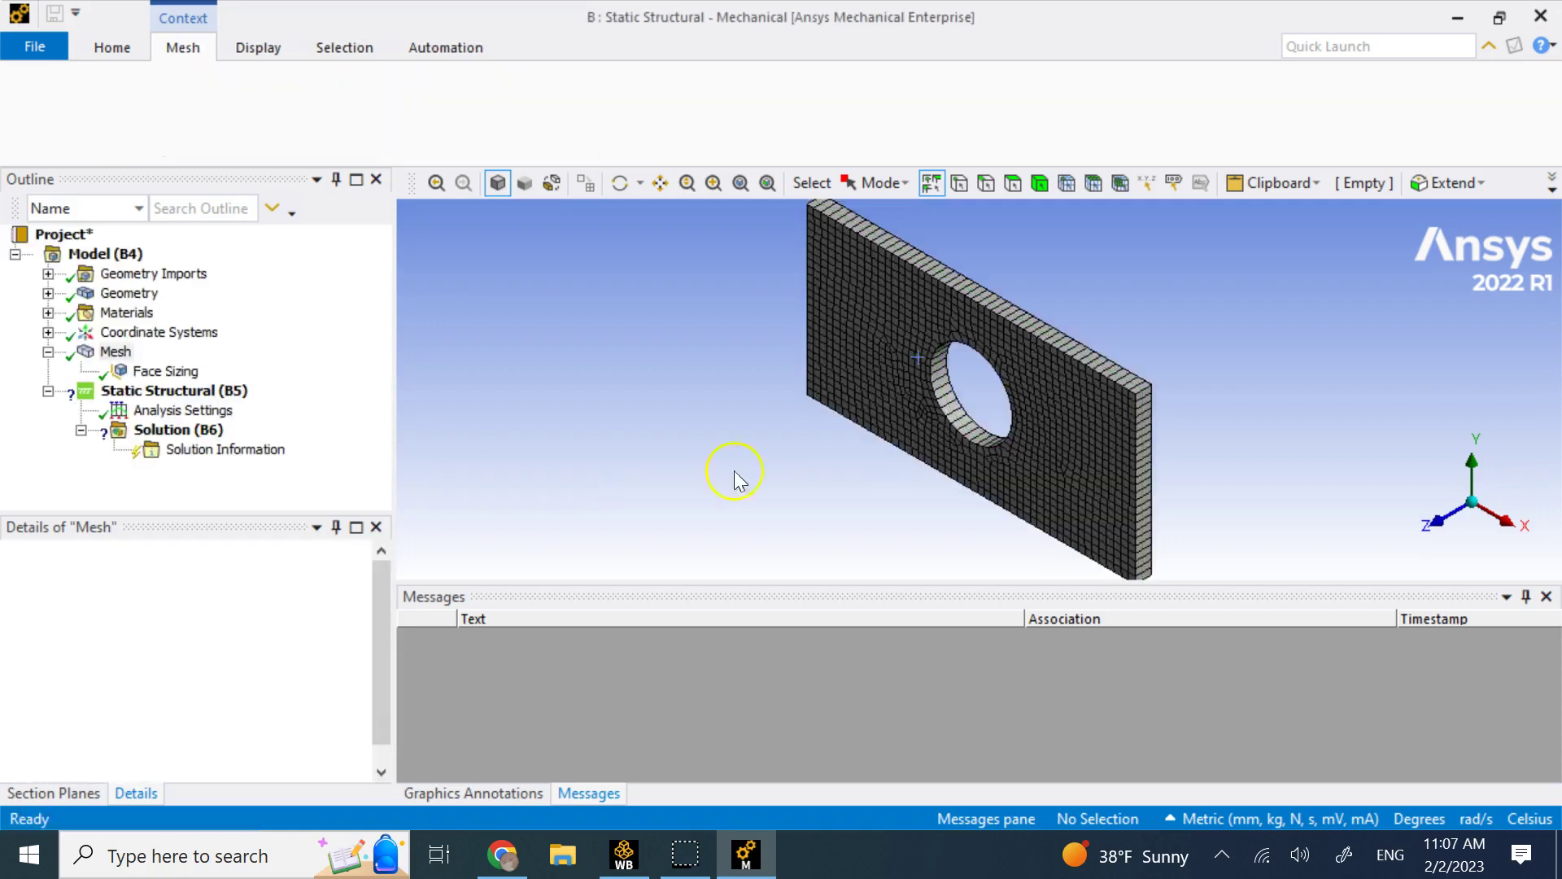
pyautogui.scroll(3, 999, 391)
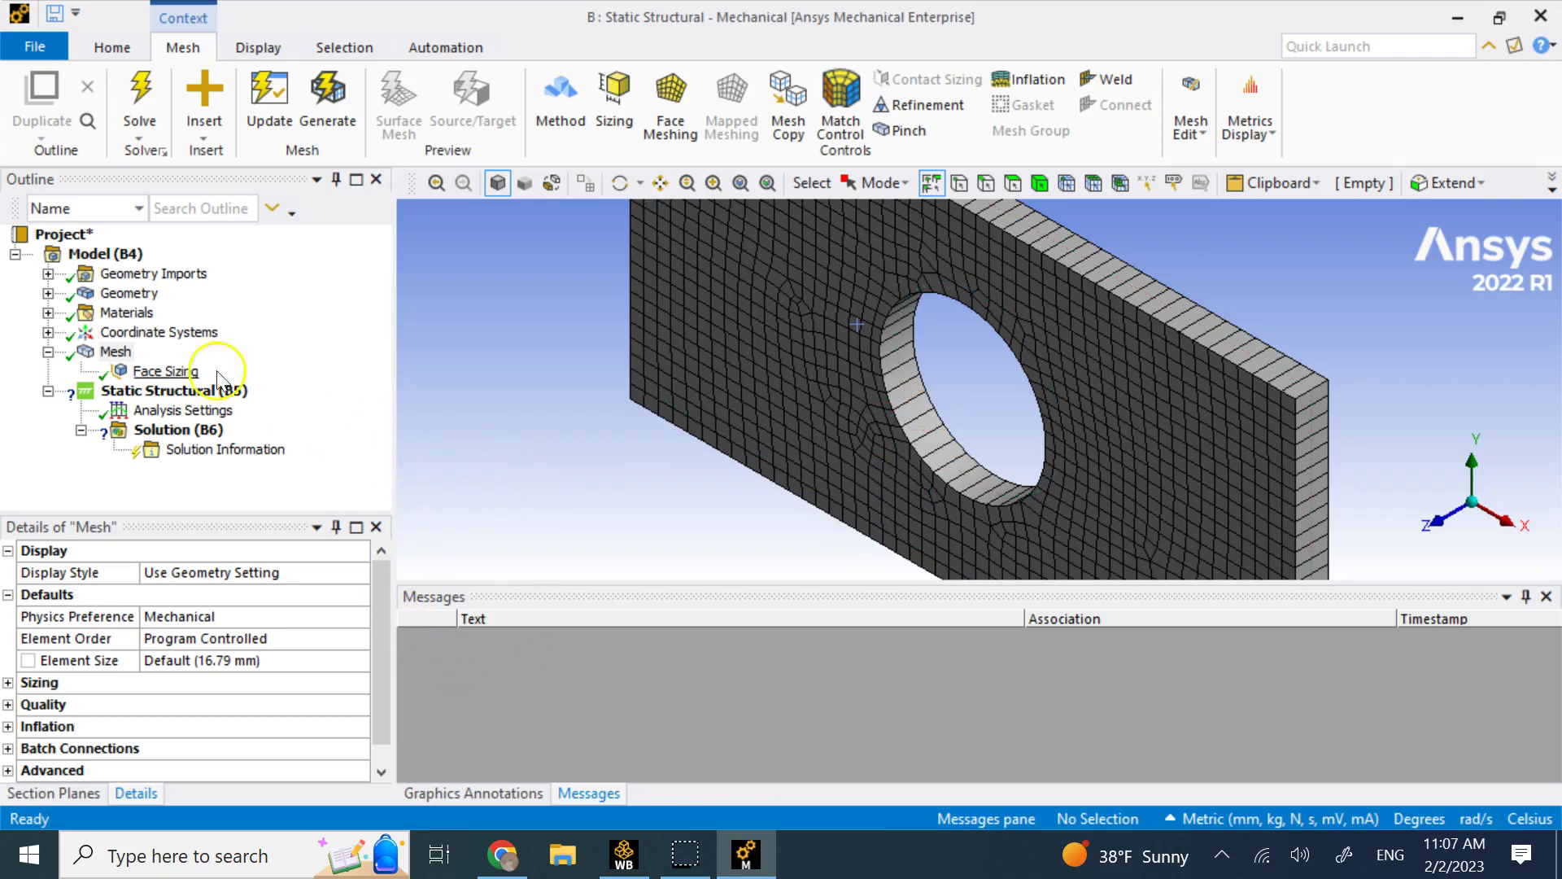
pyautogui.rightClick(112, 358)
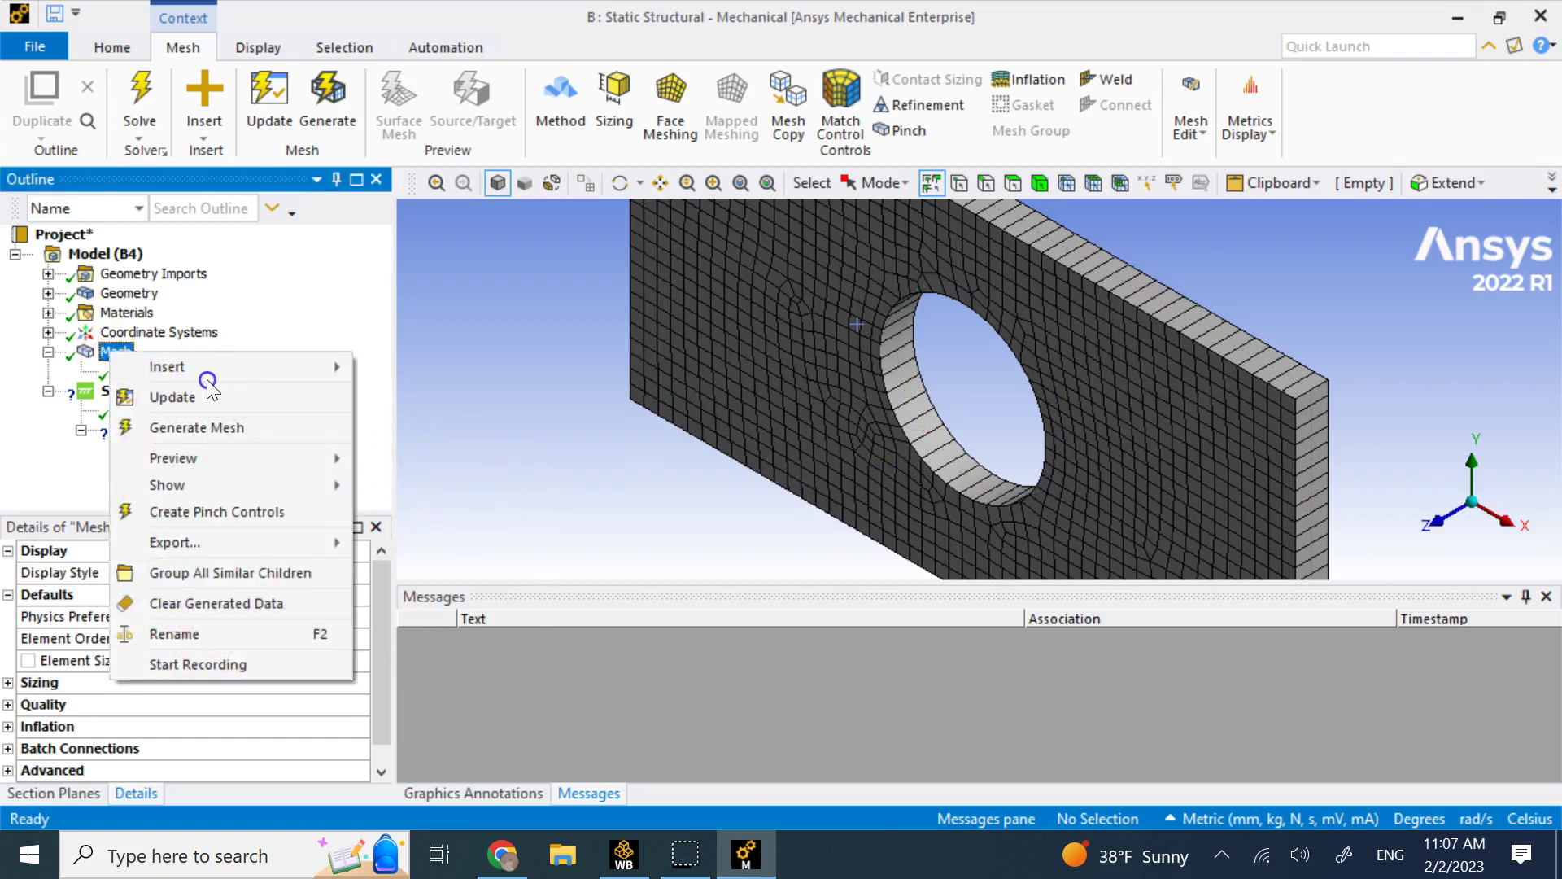
pyautogui.click(245, 392)
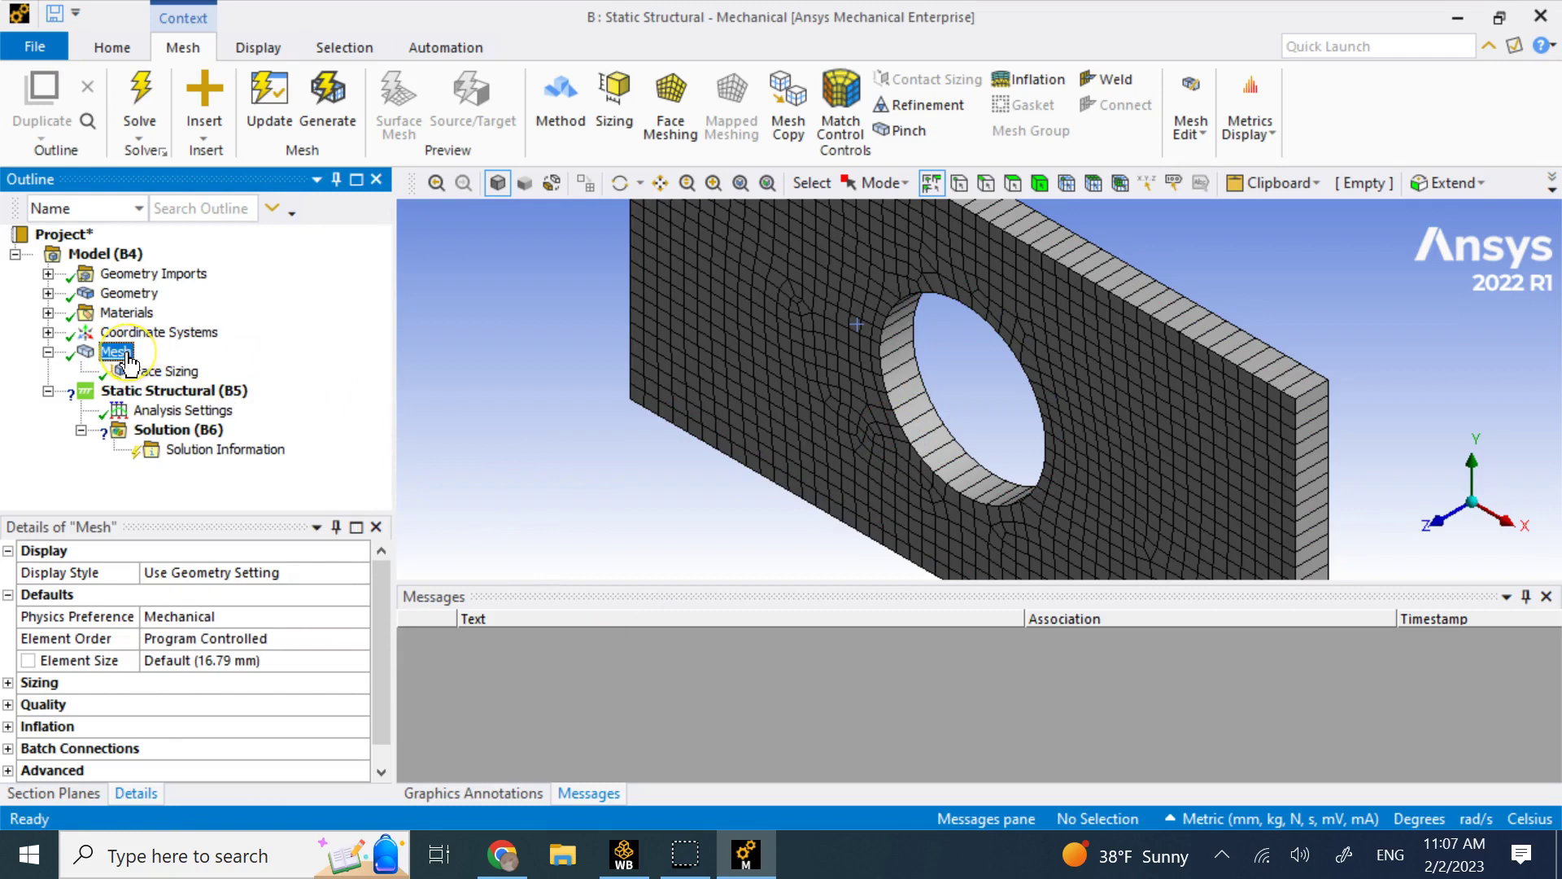
# Expand the mesh's Sizing settings and insert a mesh method control scoped to the plate body
pyautogui.scroll(-1, 333, 661)
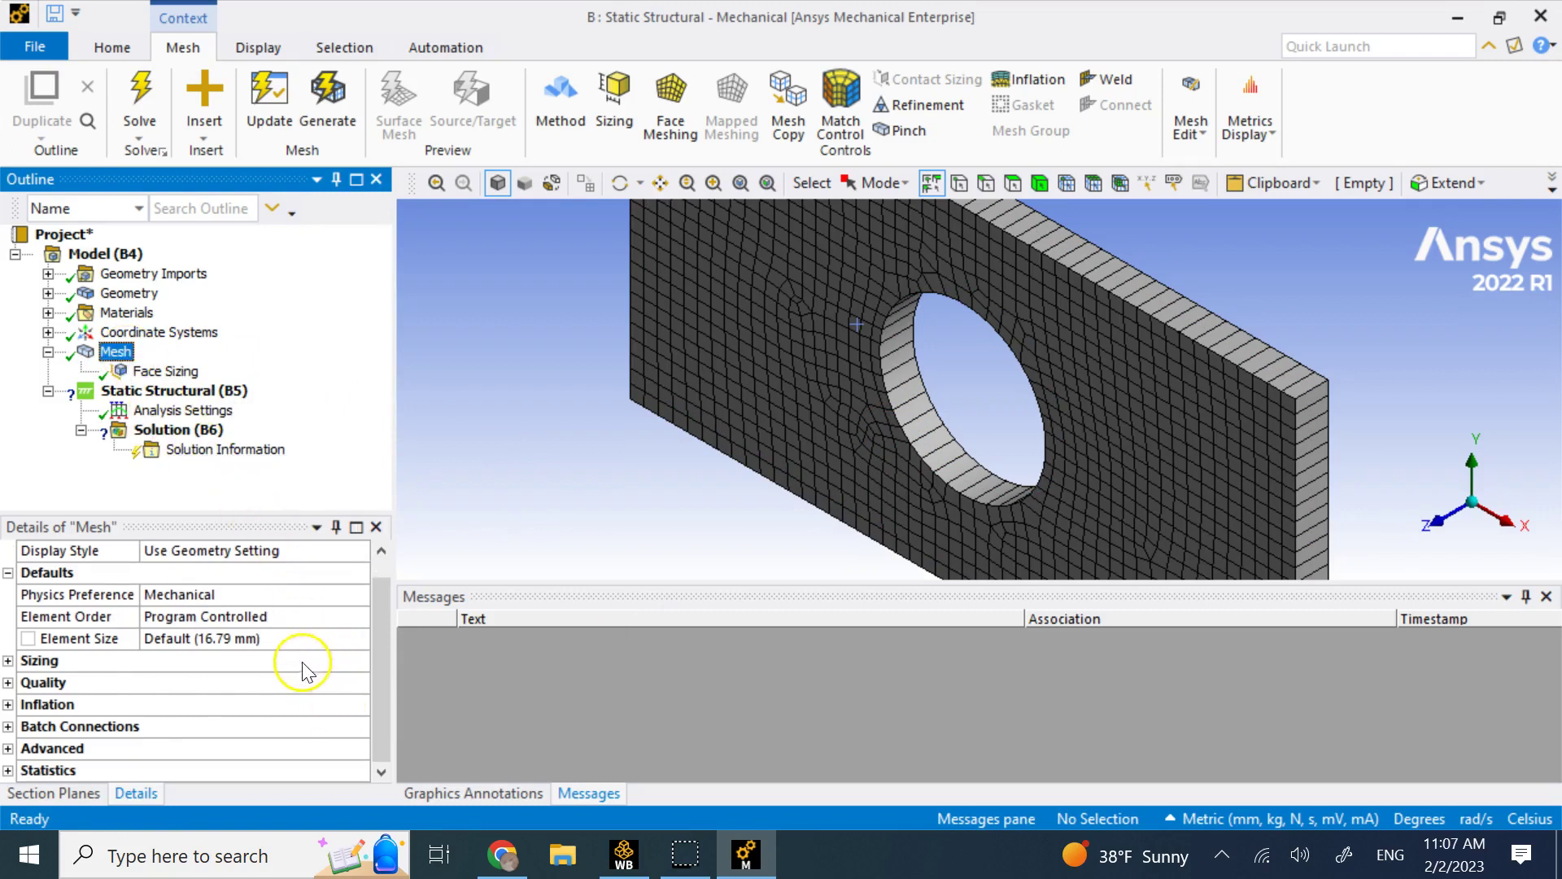
pyautogui.click(8, 661)
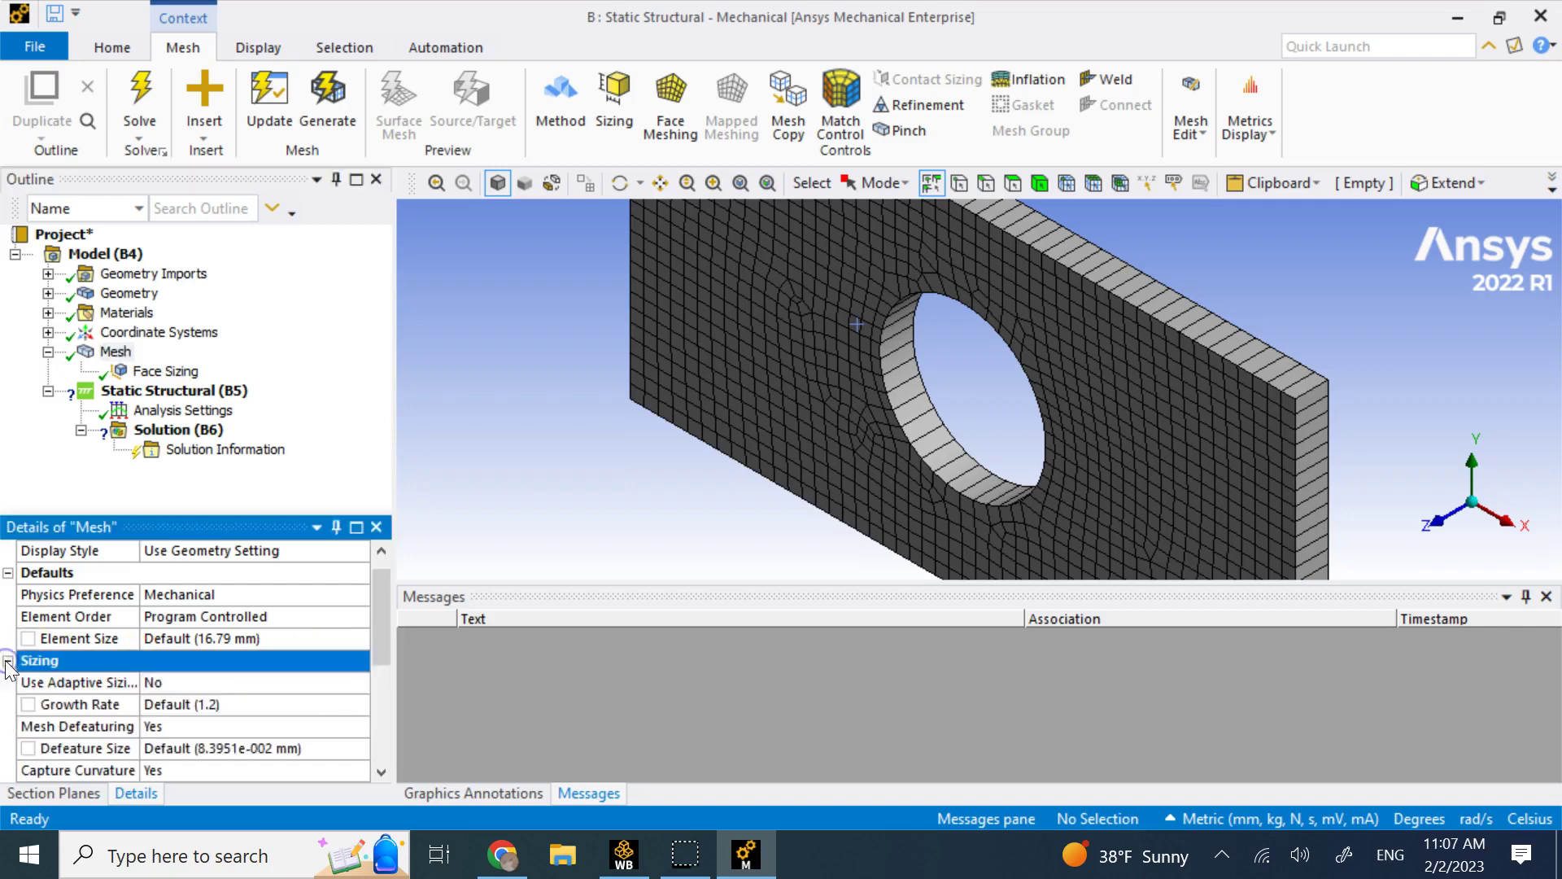
pyautogui.rightClick(118, 353)
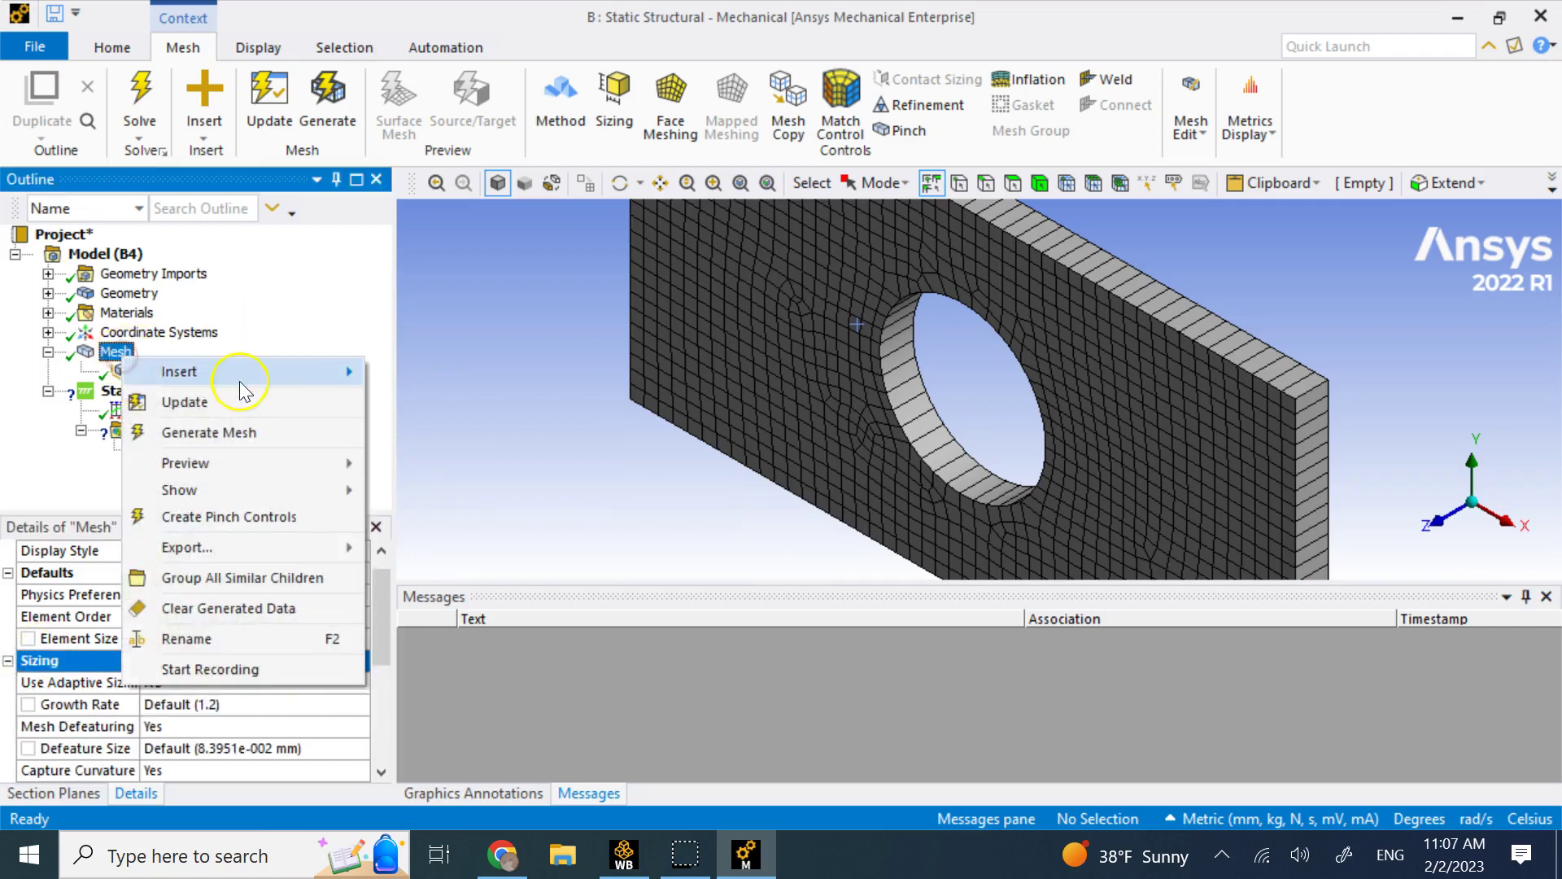
pyautogui.moveTo(244, 389)
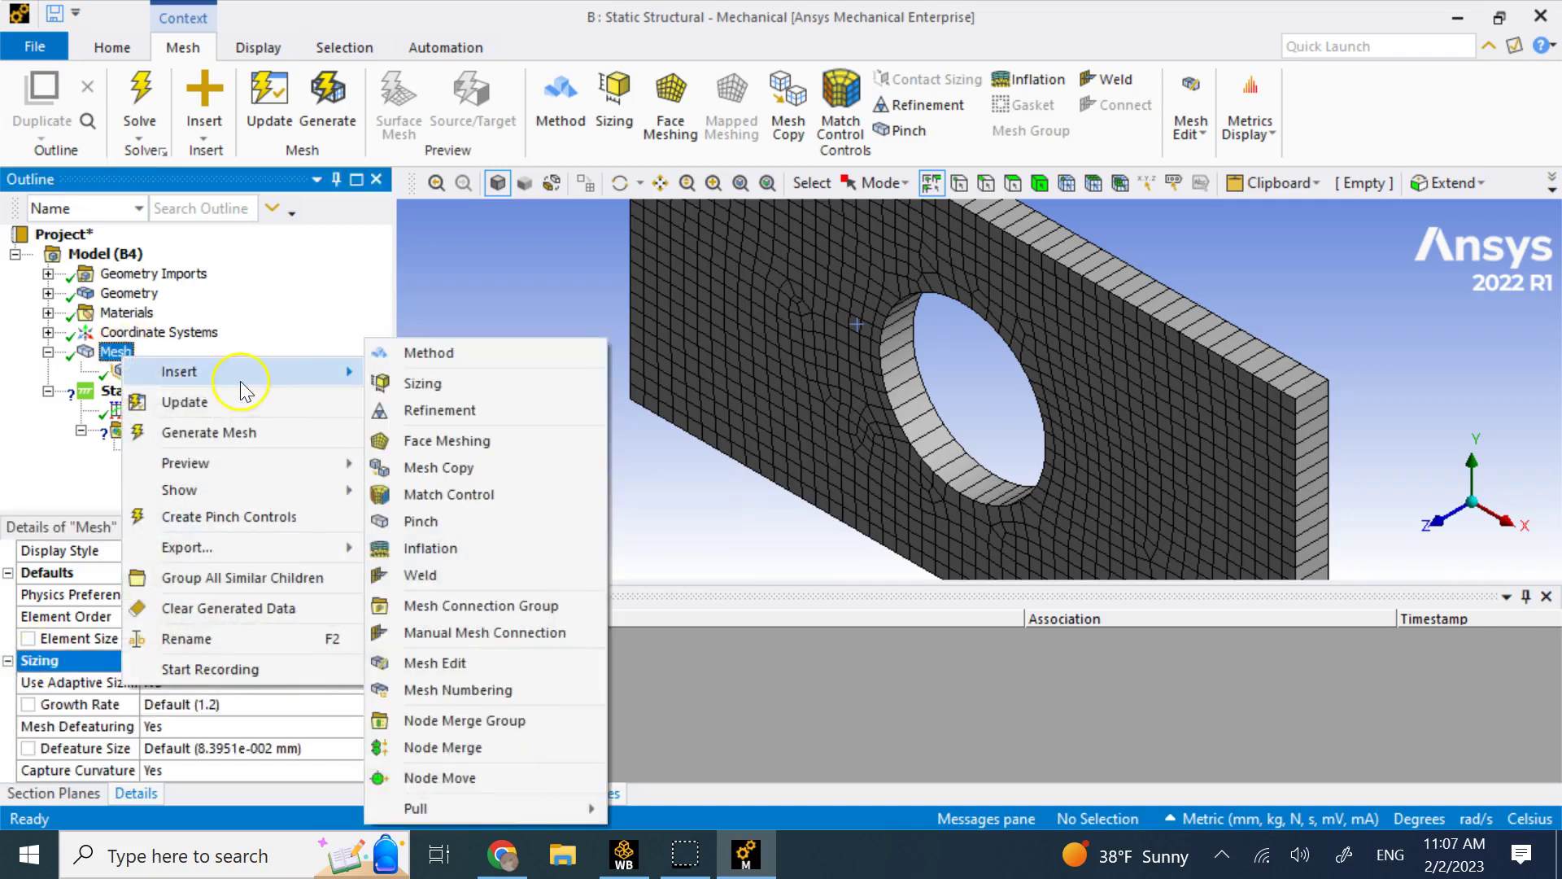
pyautogui.click(484, 358)
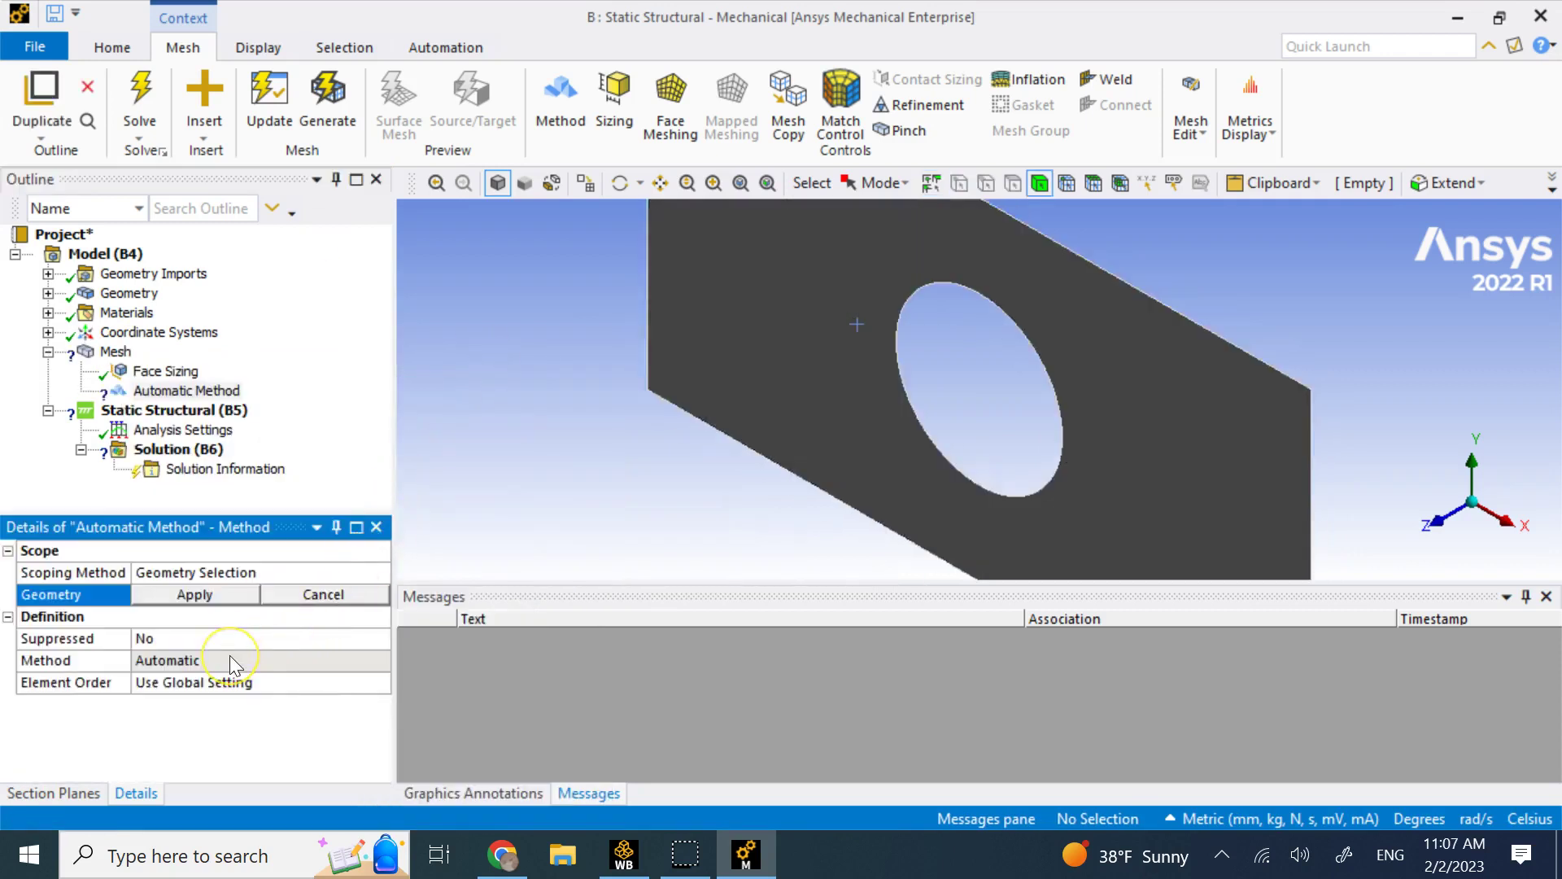
pyautogui.click(772, 285)
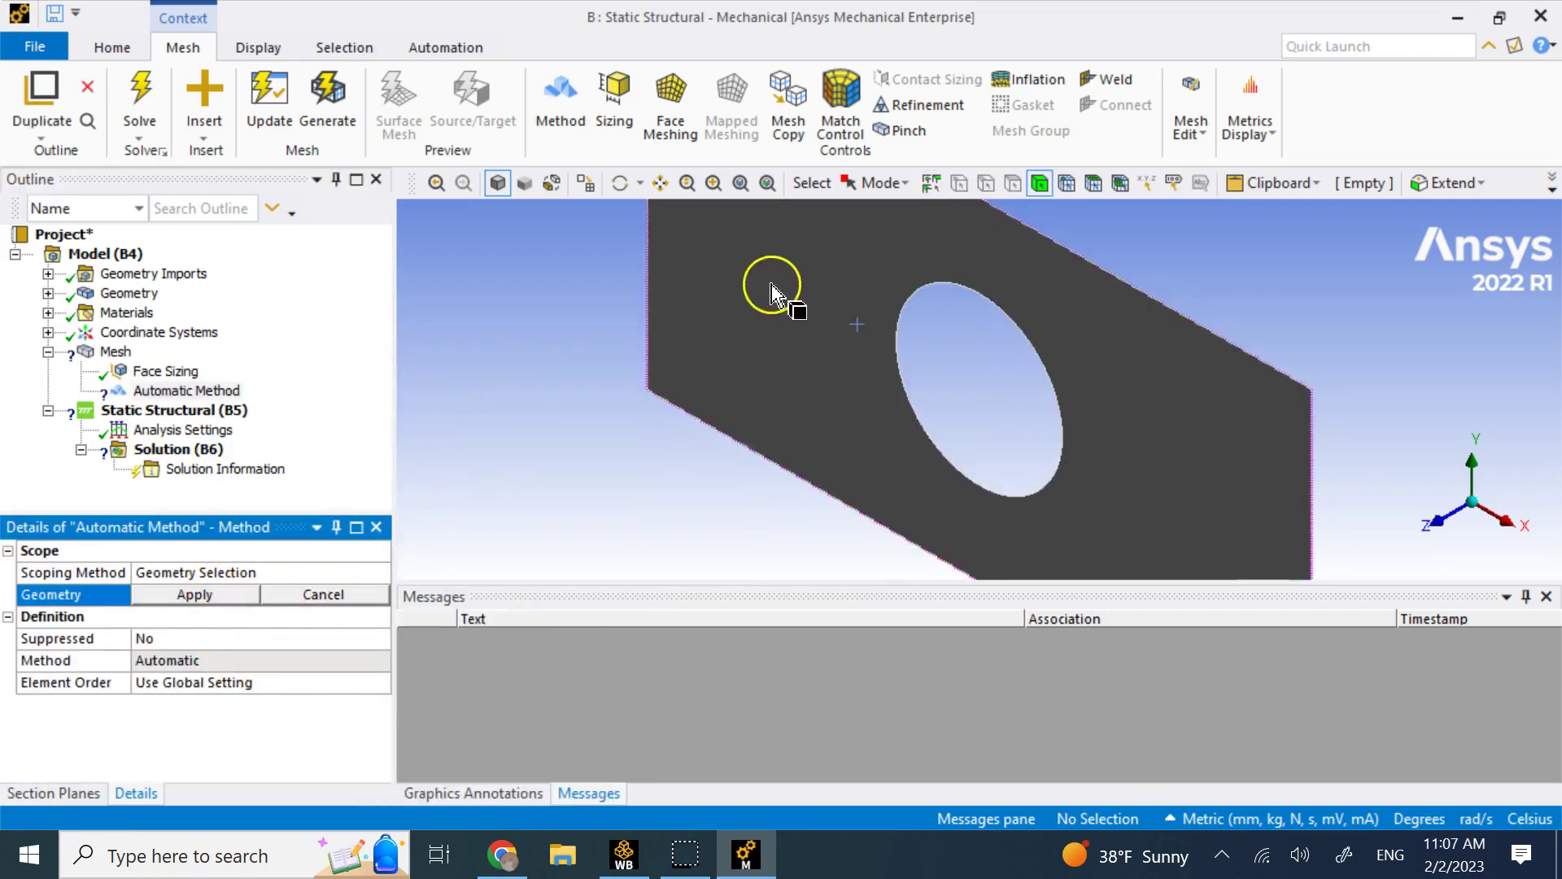
pyautogui.click(222, 593)
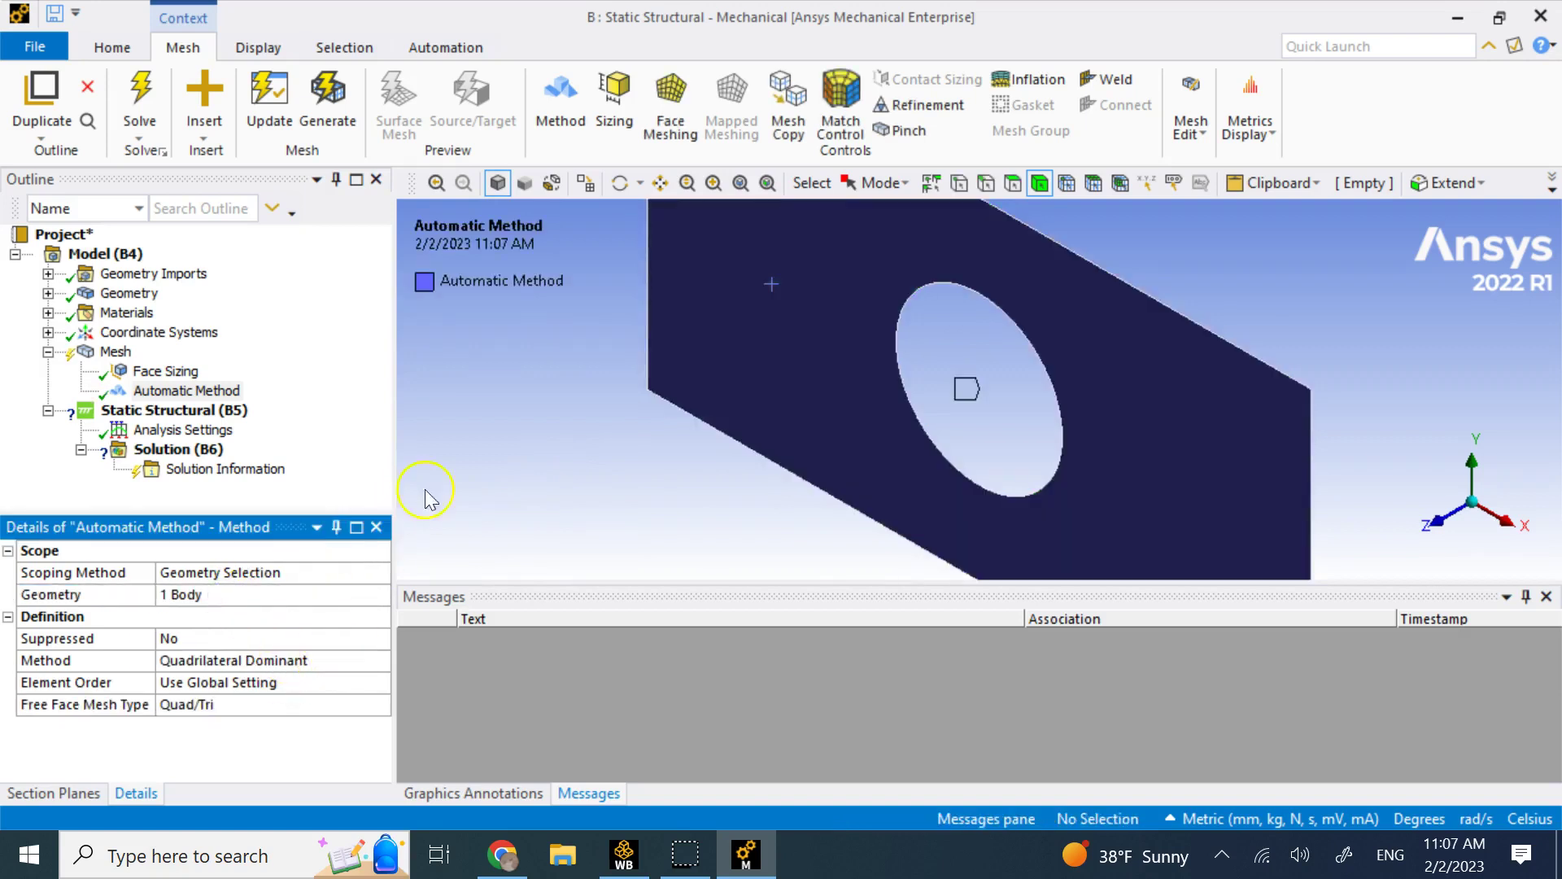
# Insert a level 1 mesh refinement on the circular edge of the plate's hole
pyautogui.rightClick(128, 358)
pyautogui.moveTo(309, 370)
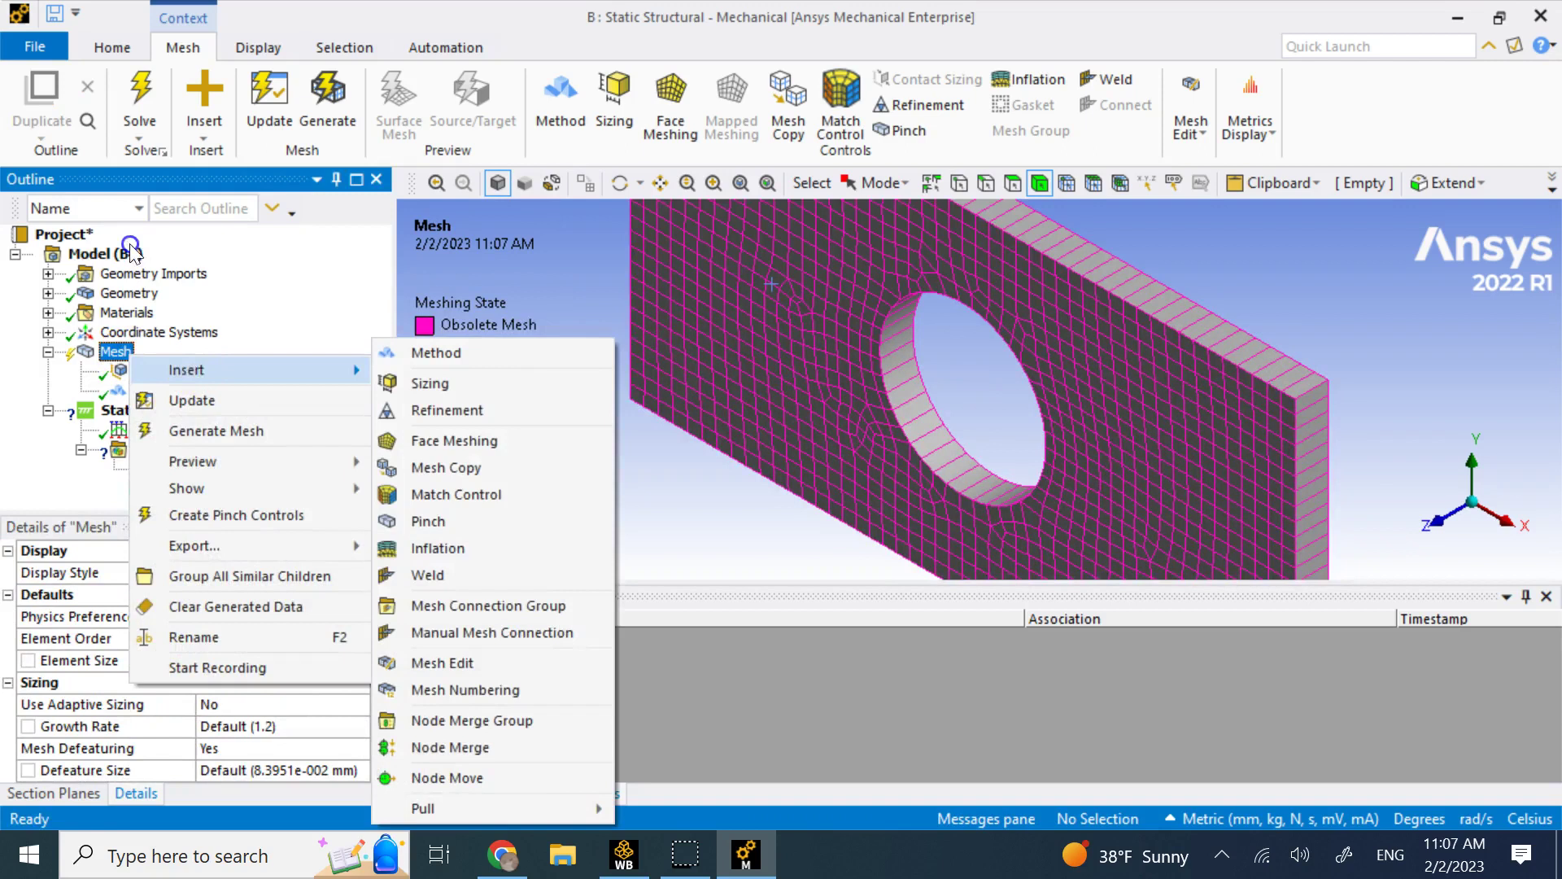
pyautogui.click(501, 412)
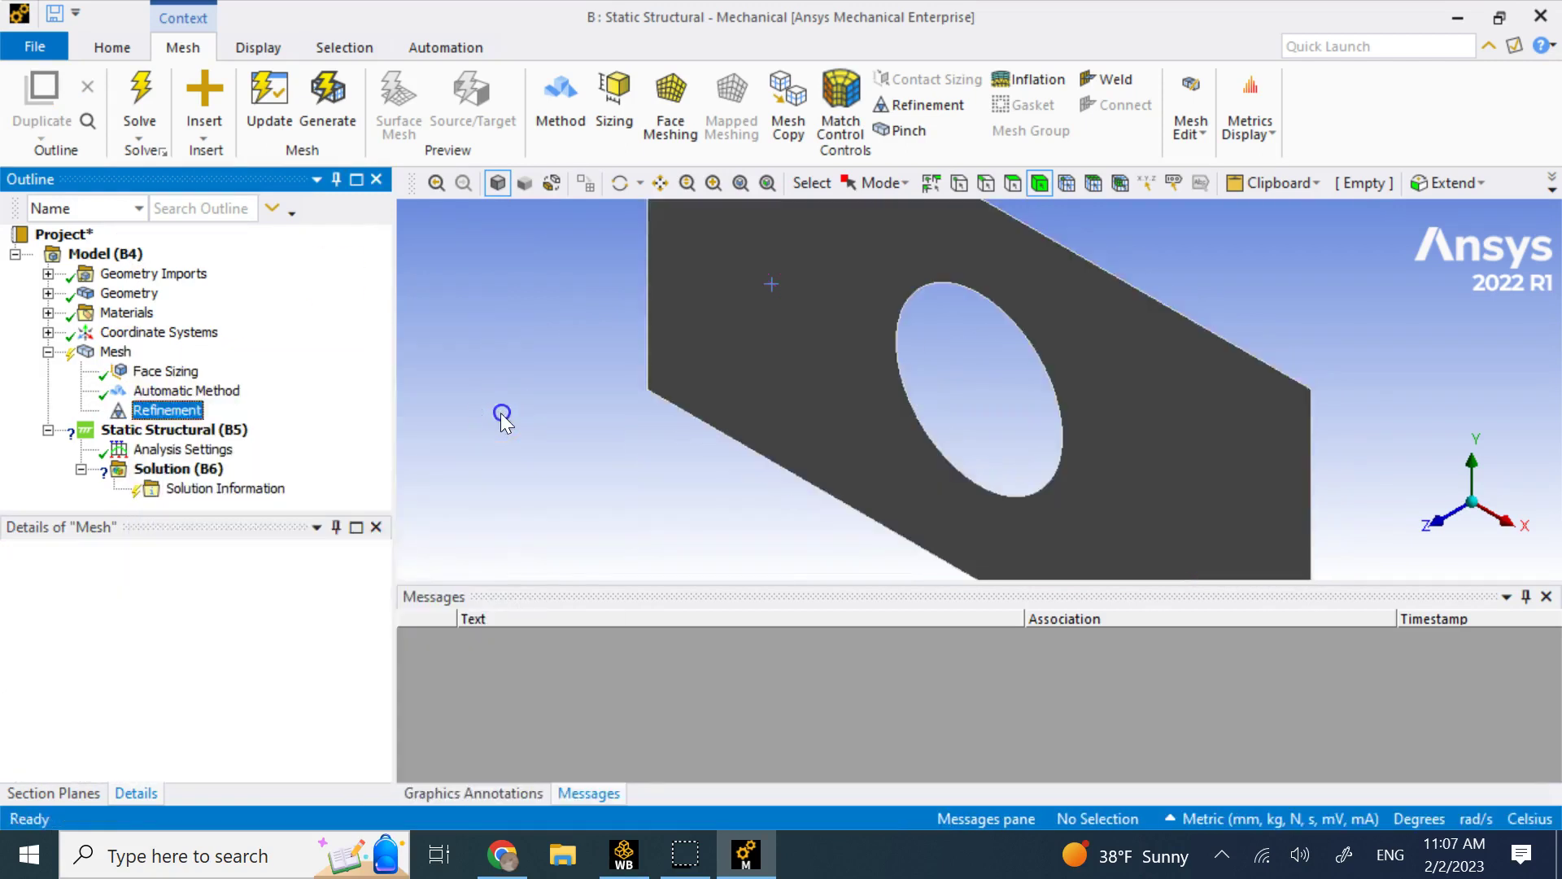
pyautogui.click(986, 182)
pyautogui.click(934, 288)
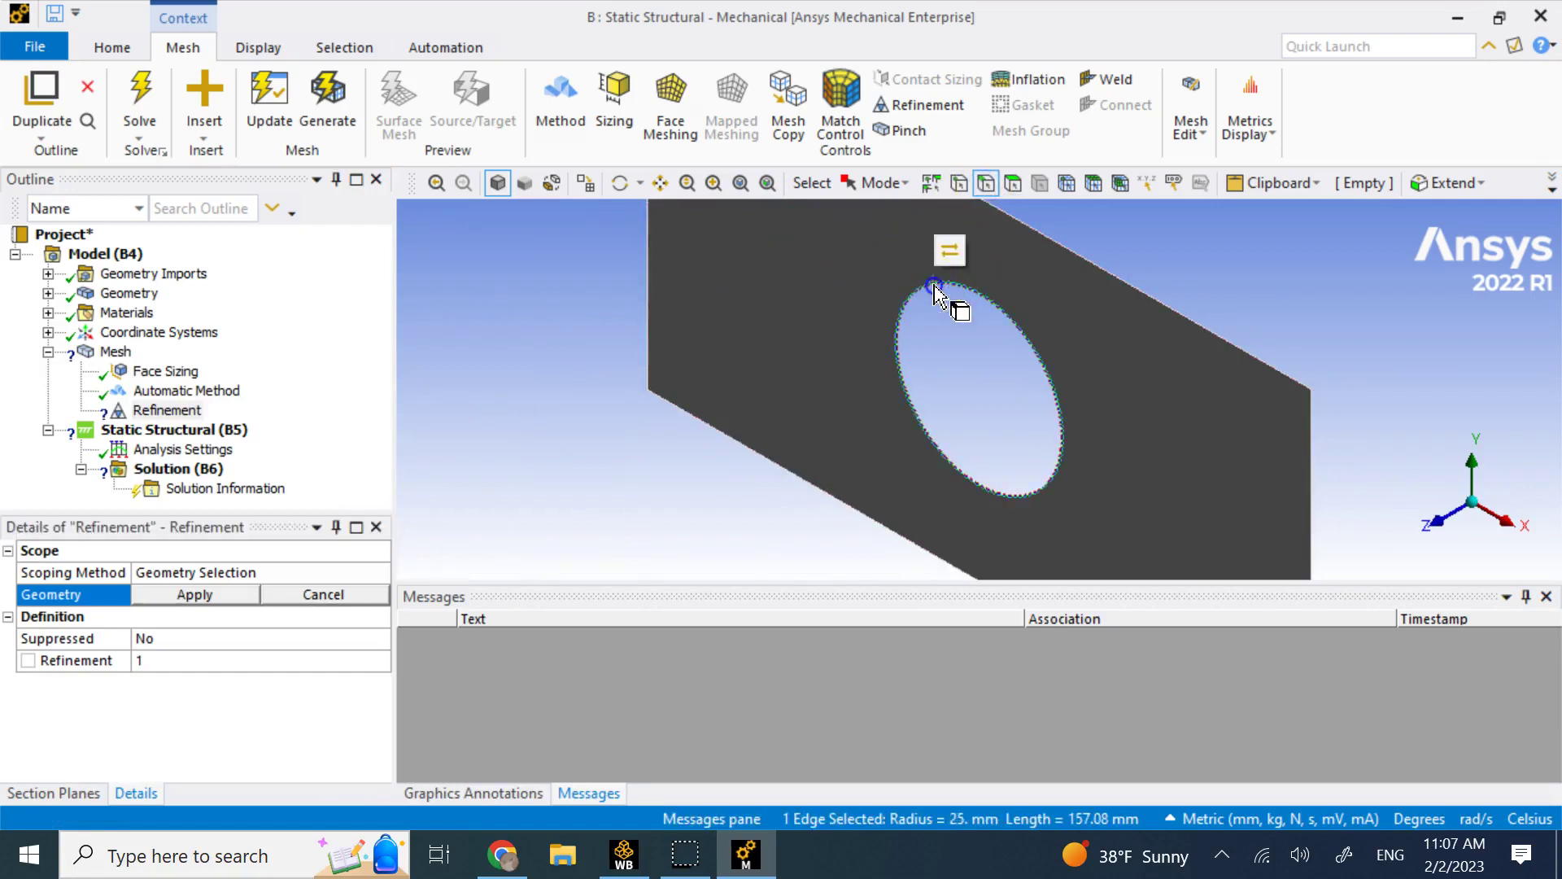
pyautogui.click(240, 595)
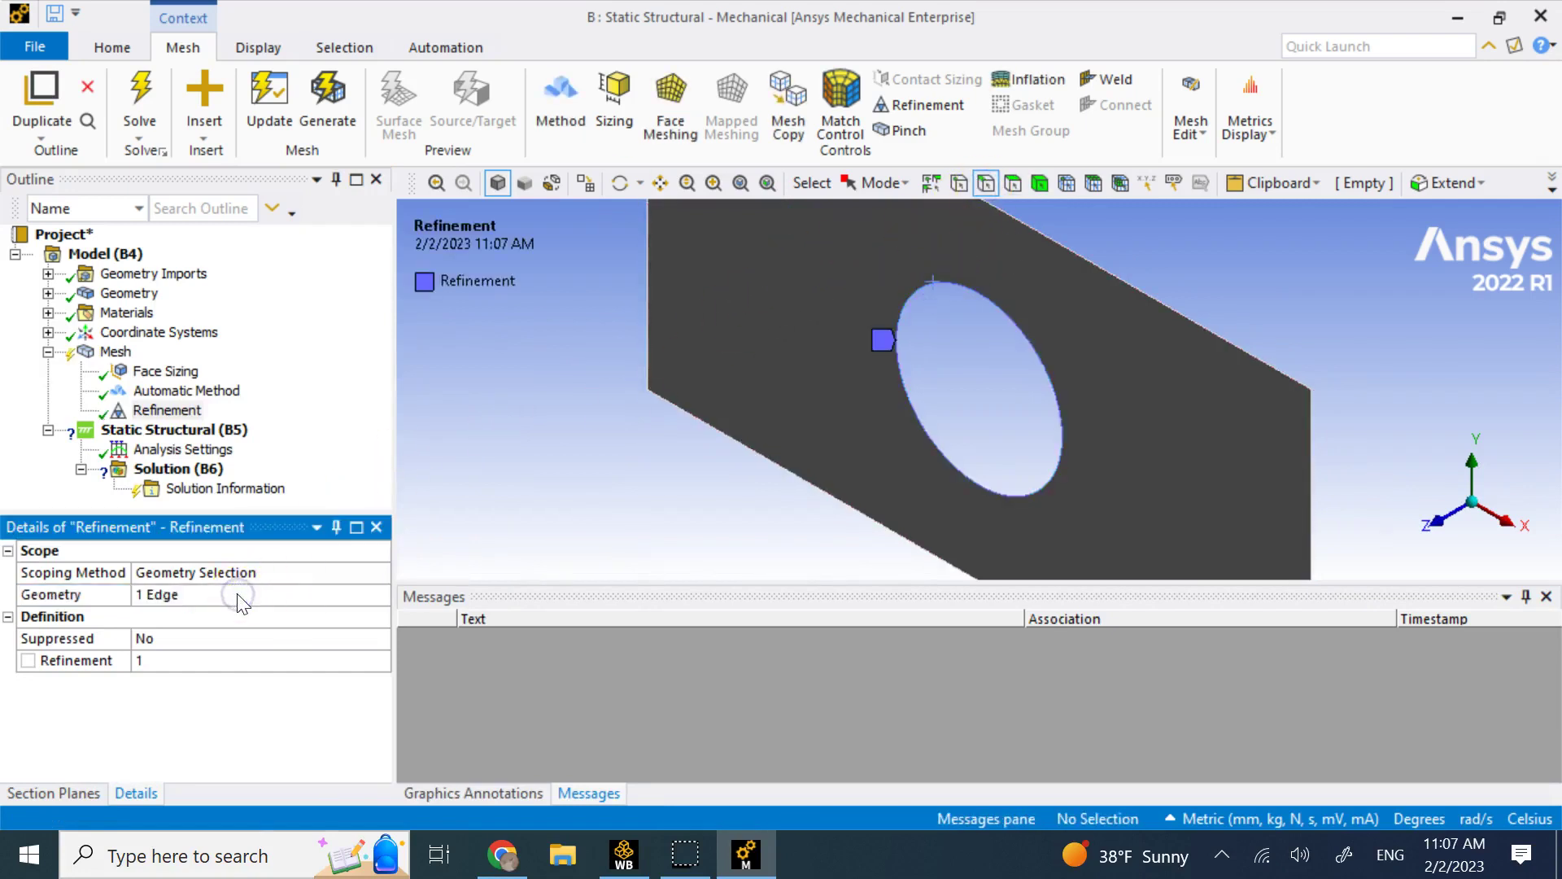
# Generate the plate's mesh with the new controls and inspect the elements around the hole in a front view
pyautogui.rightClick(114, 352)
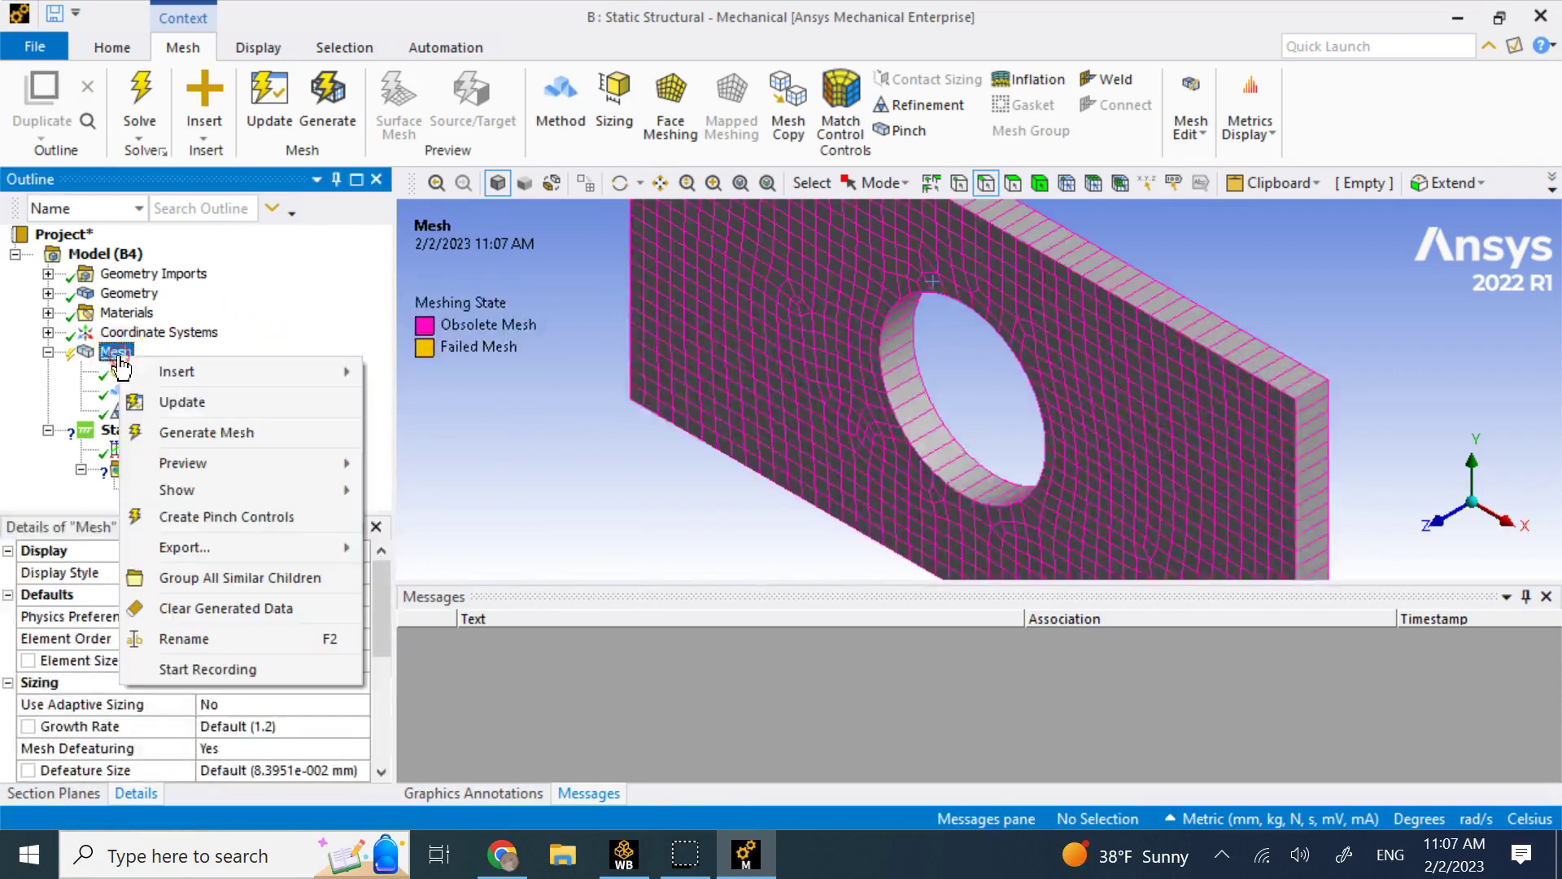
pyautogui.click(231, 432)
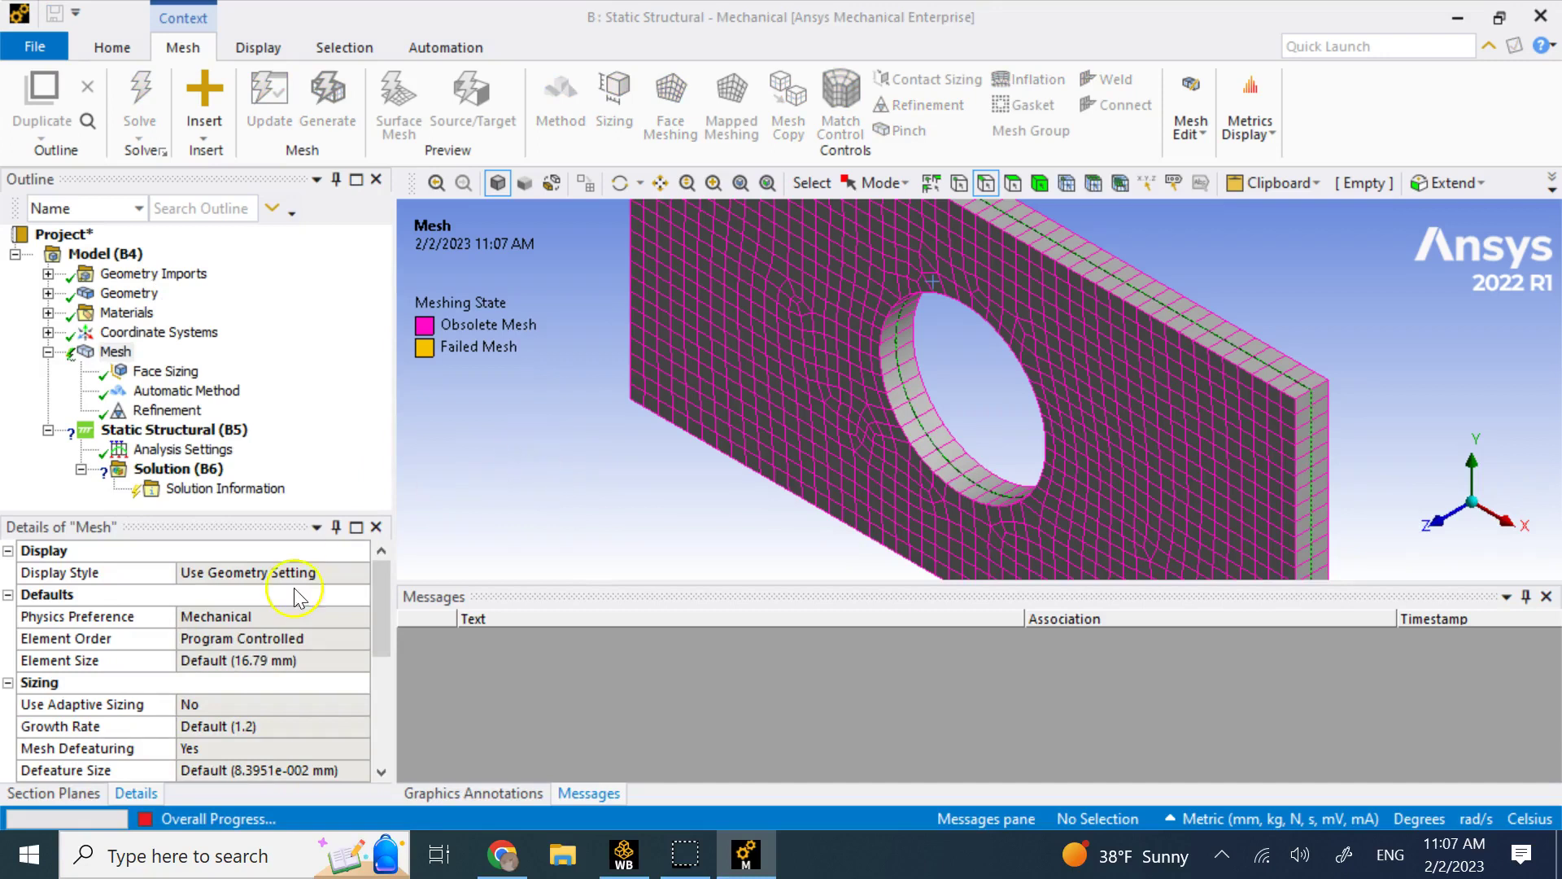
pyautogui.click(612, 481)
pyautogui.moveTo(1007, 456); pyautogui.dragTo(1009, 455, button='middle')
pyautogui.click(1436, 528)
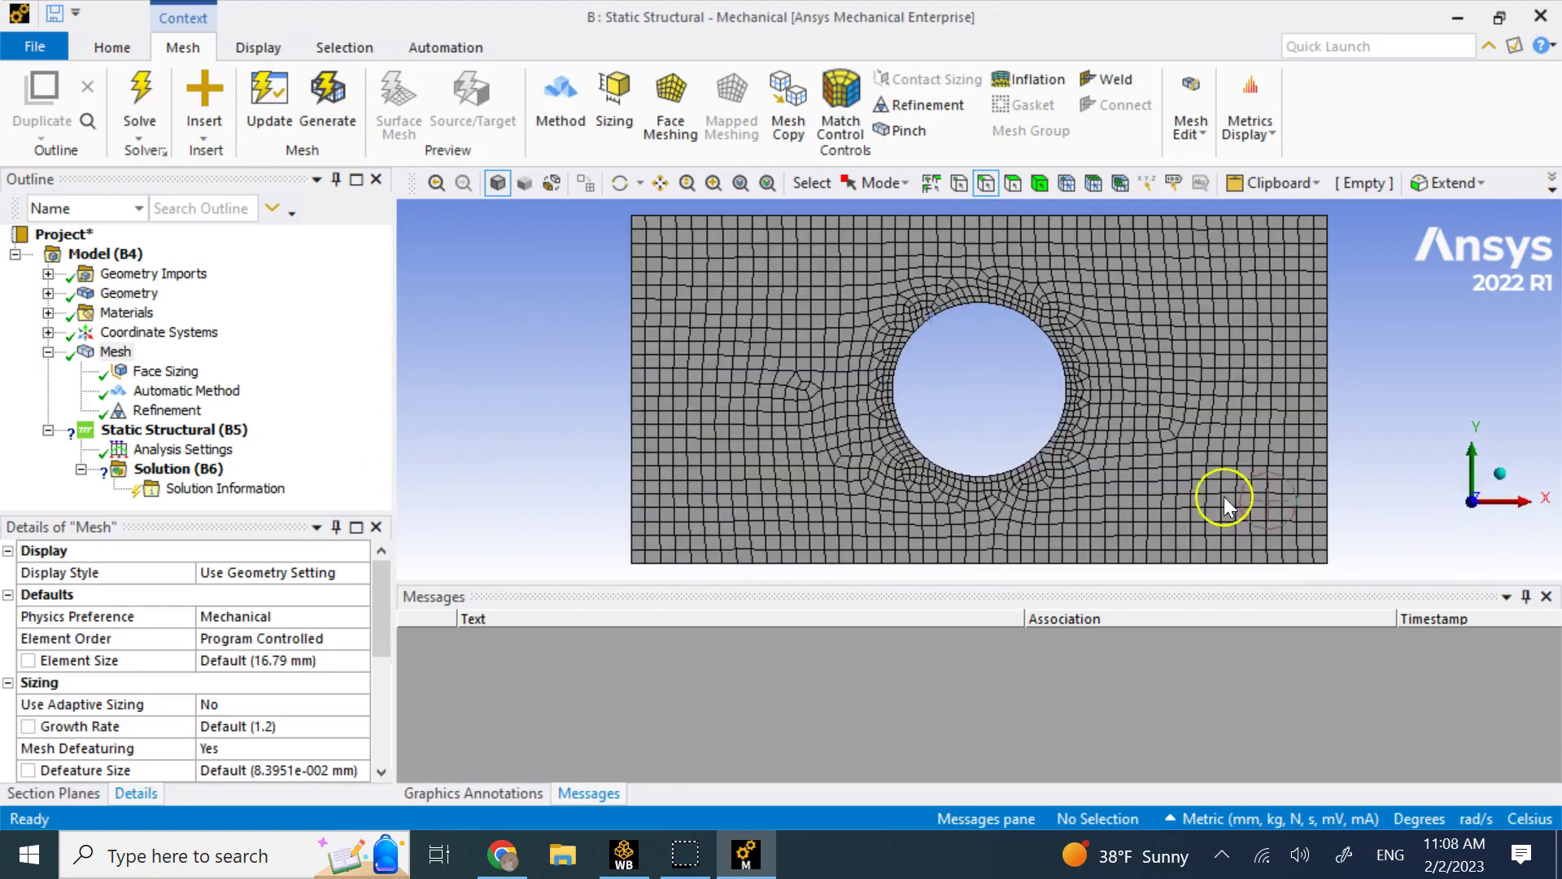
pyautogui.scroll(5, 1013, 342)
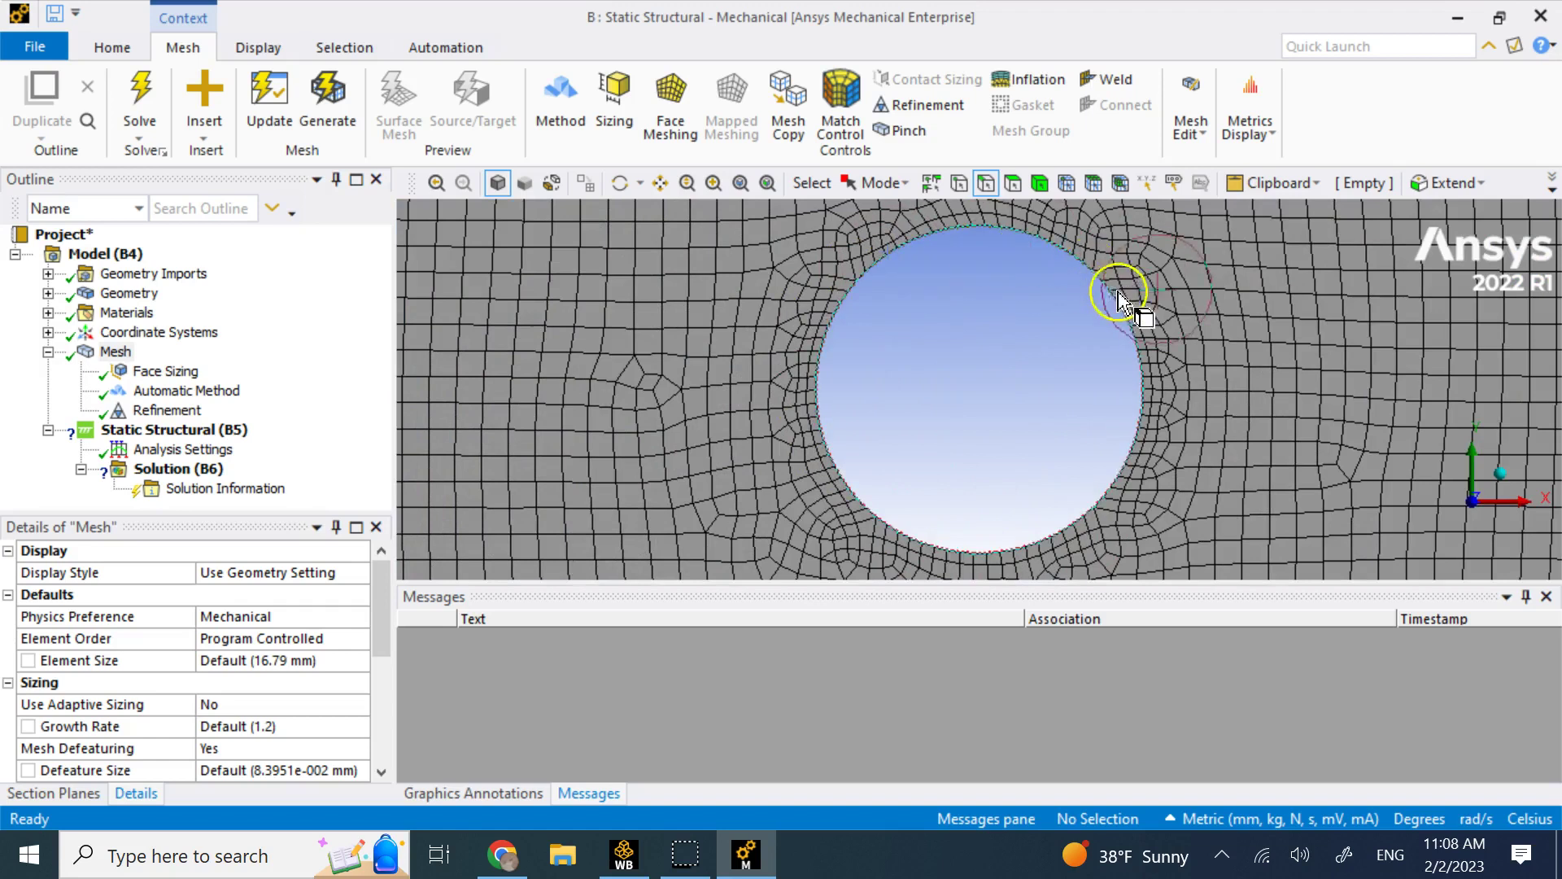
pyautogui.scroll(-5, 1068, 439)
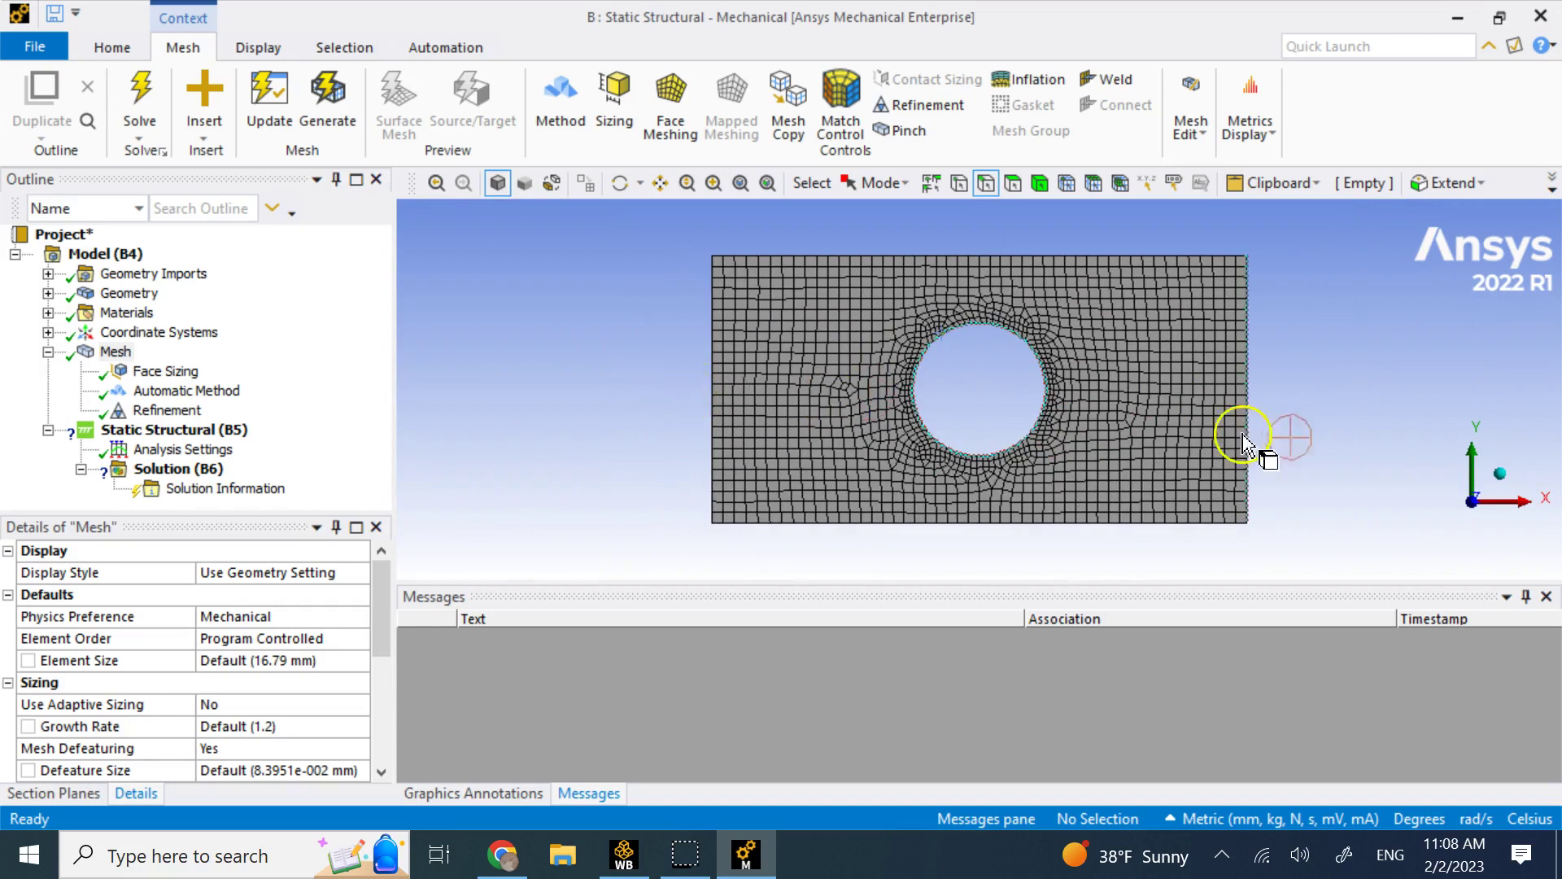
pyautogui.click(1496, 486)
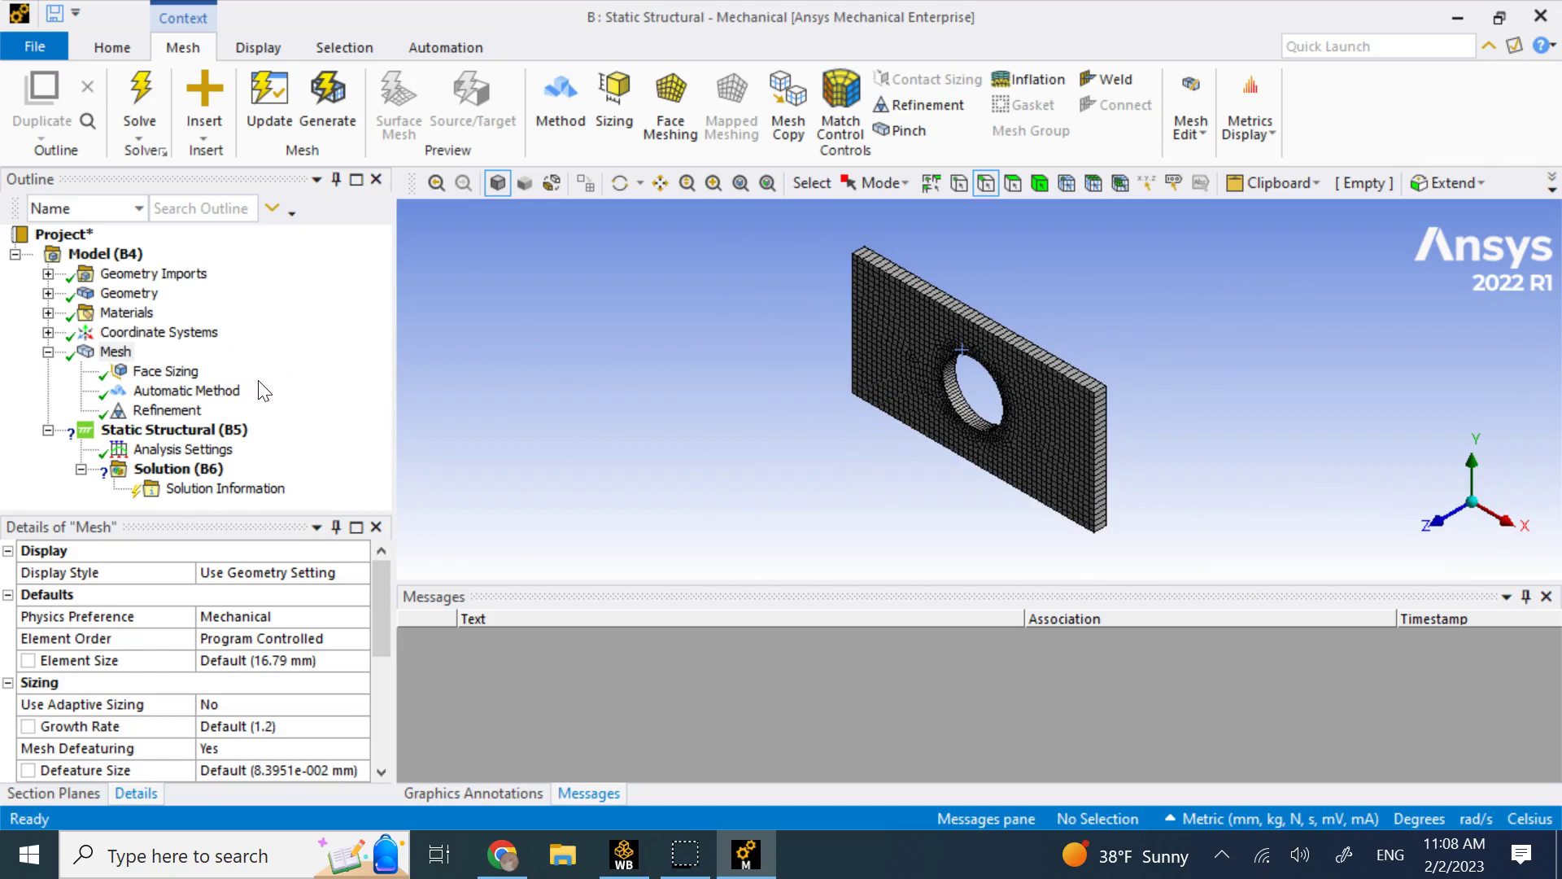
# Add a fixed support to the static structural analysis on the plate's left vertical edge
pyautogui.rightClick(213, 433)
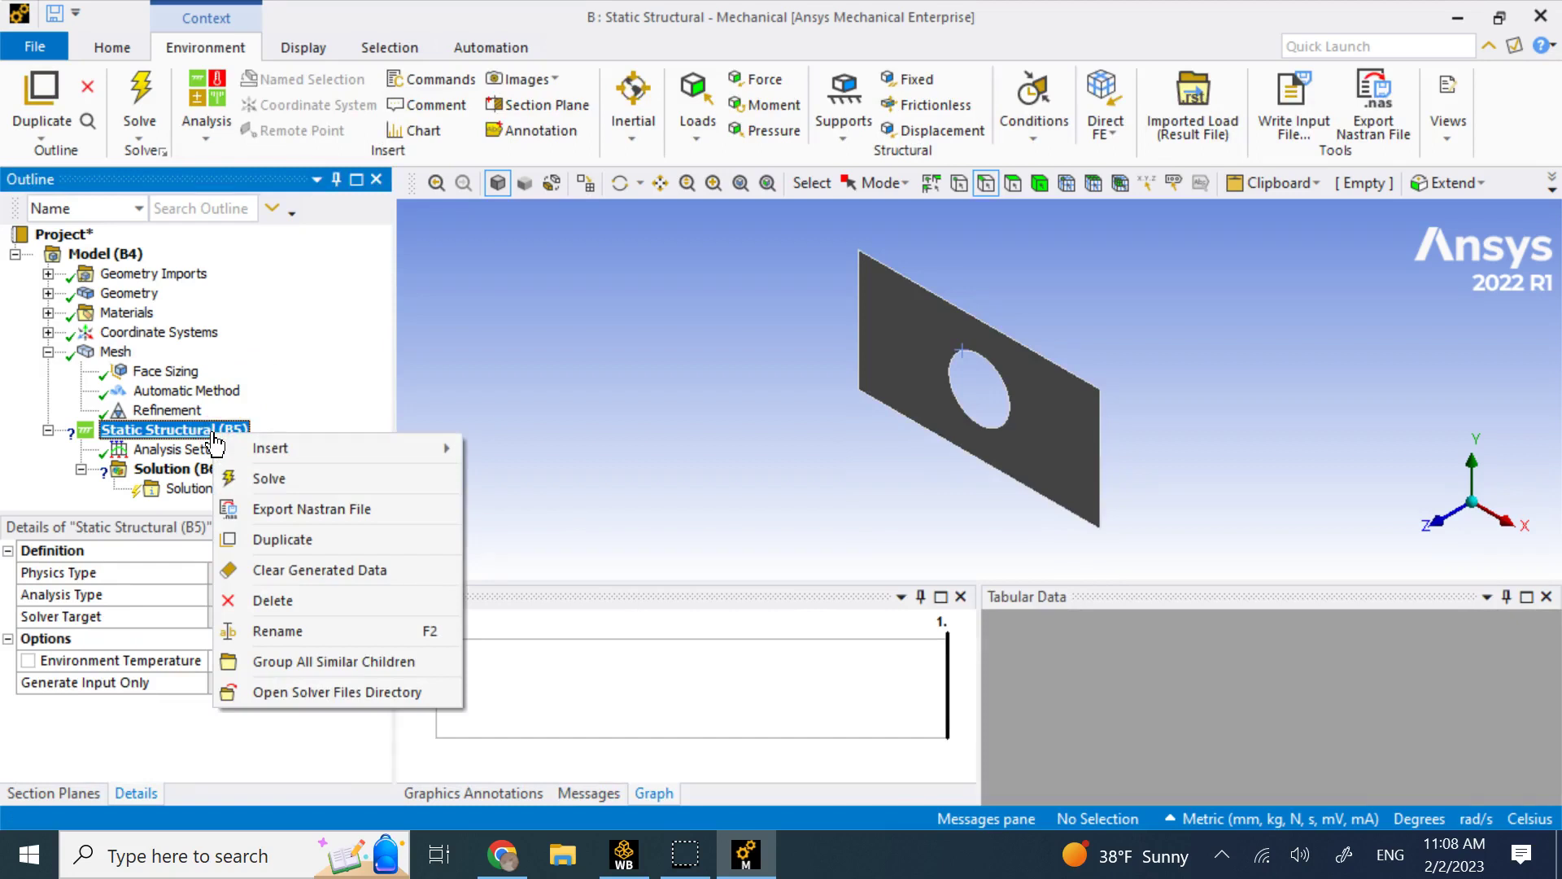
pyautogui.moveTo(280, 443)
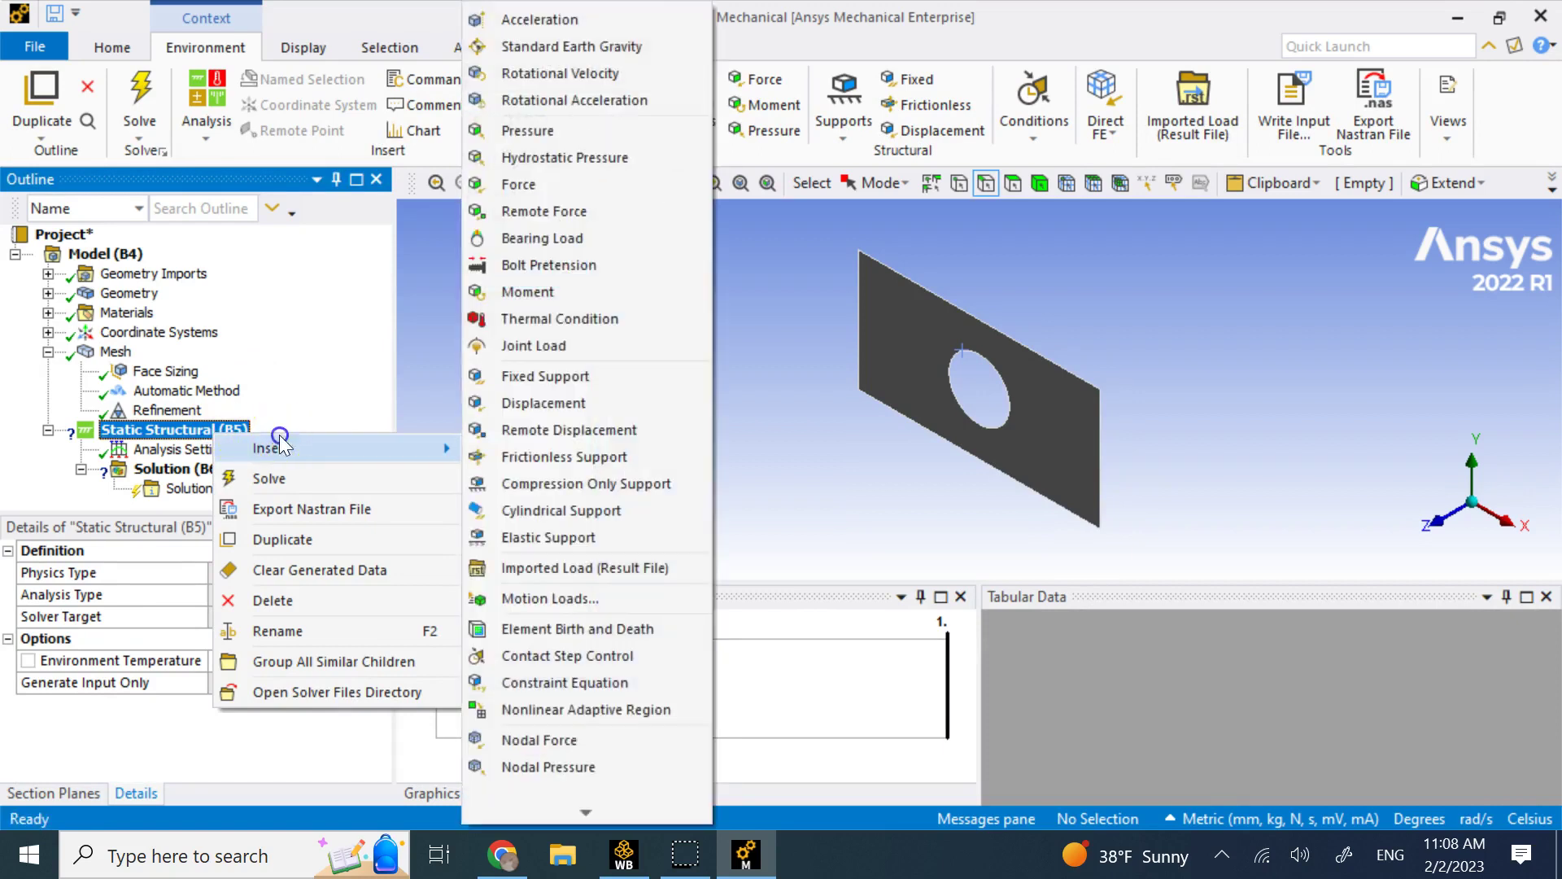
pyautogui.click(588, 387)
pyautogui.click(858, 316)
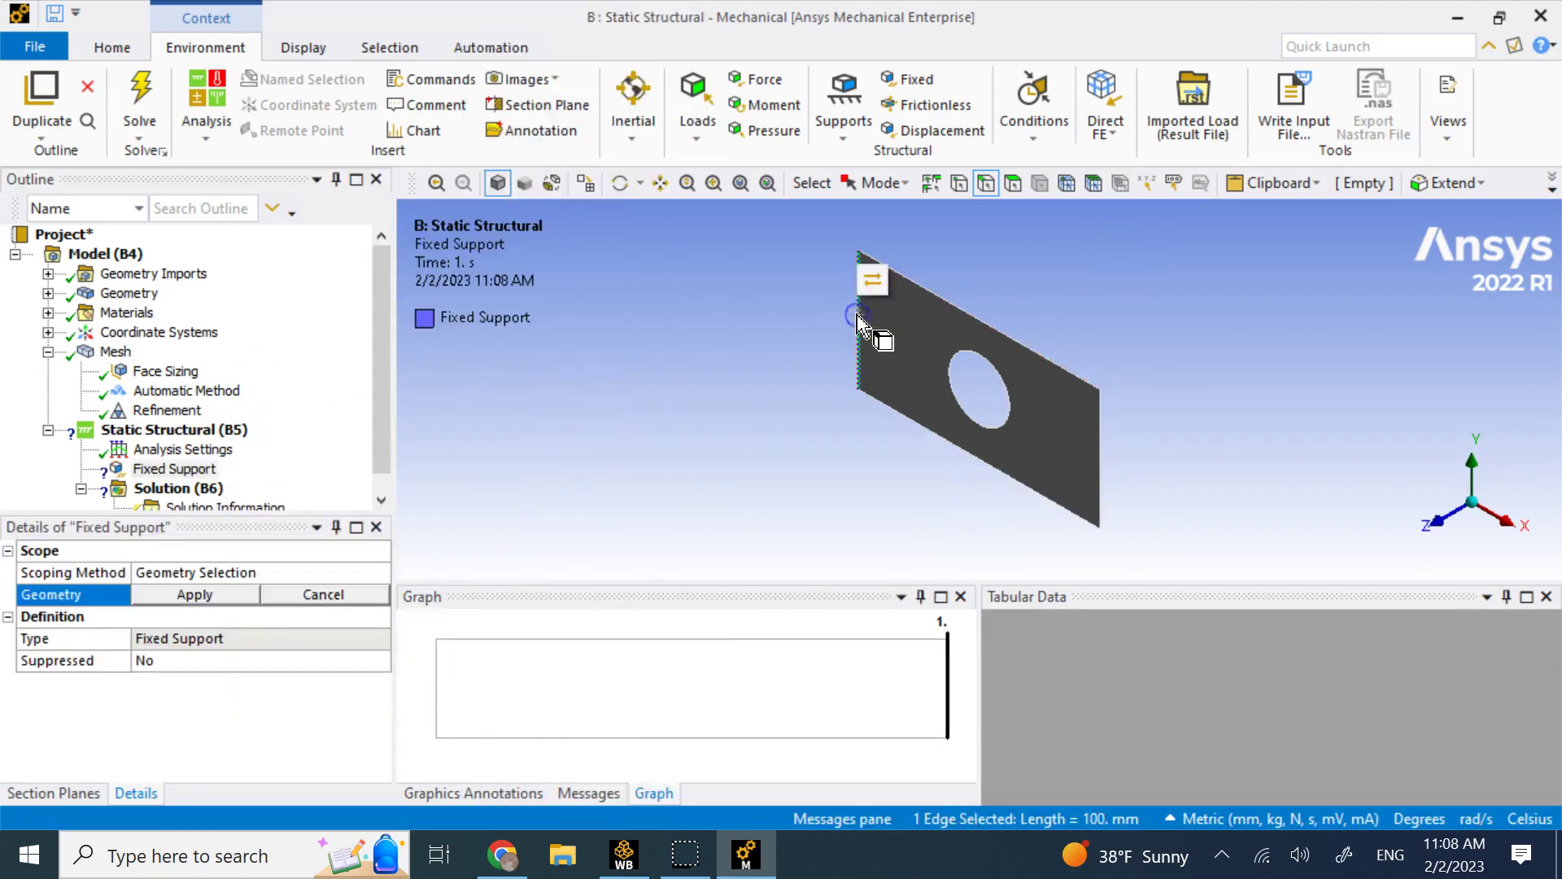
pyautogui.click(234, 594)
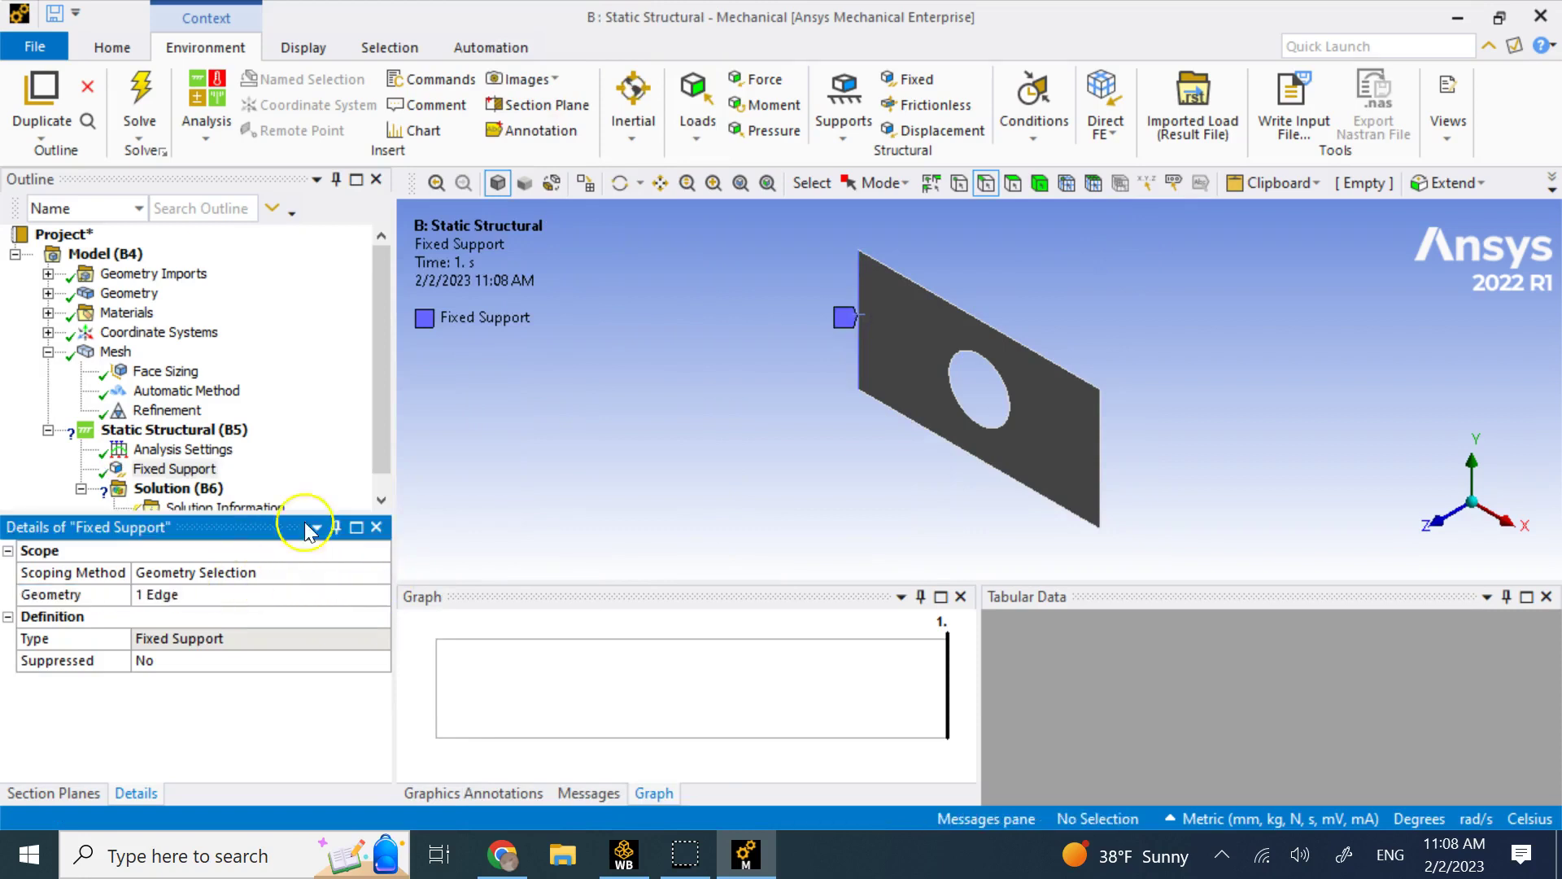
# Add a force load to the static structural analysis on the plate's right vertical edge
pyautogui.click(242, 431)
pyautogui.rightClick(226, 432)
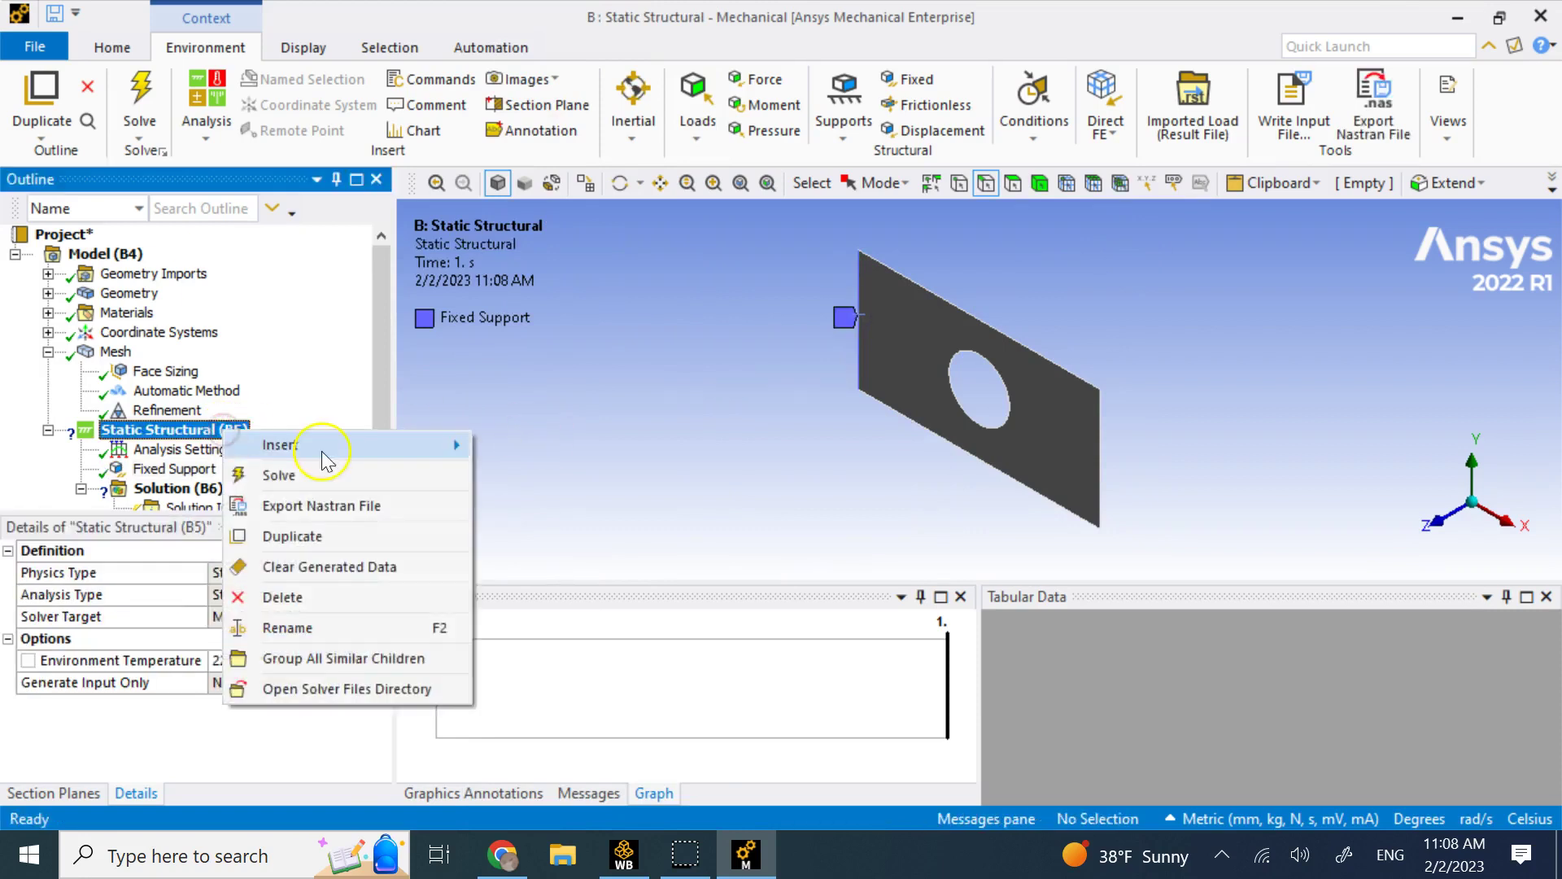
pyautogui.moveTo(323, 452)
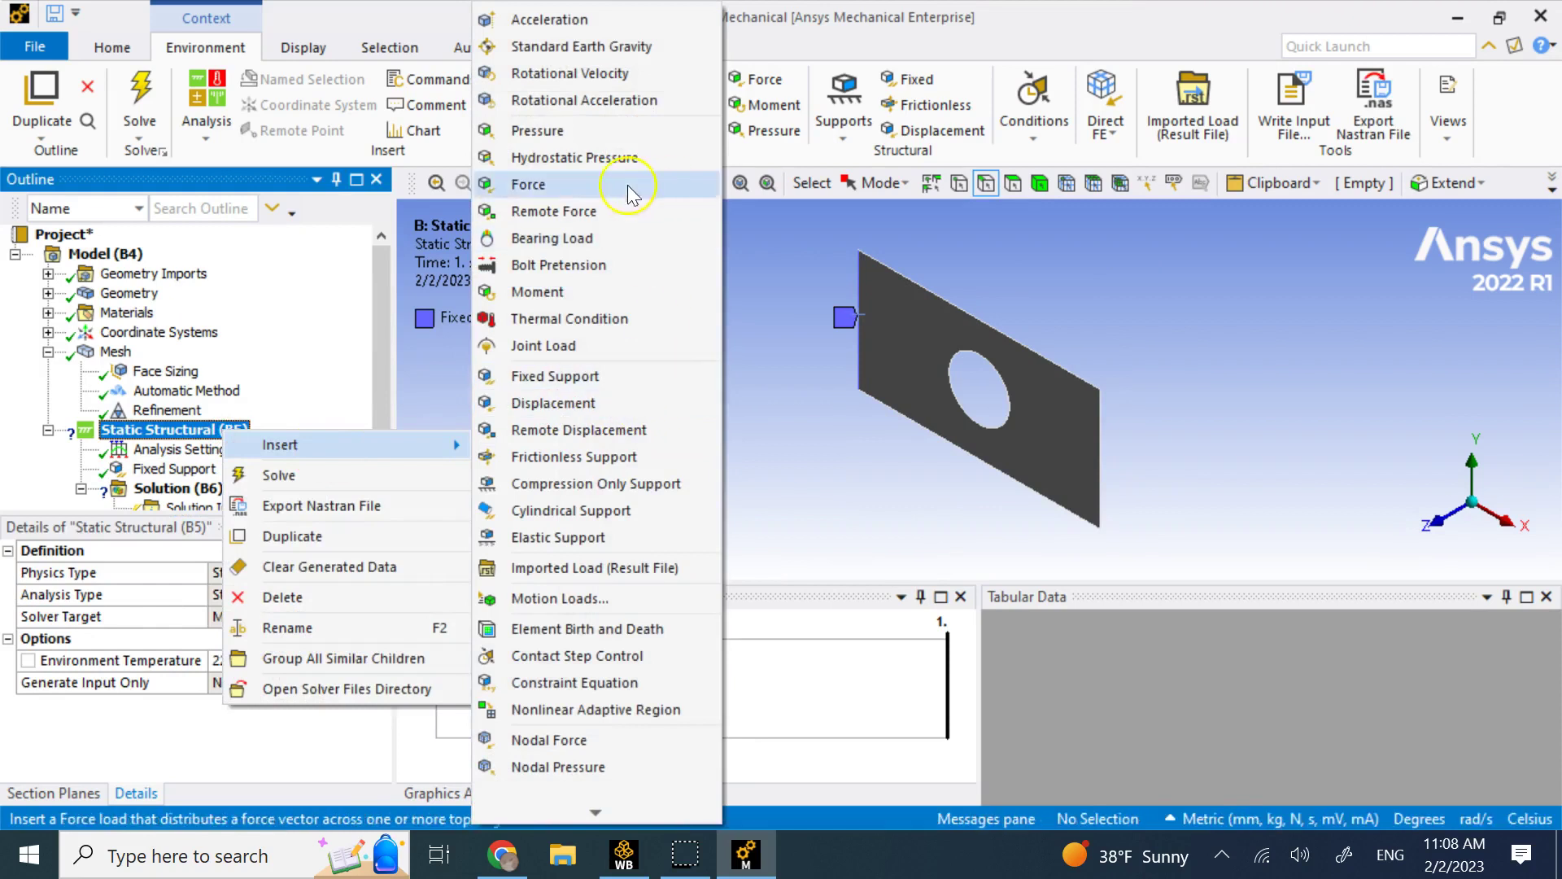
pyautogui.click(528, 184)
pyautogui.click(1100, 472)
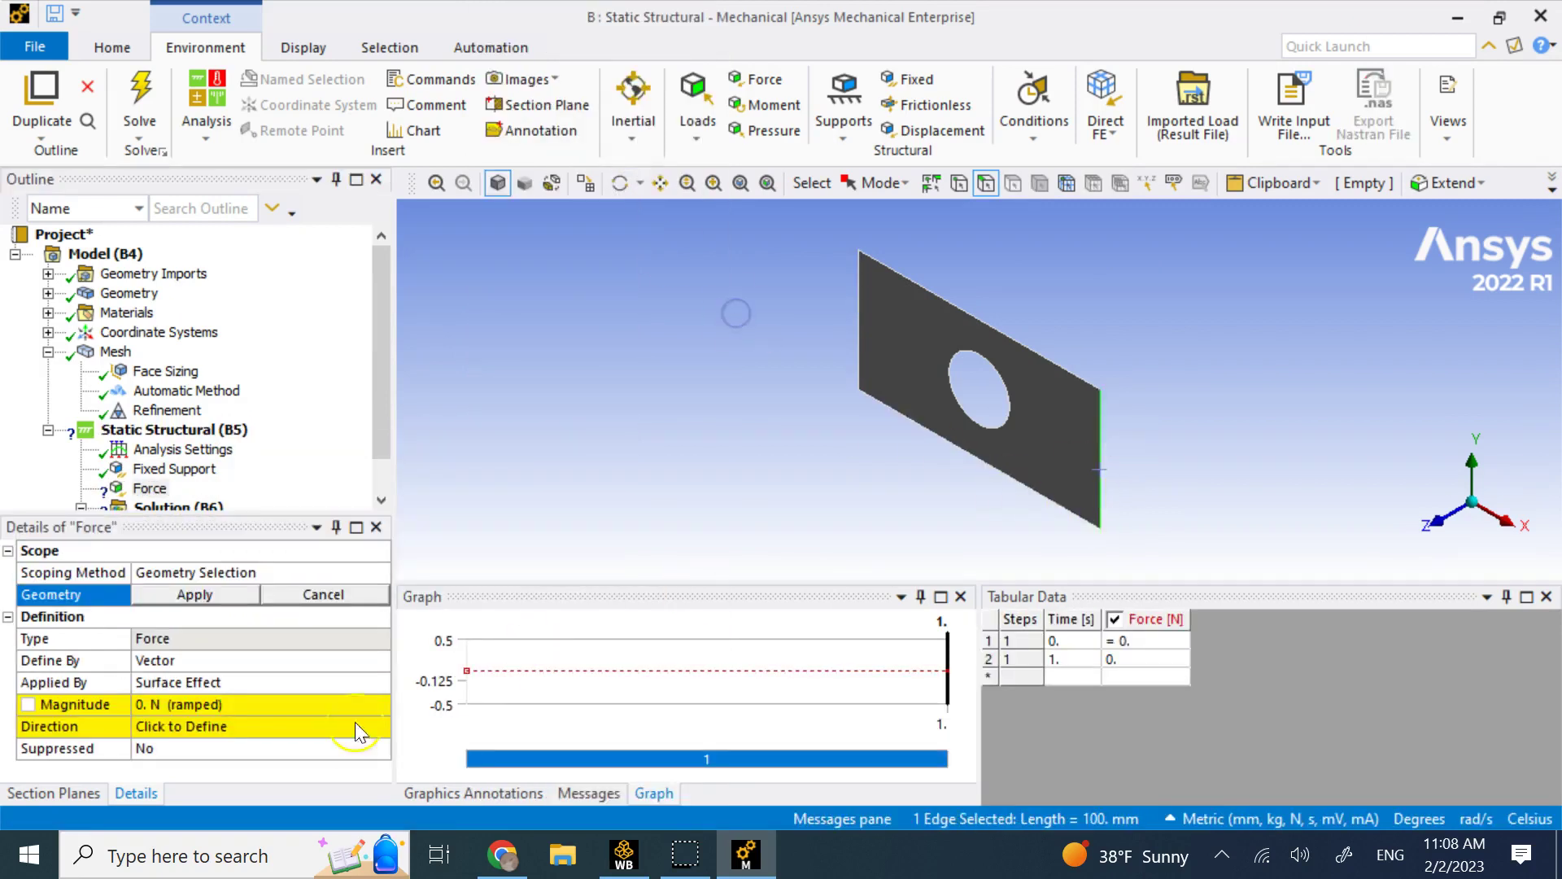
pyautogui.click(205, 600)
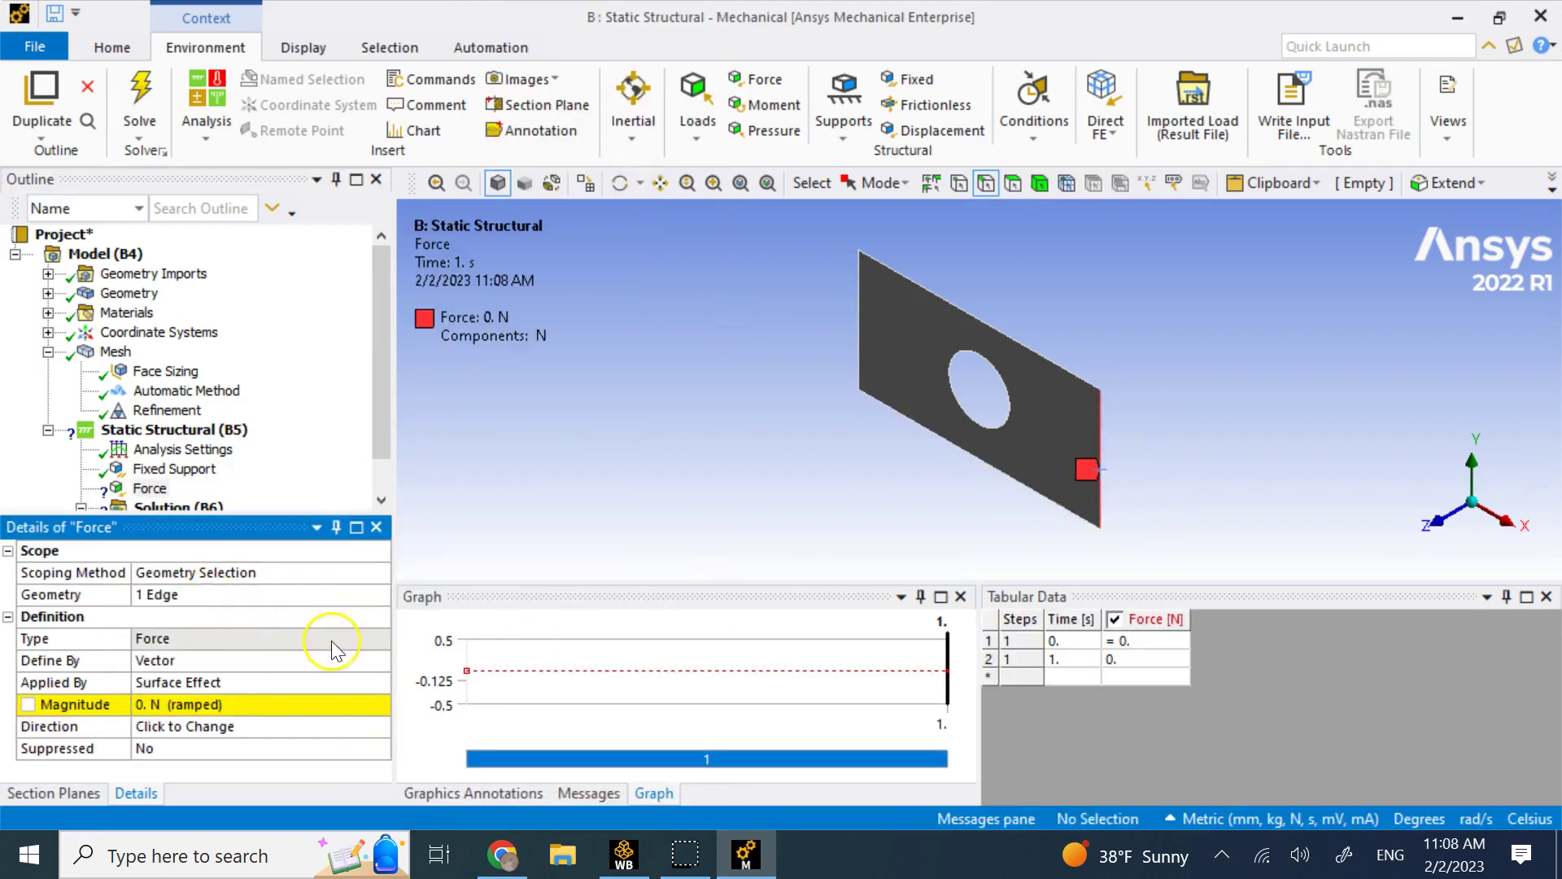
# Define the force by components and set its X component to 20000 N
pyautogui.click(383, 659)
pyautogui.click(382, 659)
pyautogui.click(325, 674)
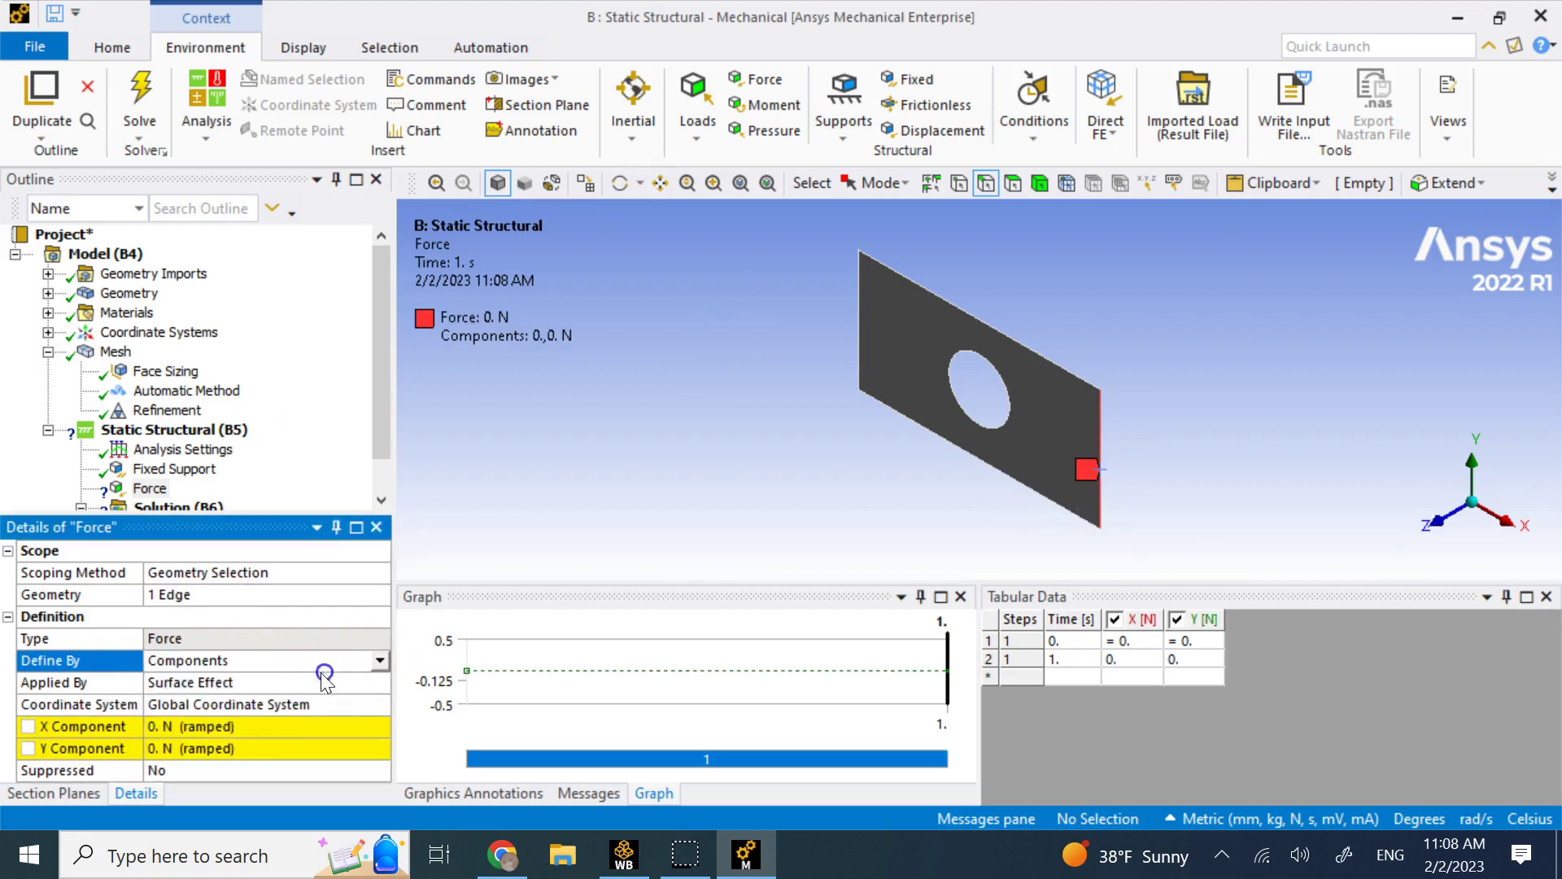
pyautogui.click(257, 727)
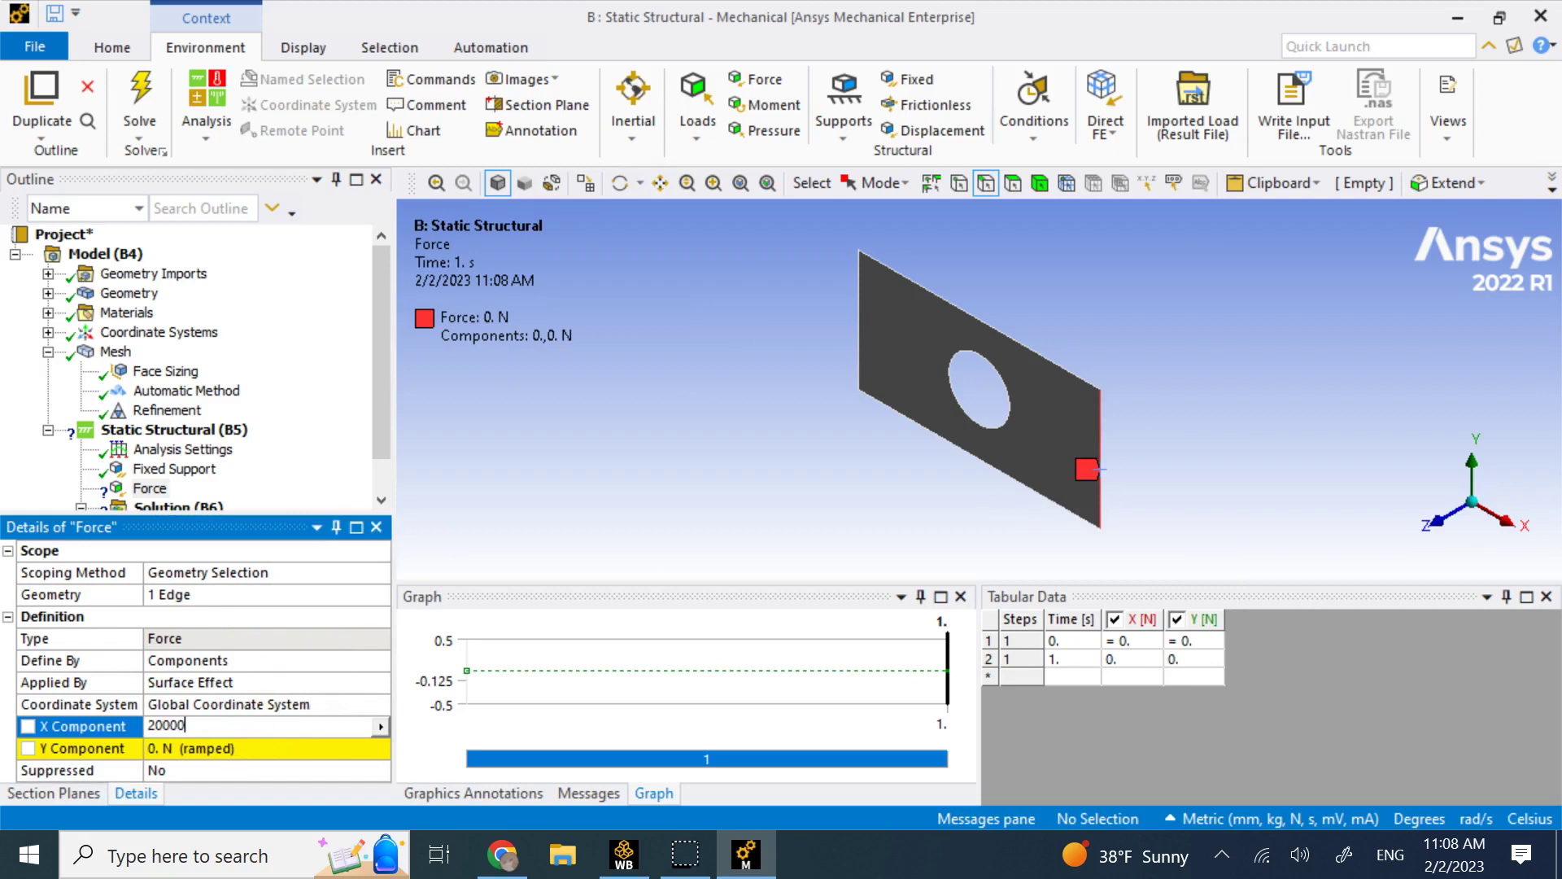
pyautogui.press('Return')
pyautogui.click(572, 491)
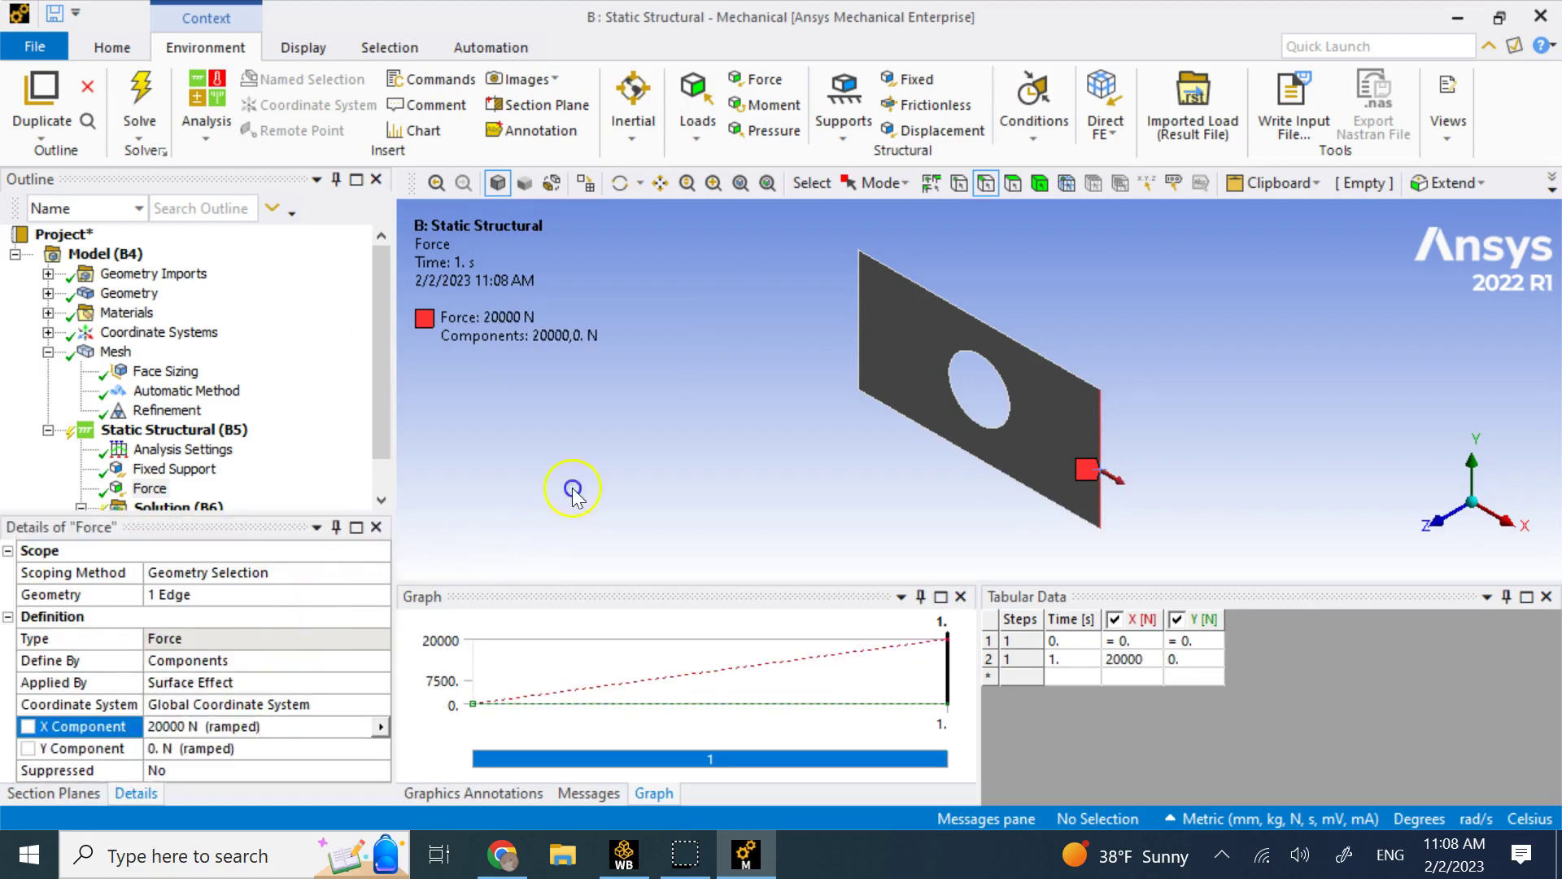
# Examine the solver controls in the analysis settings, including the Large Deflection options and Weak Springs
pyautogui.click(382, 478)
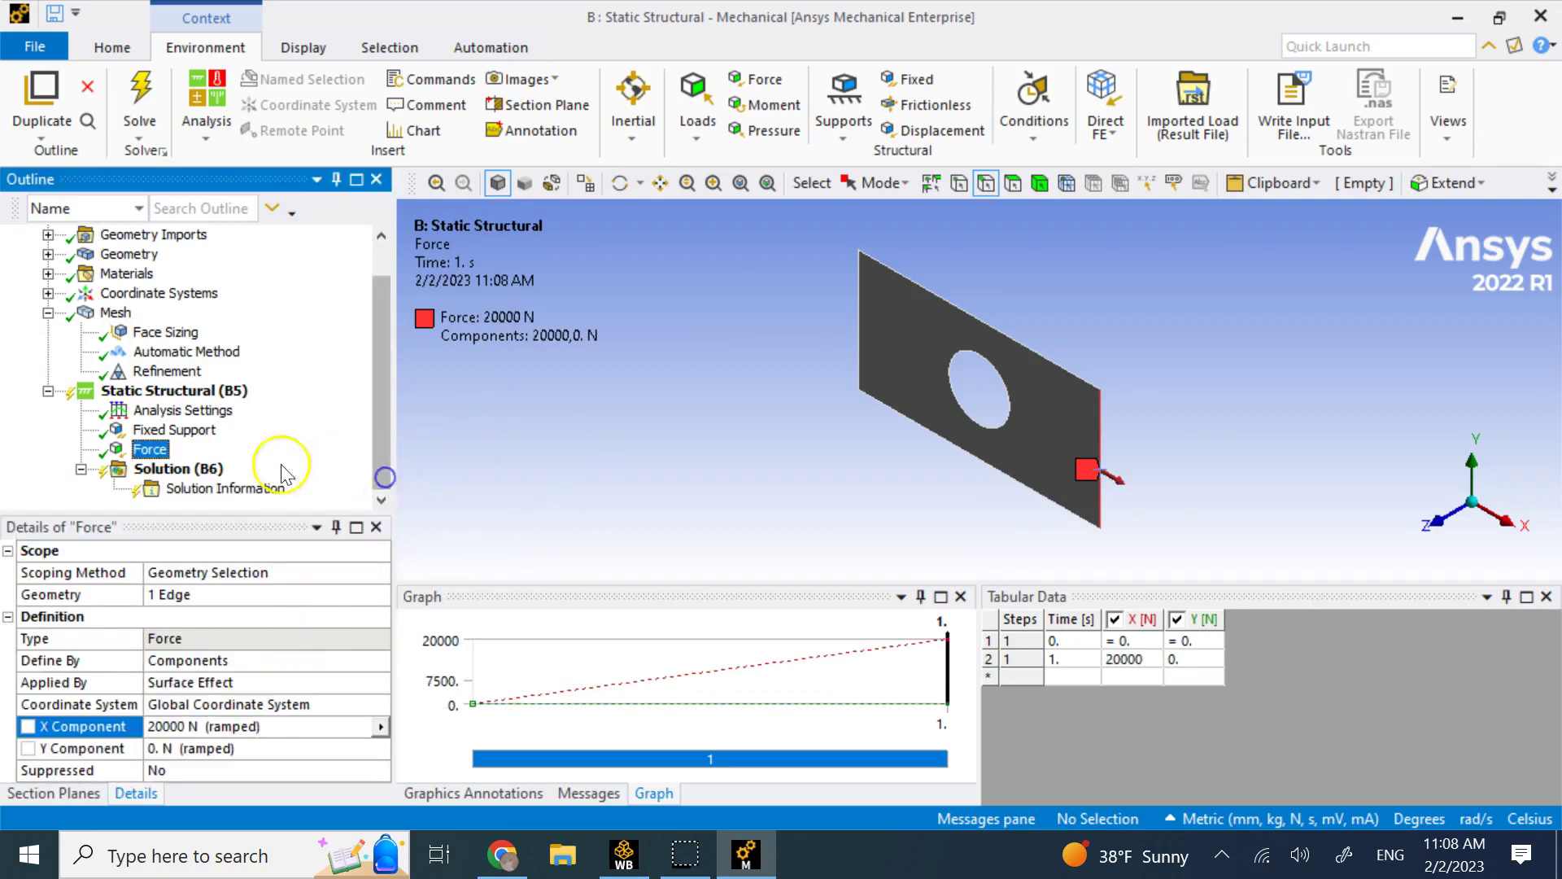
pyautogui.click(204, 411)
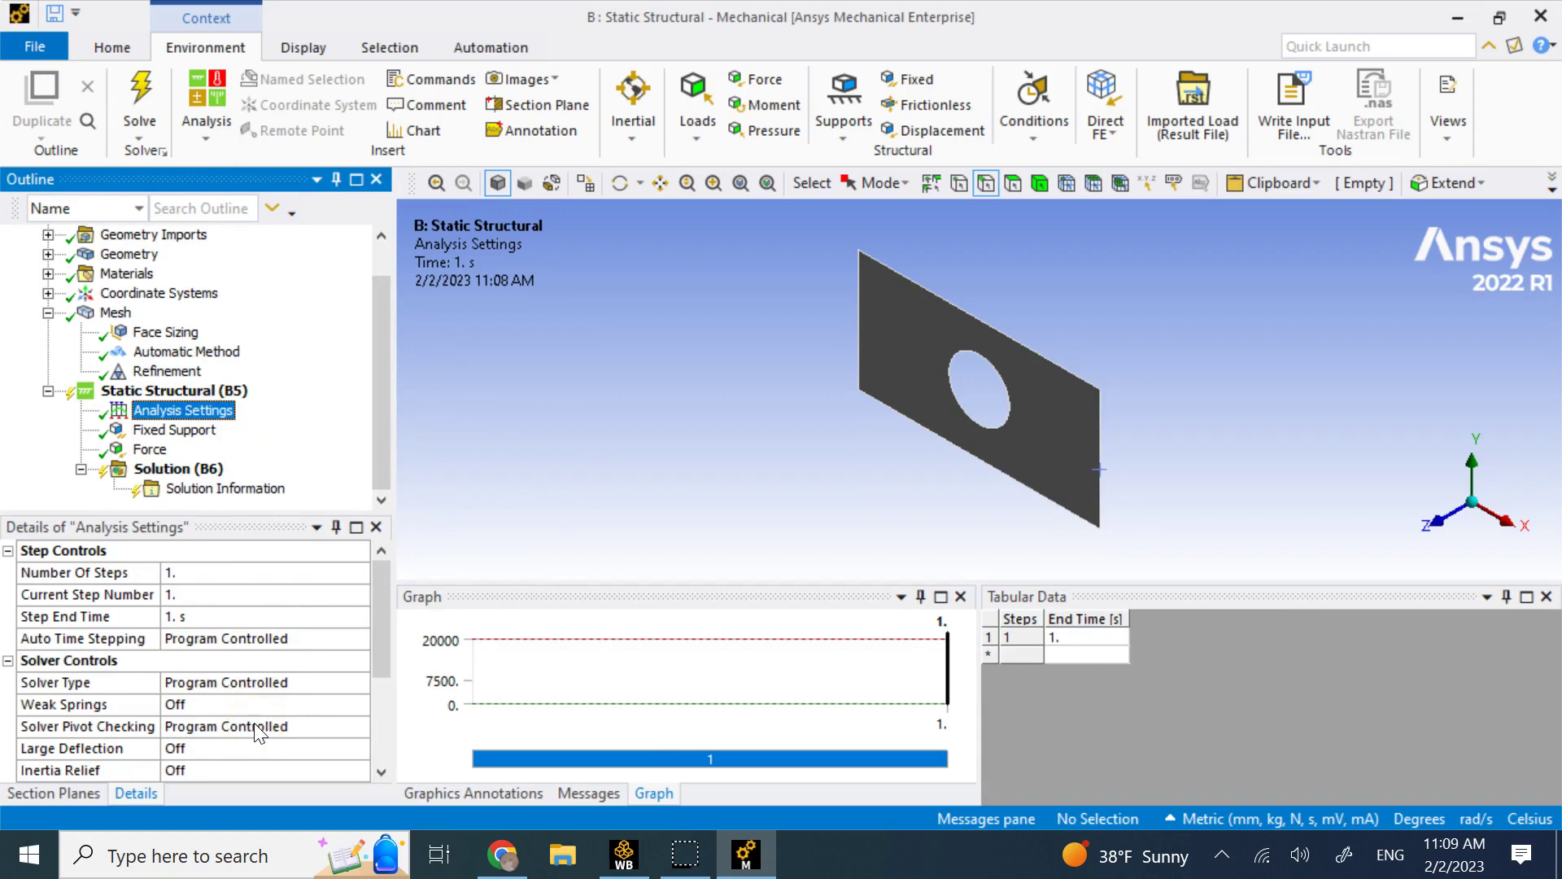
pyautogui.click(241, 752)
pyautogui.scroll(-1, 381, 682)
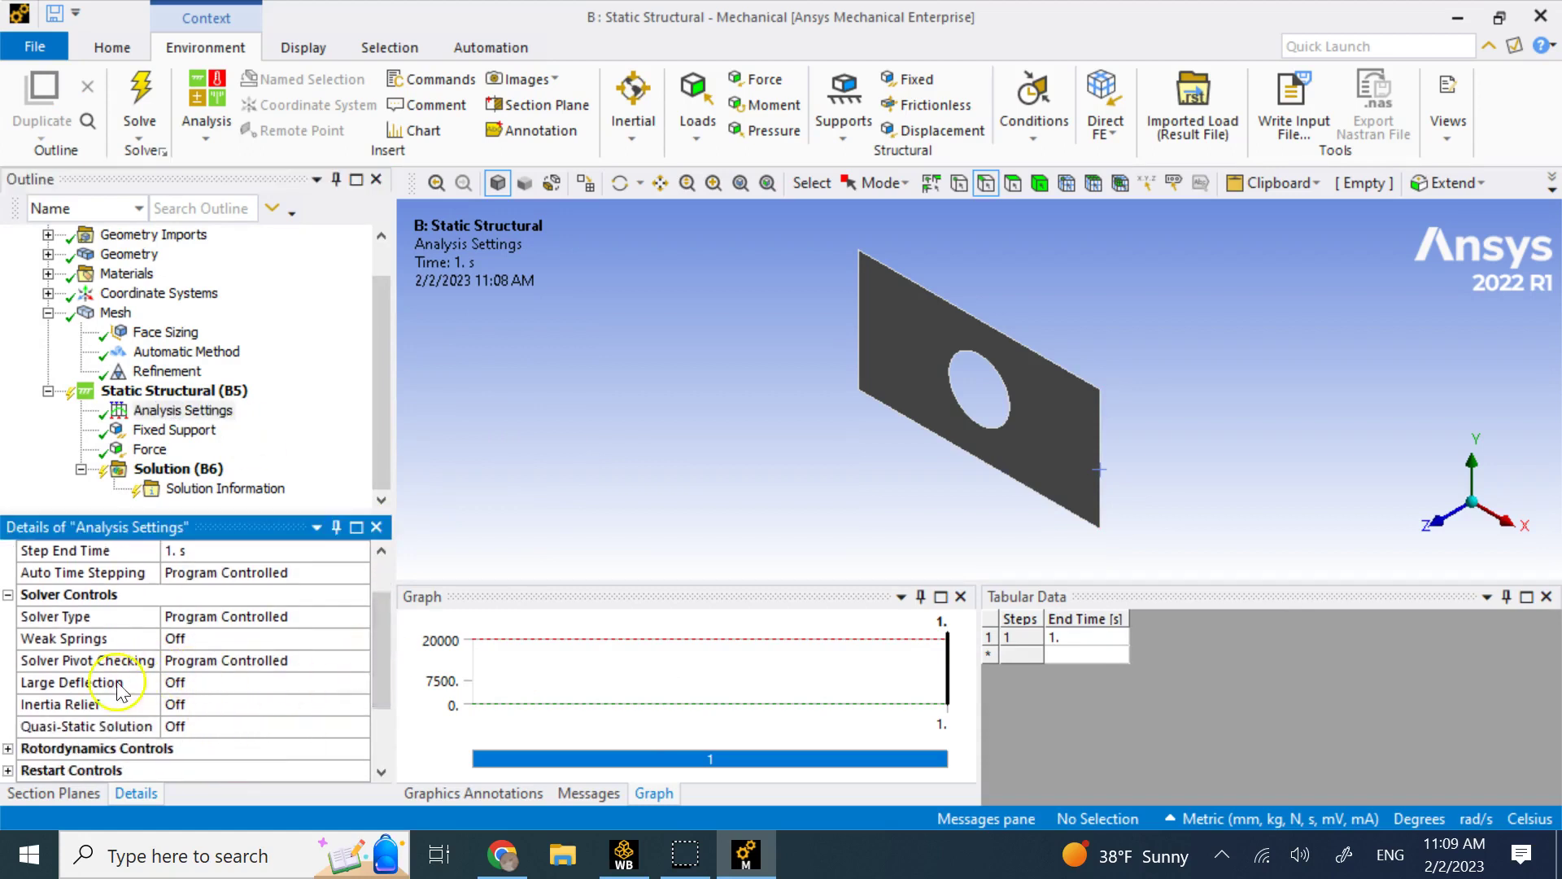
pyautogui.click(118, 687)
pyautogui.click(359, 683)
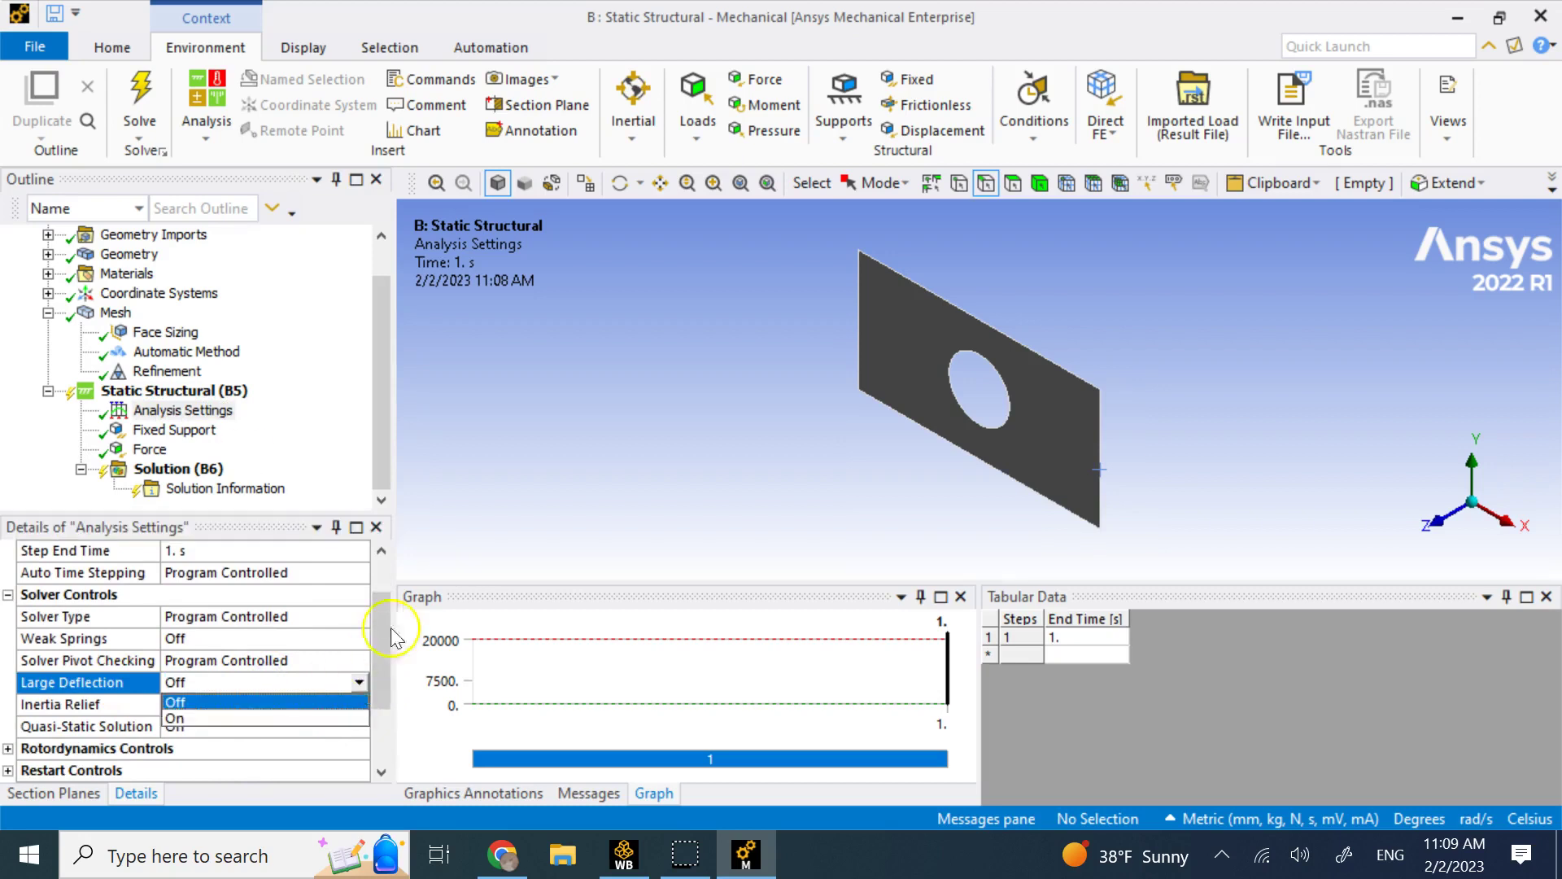
pyautogui.click(492, 514)
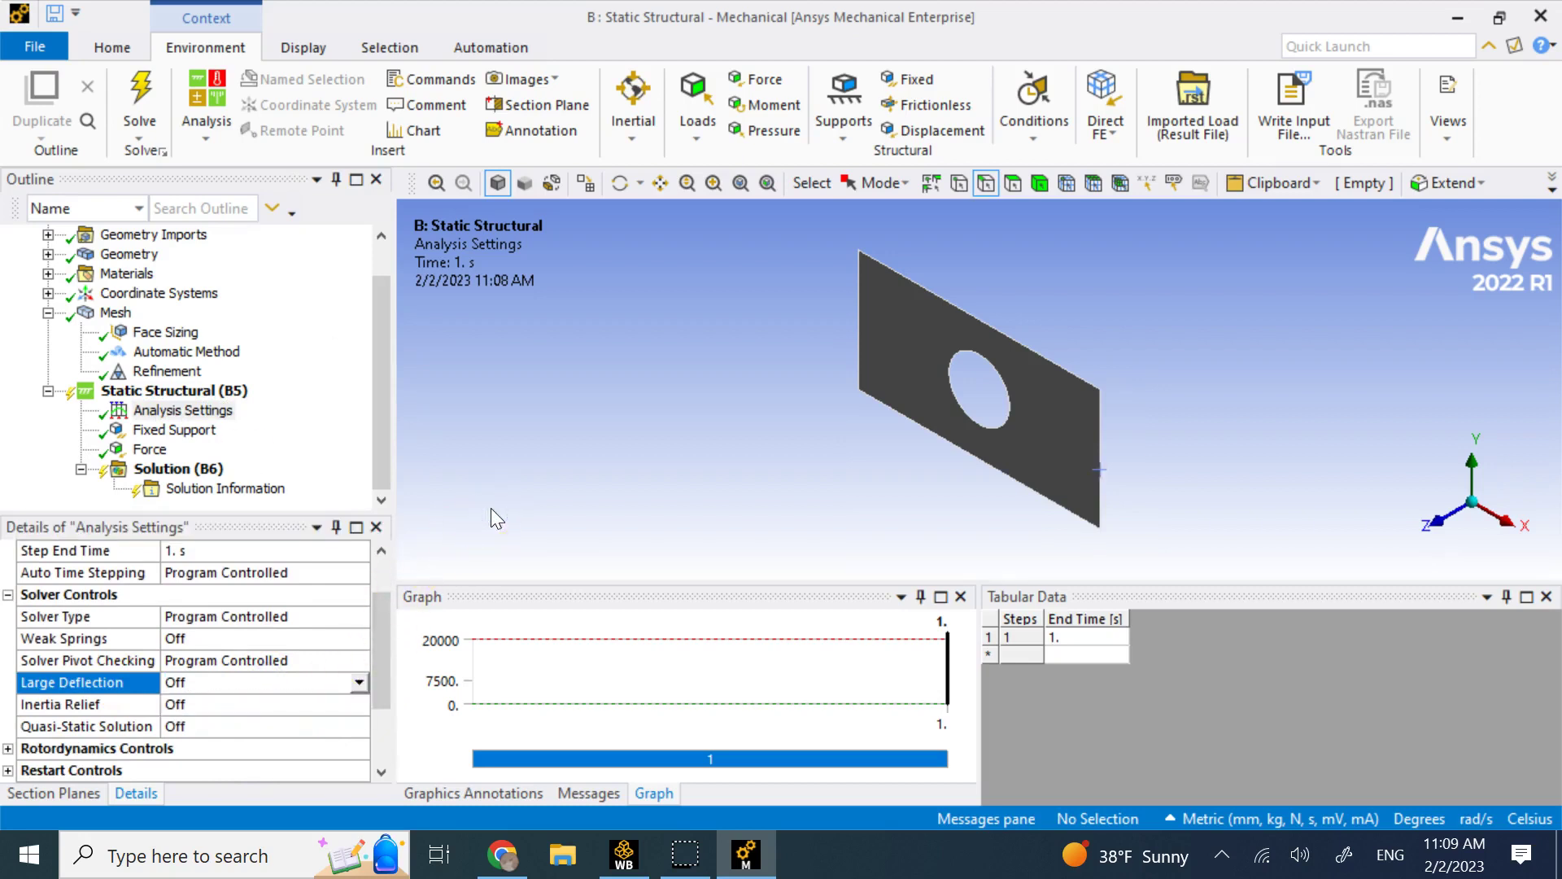
pyautogui.click(254, 689)
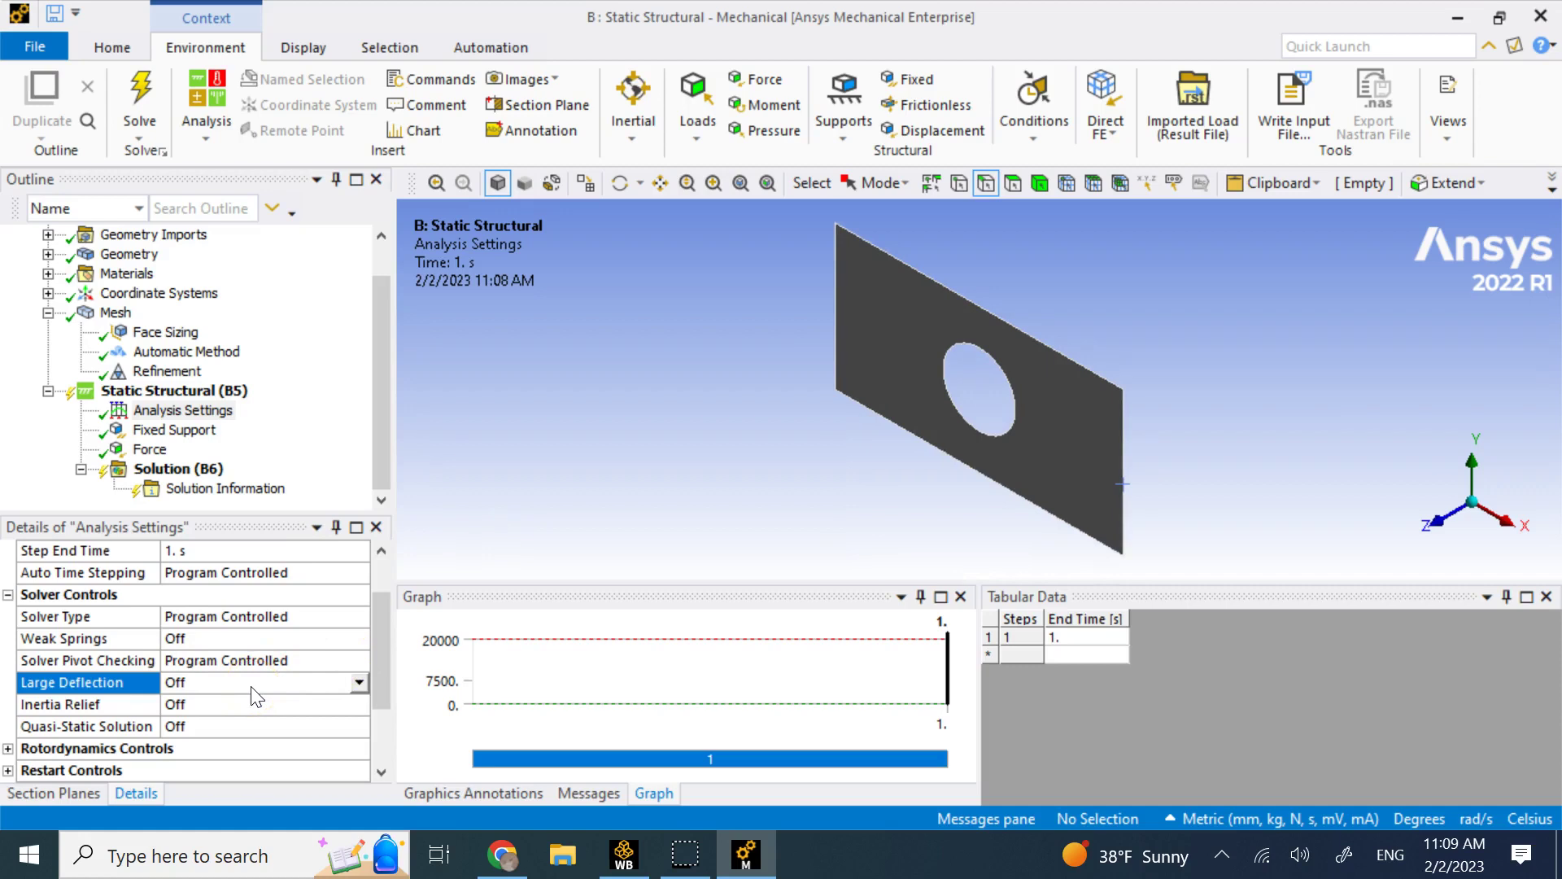
pyautogui.click(244, 688)
pyautogui.click(221, 643)
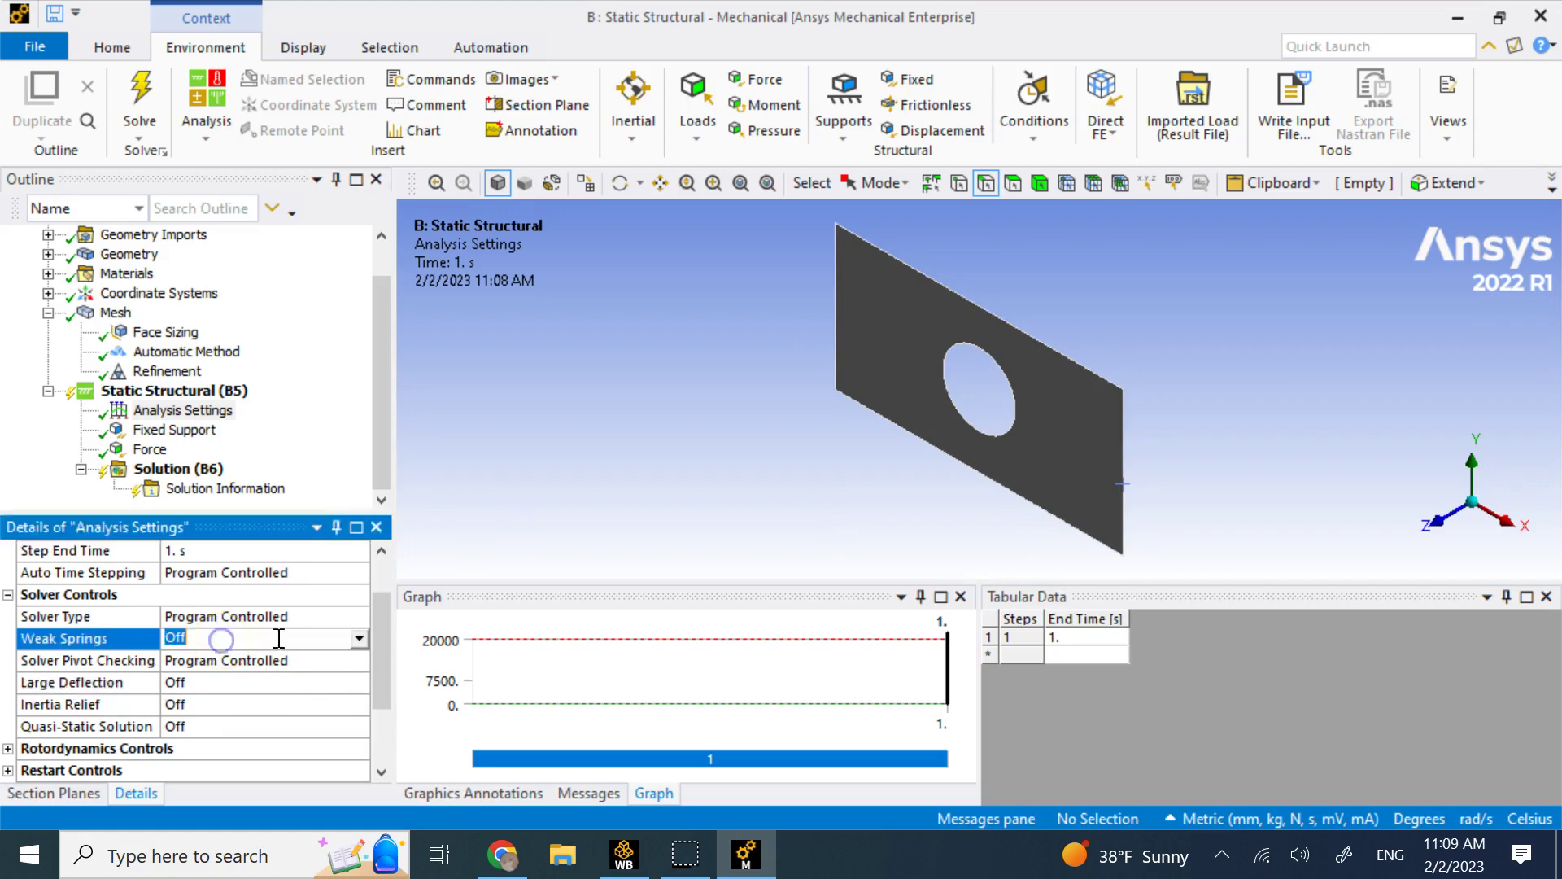
# Review the Weak Springs options in the analysis settings' solver controls and keep Off selected
pyautogui.click(358, 638)
pyautogui.click(308, 674)
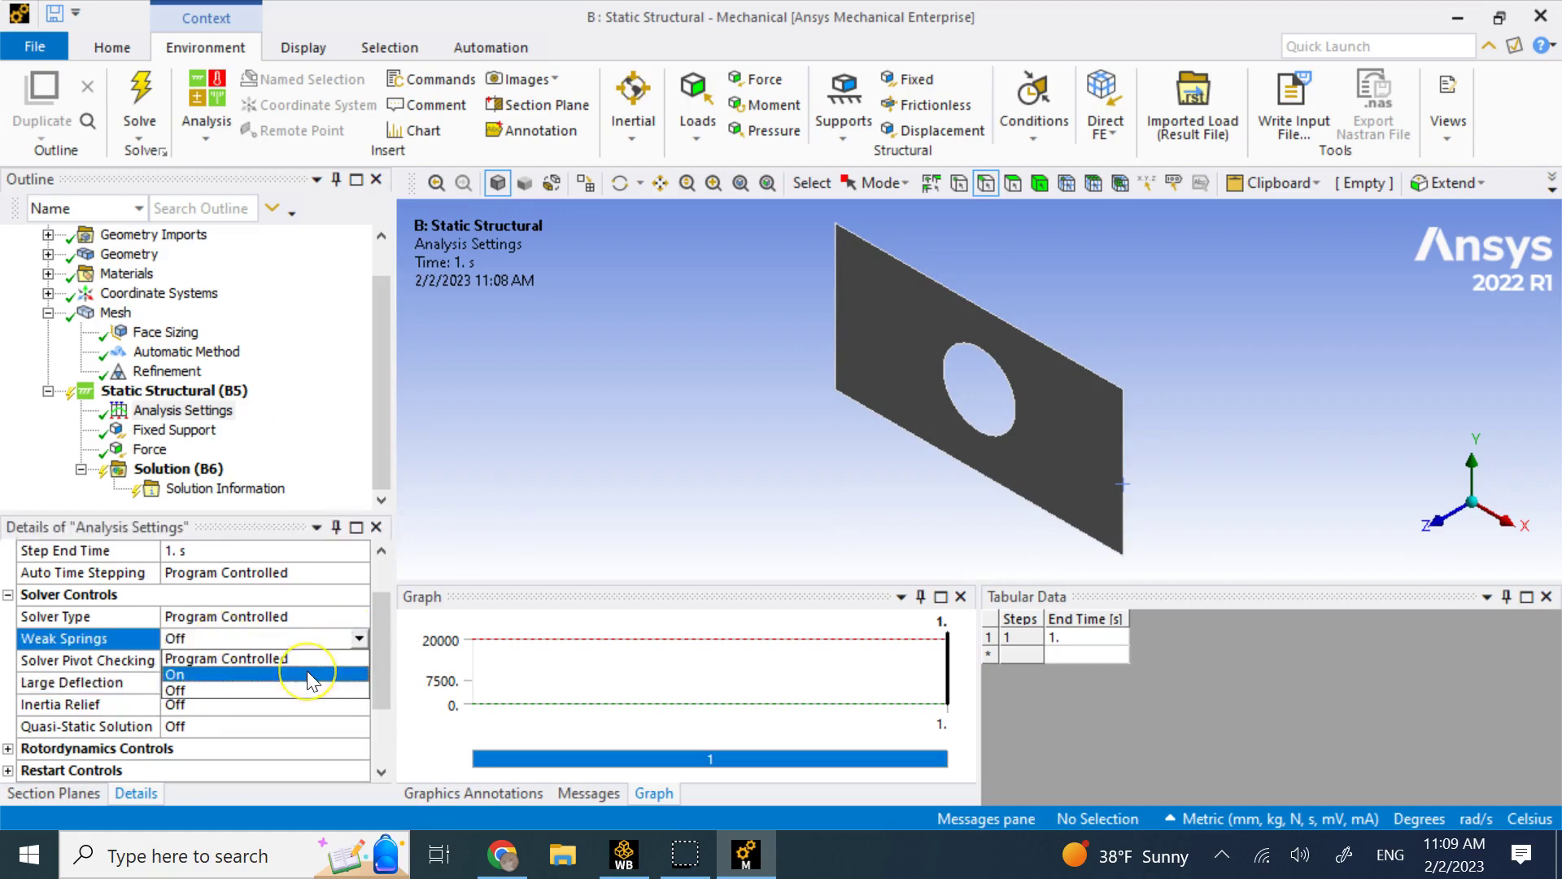
pyautogui.click(607, 419)
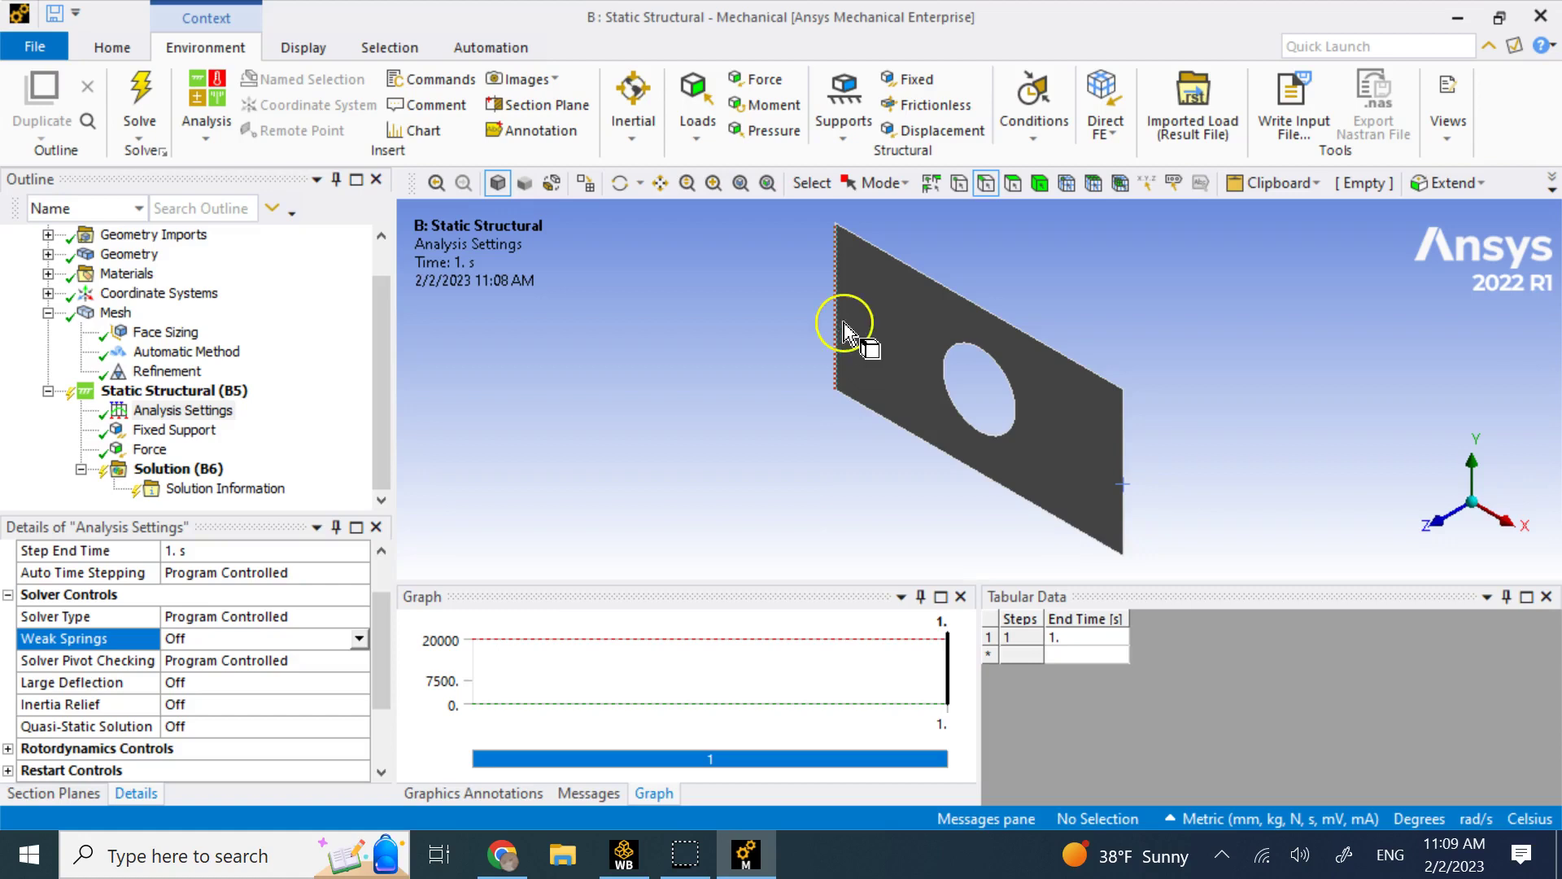
pyautogui.click(359, 638)
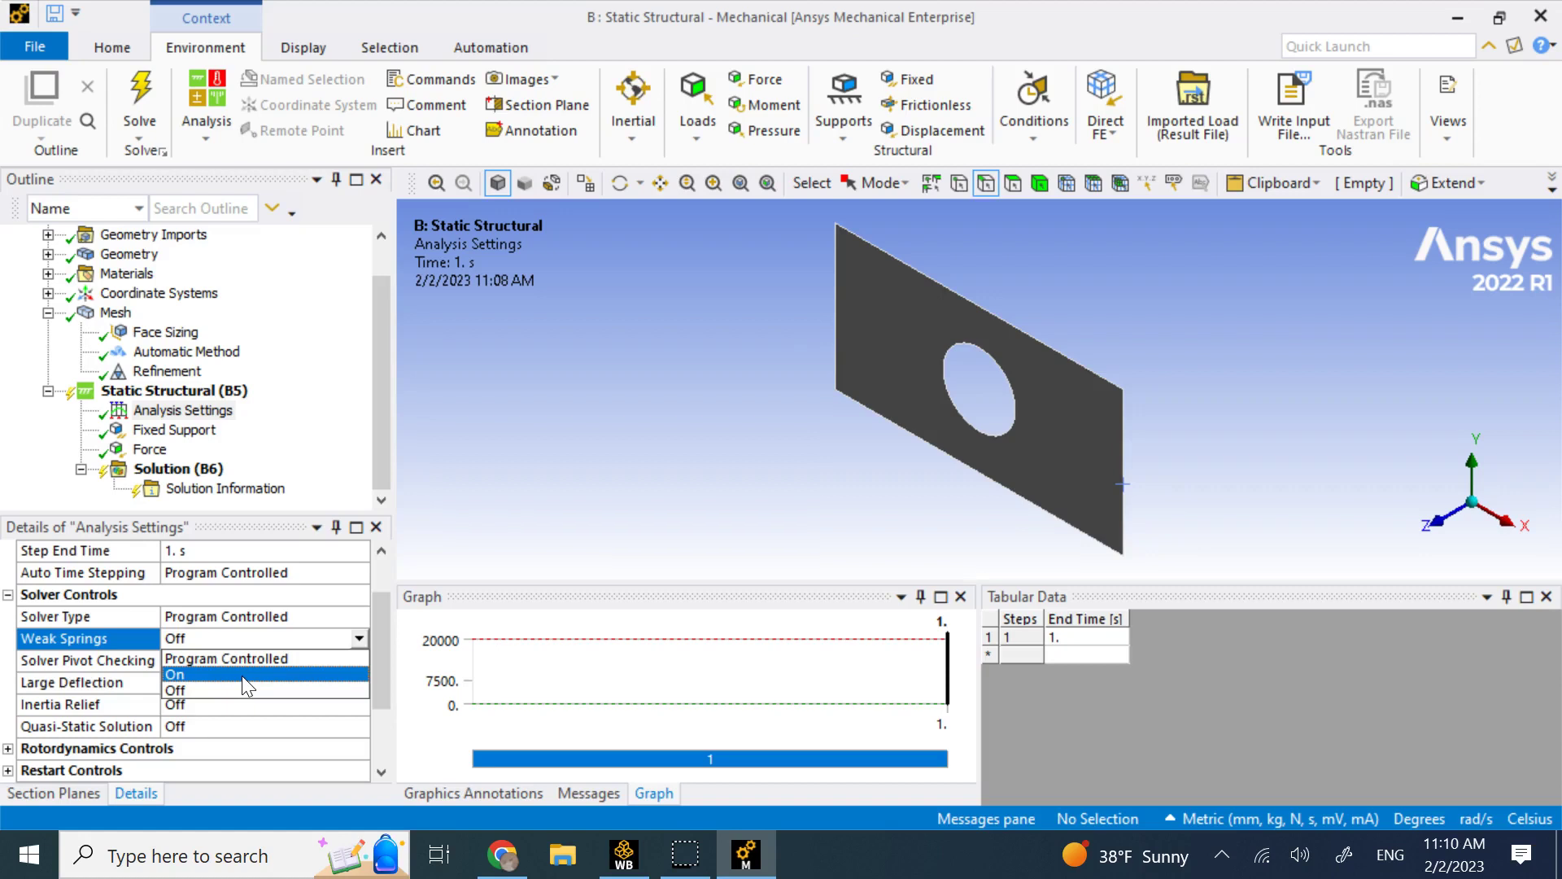
pyautogui.click(240, 688)
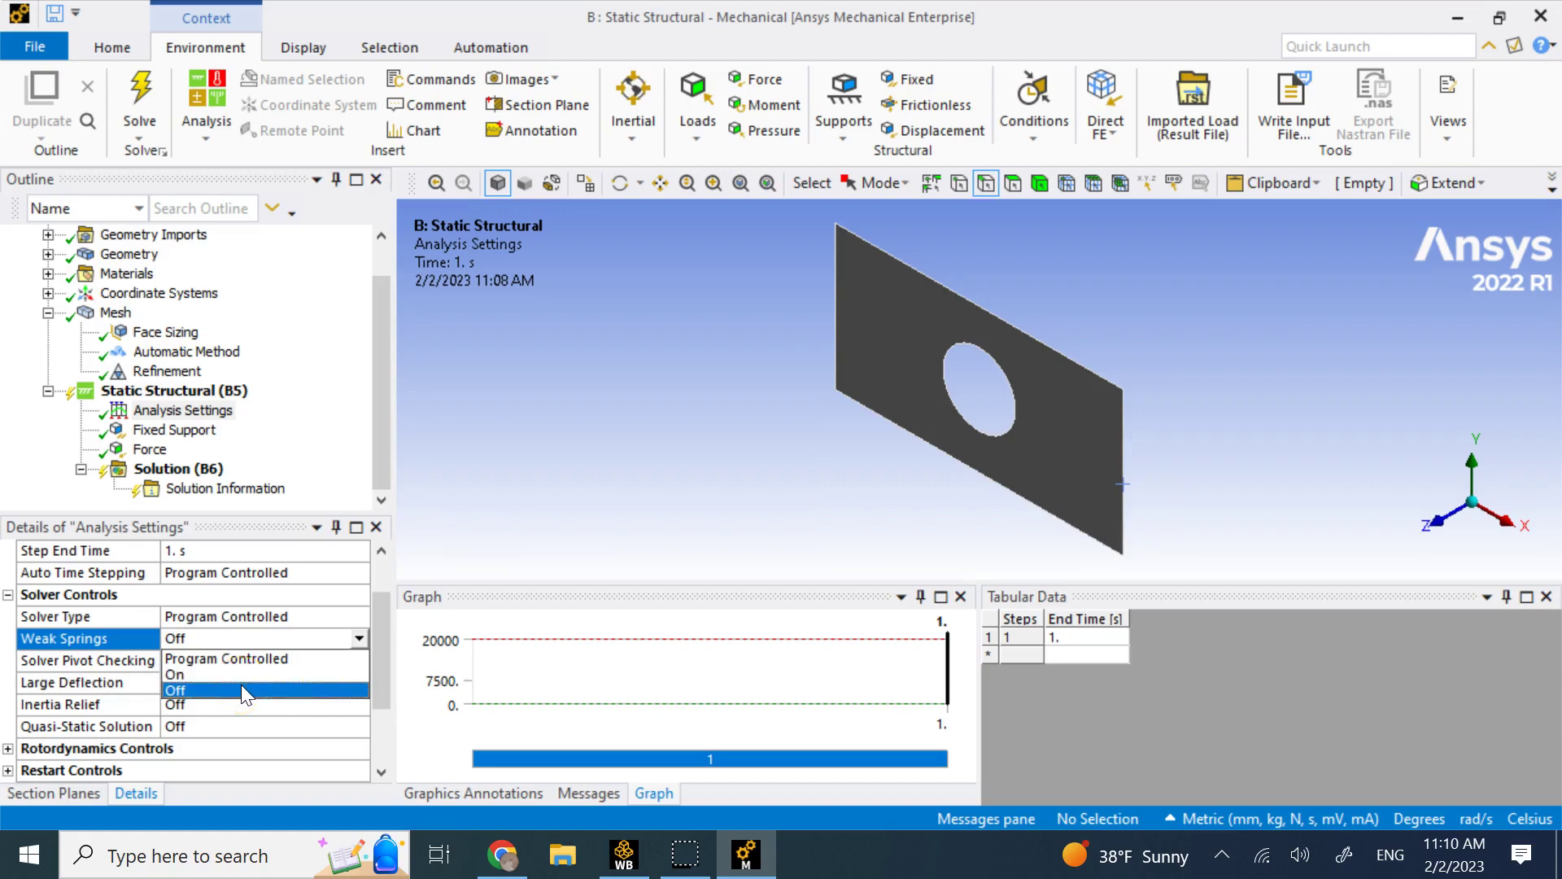
# Examine the Solution Information details, including the FE connection visibility settings, and return to the geometry view
pyautogui.click(366, 480)
pyautogui.click(218, 488)
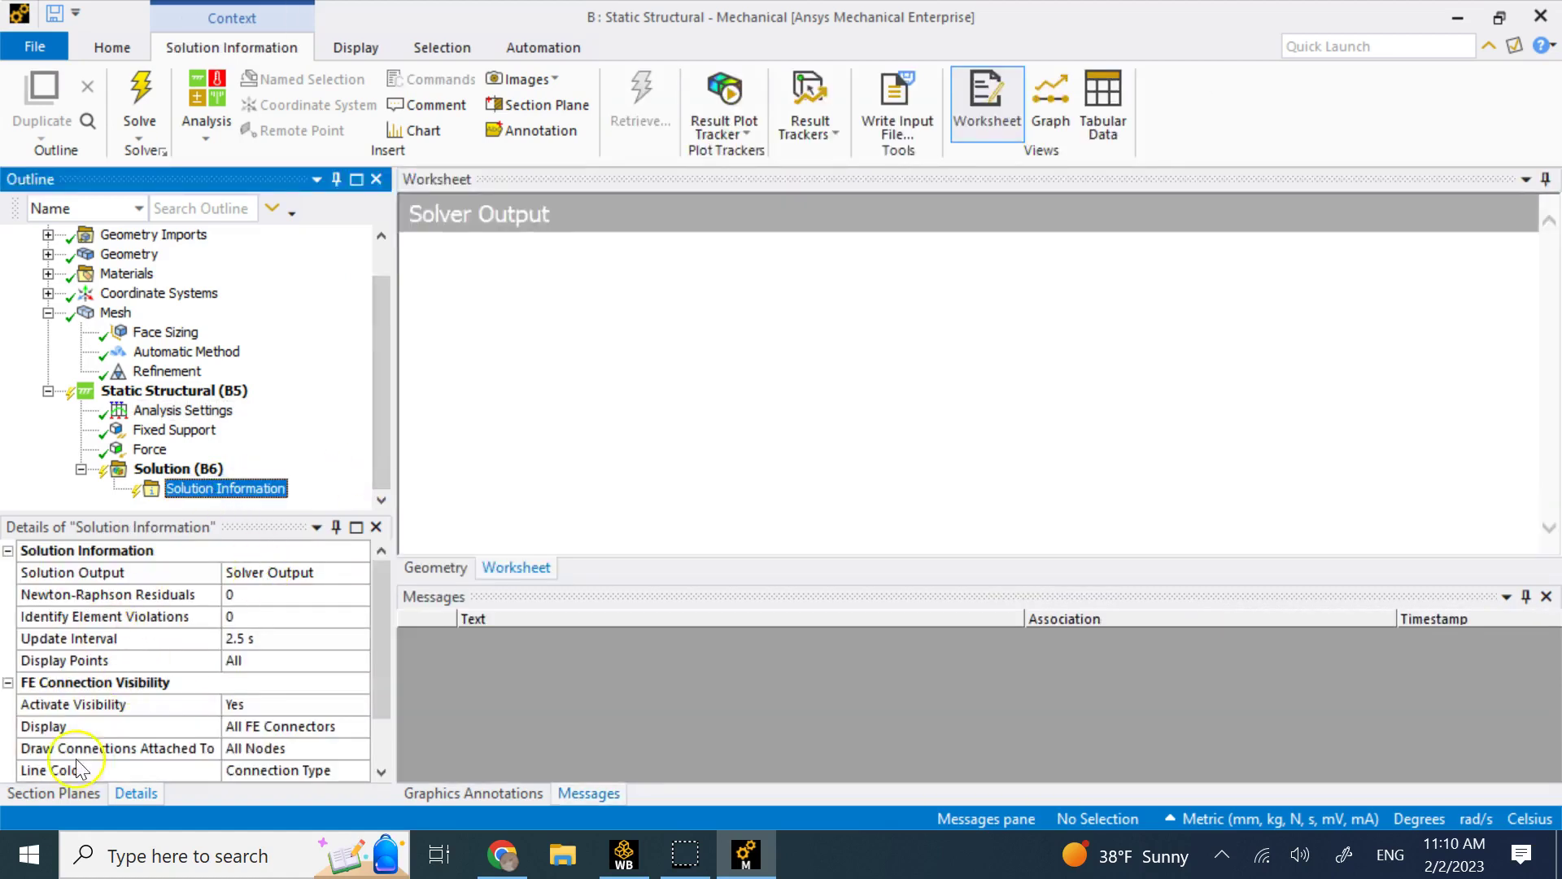
pyautogui.scroll(-1, 237, 690)
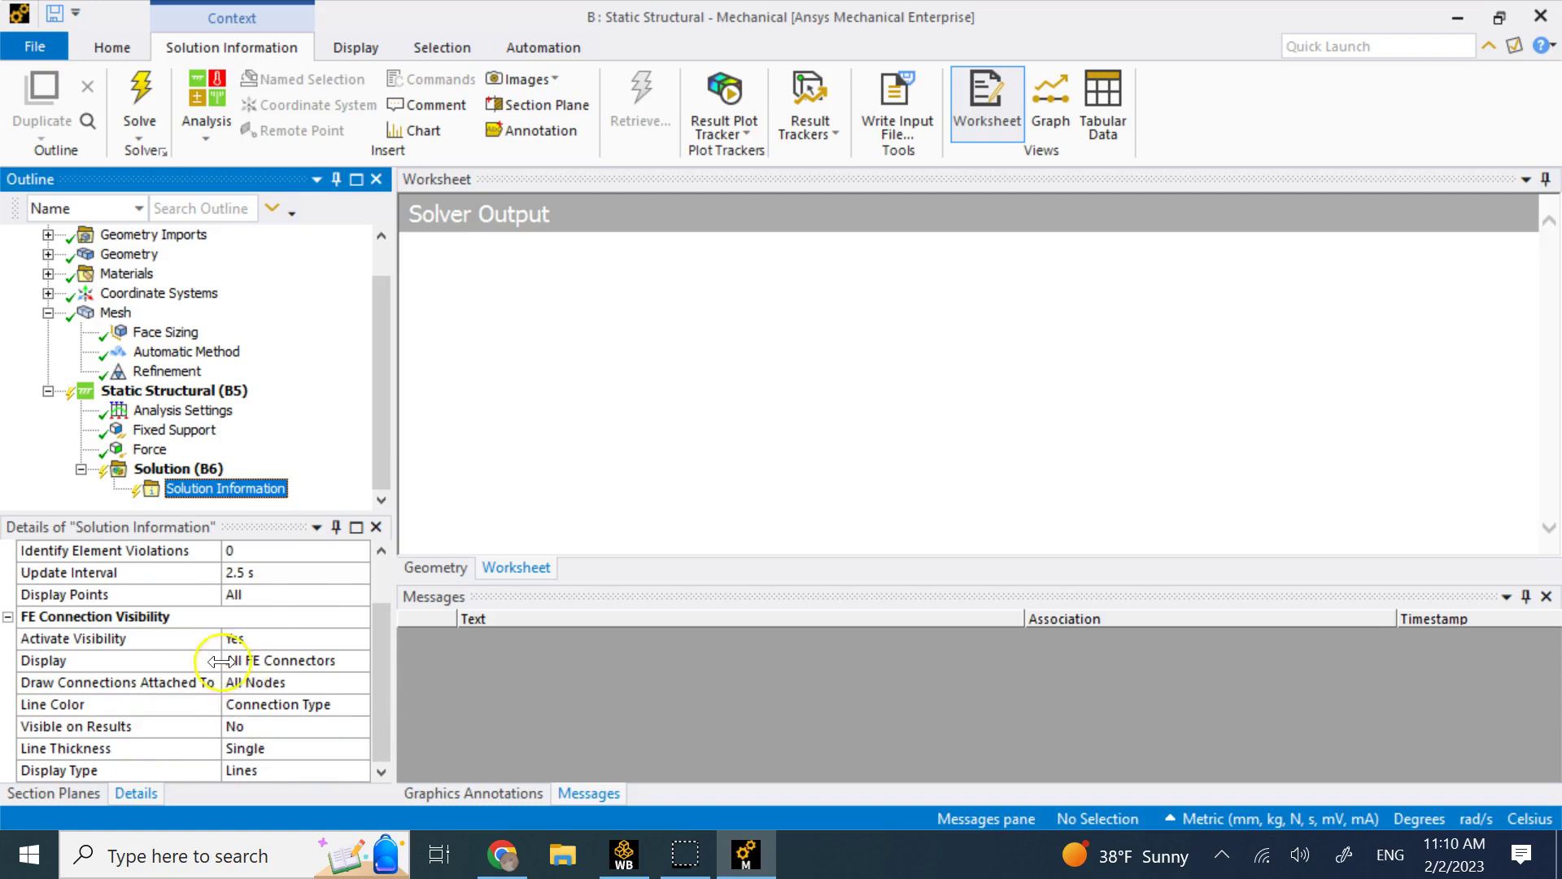
pyautogui.scroll(1, 221, 661)
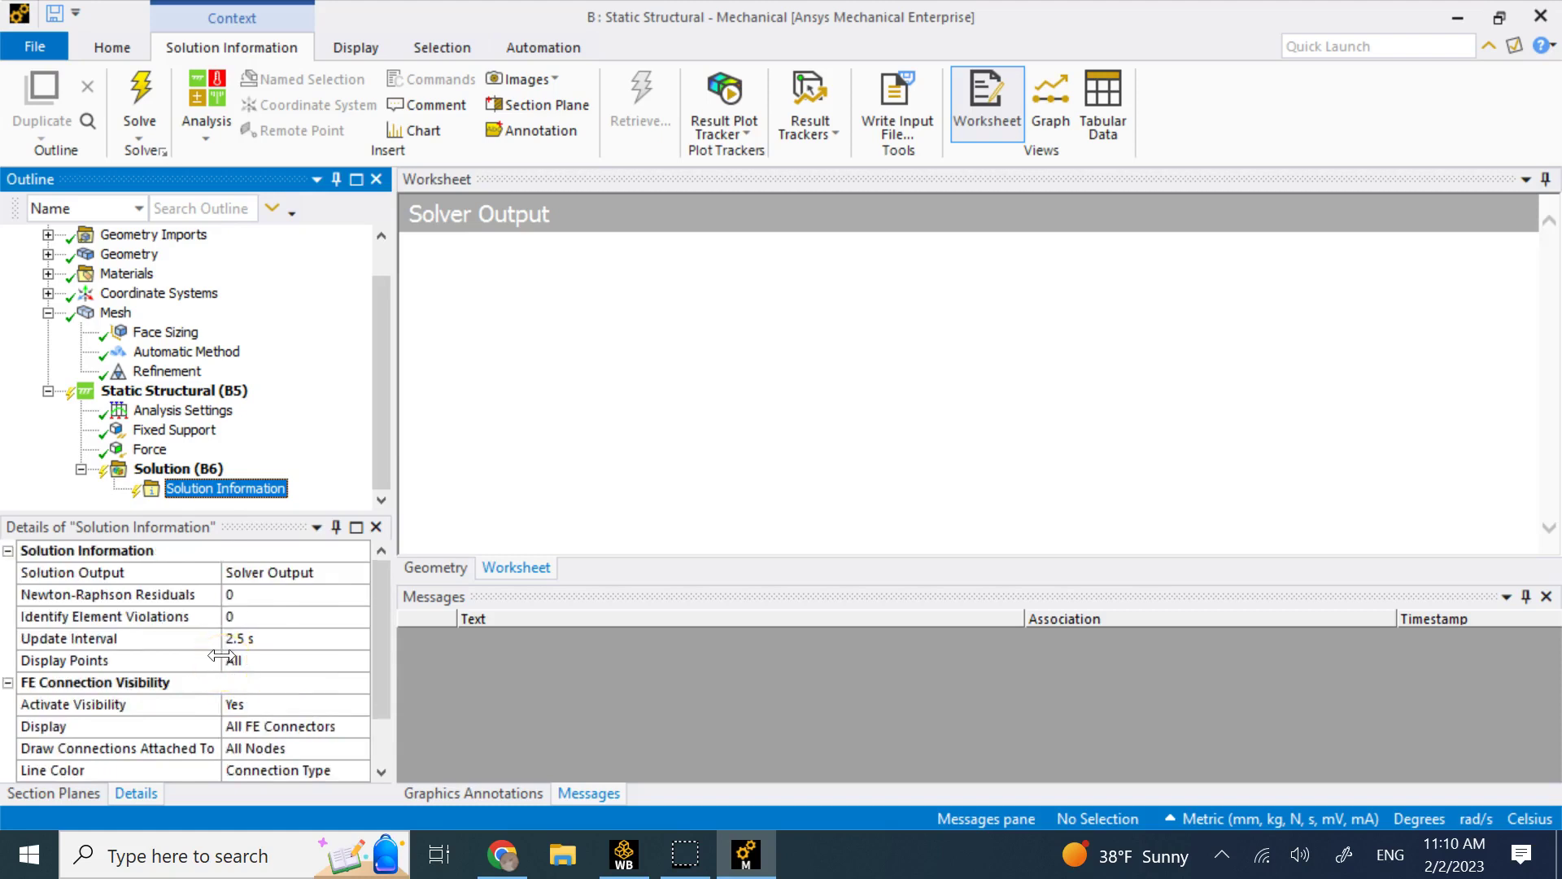
pyautogui.click(433, 567)
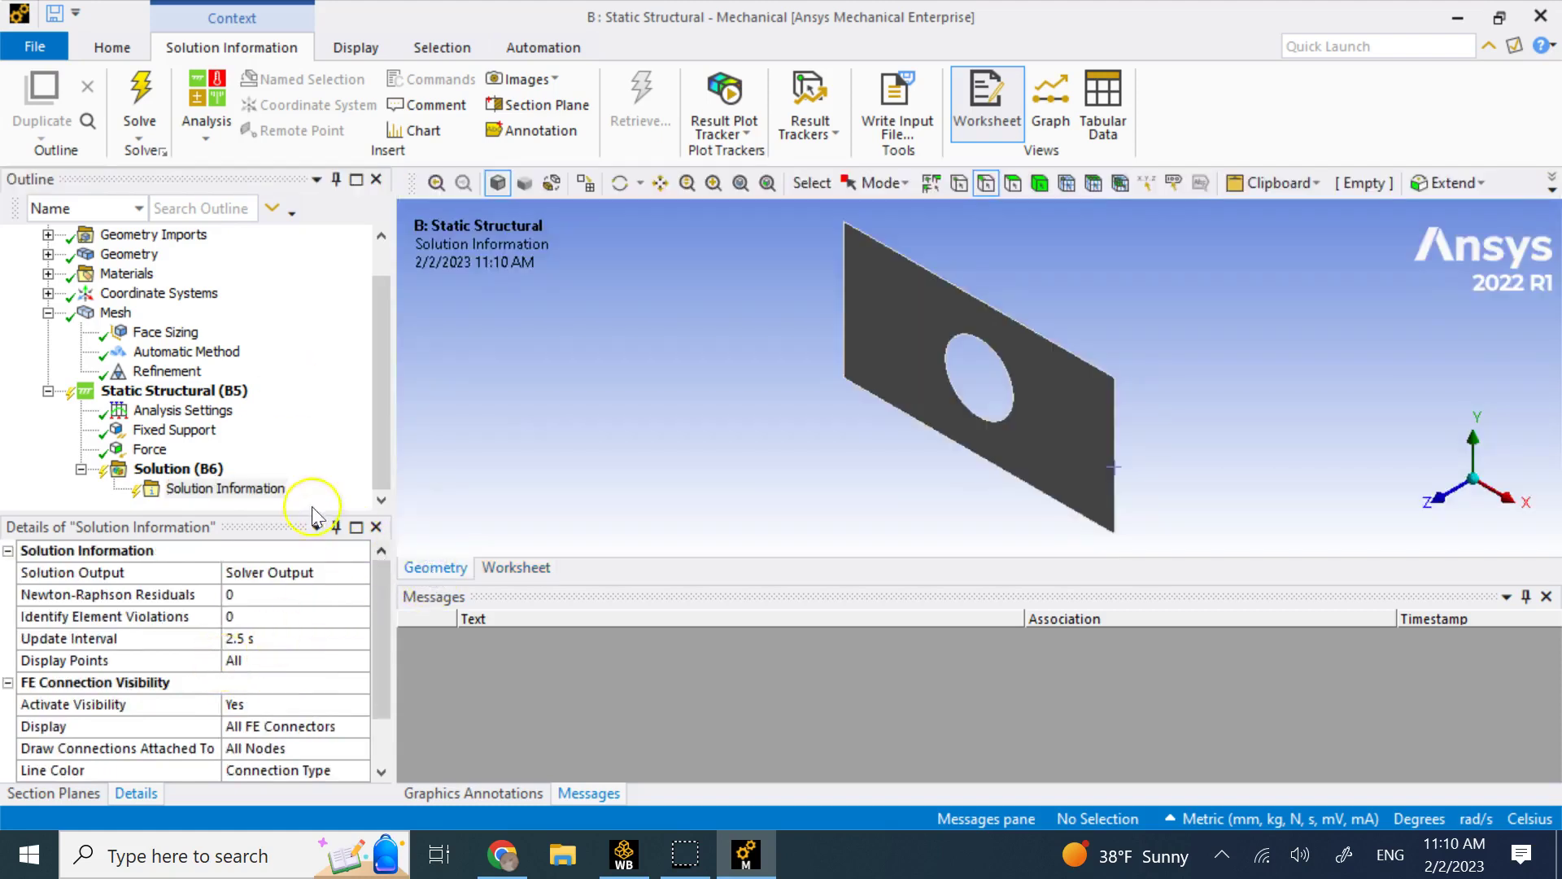
# Add a directional deformation result along the X Axis to the solution for all bodies
pyautogui.rightClick(200, 470)
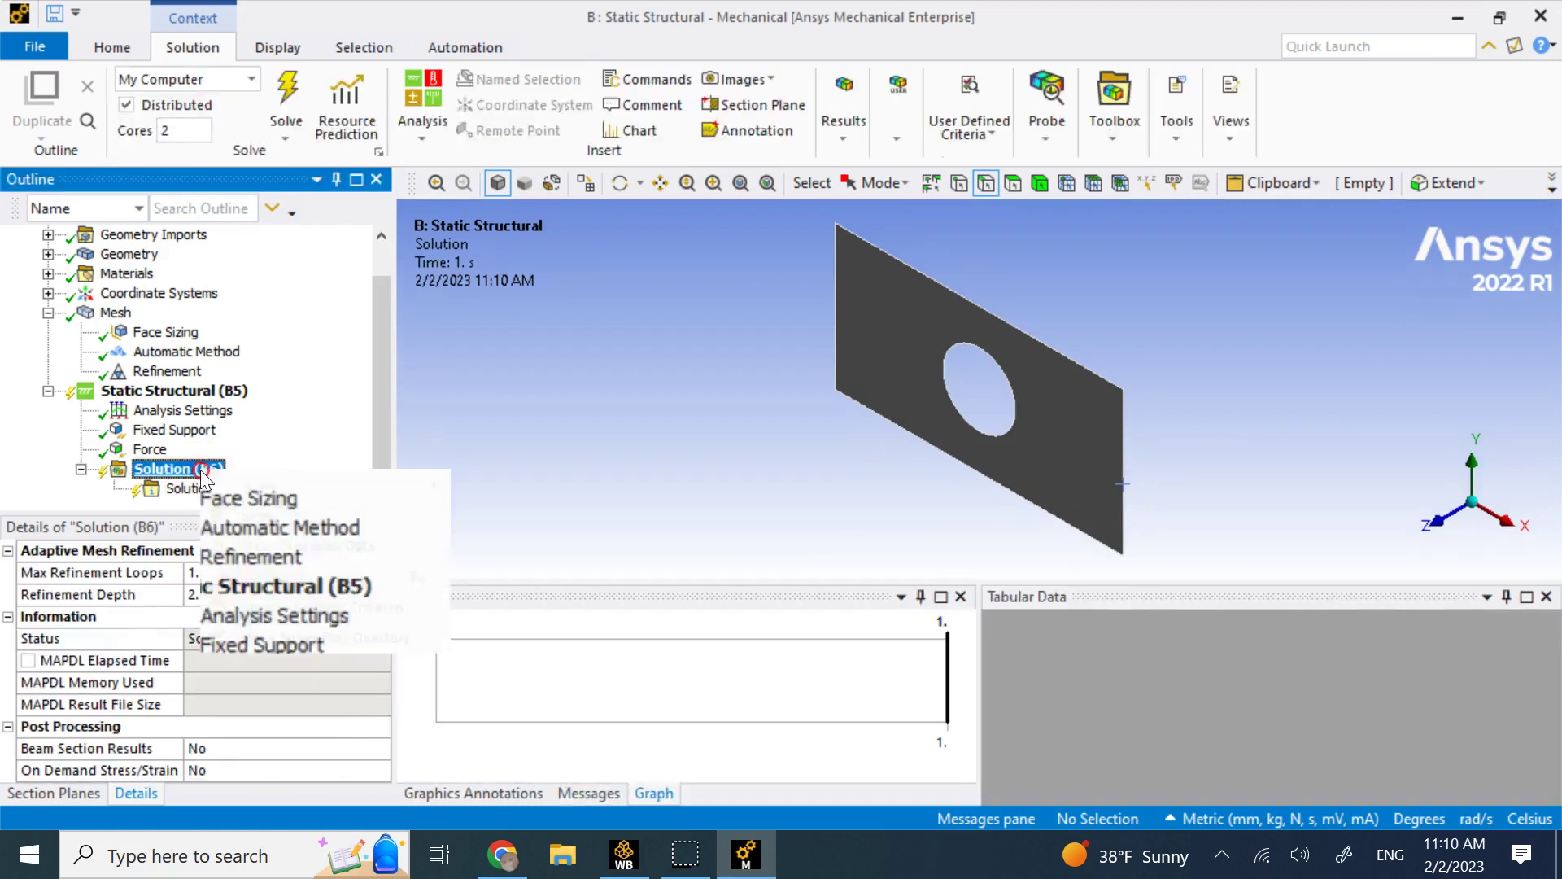
pyautogui.moveTo(273, 486)
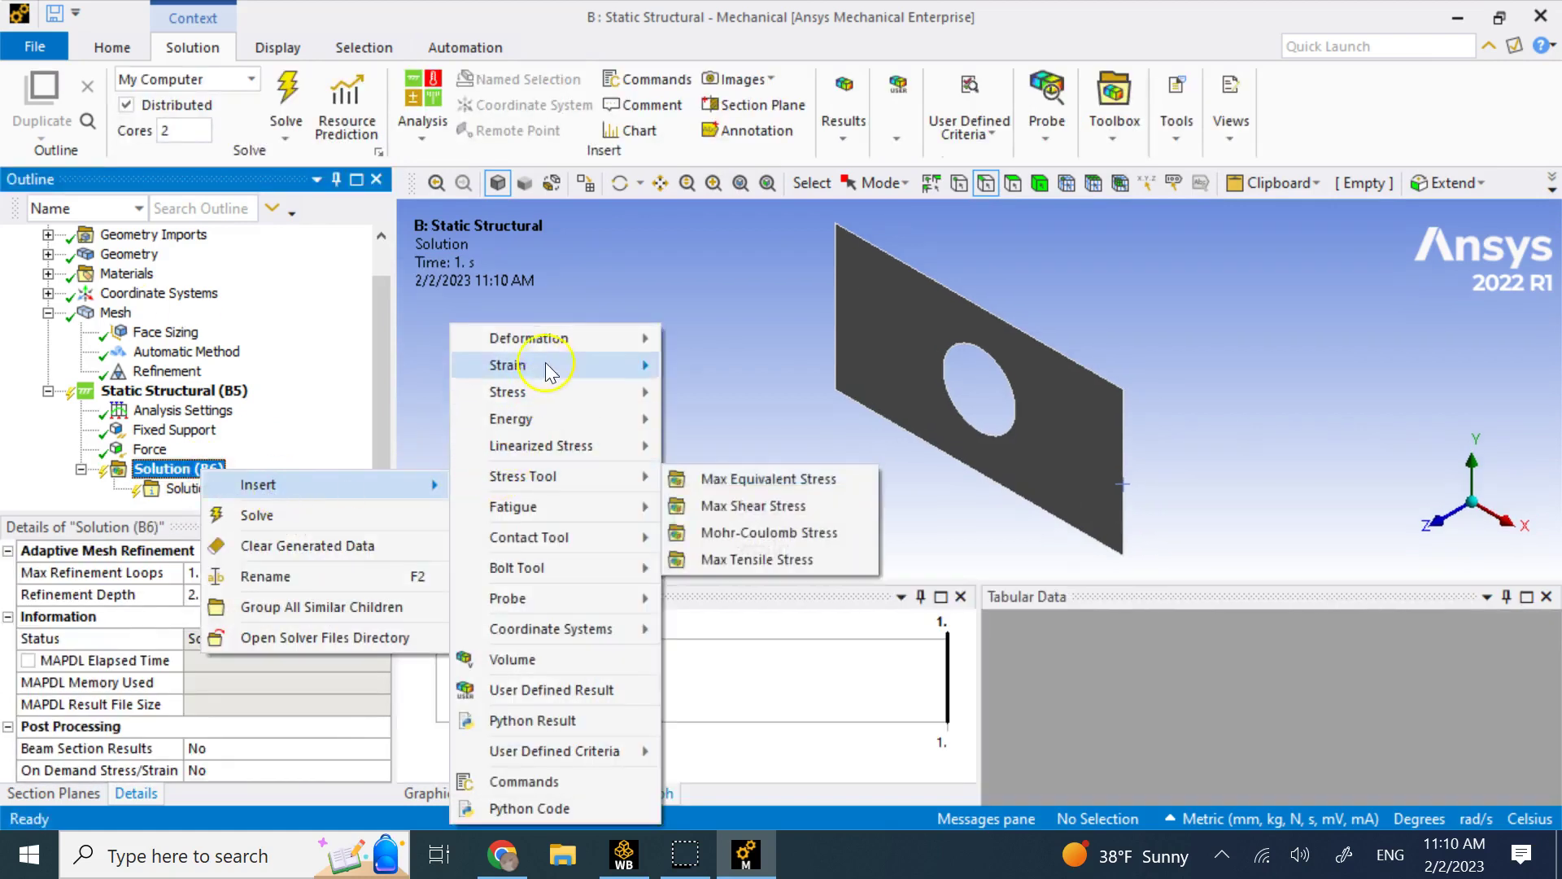
pyautogui.moveTo(553, 352)
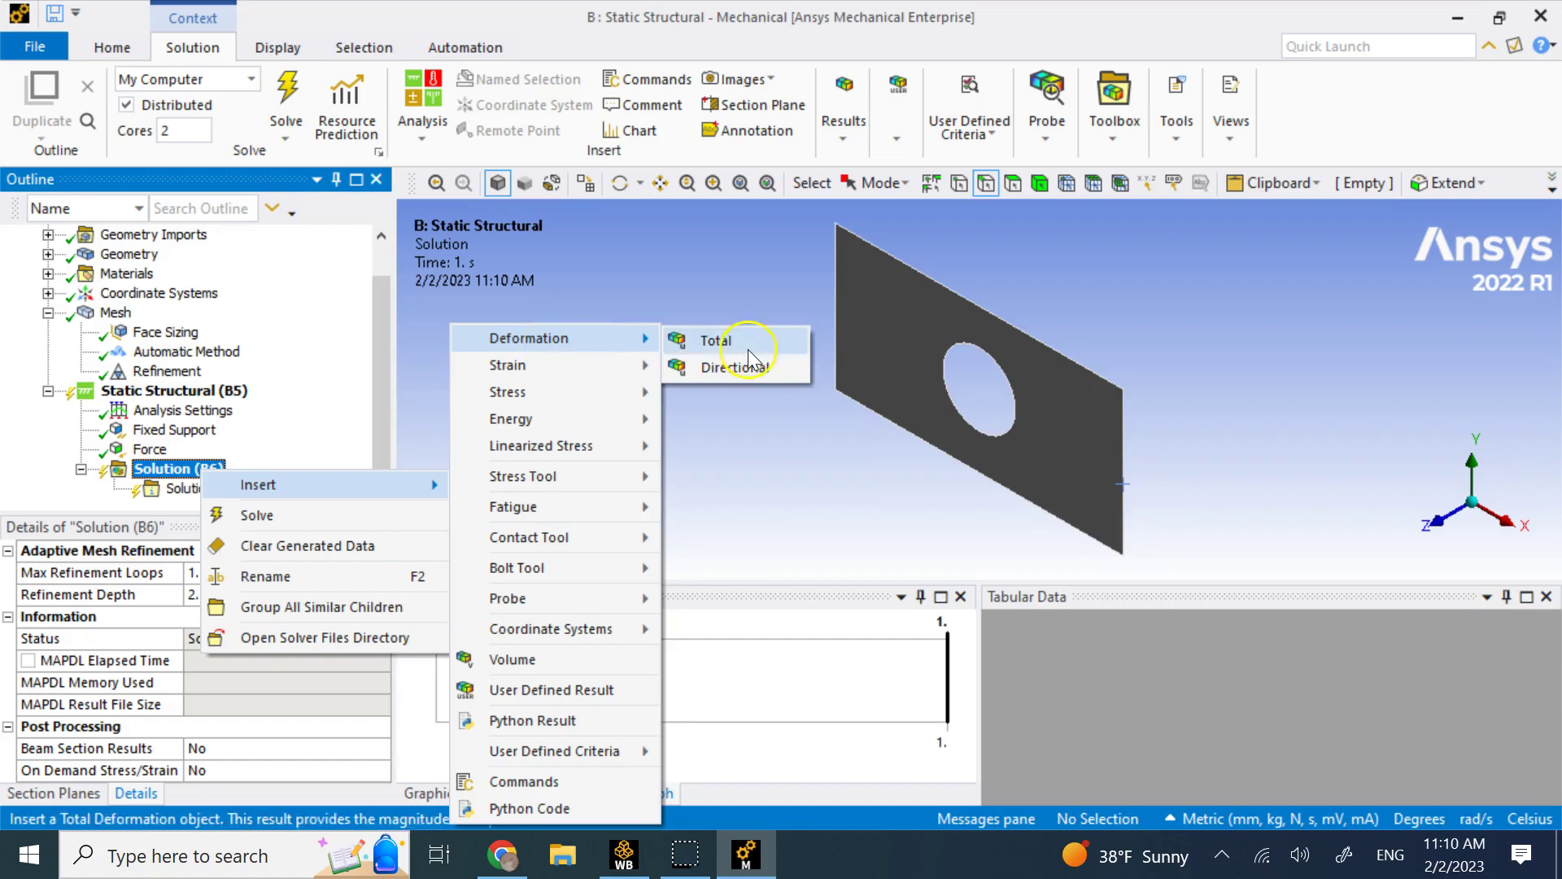
pyautogui.click(732, 370)
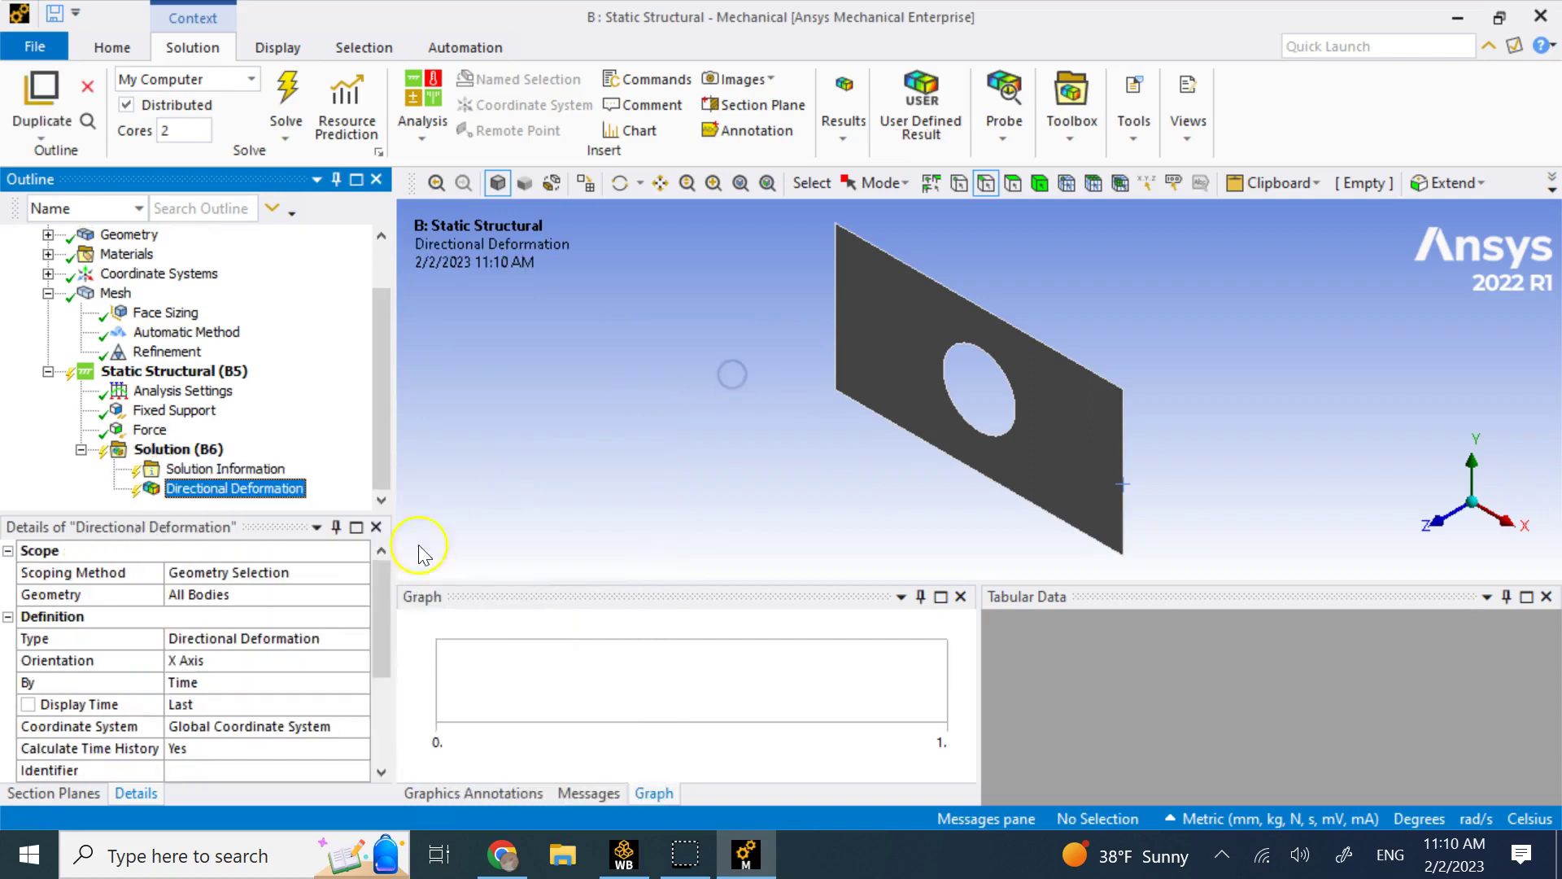
pyautogui.click(214, 659)
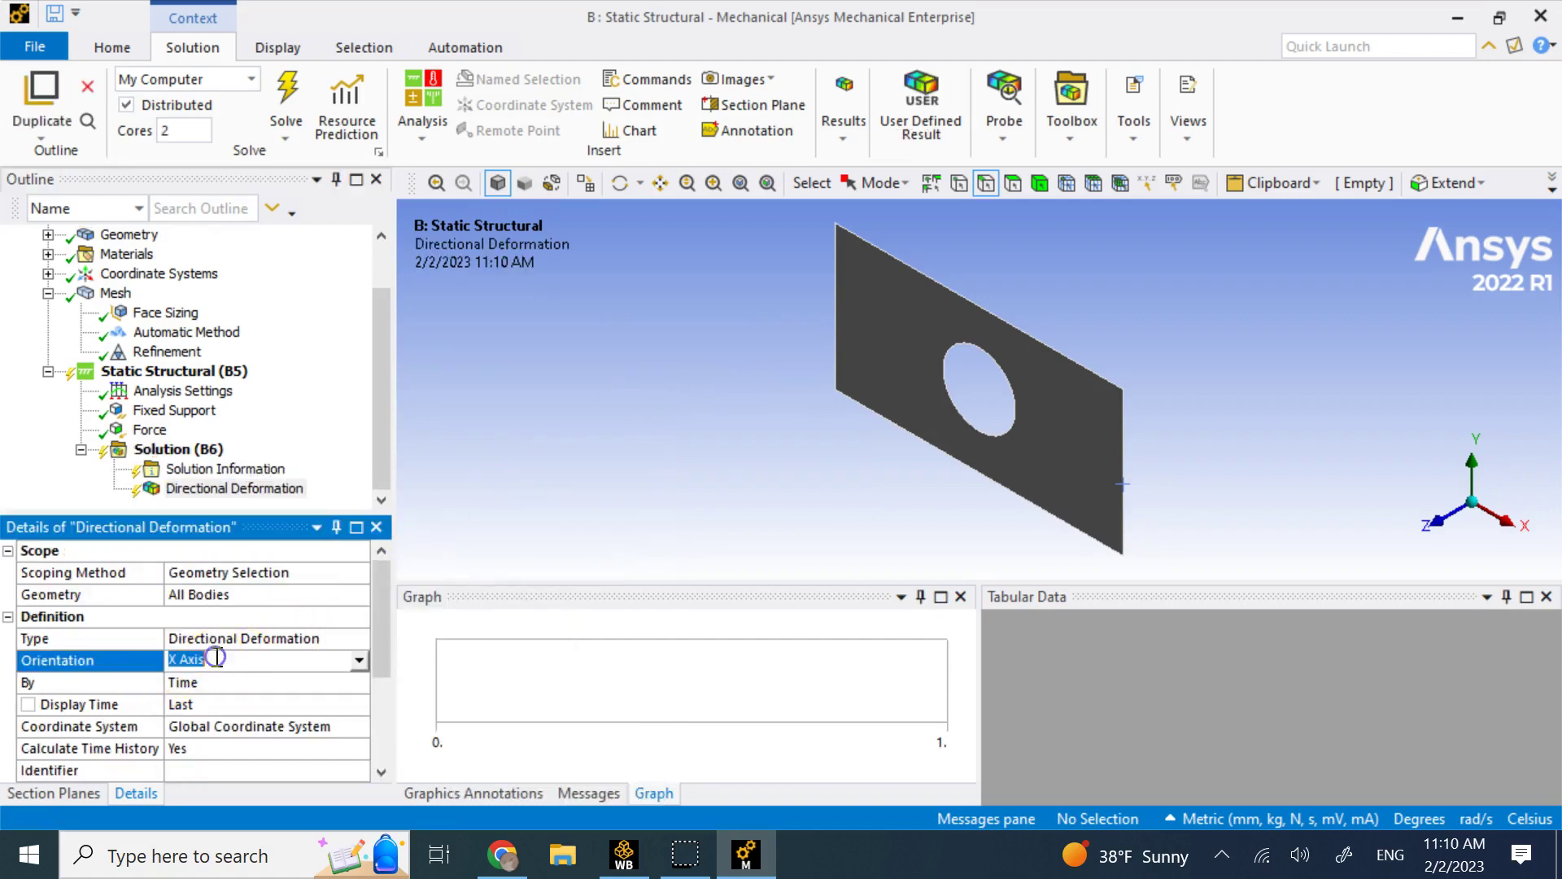
# Add an equivalent (von-Mises) stress result to the solution
pyautogui.rightClick(195, 453)
pyautogui.moveTo(324, 473)
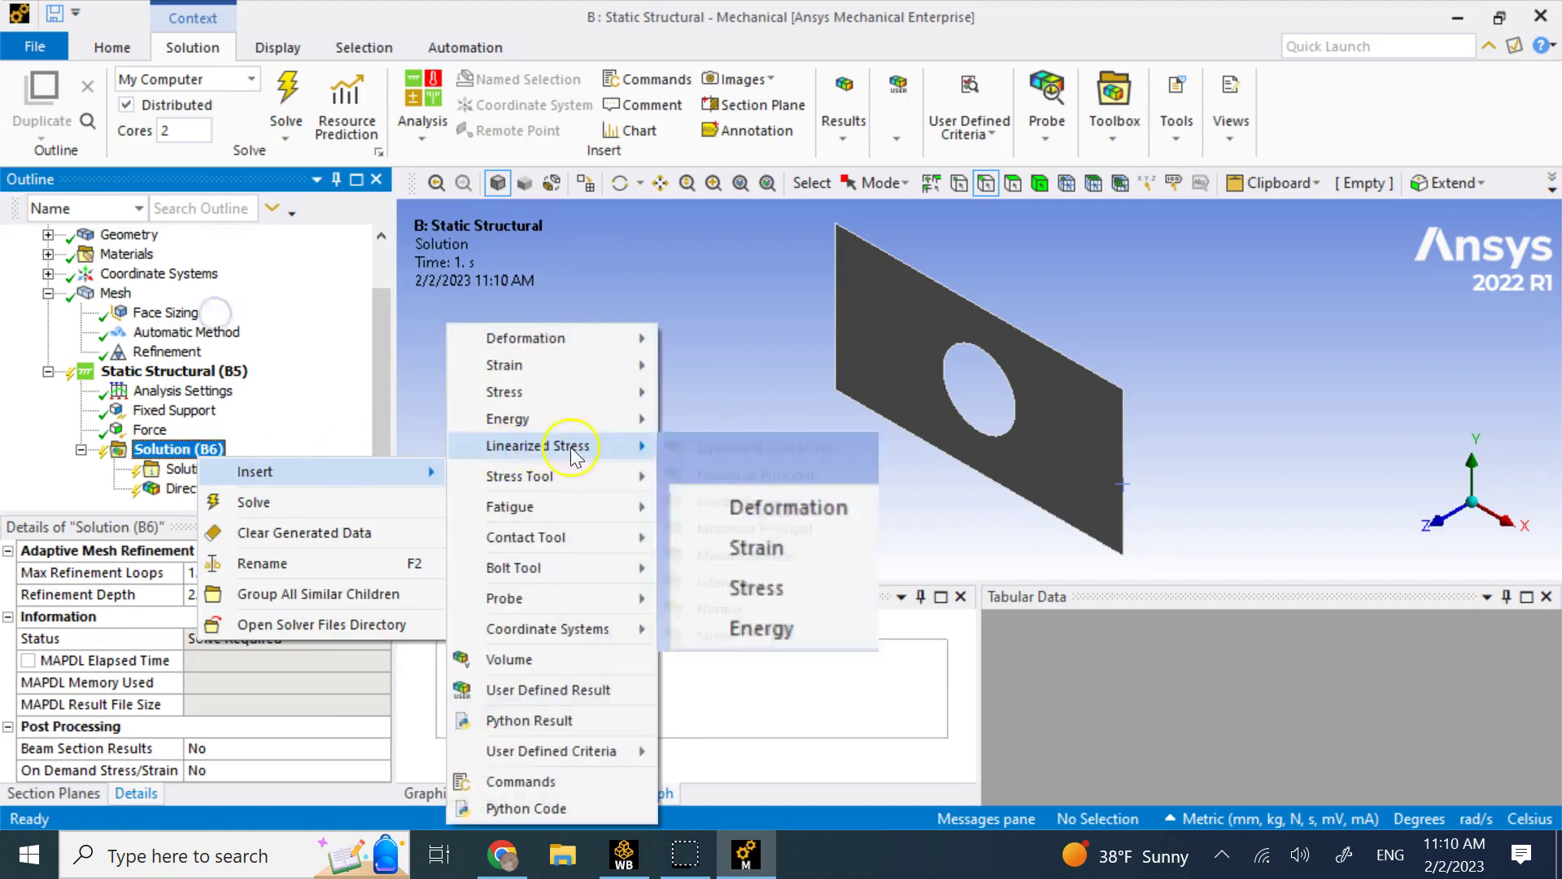
pyautogui.moveTo(582, 415)
pyautogui.click(695, 394)
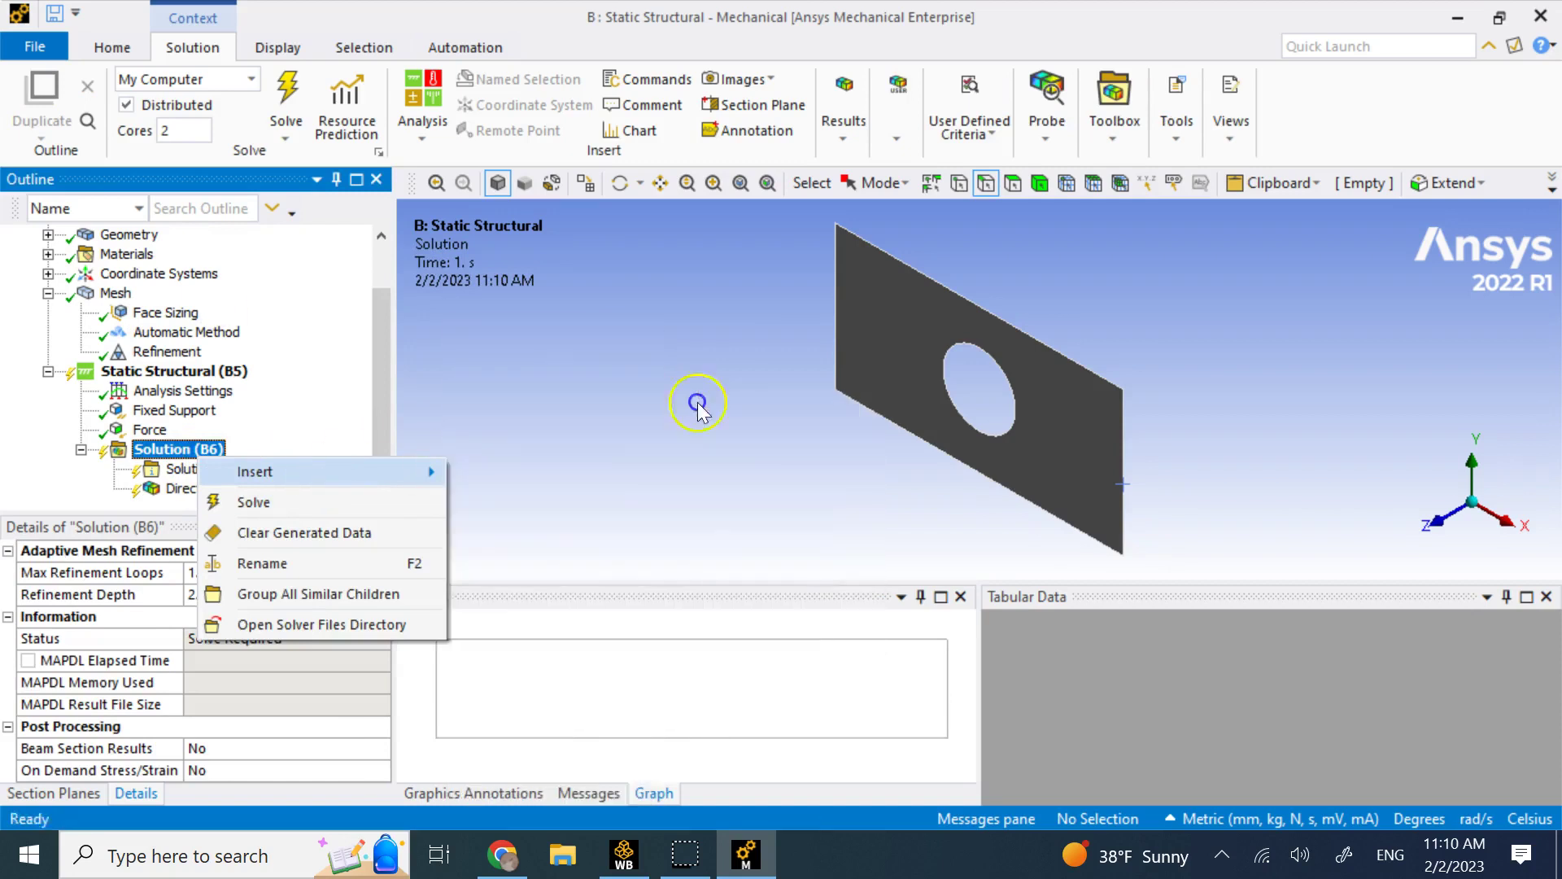
# Add a stress tool based on Max Equivalent Stress to the solution and check its safety factor settings
pyautogui.rightClick(246, 429)
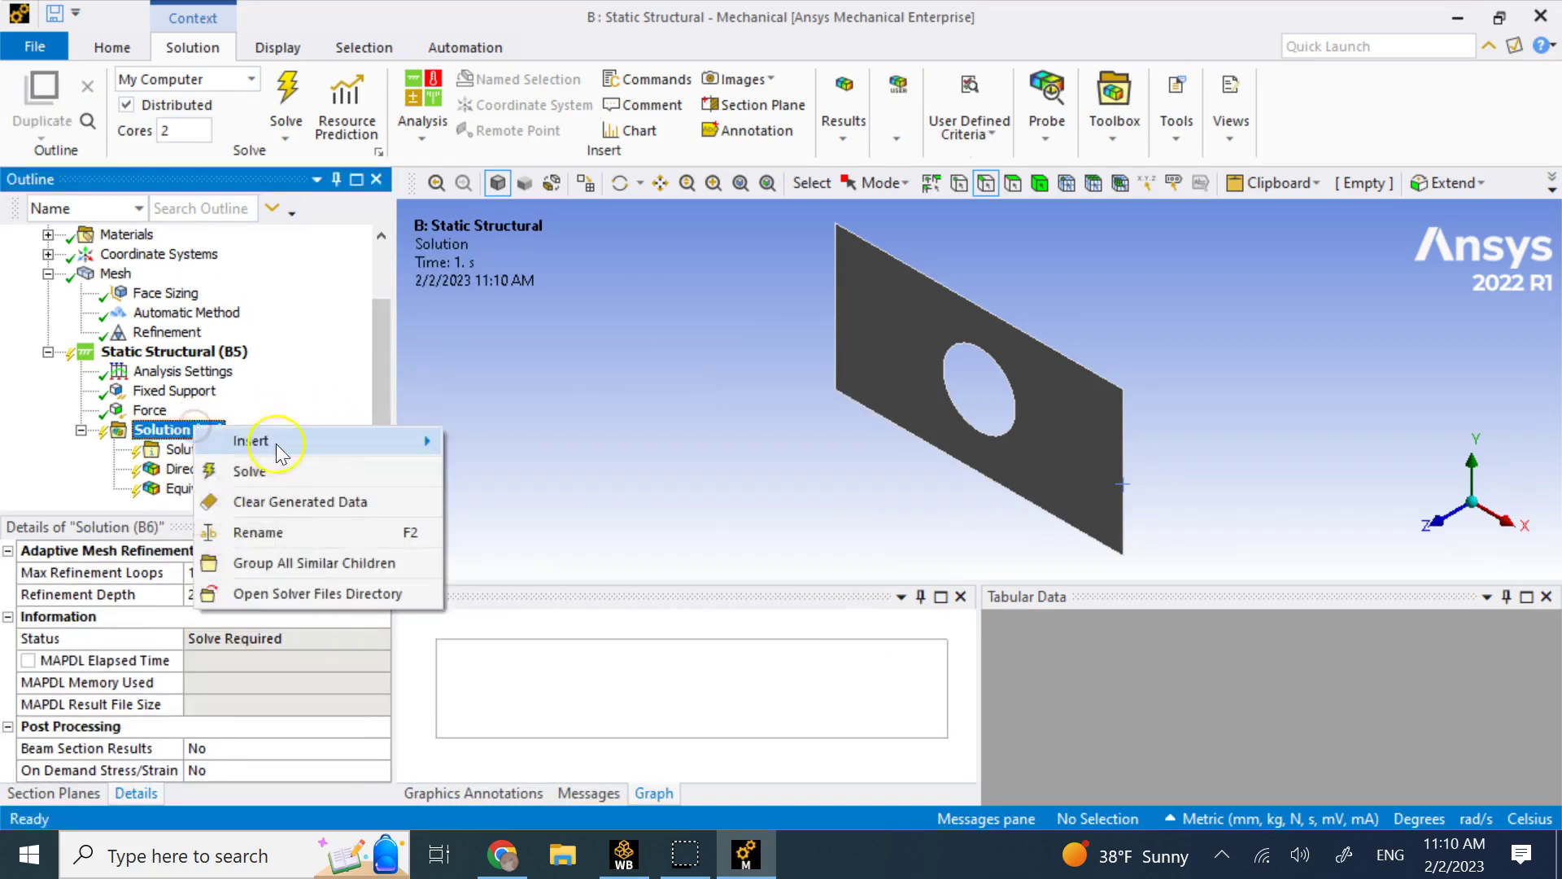
pyautogui.moveTo(294, 455)
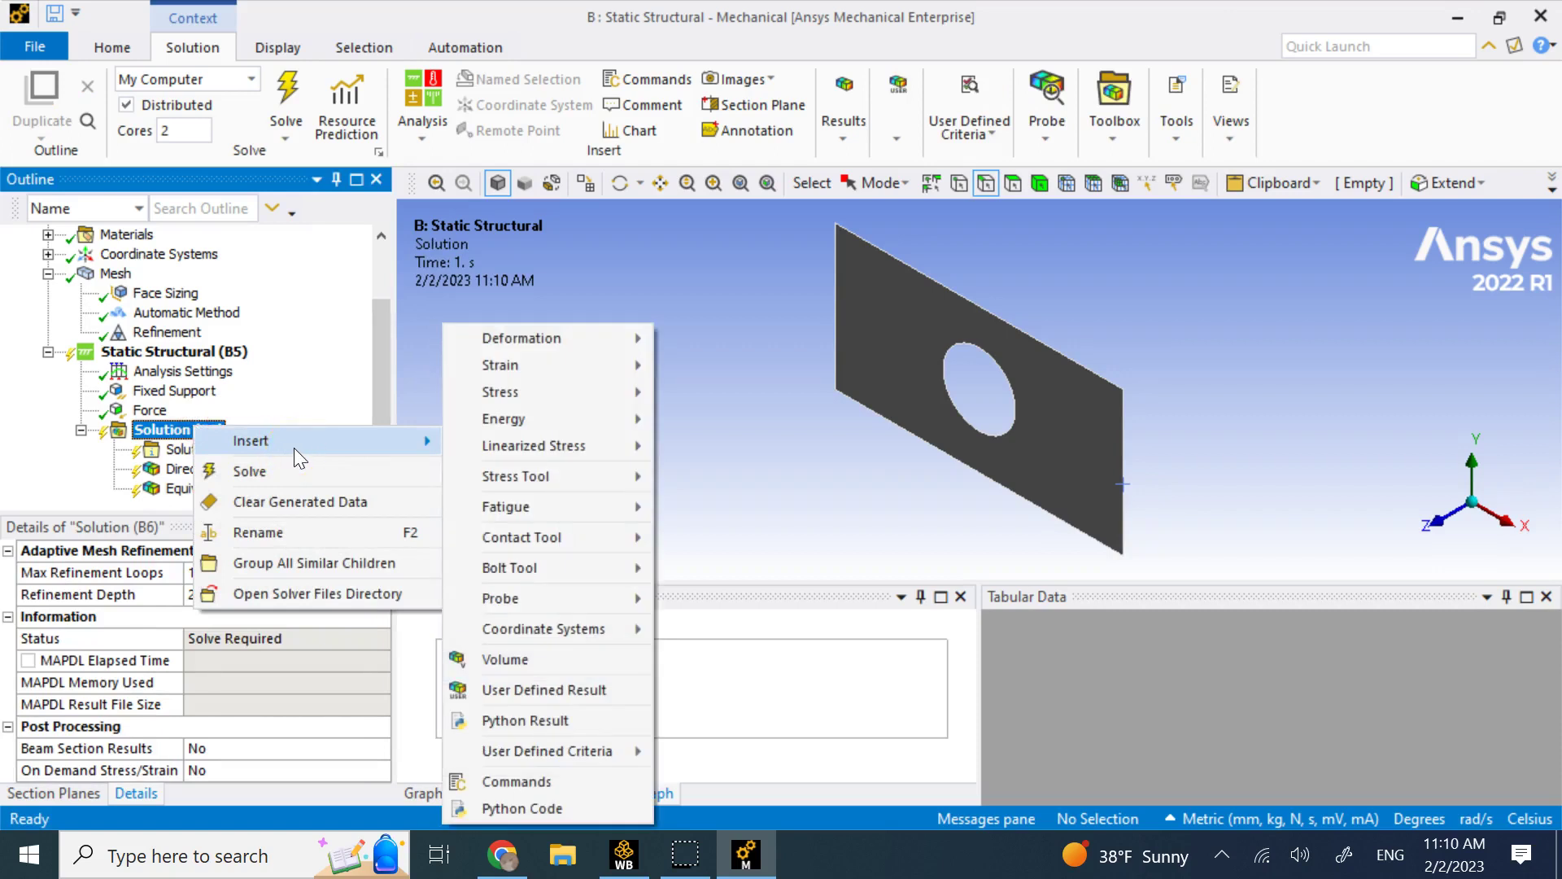
pyautogui.moveTo(537, 476)
pyautogui.click(713, 483)
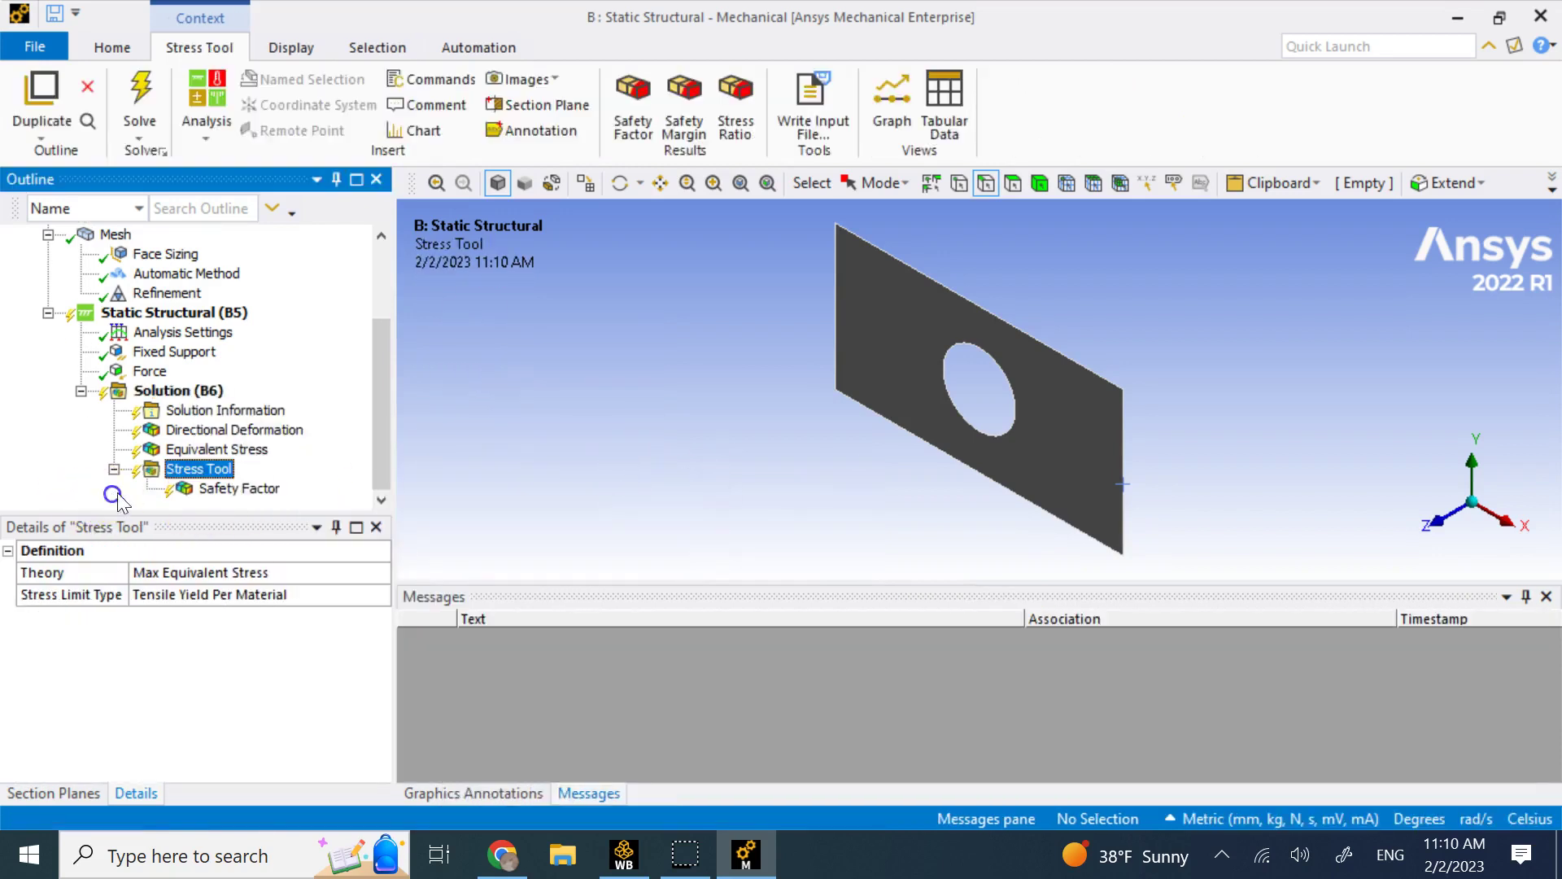
pyautogui.click(236, 488)
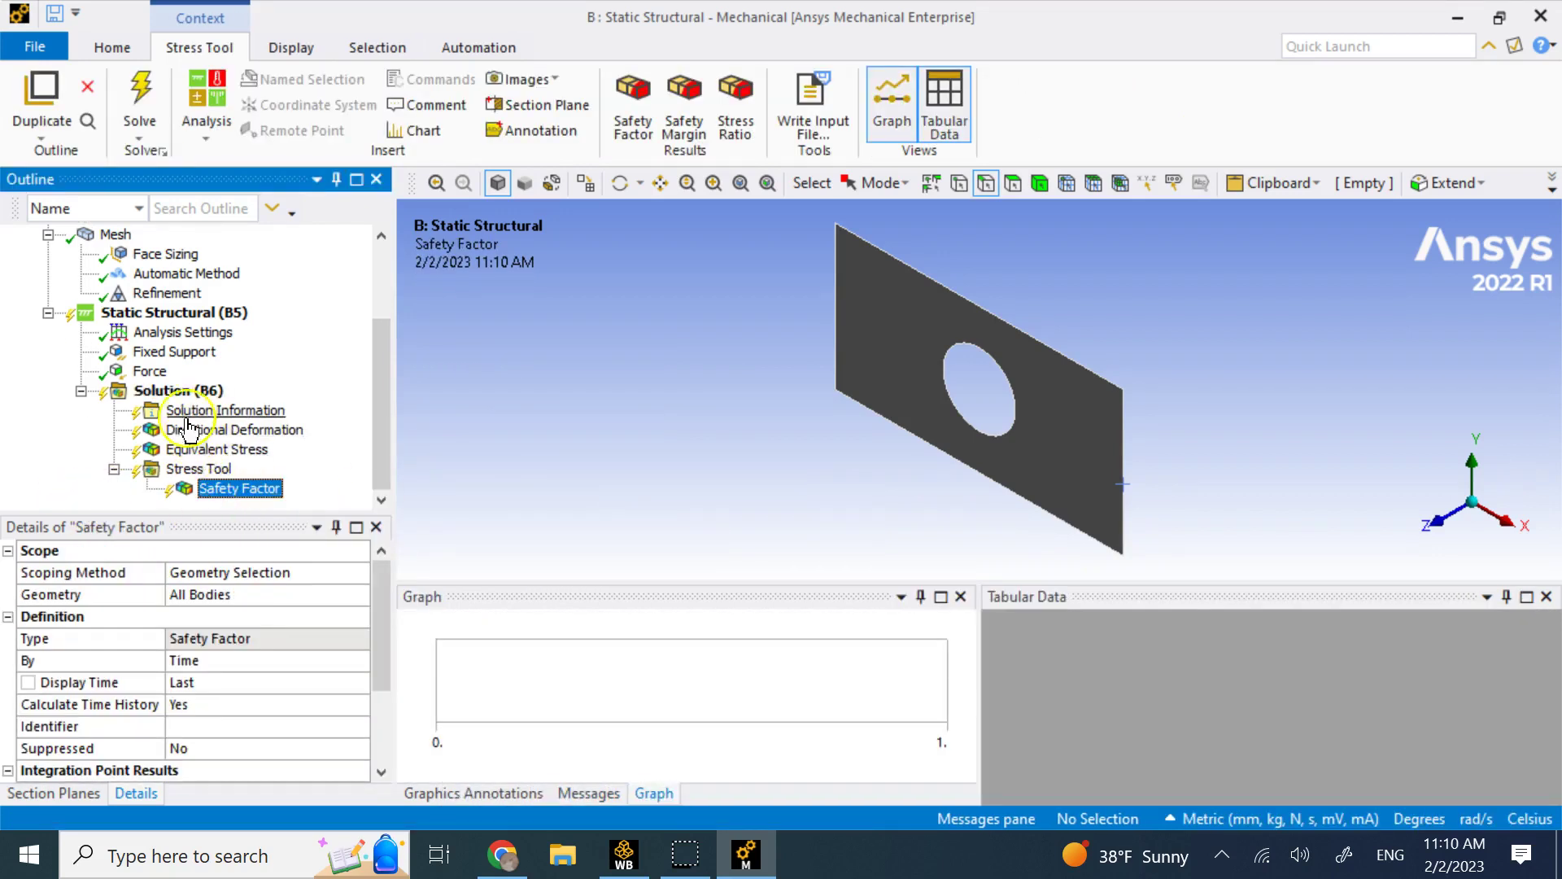
# Solve the static structural analysis with all the added results
pyautogui.click(179, 391)
pyautogui.rightClick(184, 393)
pyautogui.click(244, 440)
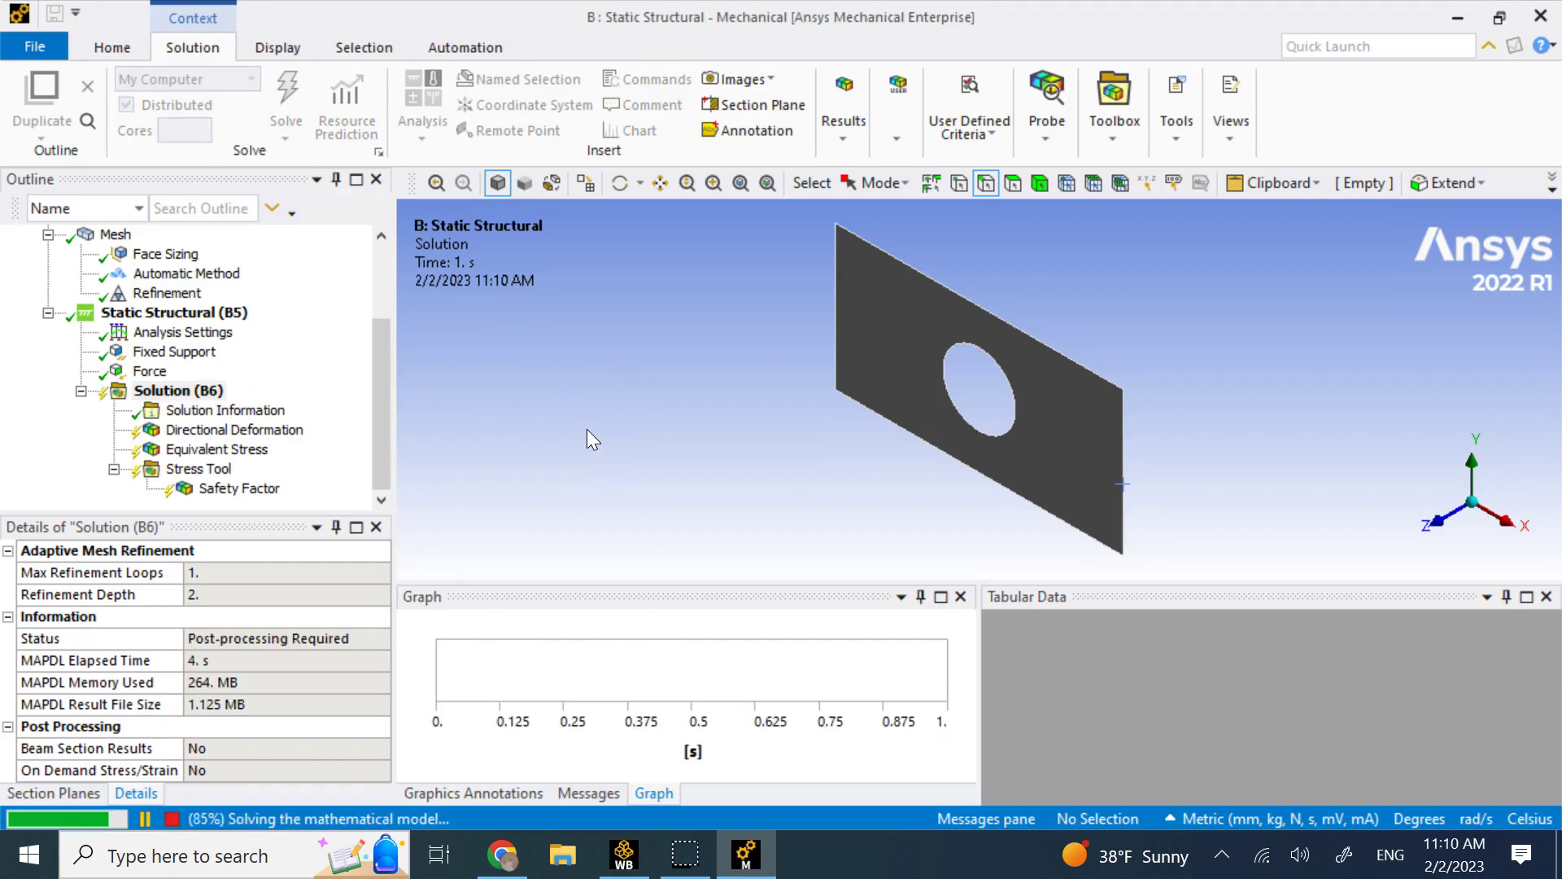
# Display the plate's X-axis directional deformation contours and its equivalent stress contours
pyautogui.click(236, 429)
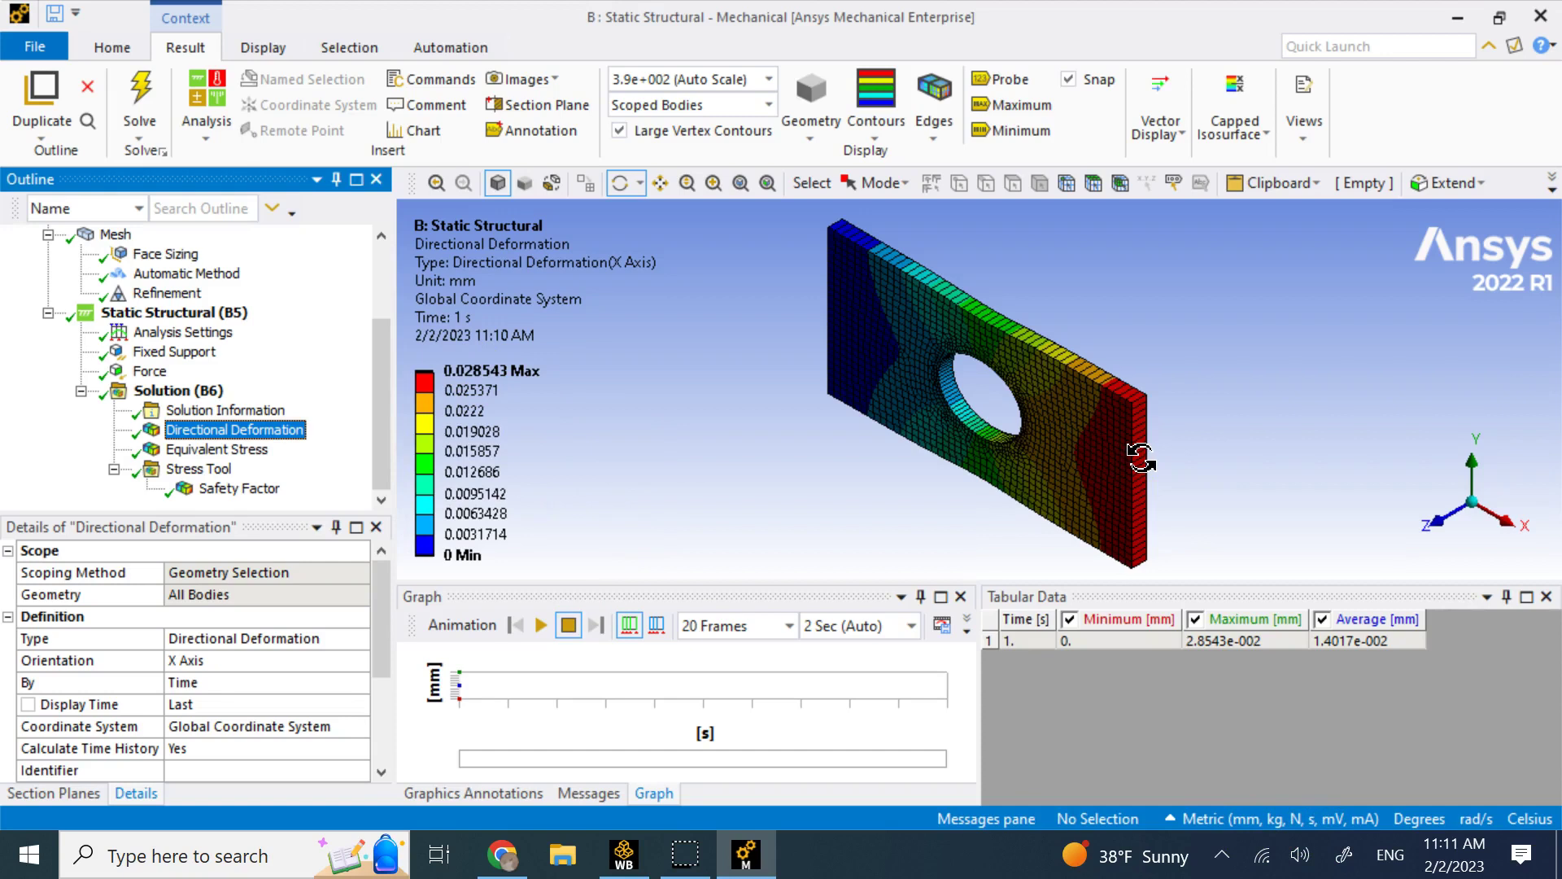
pyautogui.click(236, 449)
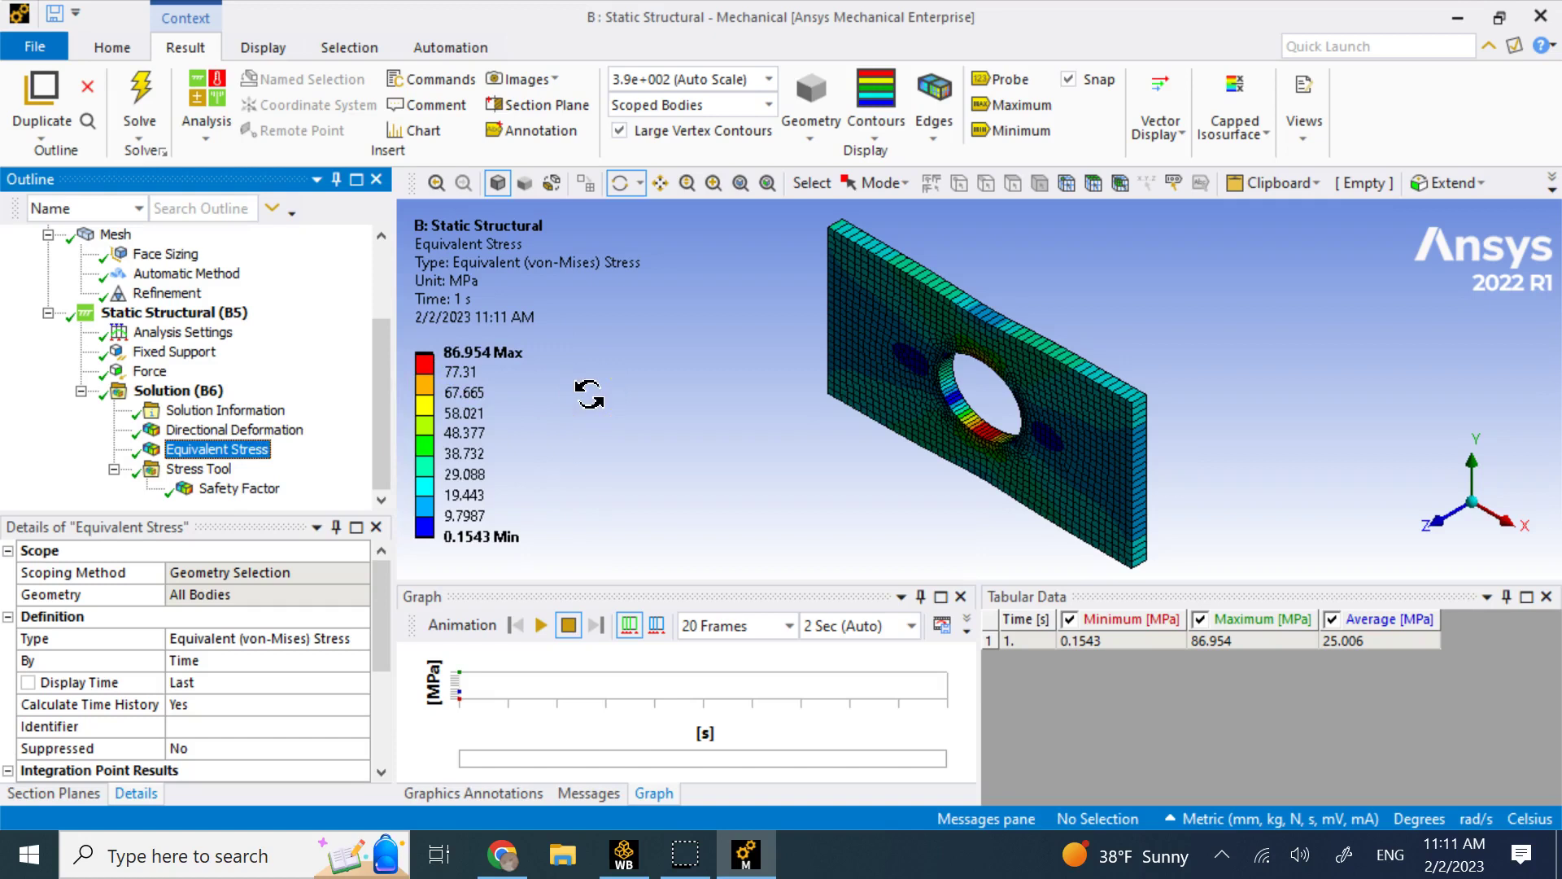
# Display the safety factor result and examine its legend limits and the contours around the hole
pyautogui.click(244, 488)
pyautogui.click(462, 380)
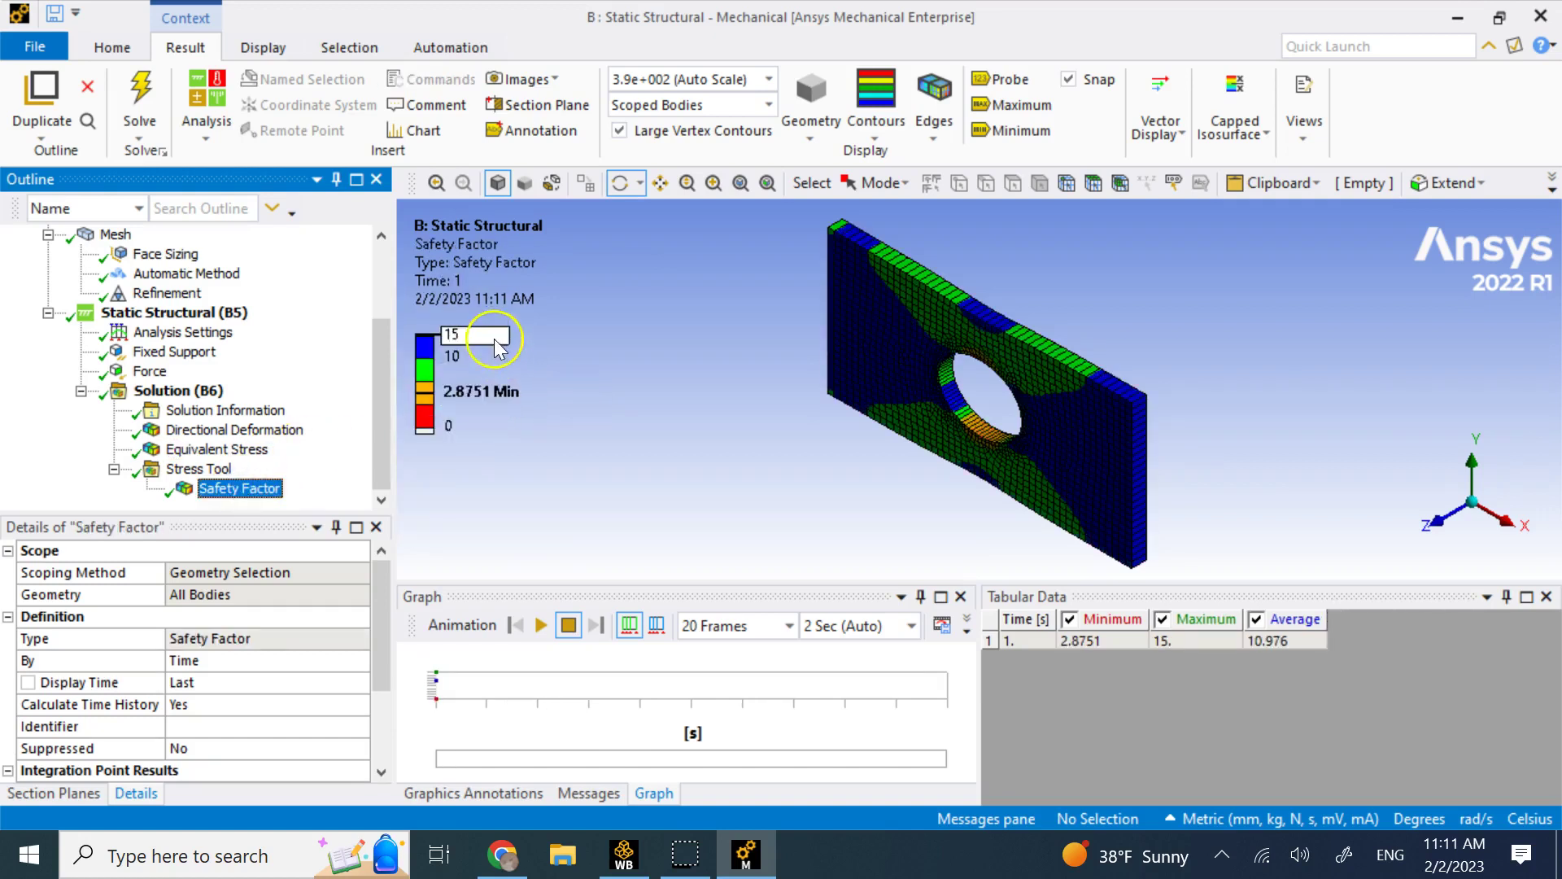
pyautogui.moveTo(469, 426)
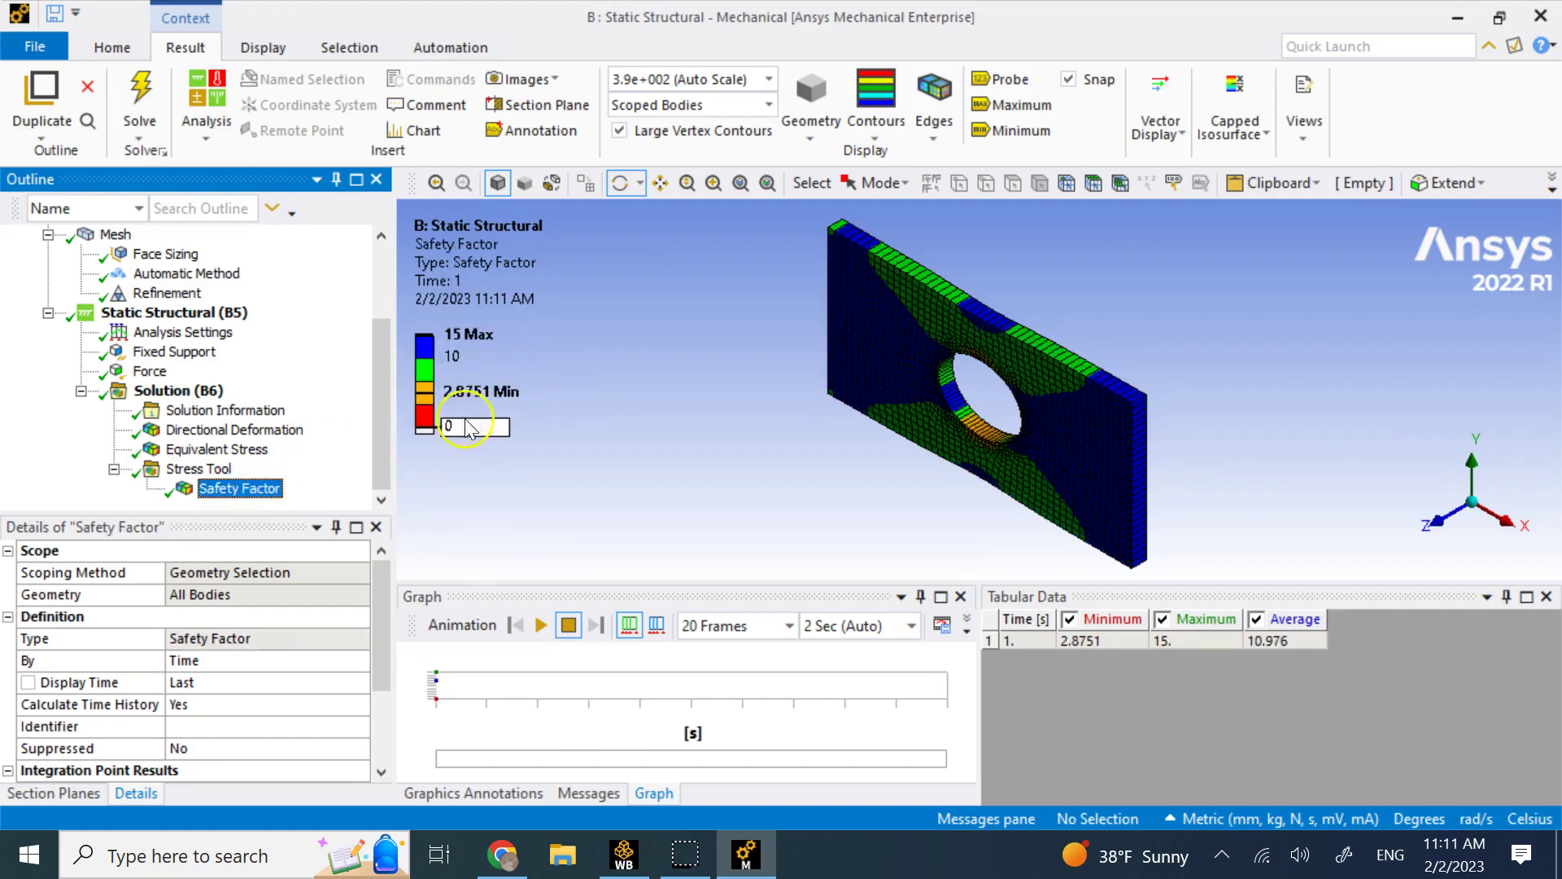
pyautogui.click(516, 396)
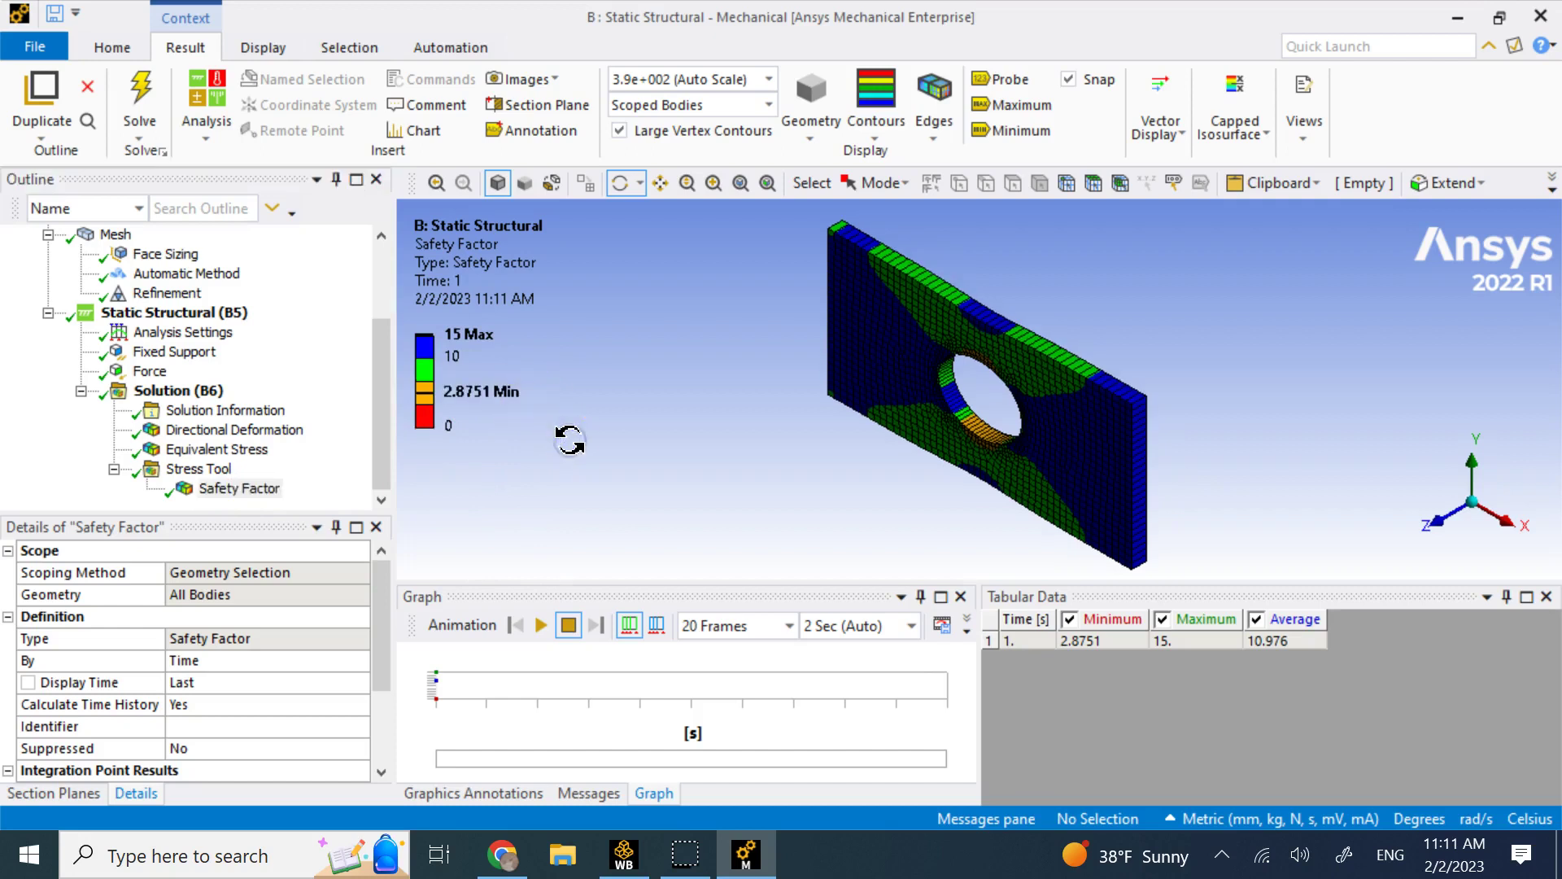
pyautogui.scroll(5, 1011, 454)
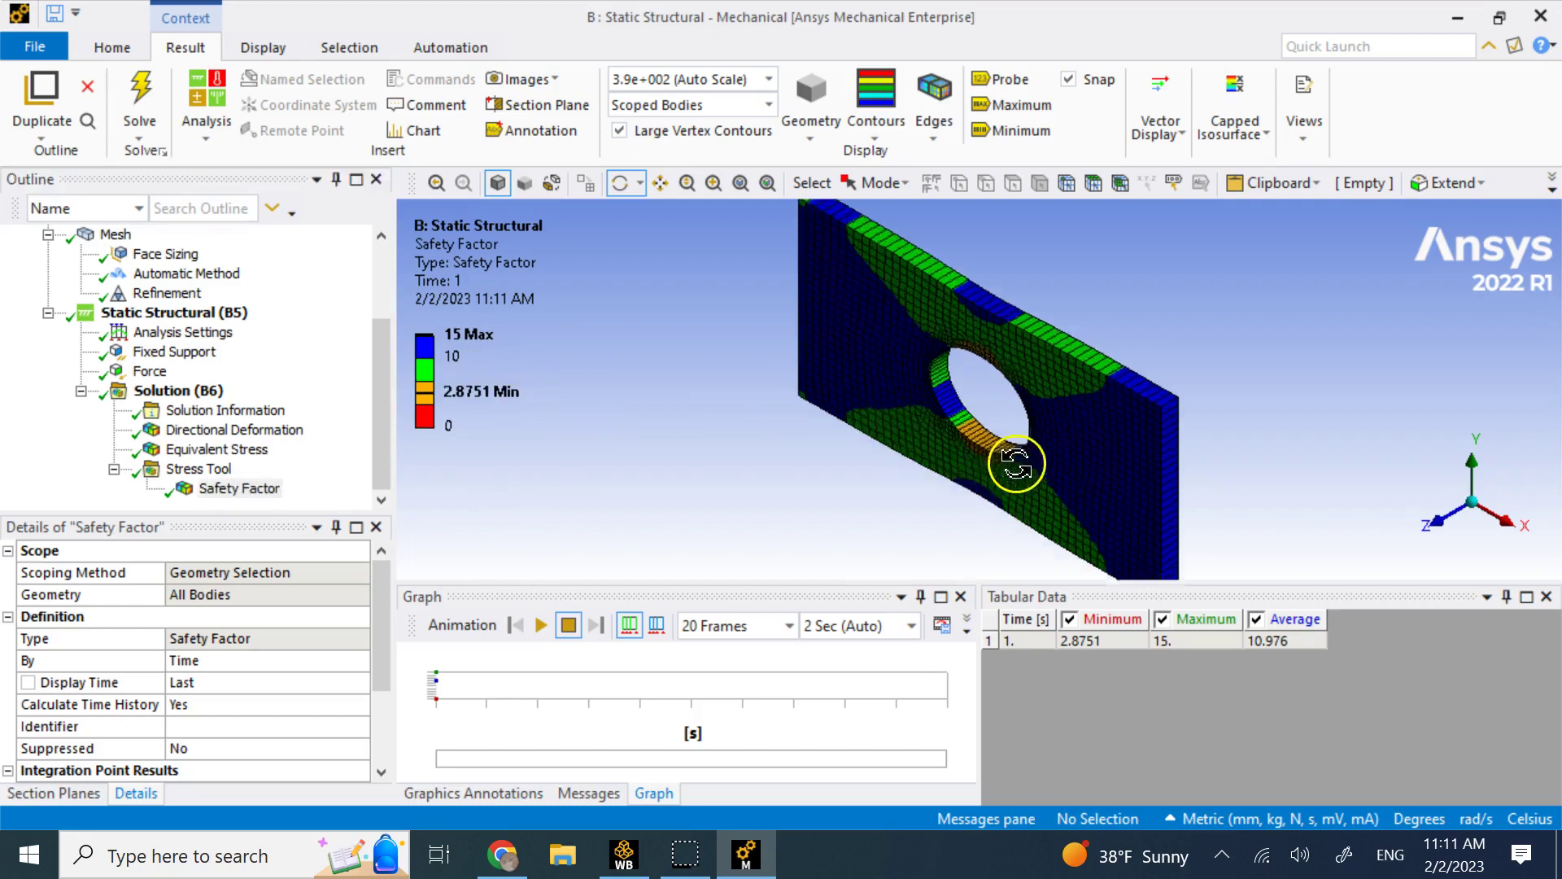
# Display the equivalent stress result and inspect the high-stress region on the hole's edge up close
pyautogui.click(222, 453)
pyautogui.moveTo(860, 457); pyautogui.dragTo(994, 466)
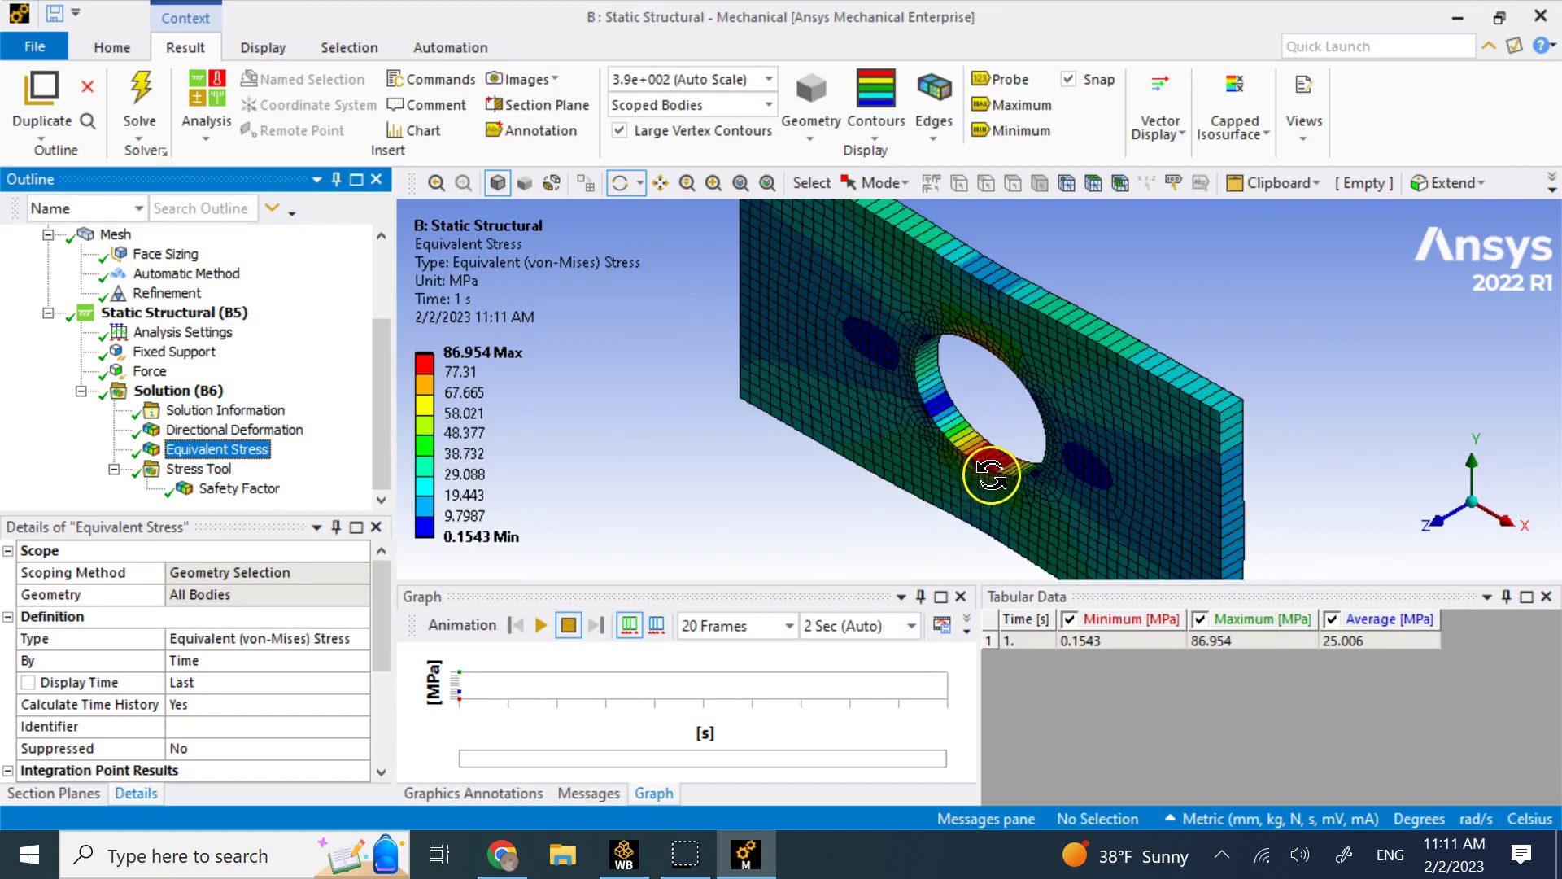
pyautogui.scroll(2, 992, 488)
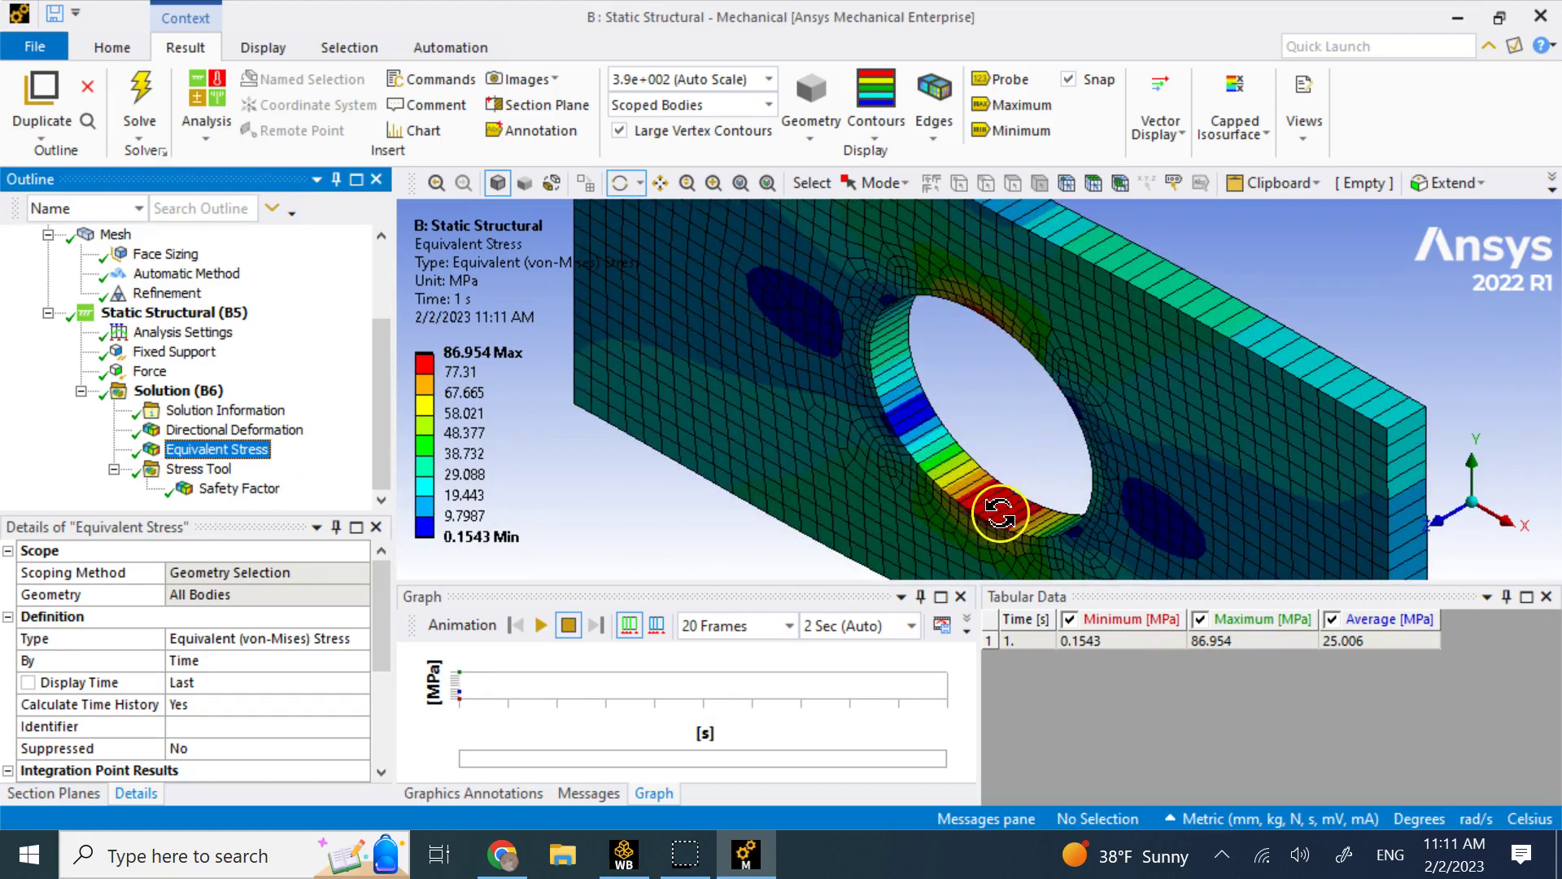
pyautogui.scroll(-2, 998, 513)
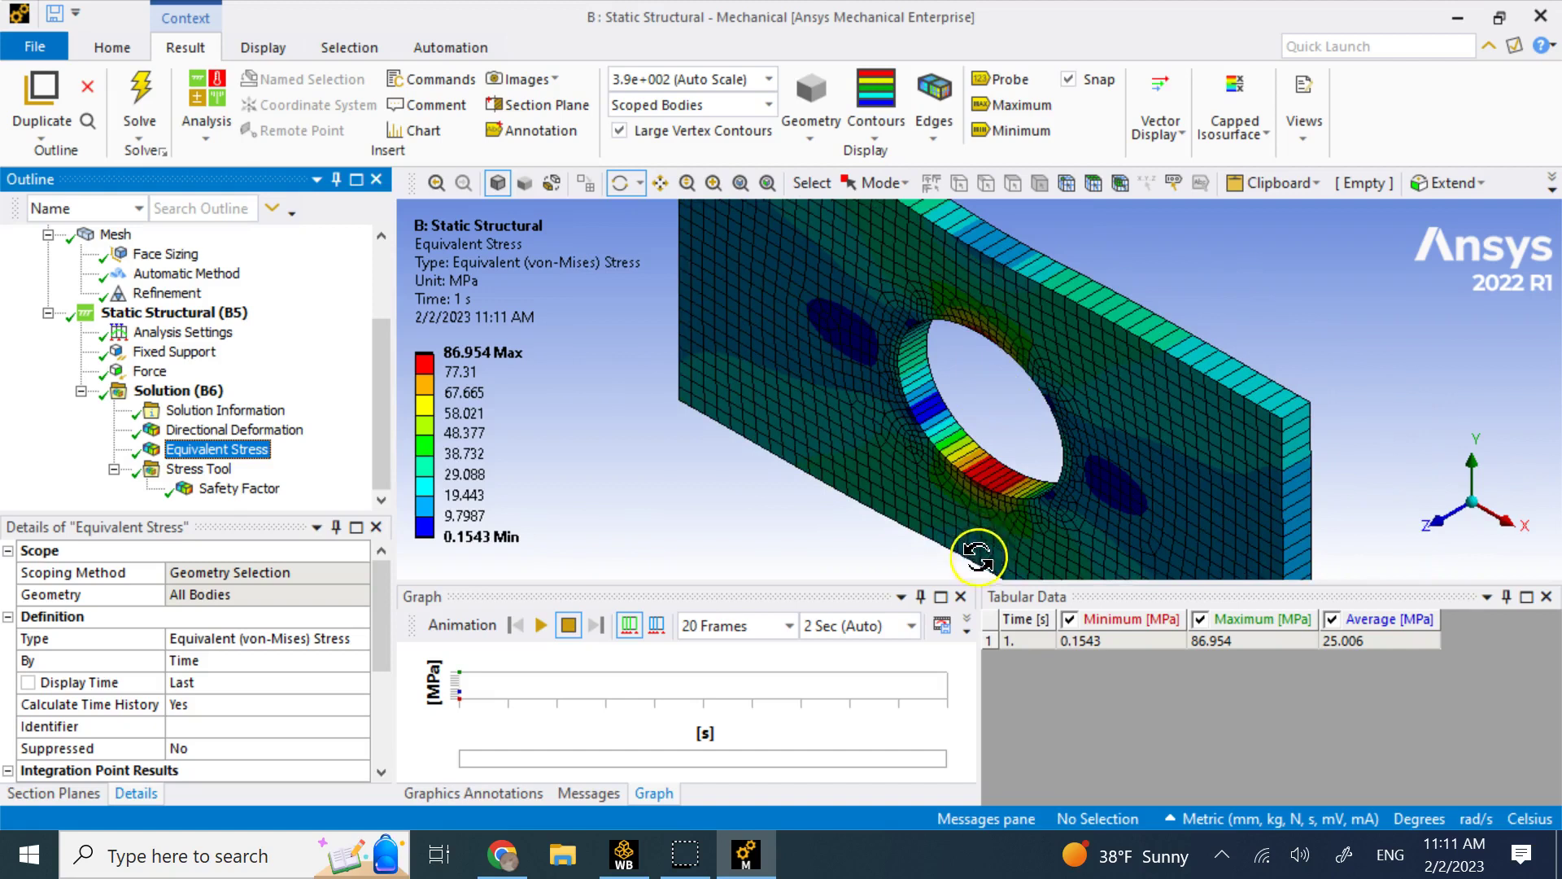
pyautogui.scroll(-3, 1013, 484)
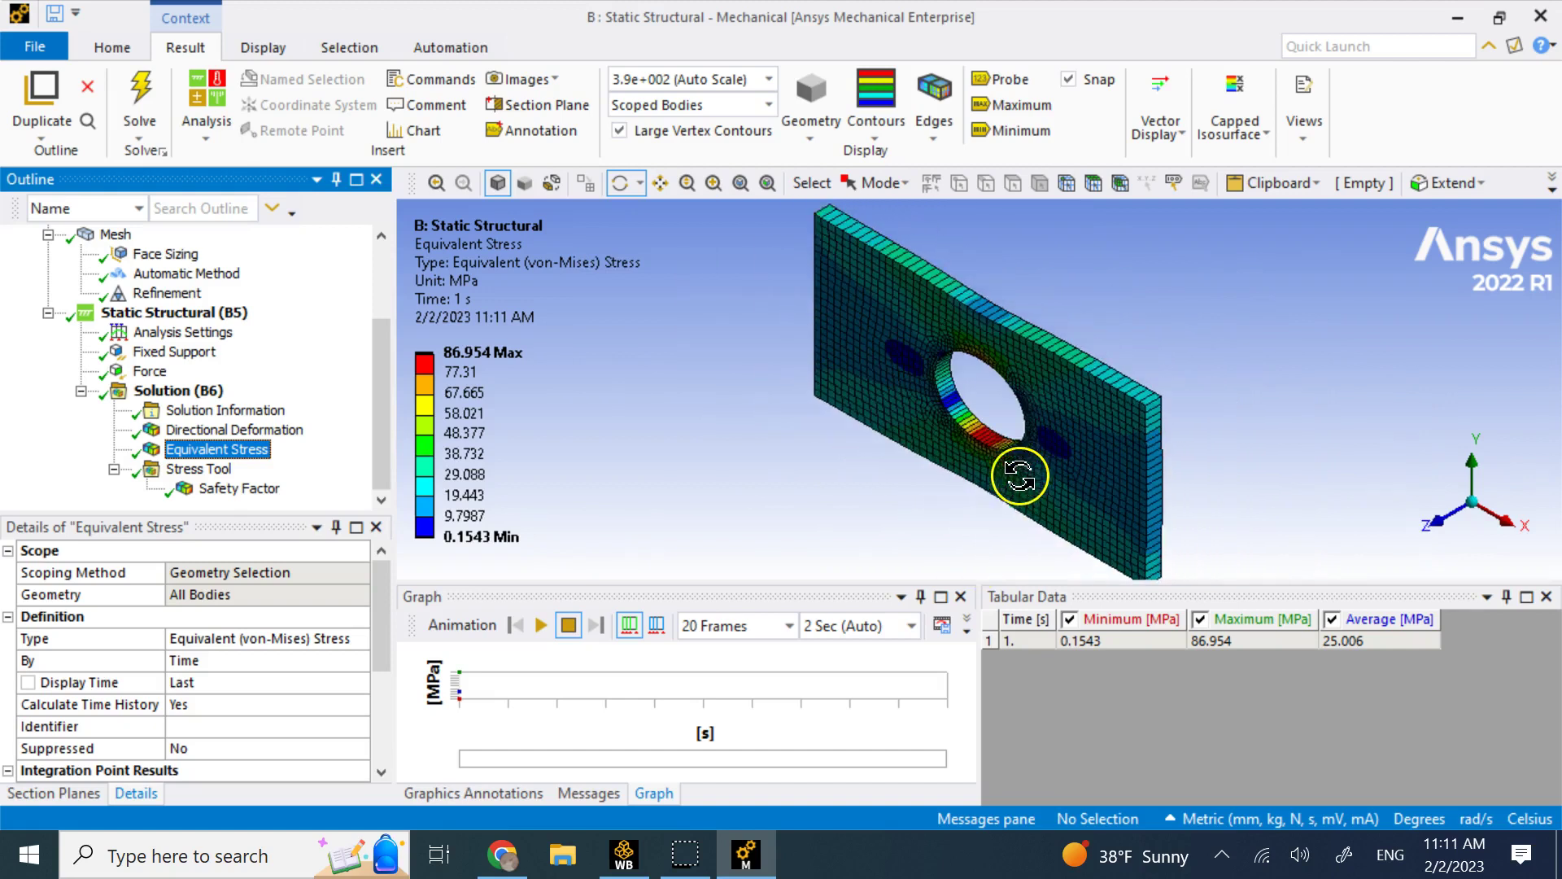
pyautogui.scroll(5, 1004, 521)
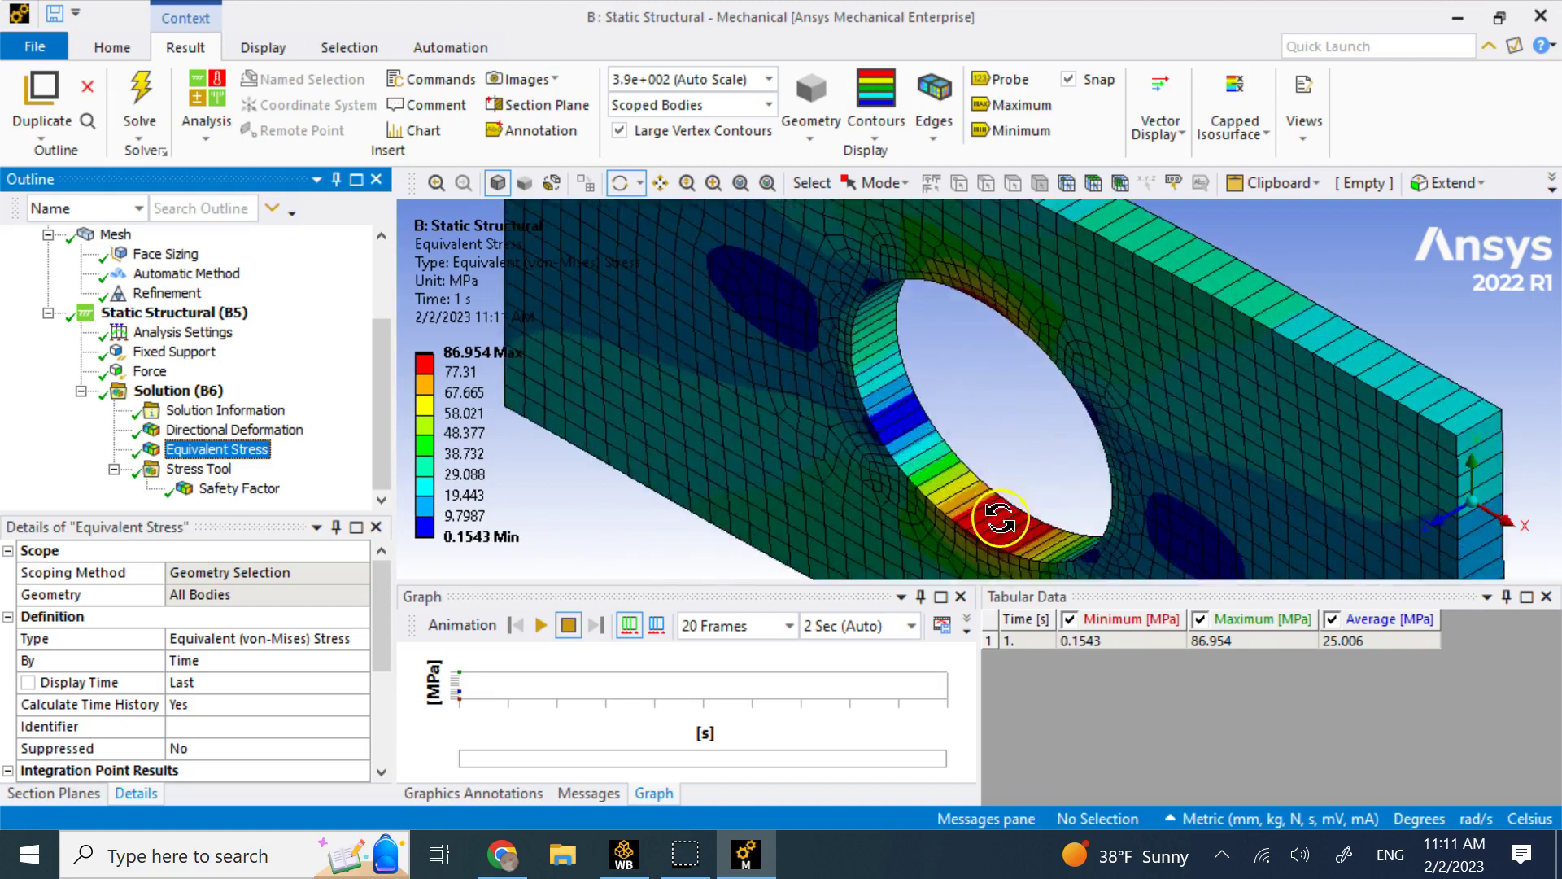
pyautogui.scroll(-1, 1007, 496)
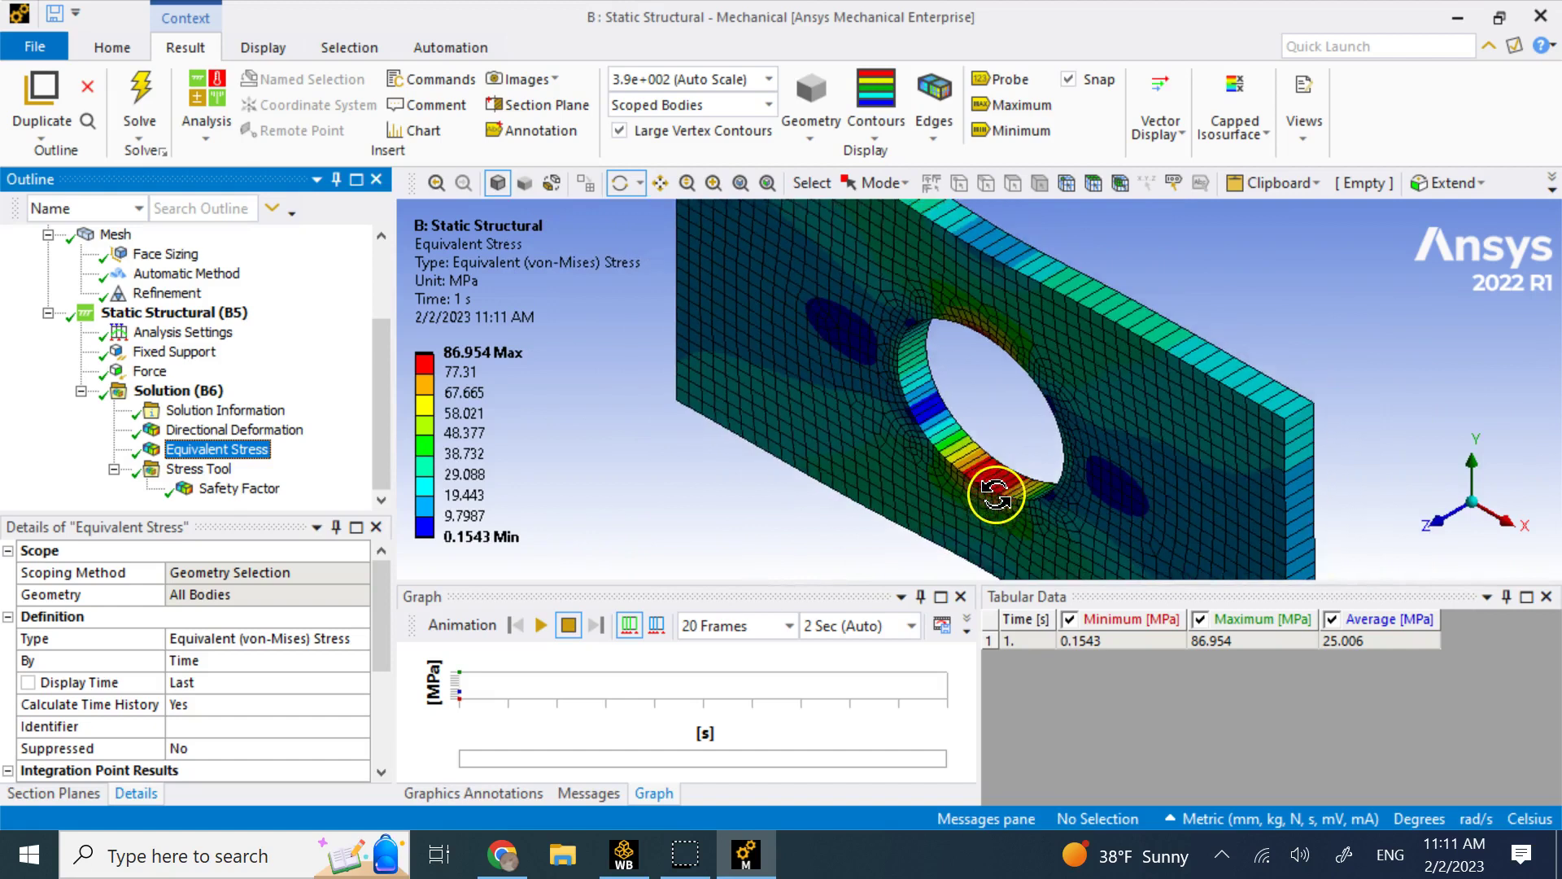
# Orient the equivalent stress plot to a front view of the XY plane and activate Single Select mode
pyautogui.click(1438, 529)
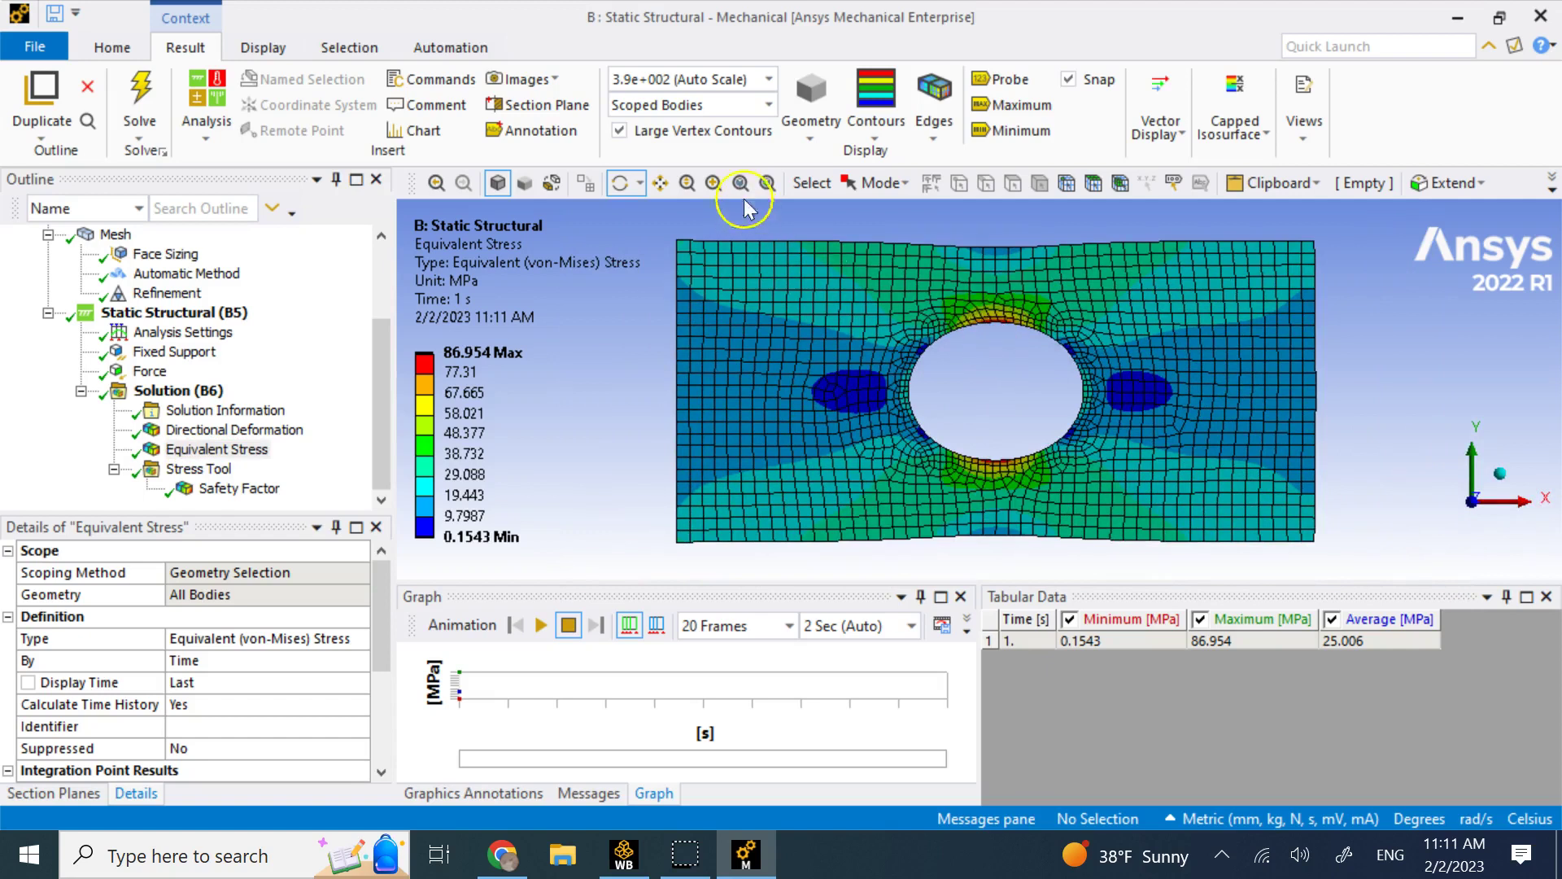
pyautogui.click(840, 192)
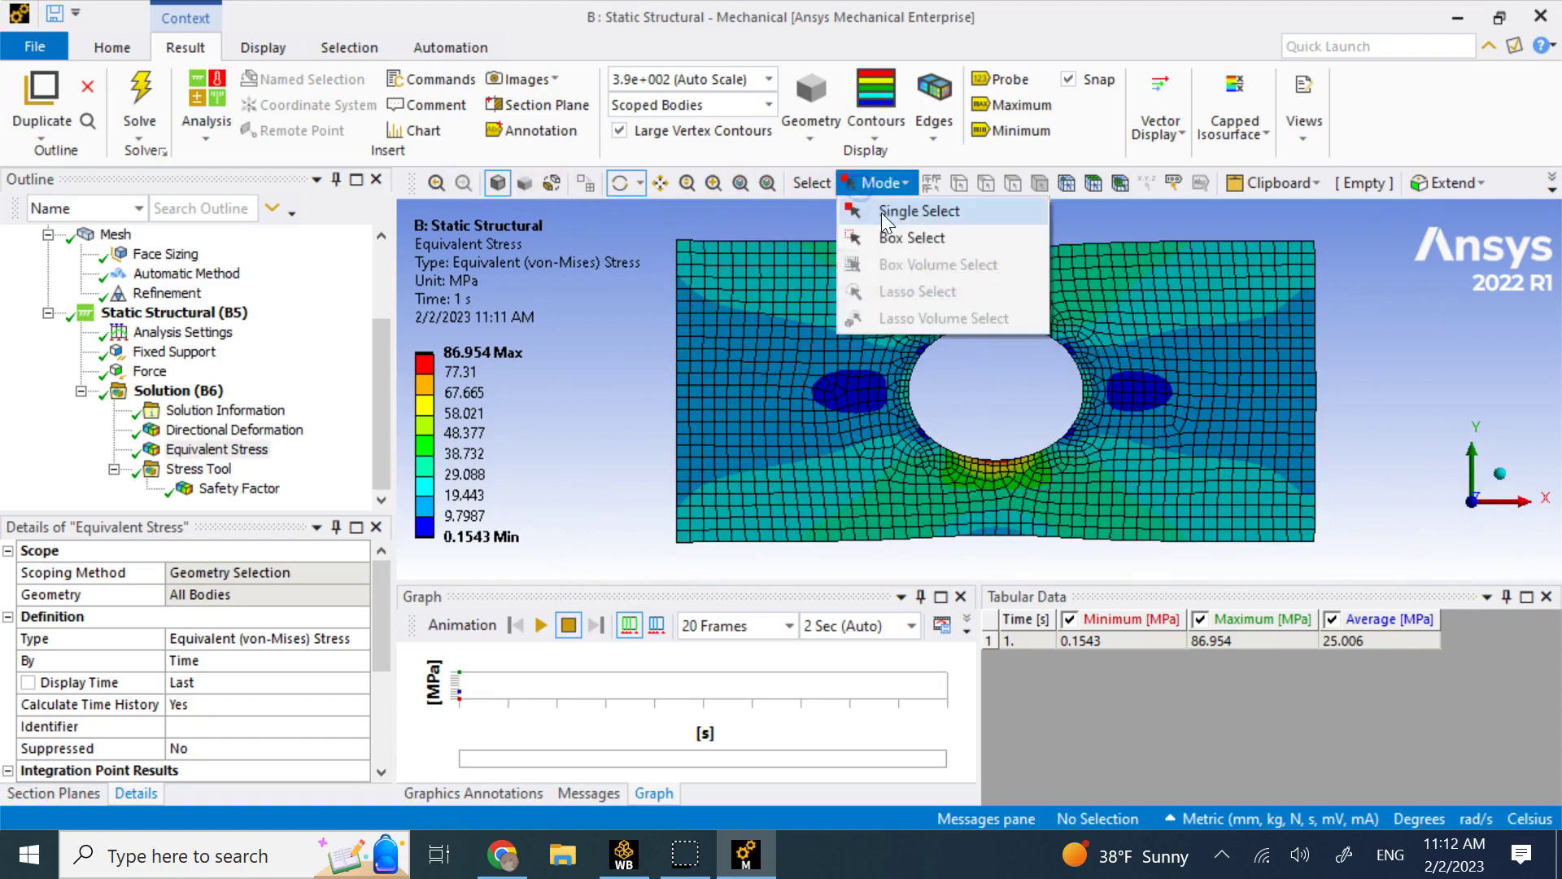
pyautogui.click(881, 212)
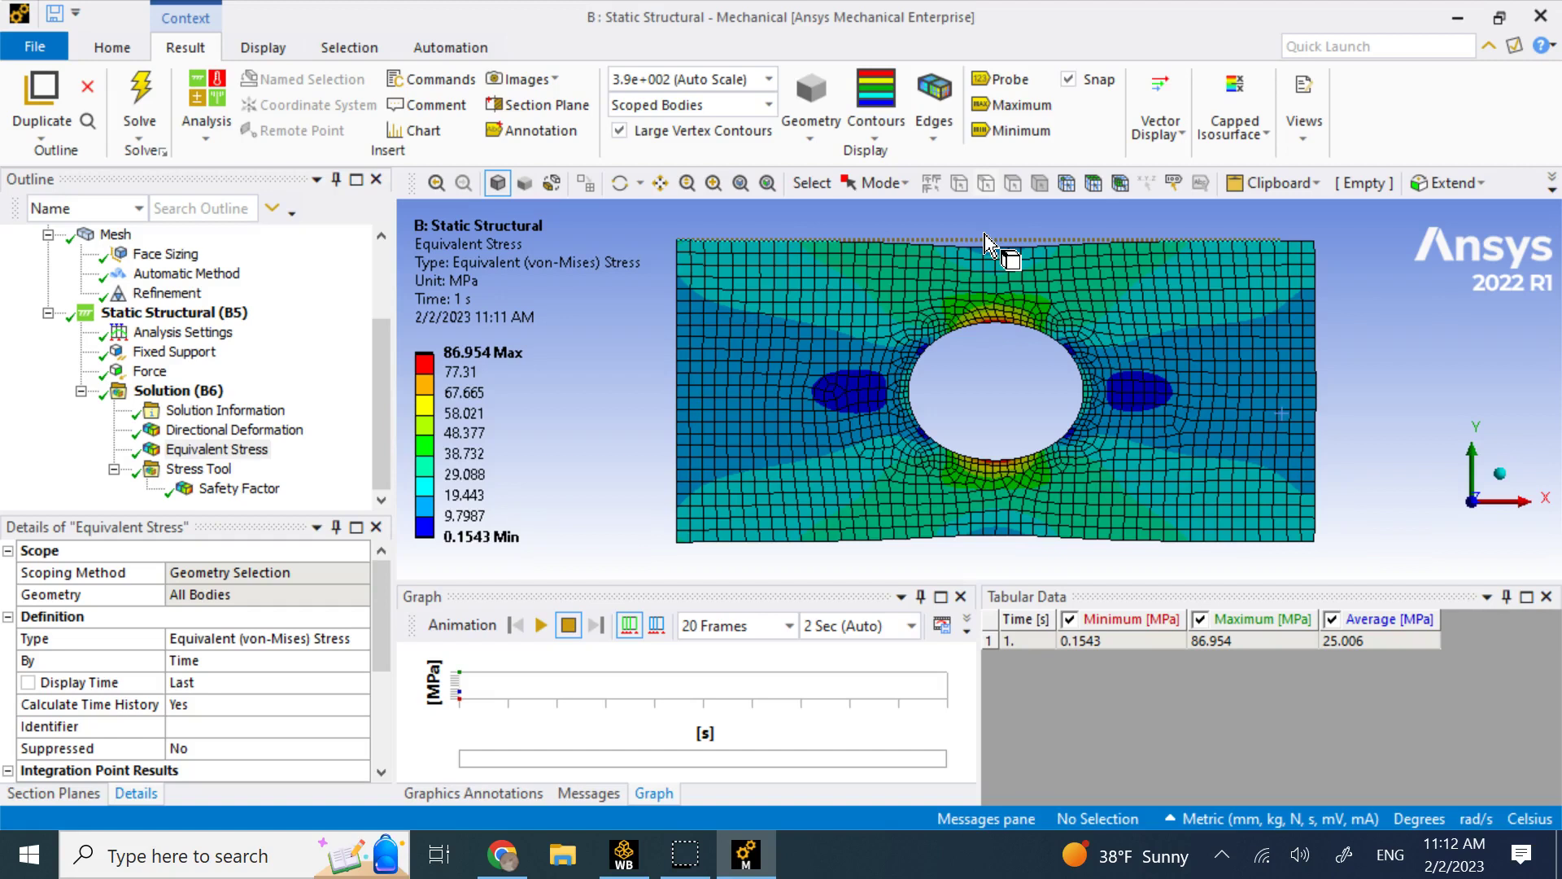
# Orient the equivalent stress plot of the plate to an isometric view
pyautogui.click(597, 338)
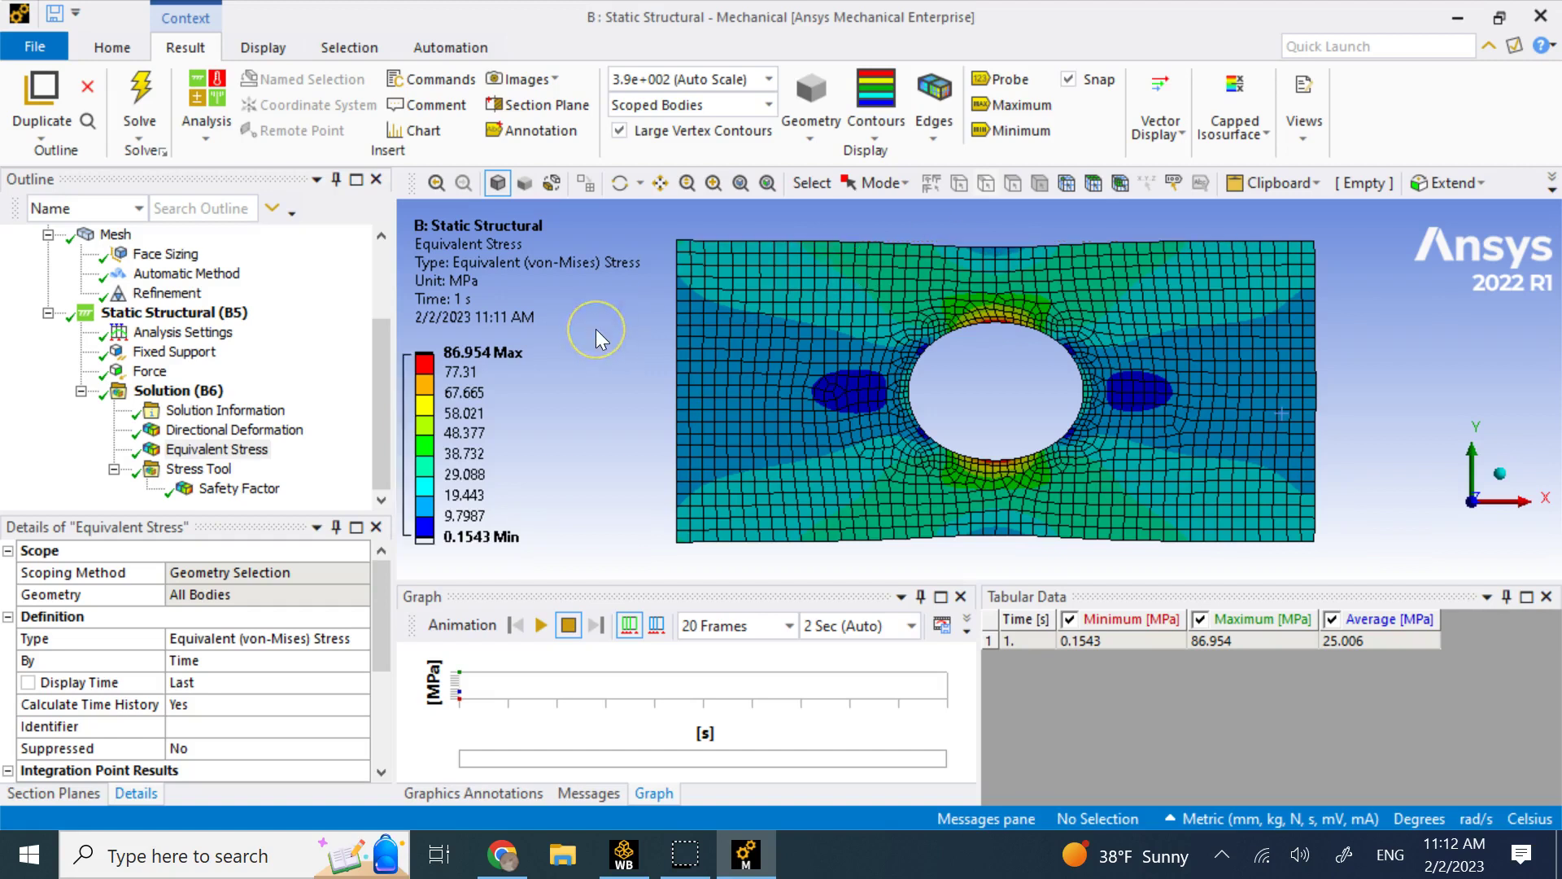
pyautogui.scroll(-2, 611, 347)
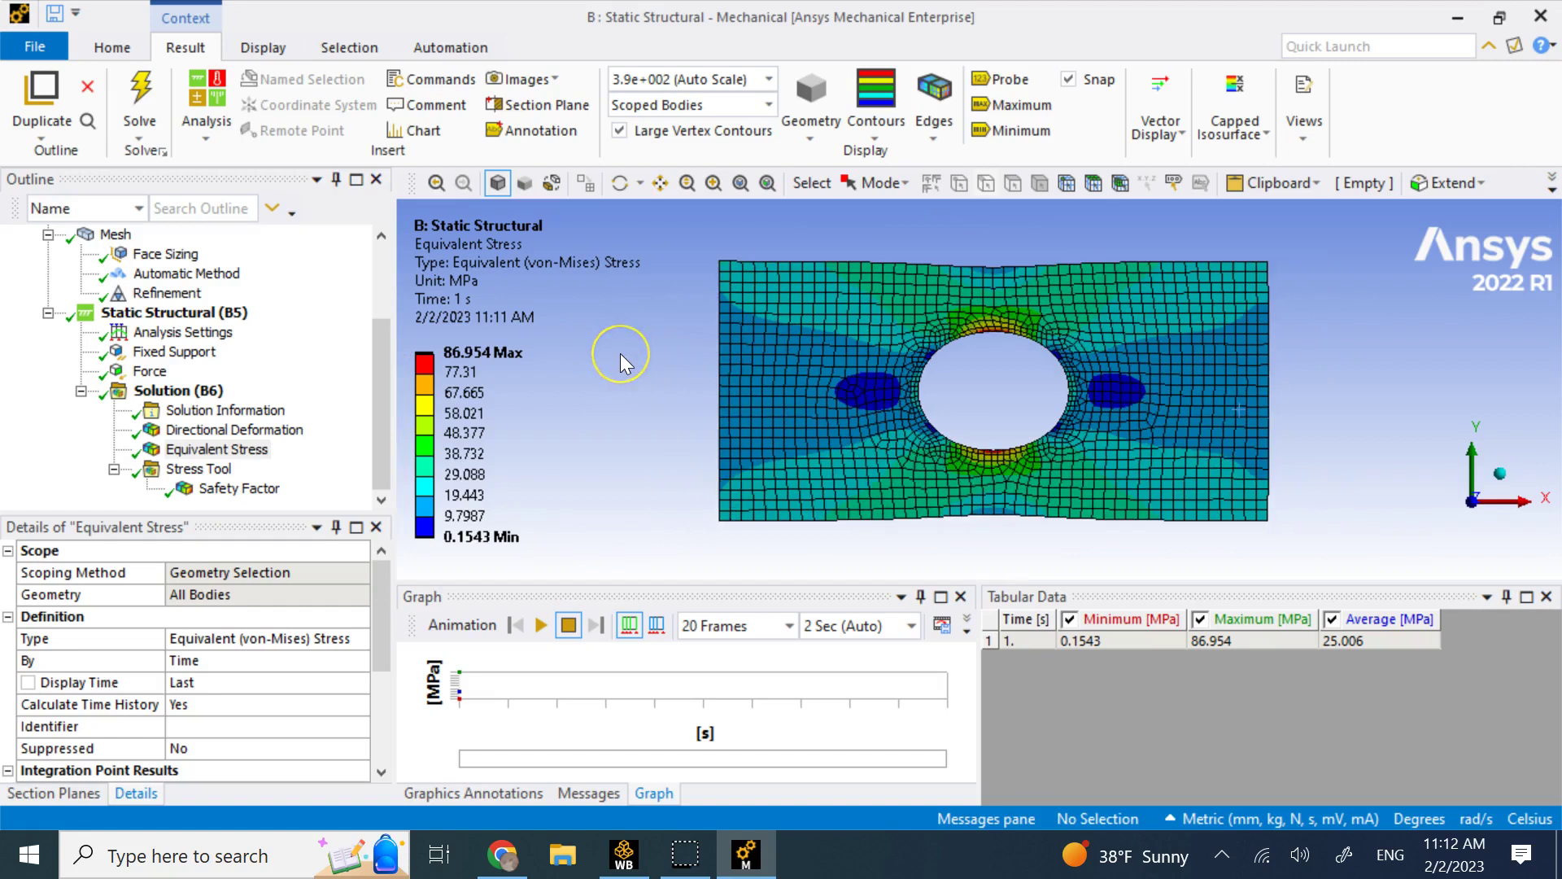
pyautogui.click(1499, 473)
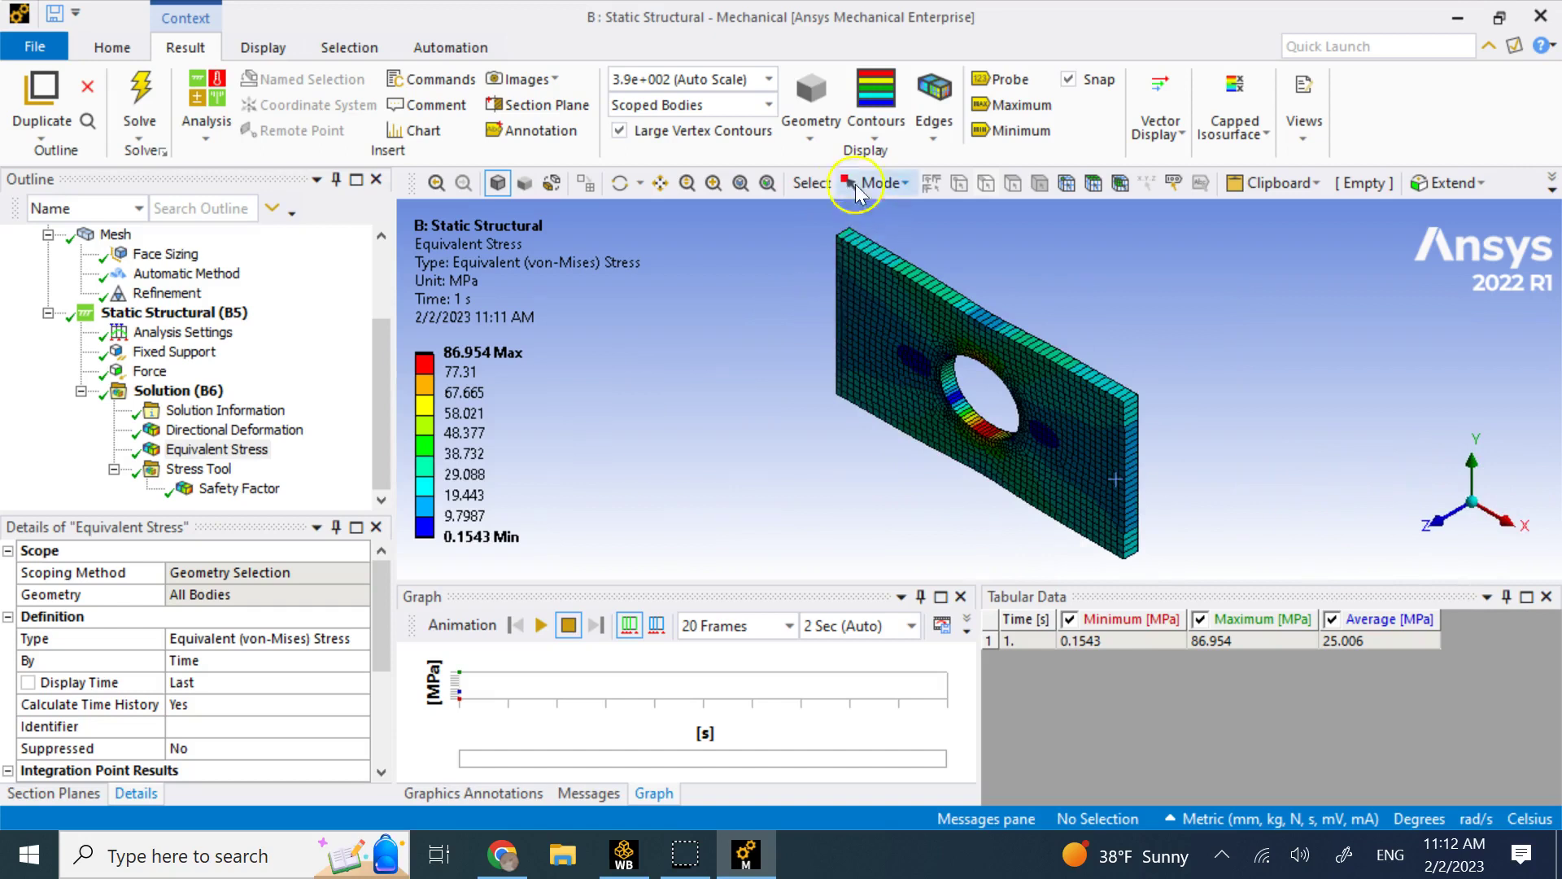
# Display the equivalent stress result as IsoSurfaces and restore the Exterior geometry display
pyautogui.click(828, 140)
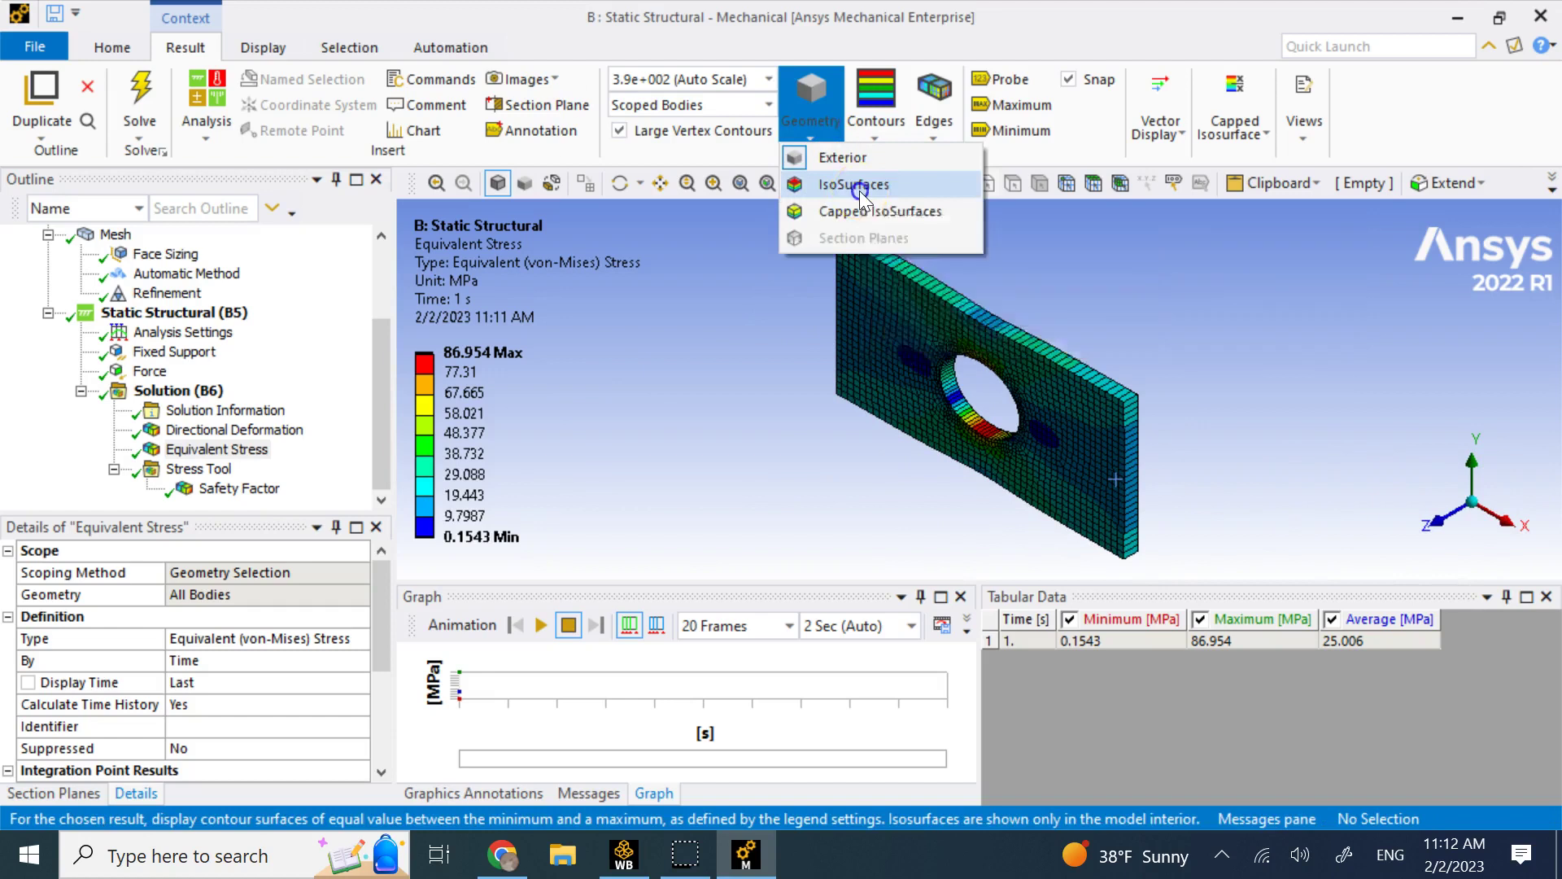
pyautogui.click(859, 186)
pyautogui.click(824, 141)
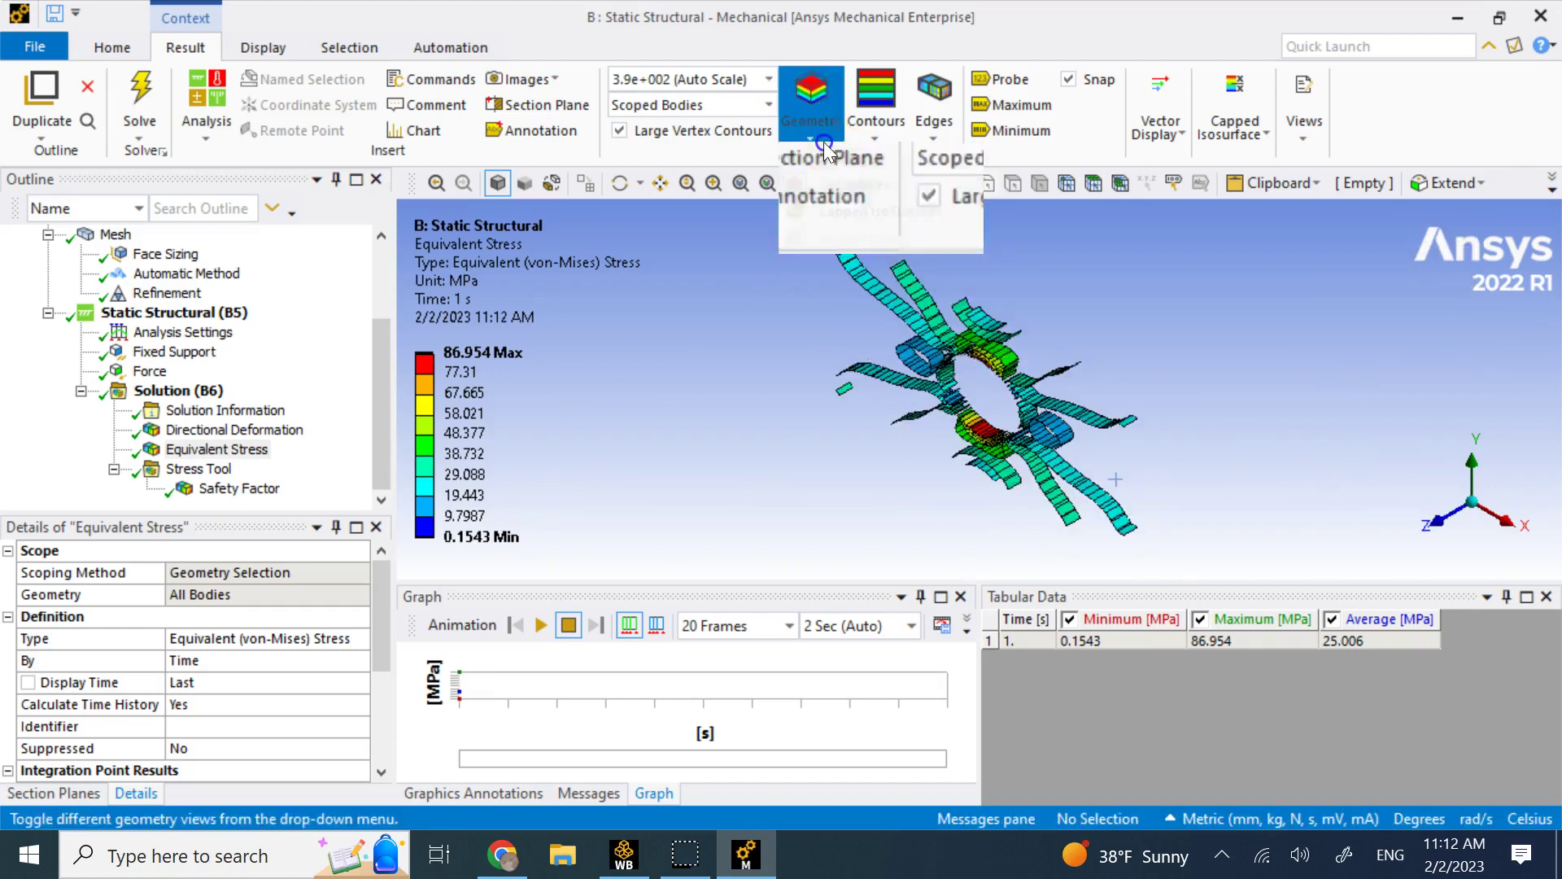
pyautogui.click(841, 156)
# Hide the element edges on the equivalent stress plot with the No WireFrame option
pyautogui.click(877, 134)
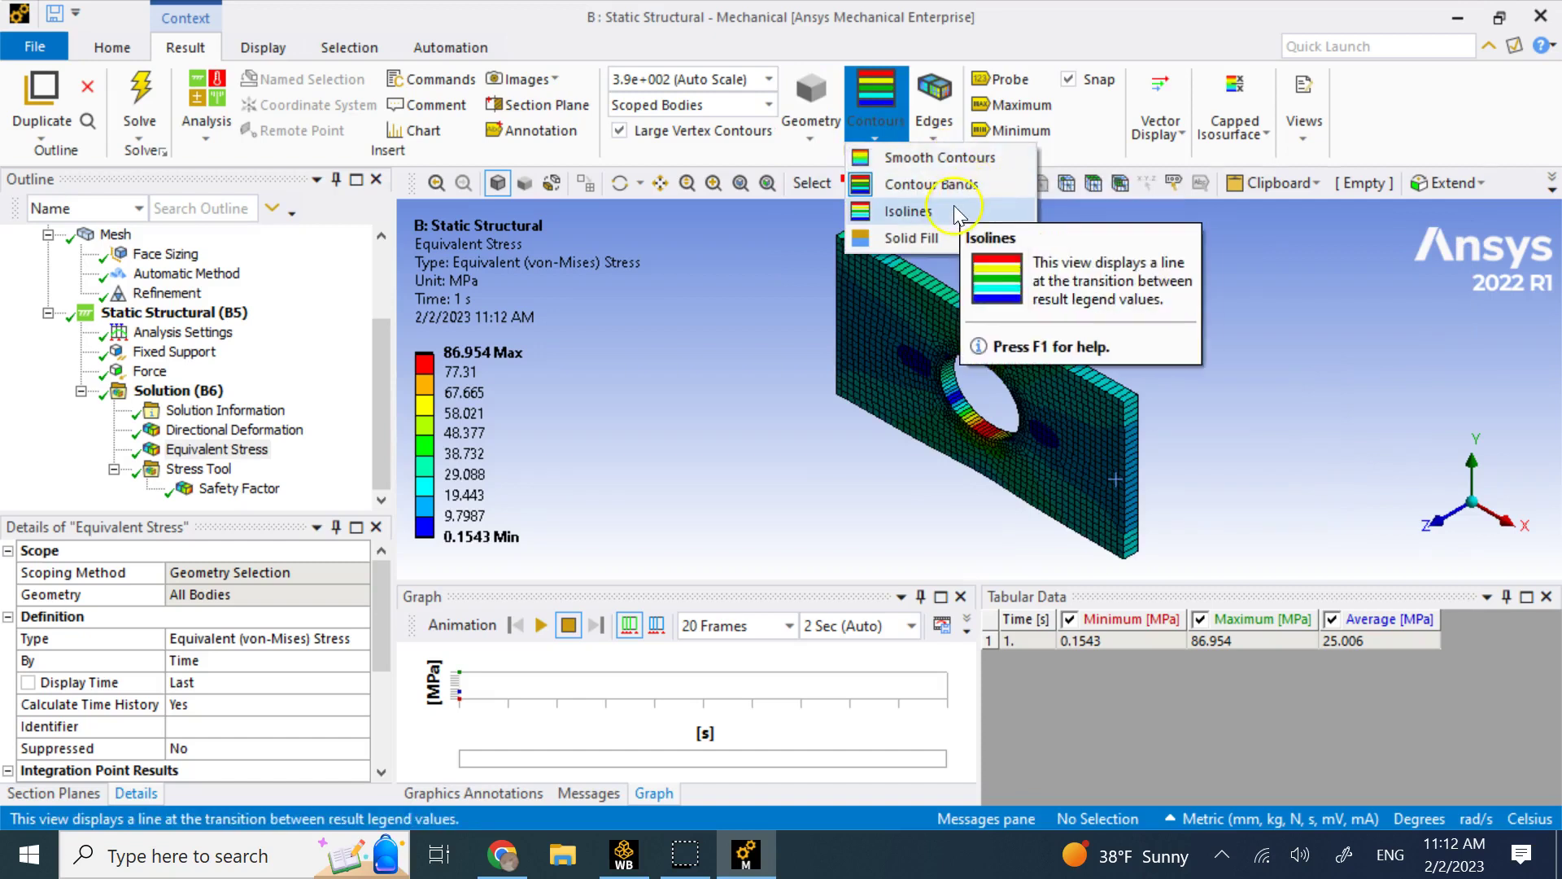
pyautogui.click(936, 127)
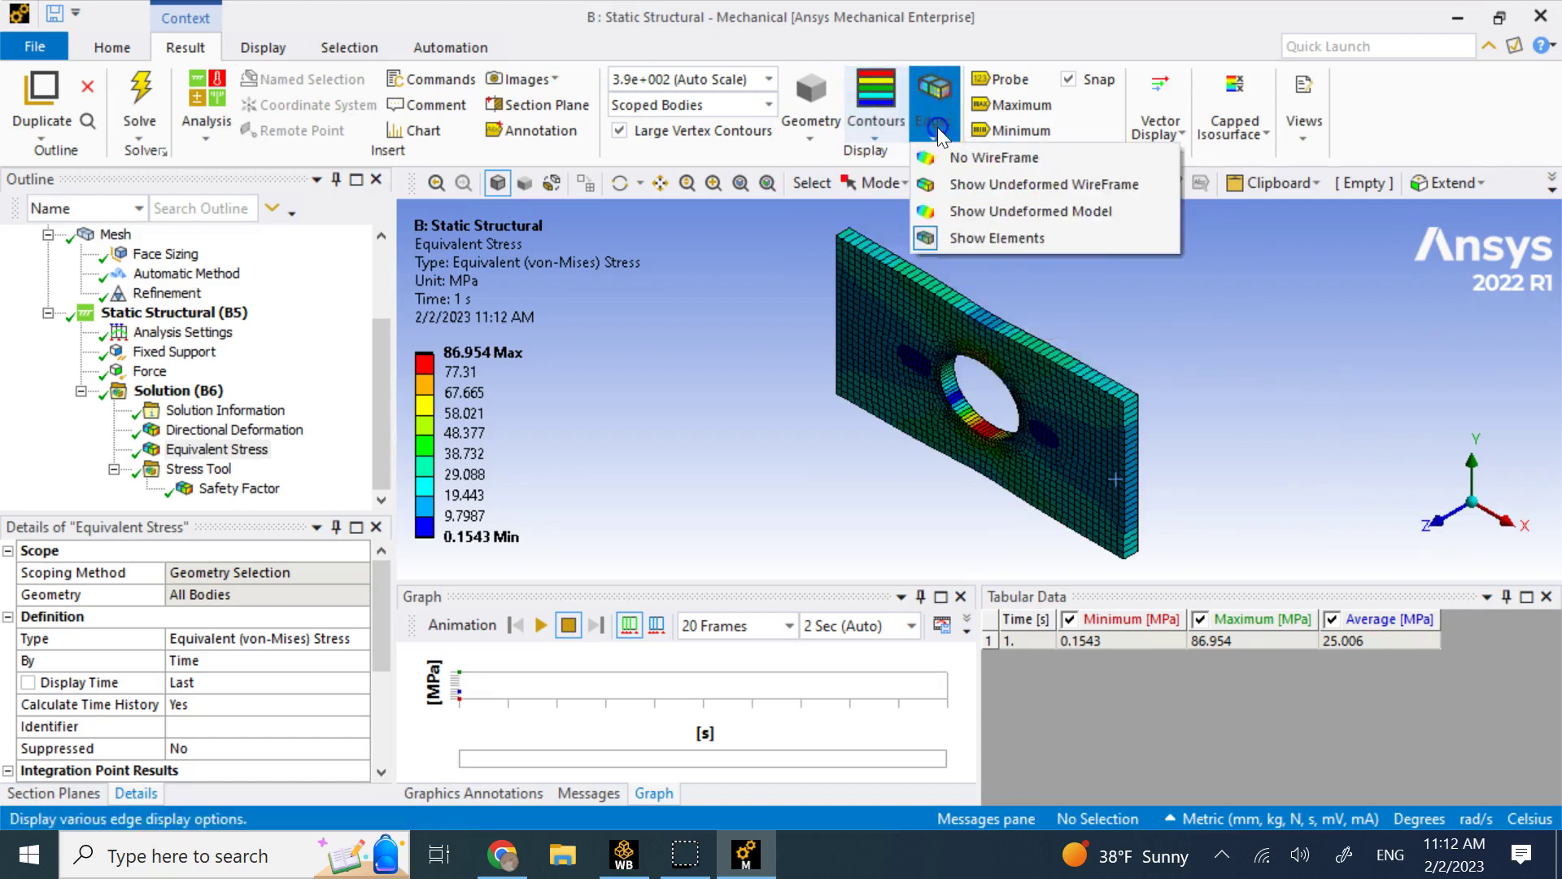
pyautogui.click(1014, 164)
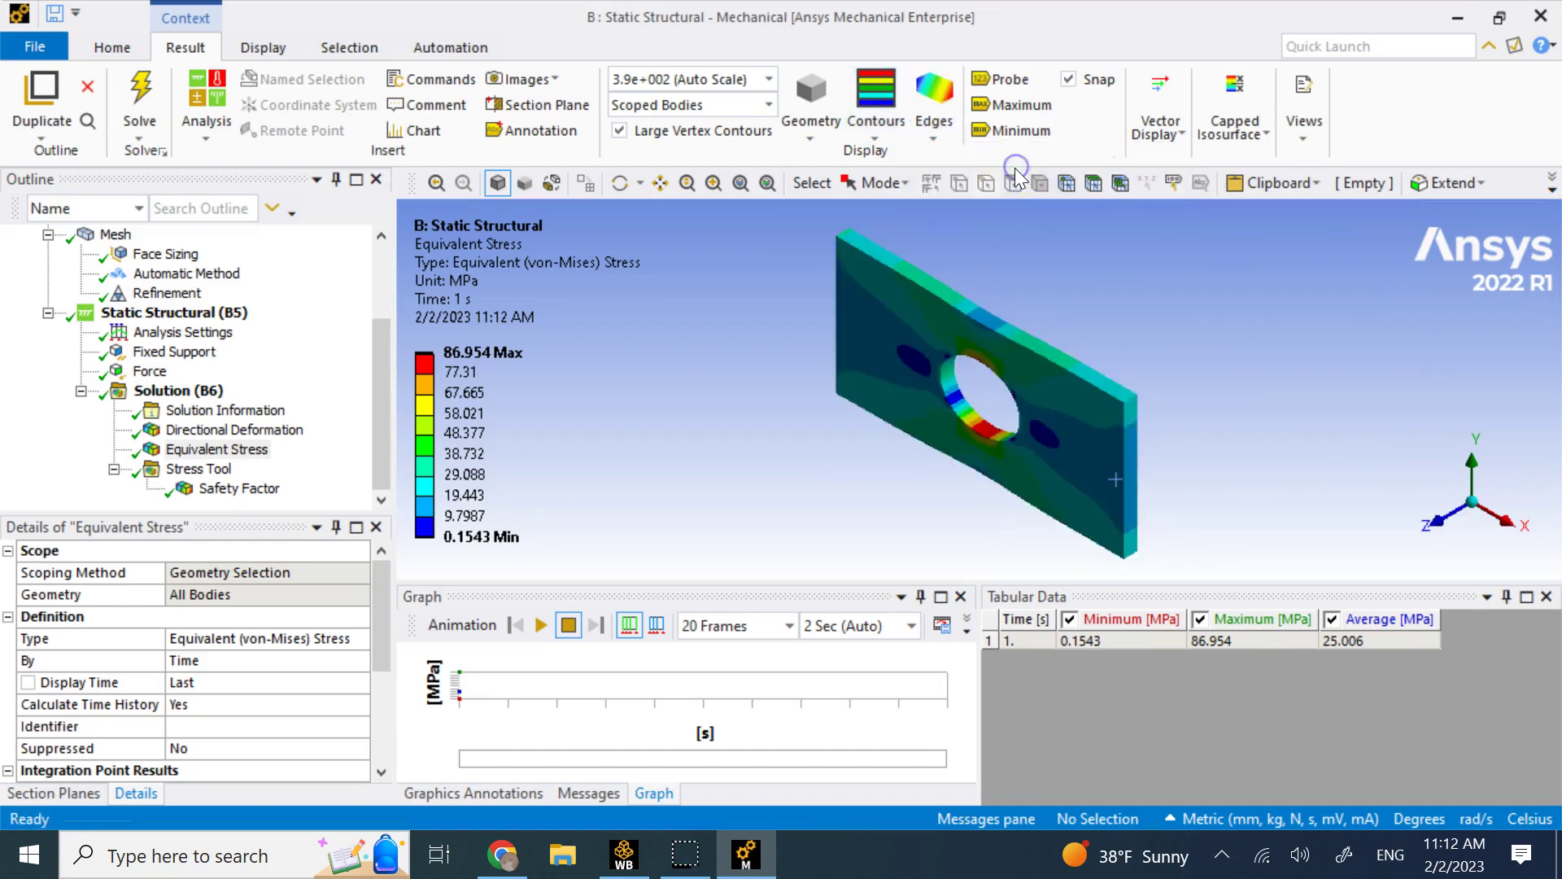
pyautogui.scroll(1, 1073, 342)
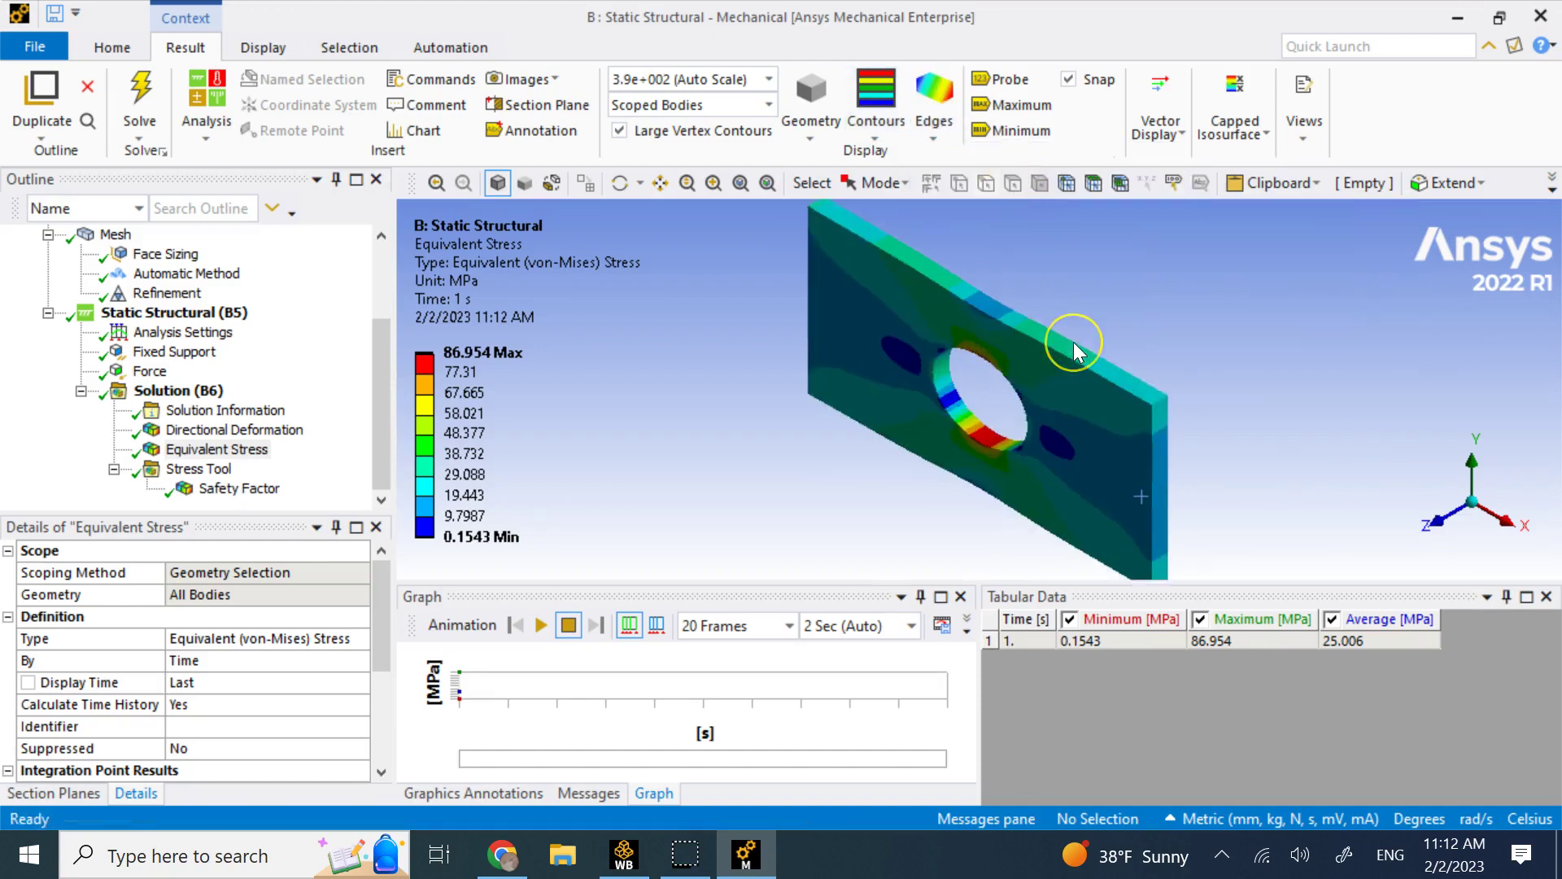
pyautogui.scroll(-1, 1074, 346)
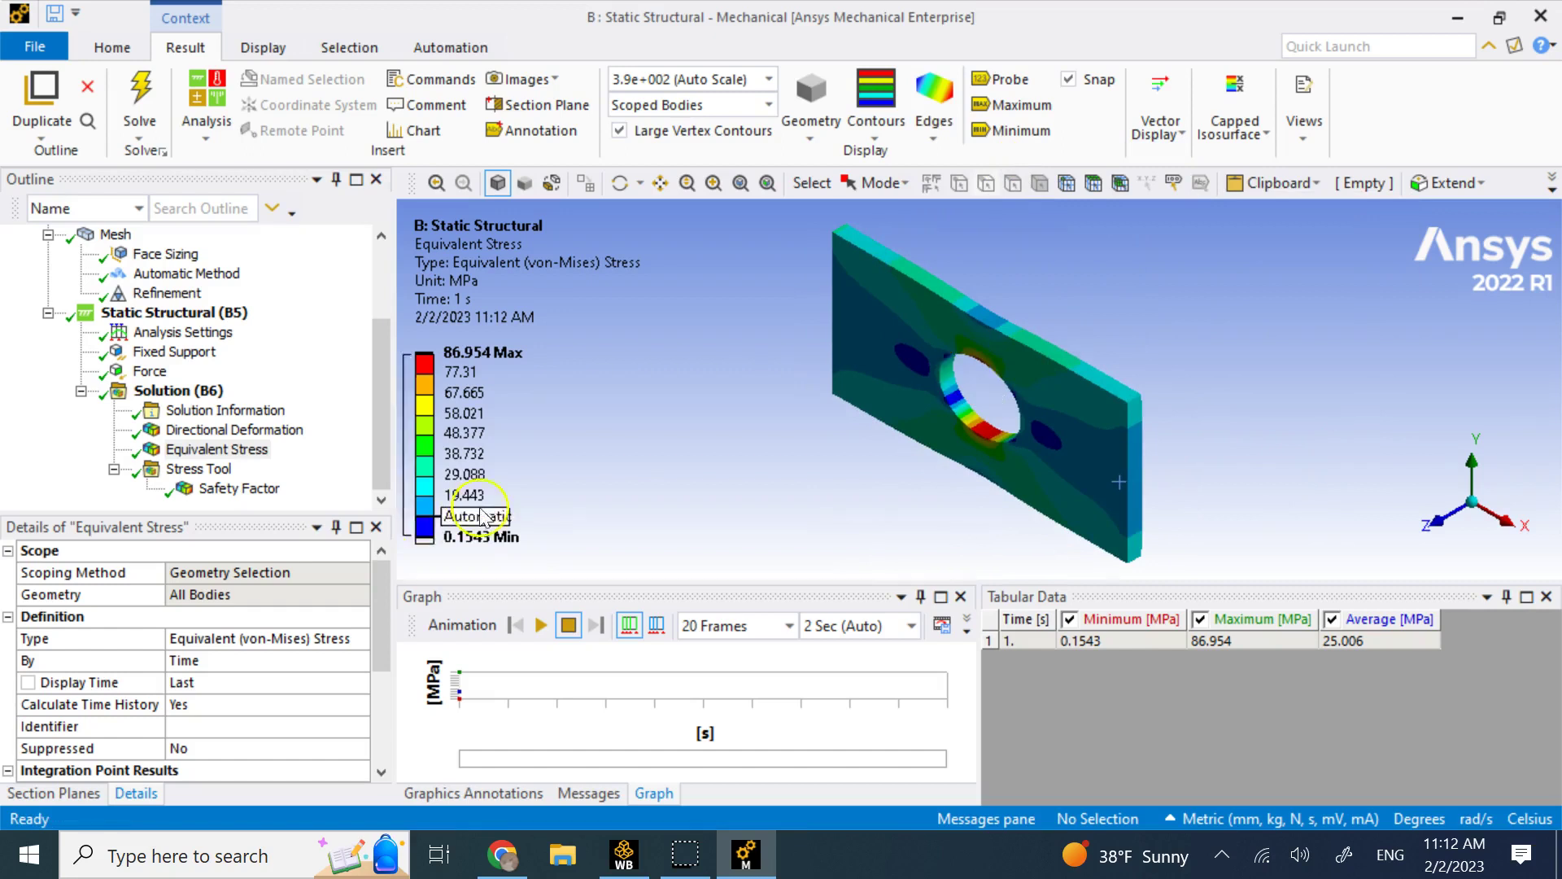
# Insert an image of the isometric stress plot under the Equivalent Stress result
pyautogui.click(541, 79)
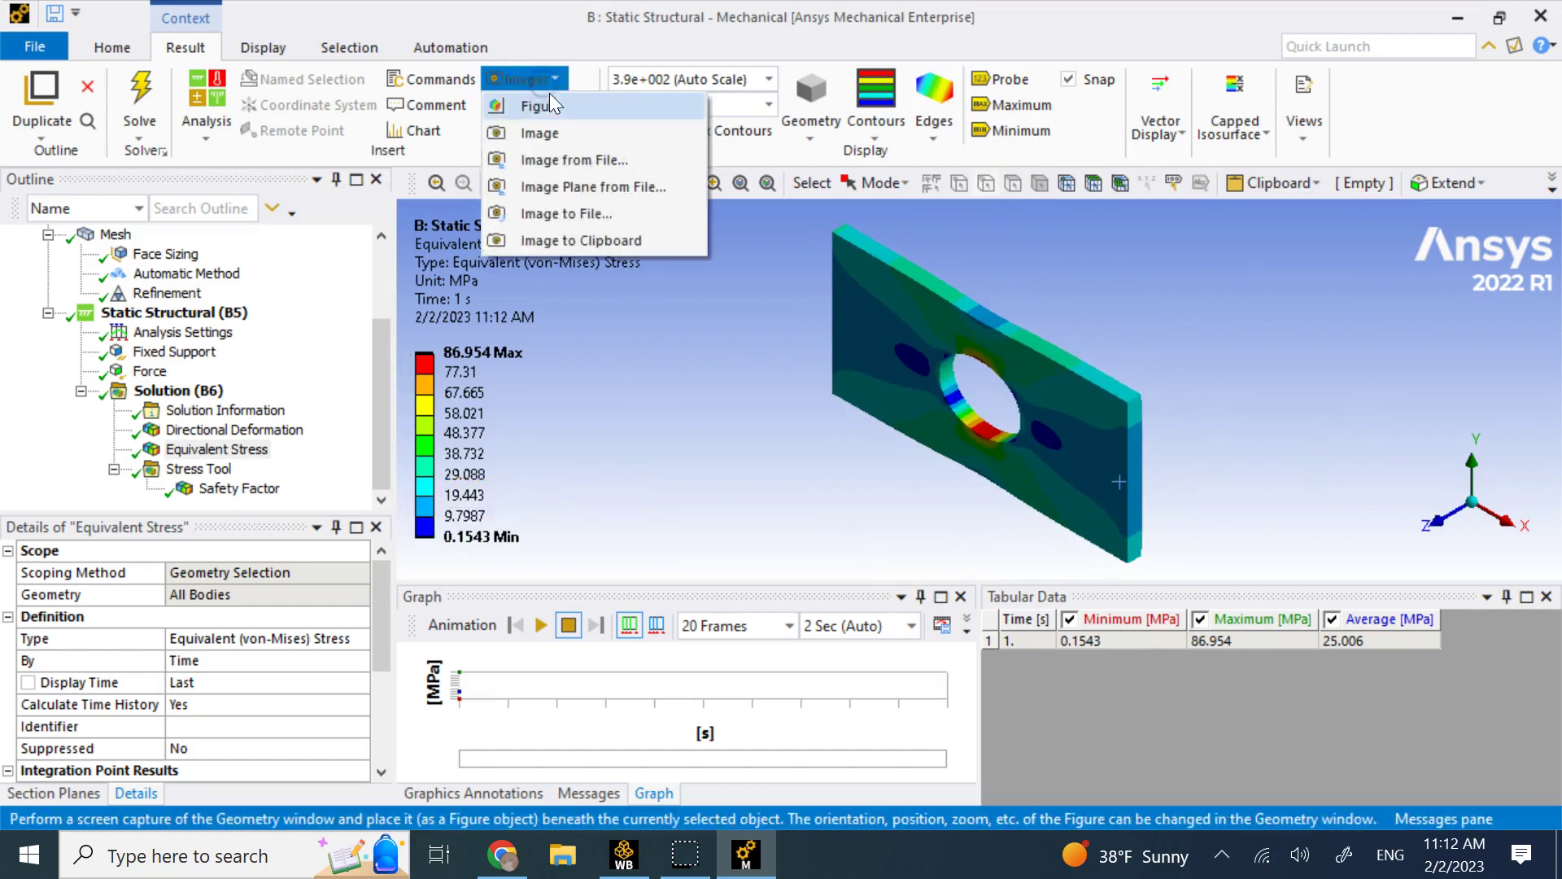
pyautogui.click(540, 134)
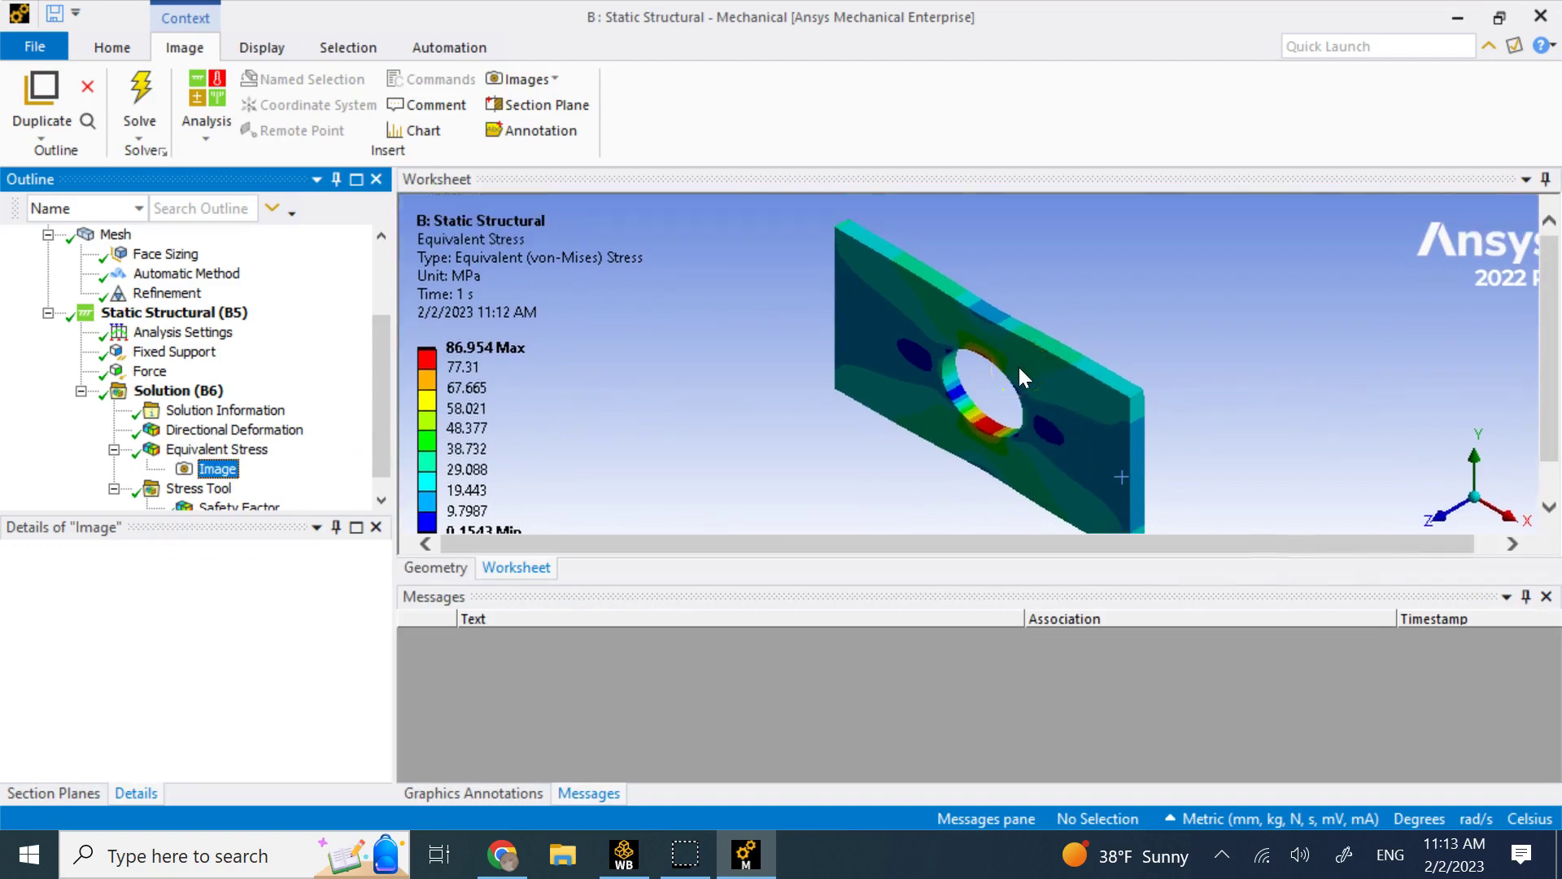
# Cut the equivalent stress plot with a new section plane running vertically through the plate's hole
pyautogui.click(556, 109)
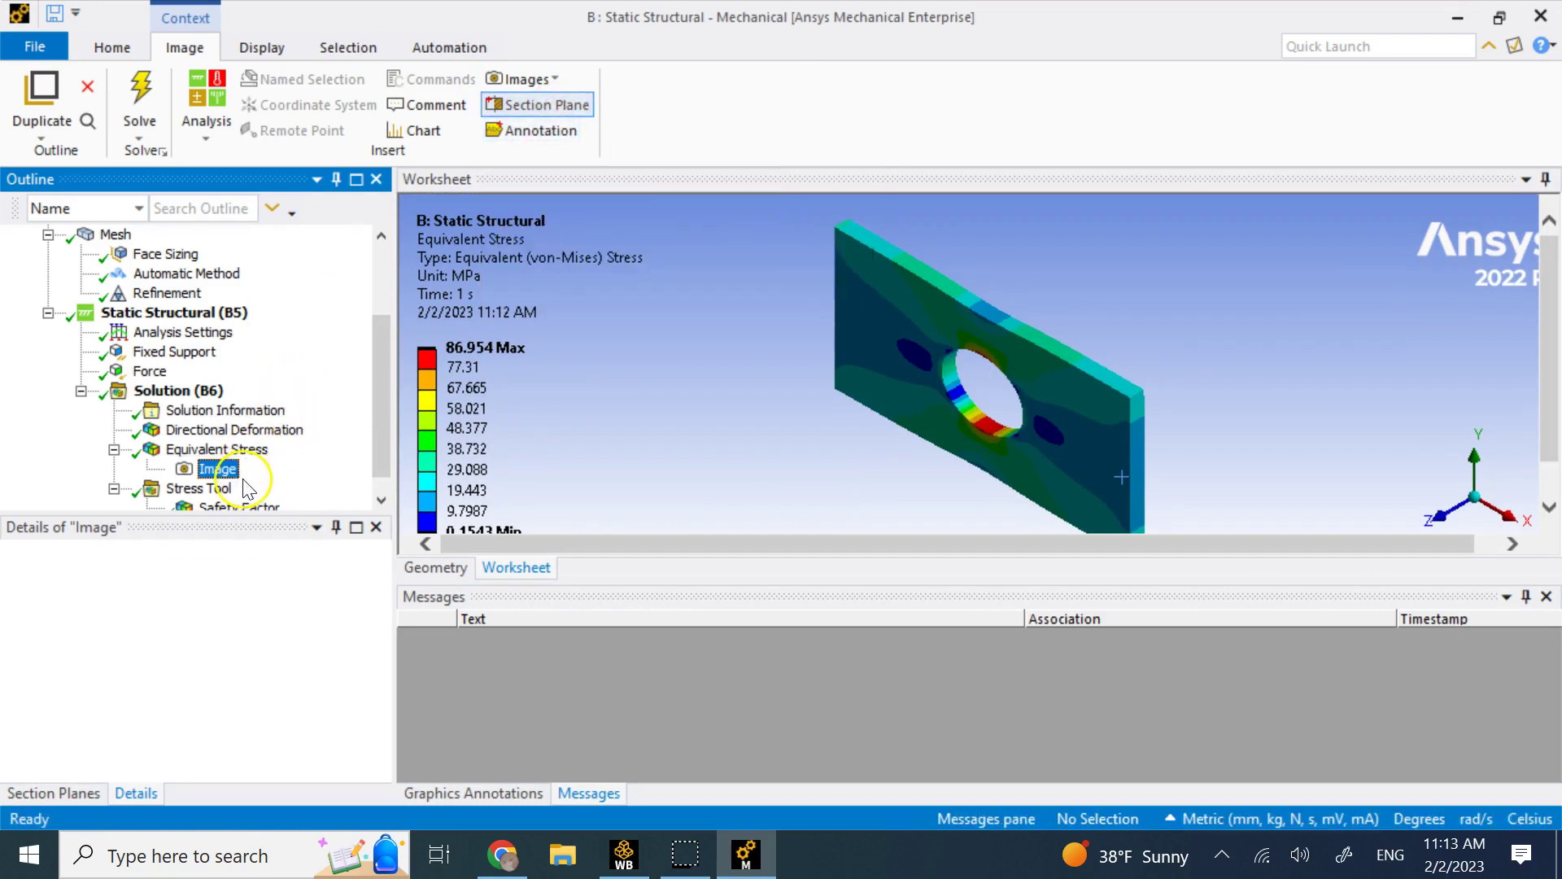
pyautogui.click(235, 452)
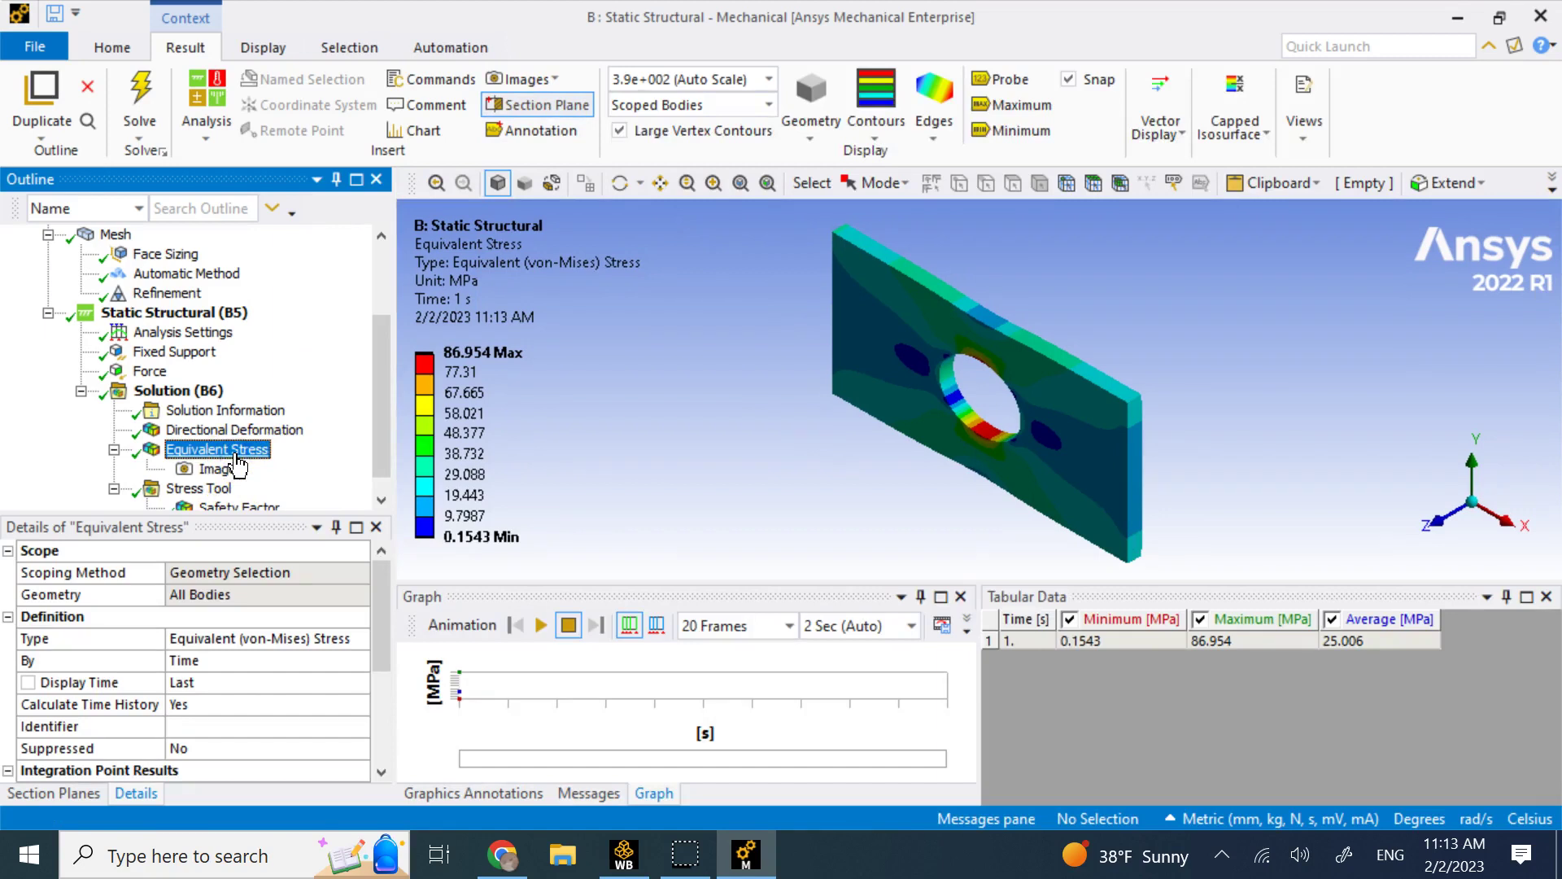
pyautogui.click(73, 792)
pyautogui.click(81, 590)
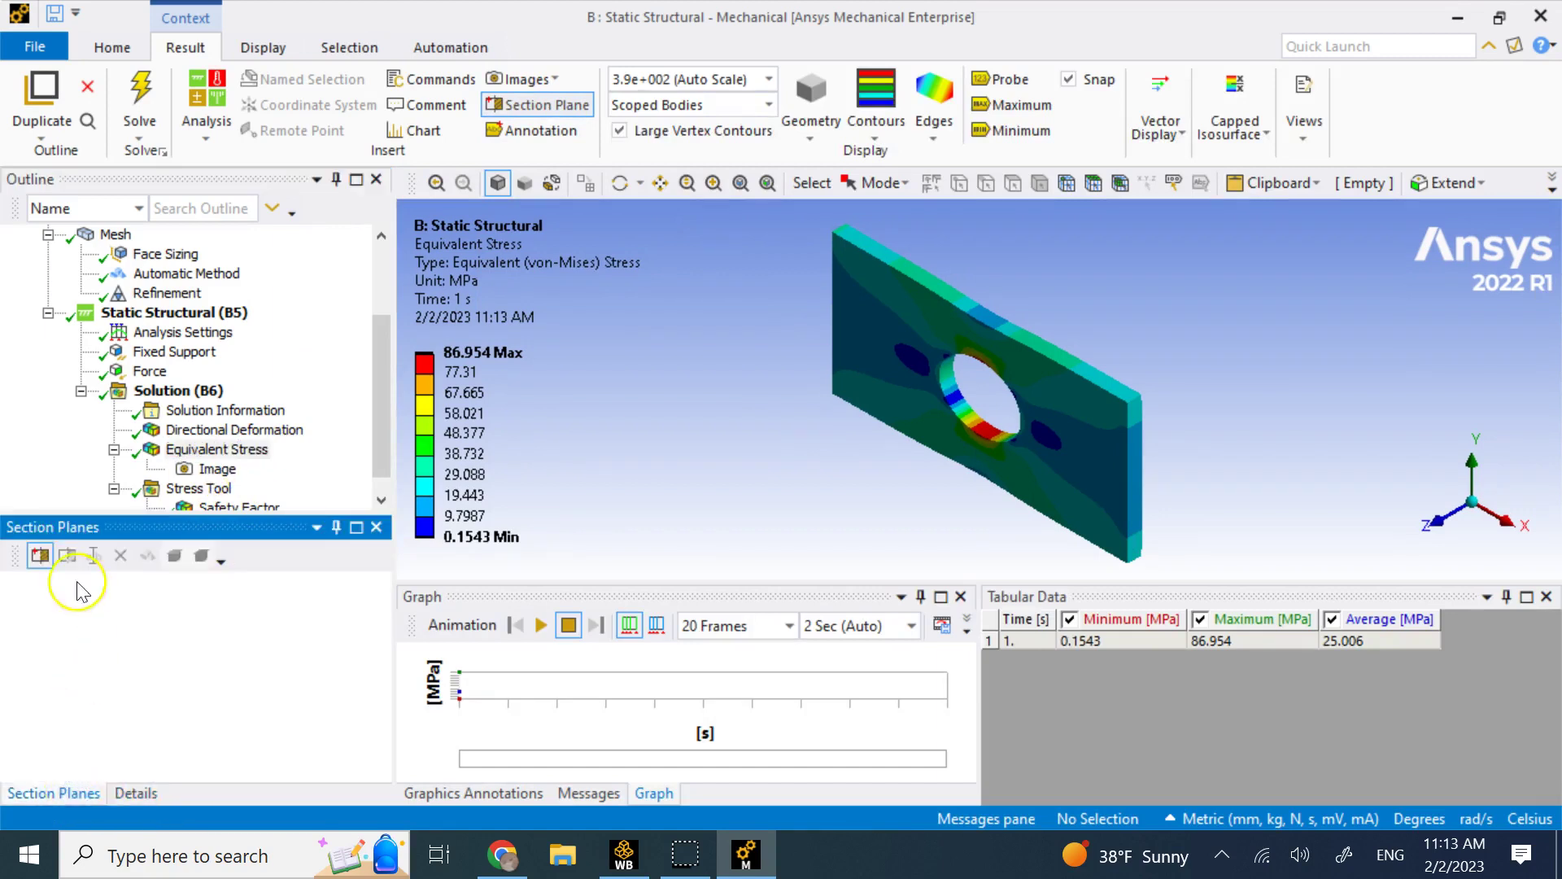
pyautogui.click(45, 556)
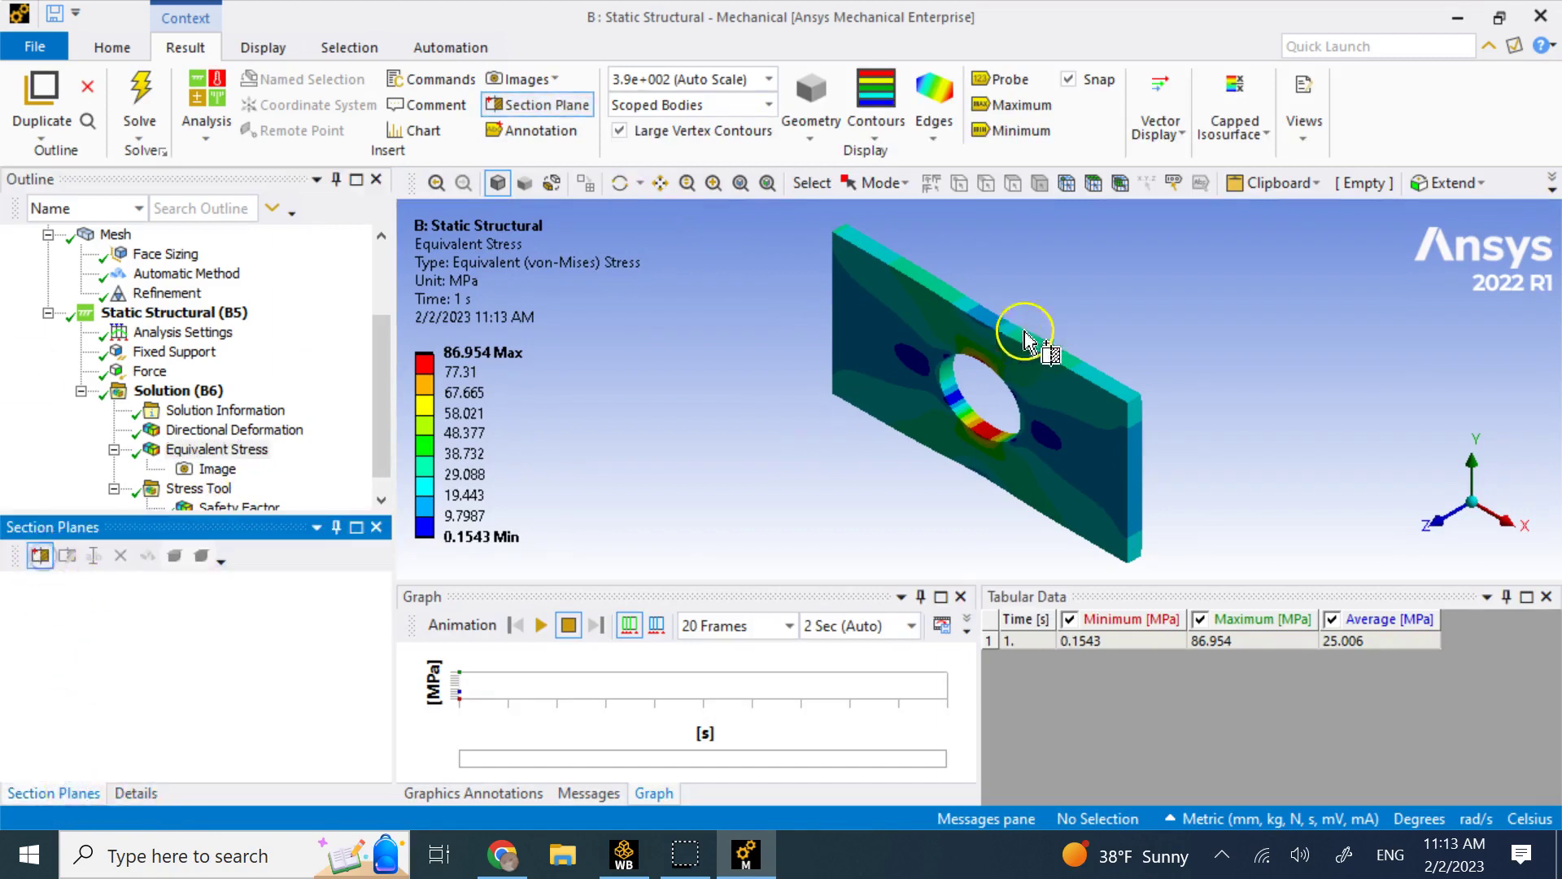
pyautogui.moveTo(992, 262); pyautogui.dragTo(983, 514)
pyautogui.moveTo(1117, 442); pyautogui.dragTo(1078, 243)
pyautogui.scroll(-5, 1220, 309)
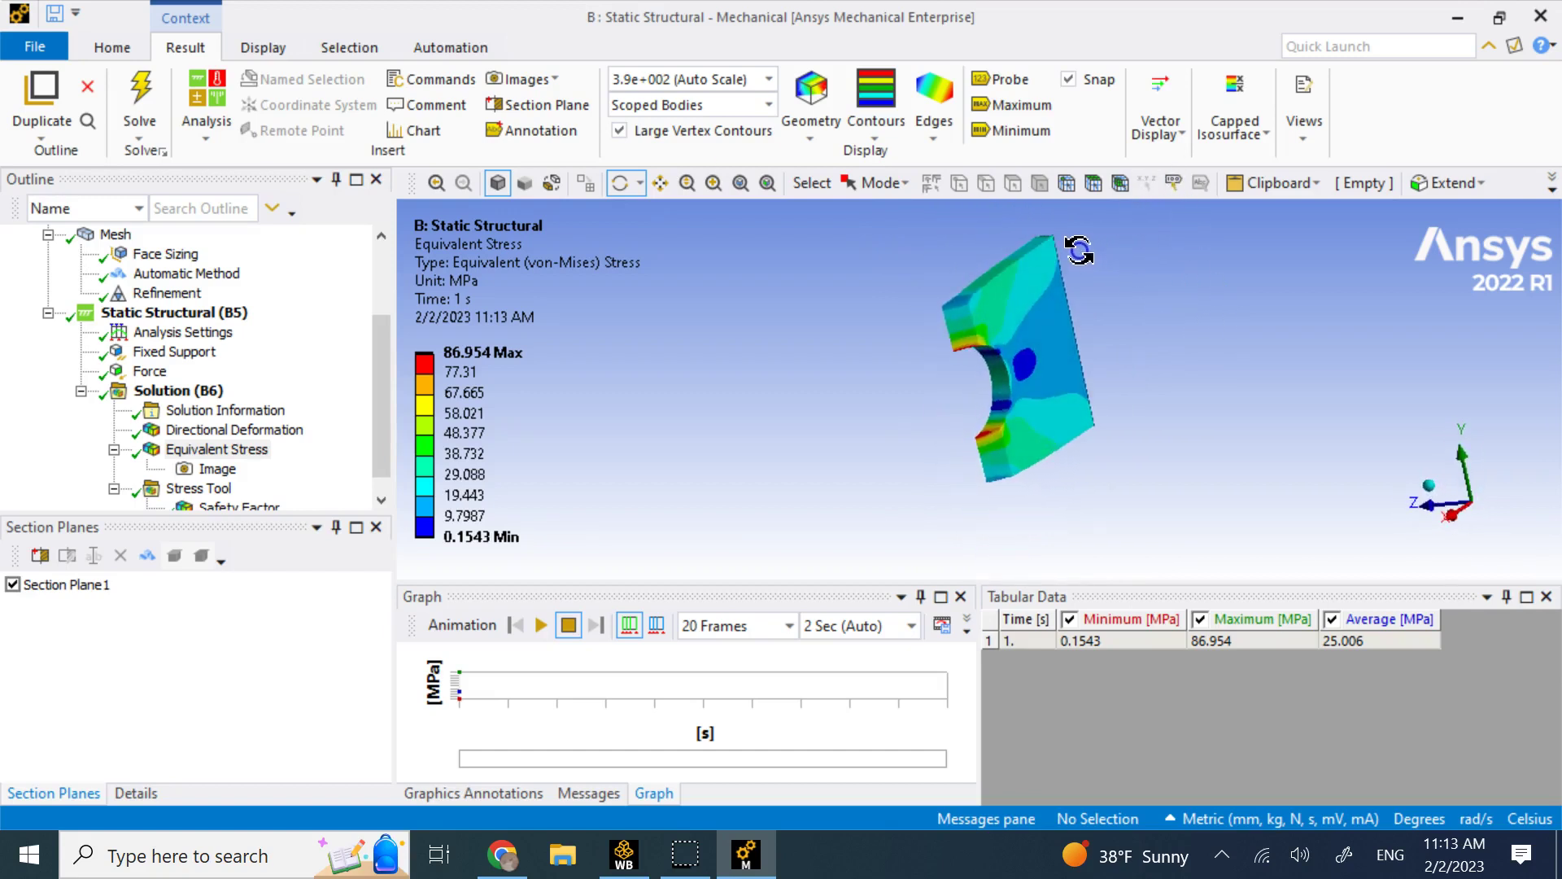
# Insert an image of the sectioned stress plot under Equivalent Stress and return to that result
pyautogui.click(509, 79)
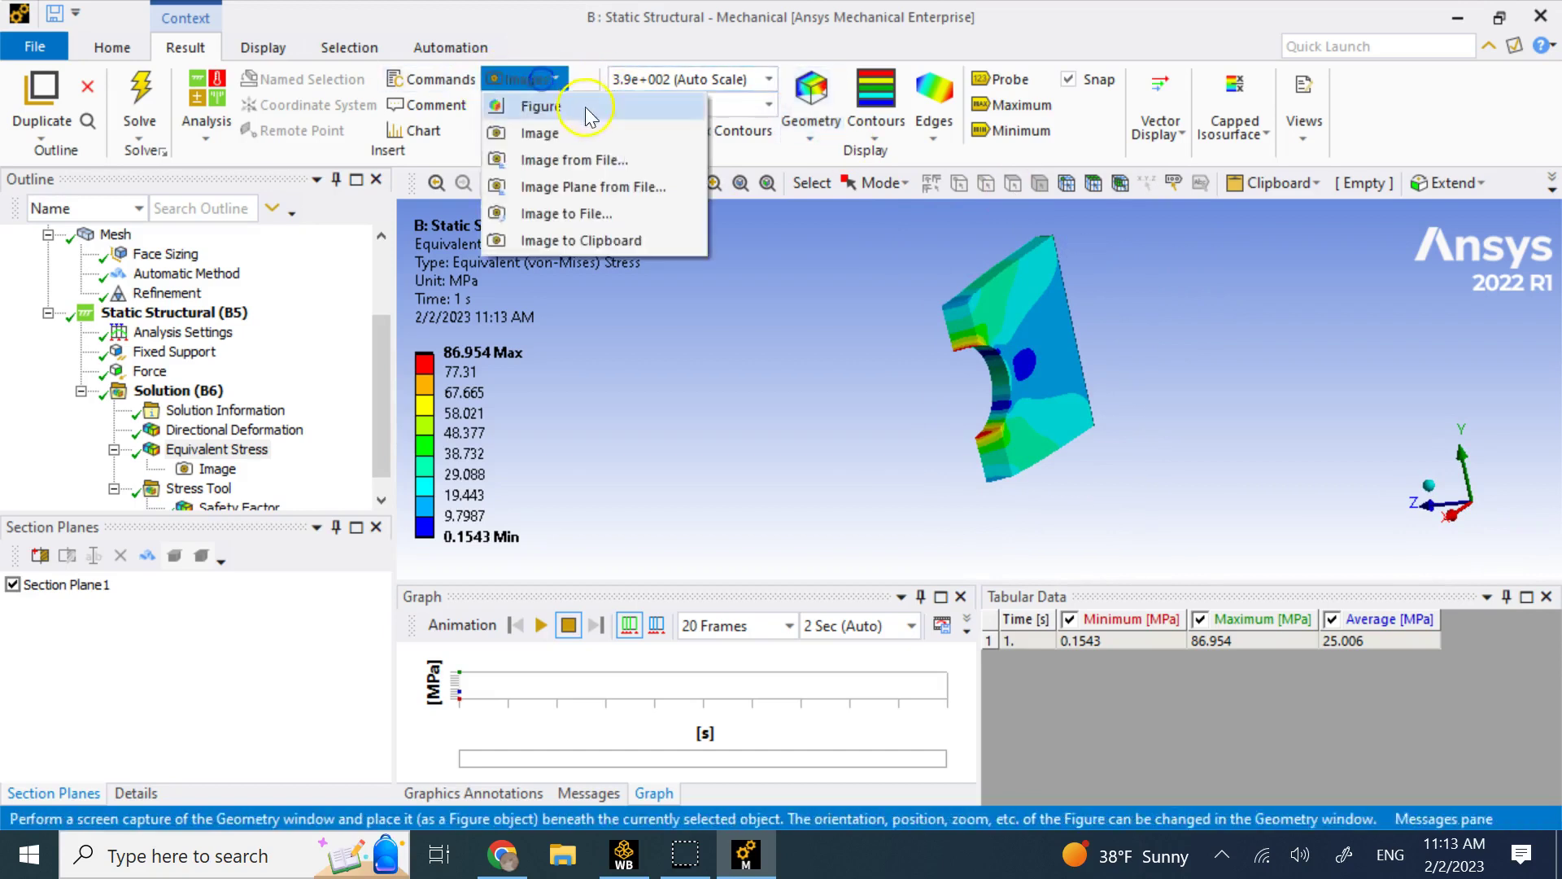
pyautogui.click(573, 127)
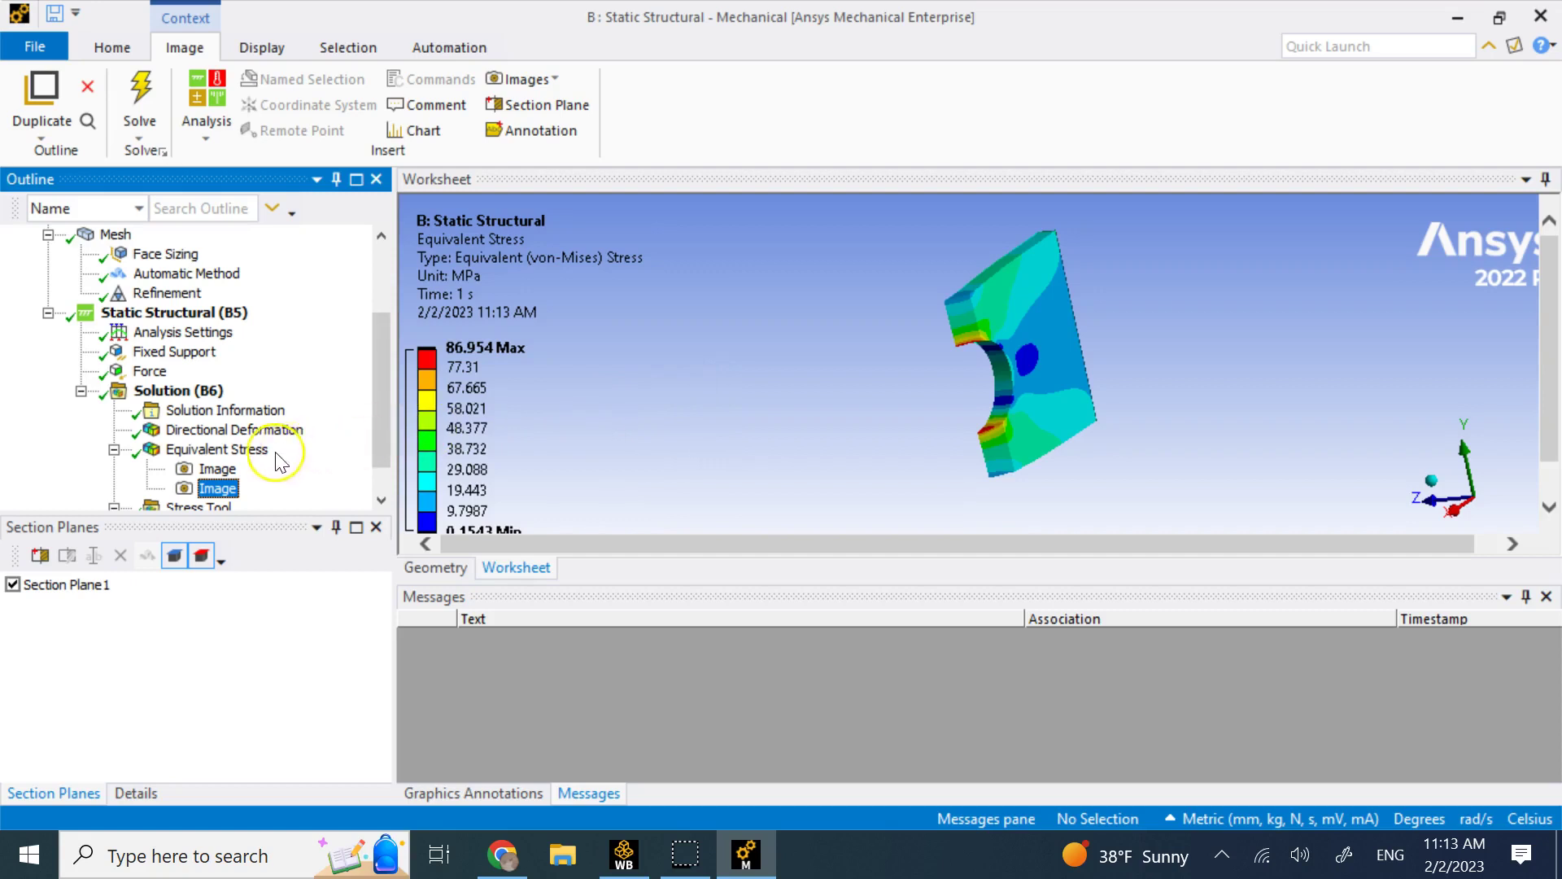
pyautogui.scroll(-2, 281, 448)
pyautogui.click(258, 413)
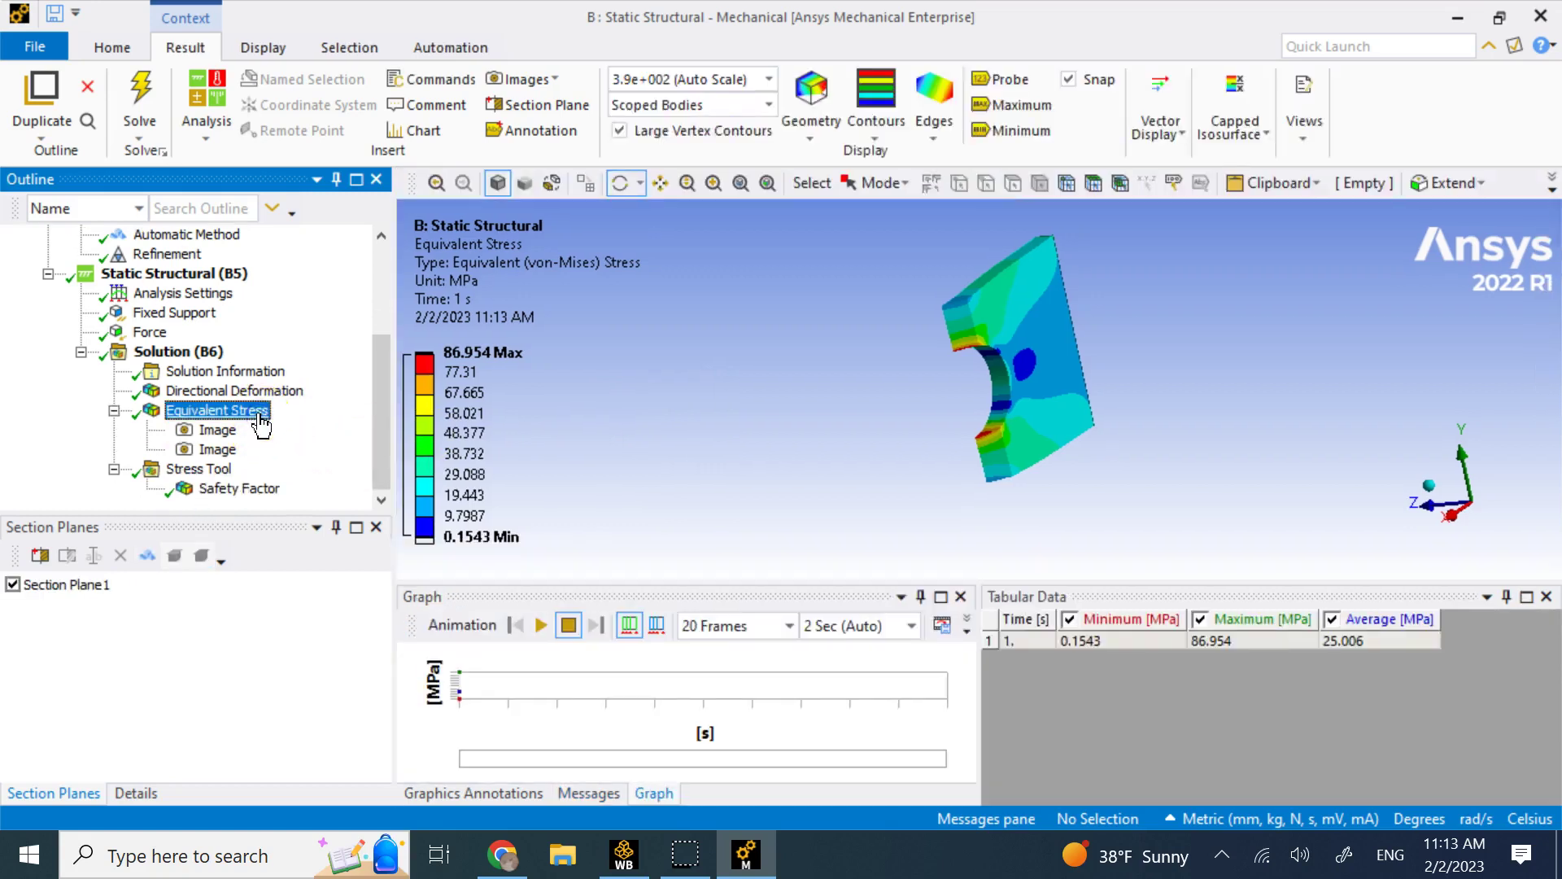
# Turn off Section Plane1 and return the full plate to an isometric view
pyautogui.click(984, 404)
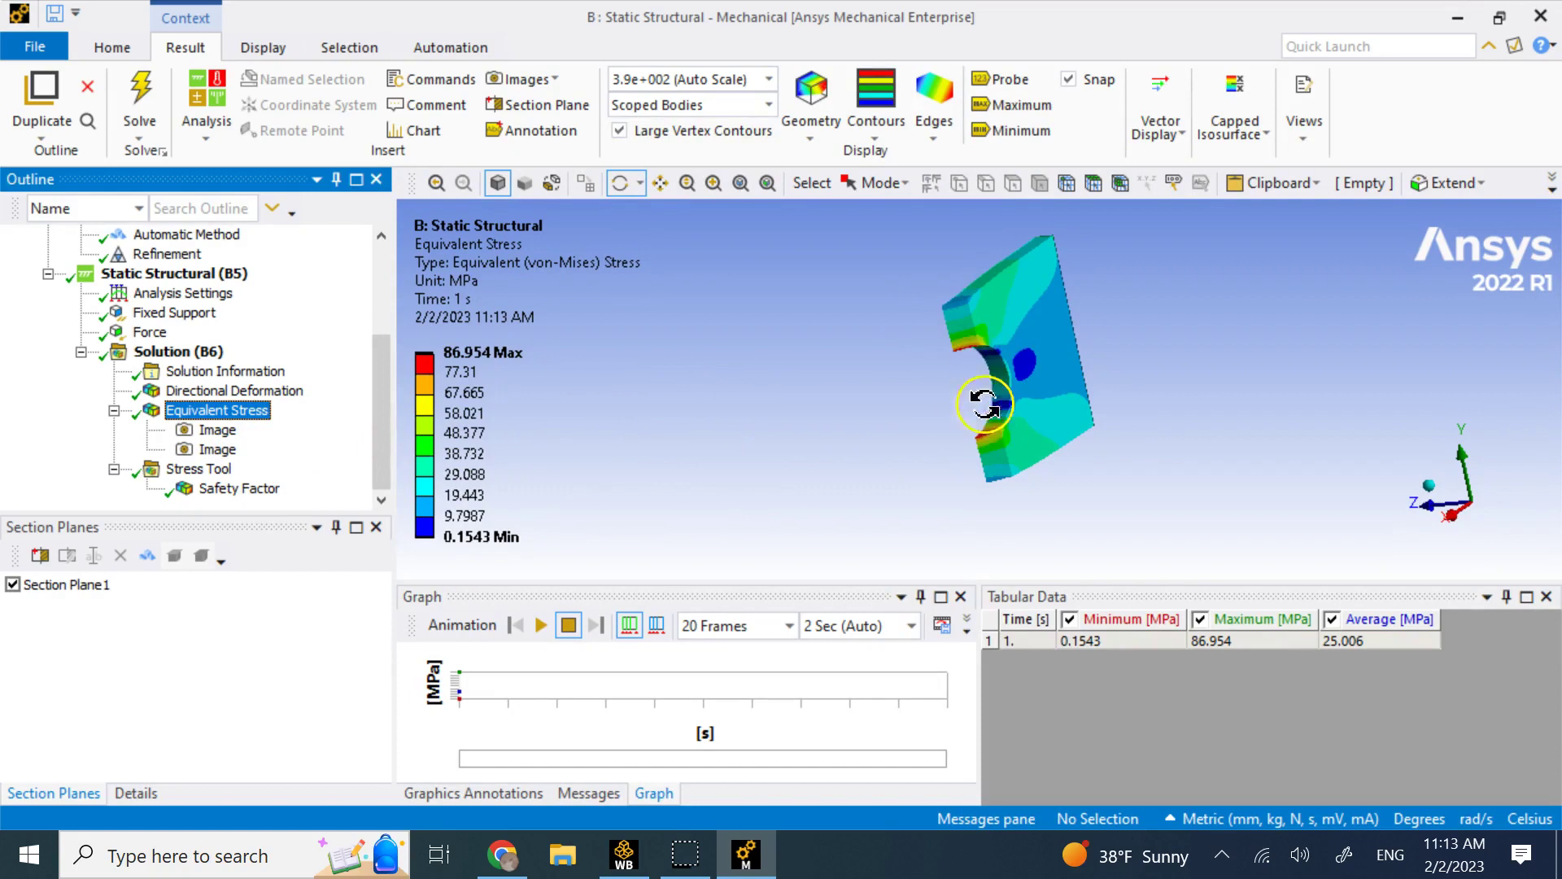
pyautogui.click(13, 585)
pyautogui.moveTo(680, 429); pyautogui.dragTo(793, 381)
pyautogui.click(1467, 490)
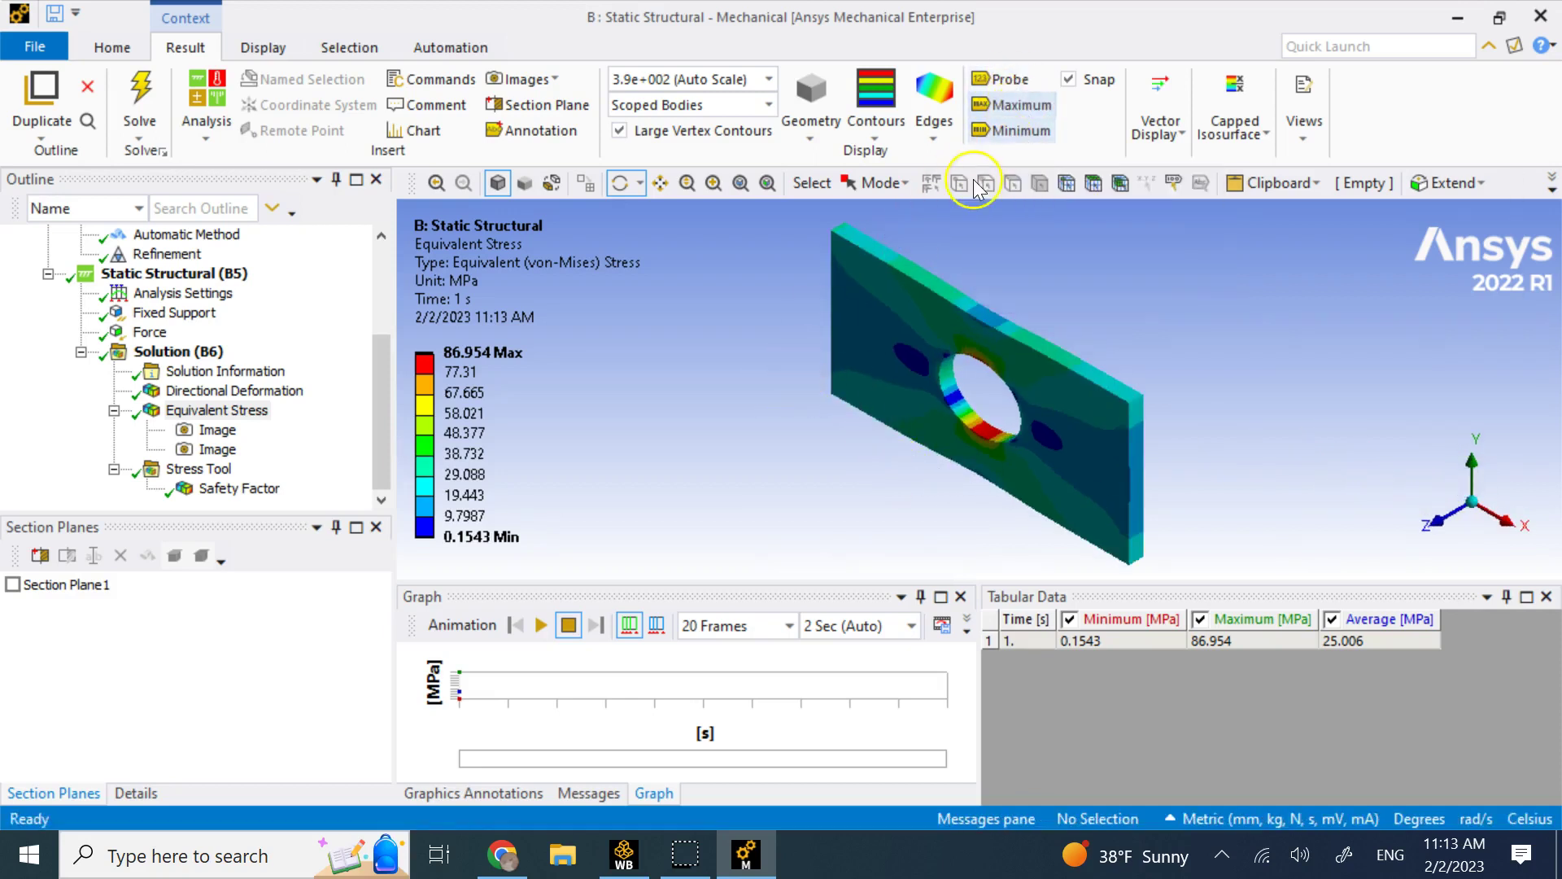
# Label the minimum on the Safety Factor result and inspect its location on the hole's edge up close
pyautogui.click(244, 488)
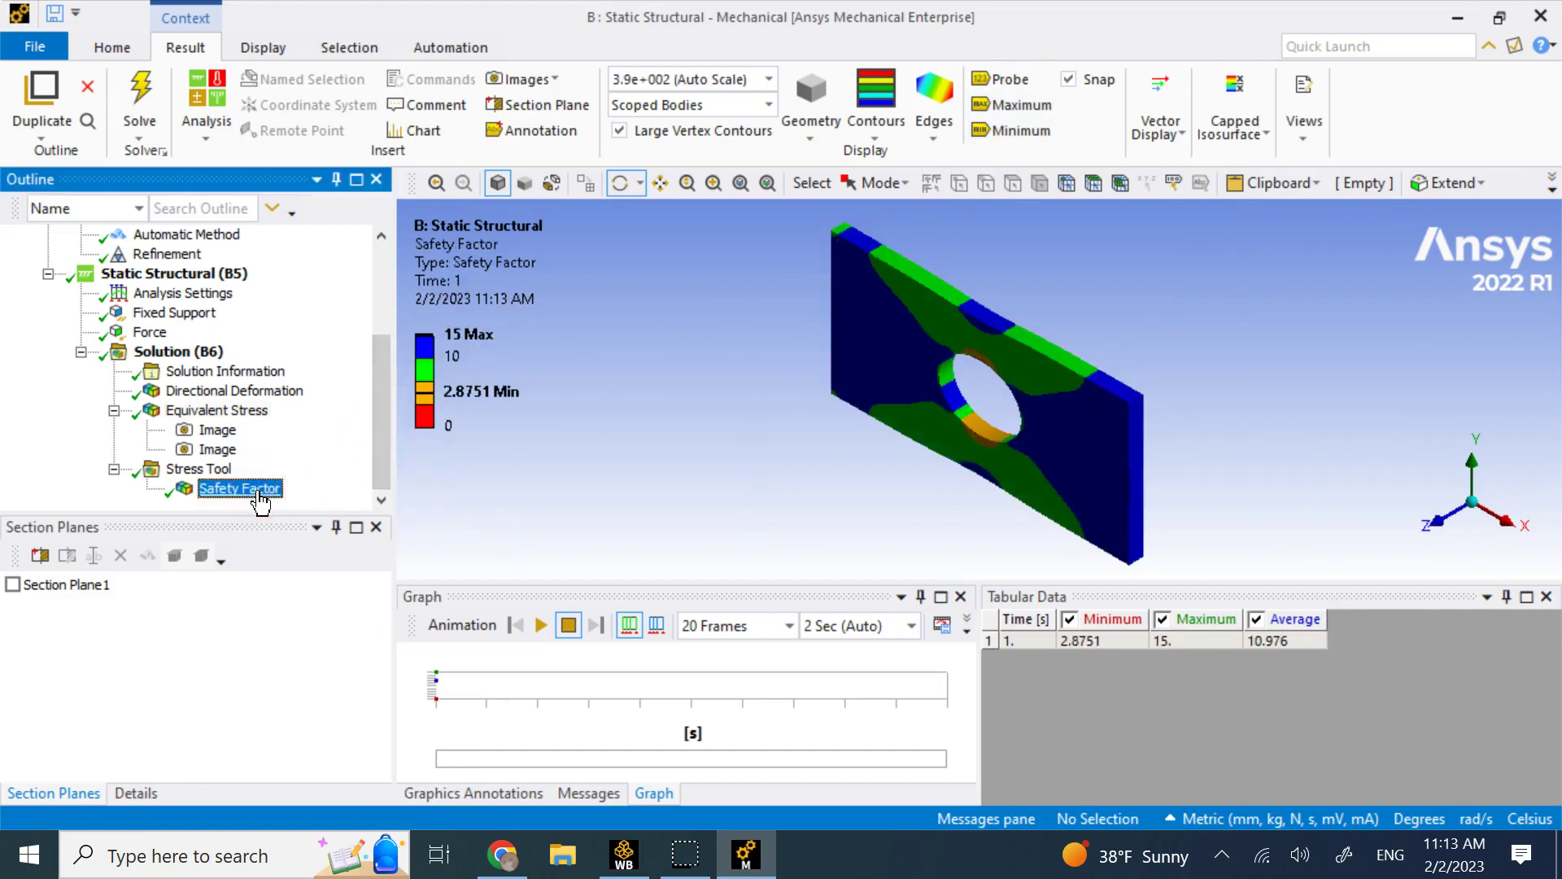
pyautogui.click(1011, 130)
pyautogui.scroll(5, 1057, 502)
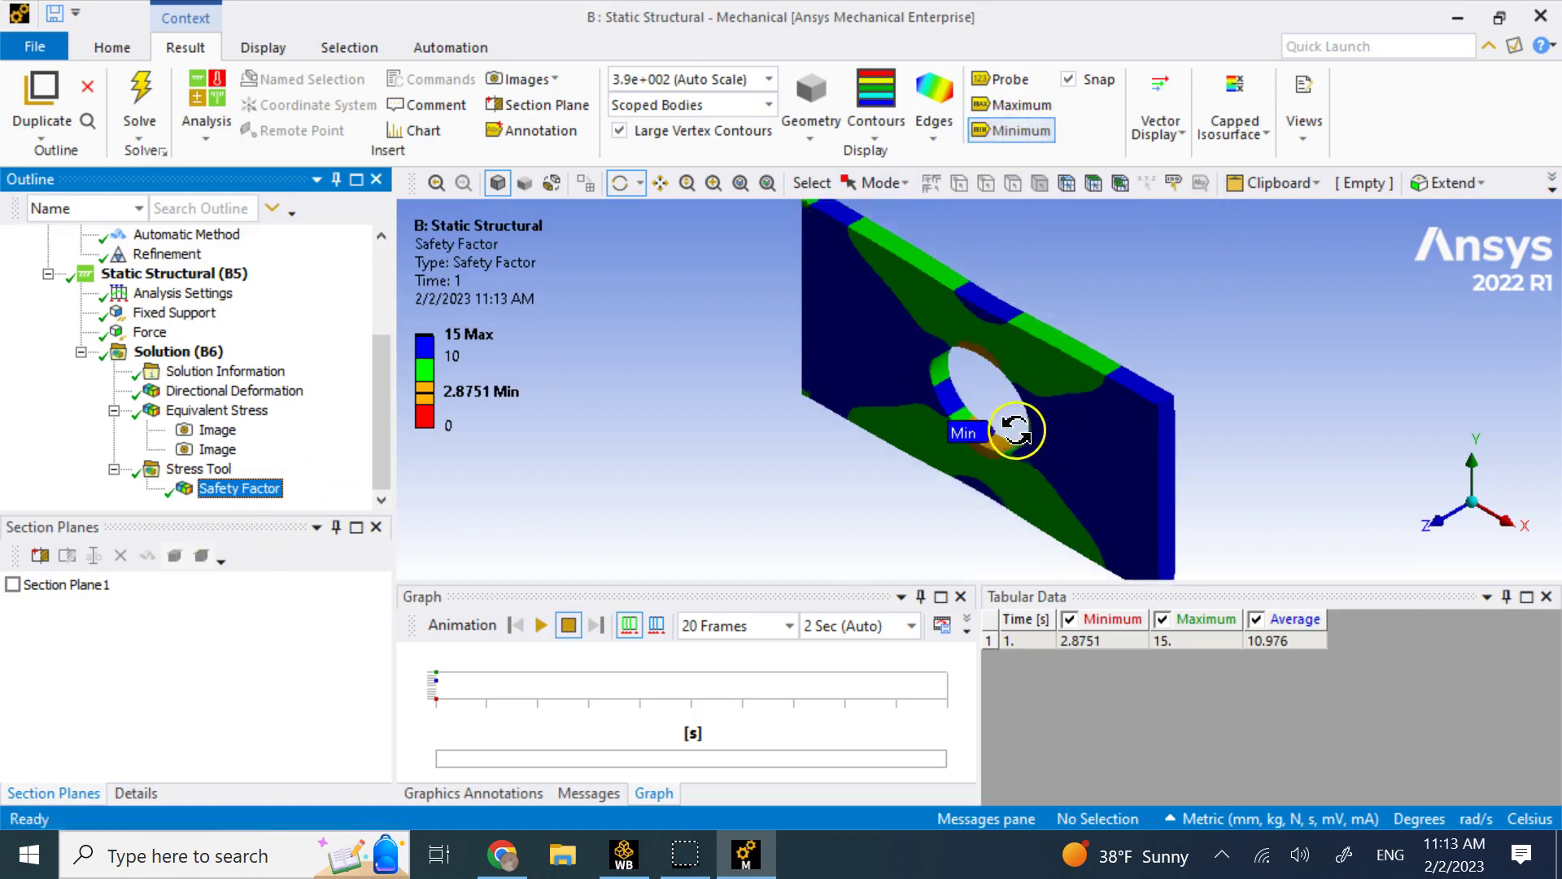
pyautogui.scroll(3, 1058, 502)
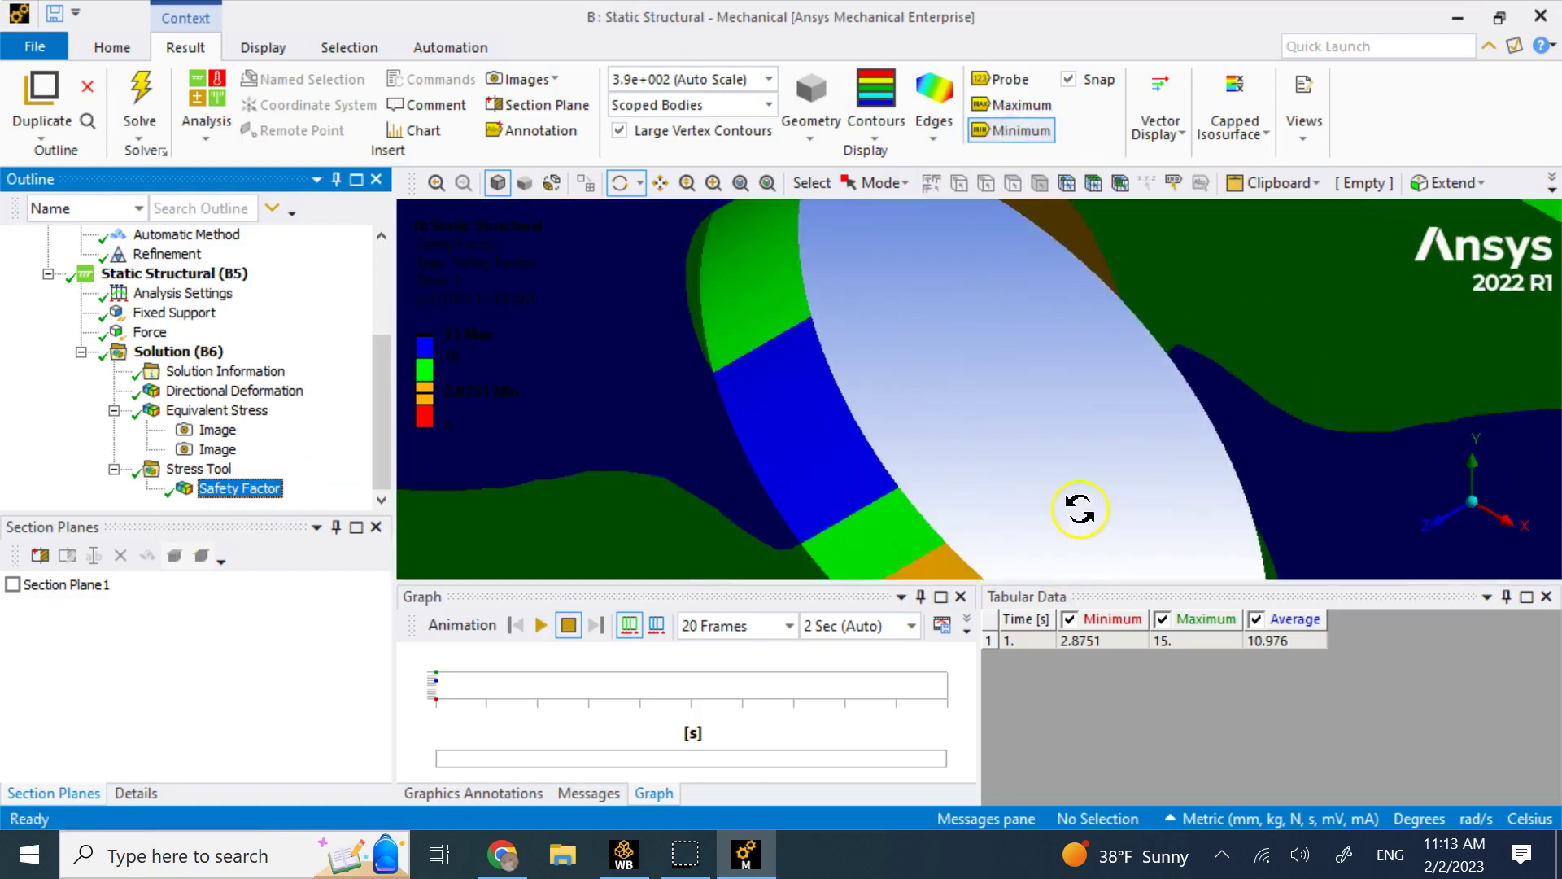
pyautogui.moveTo(1079, 509); pyautogui.dragTo(1063, 447)
pyautogui.scroll(-4, 1063, 447)
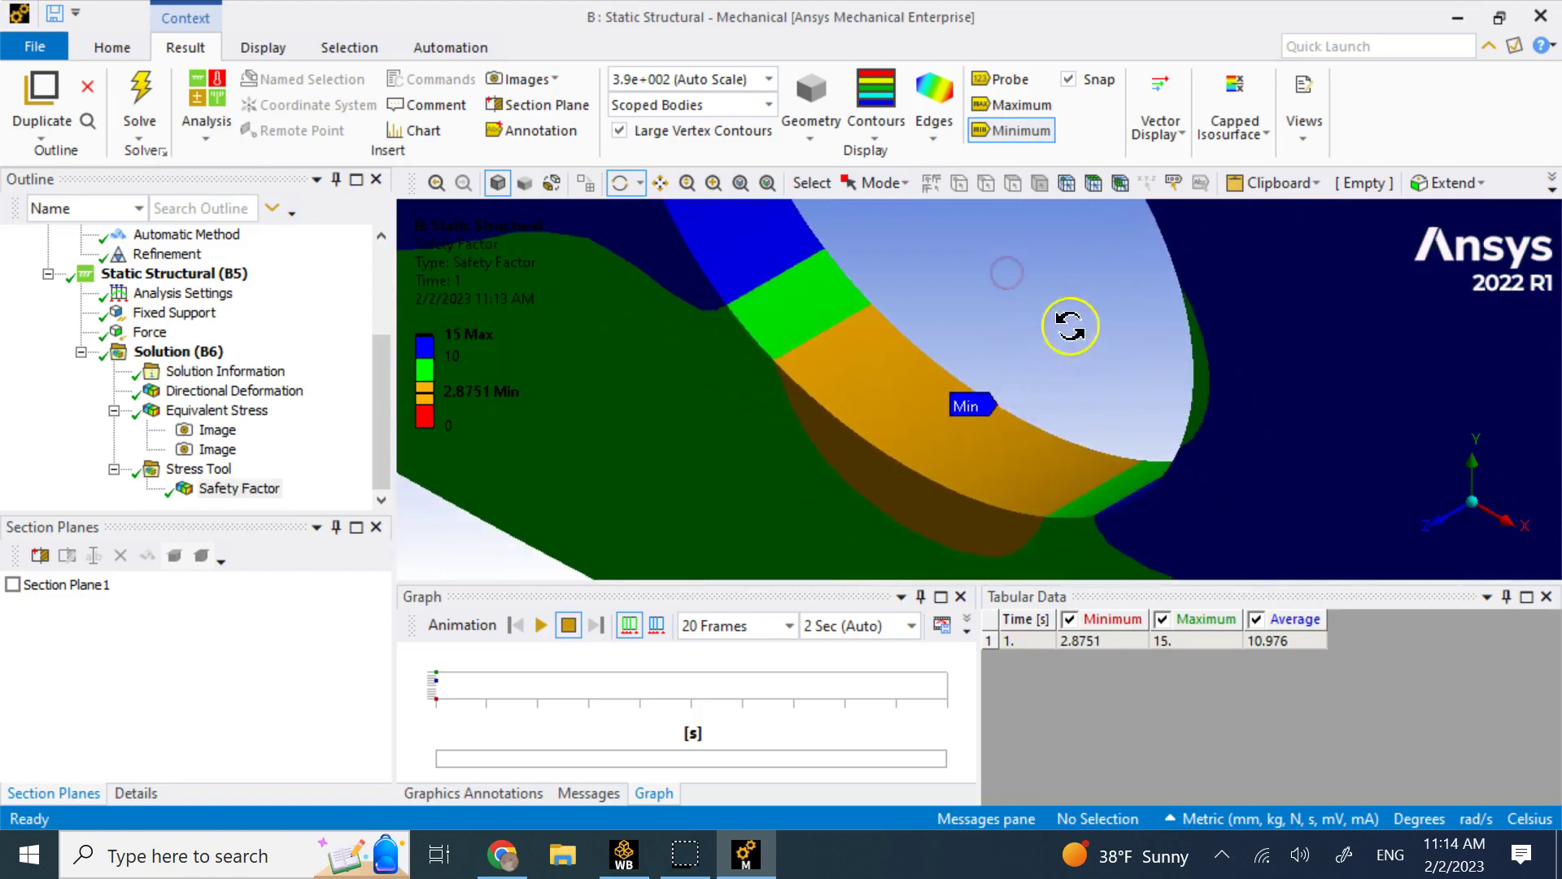
pyautogui.moveTo(1056, 326); pyautogui.dragTo(900, 344)
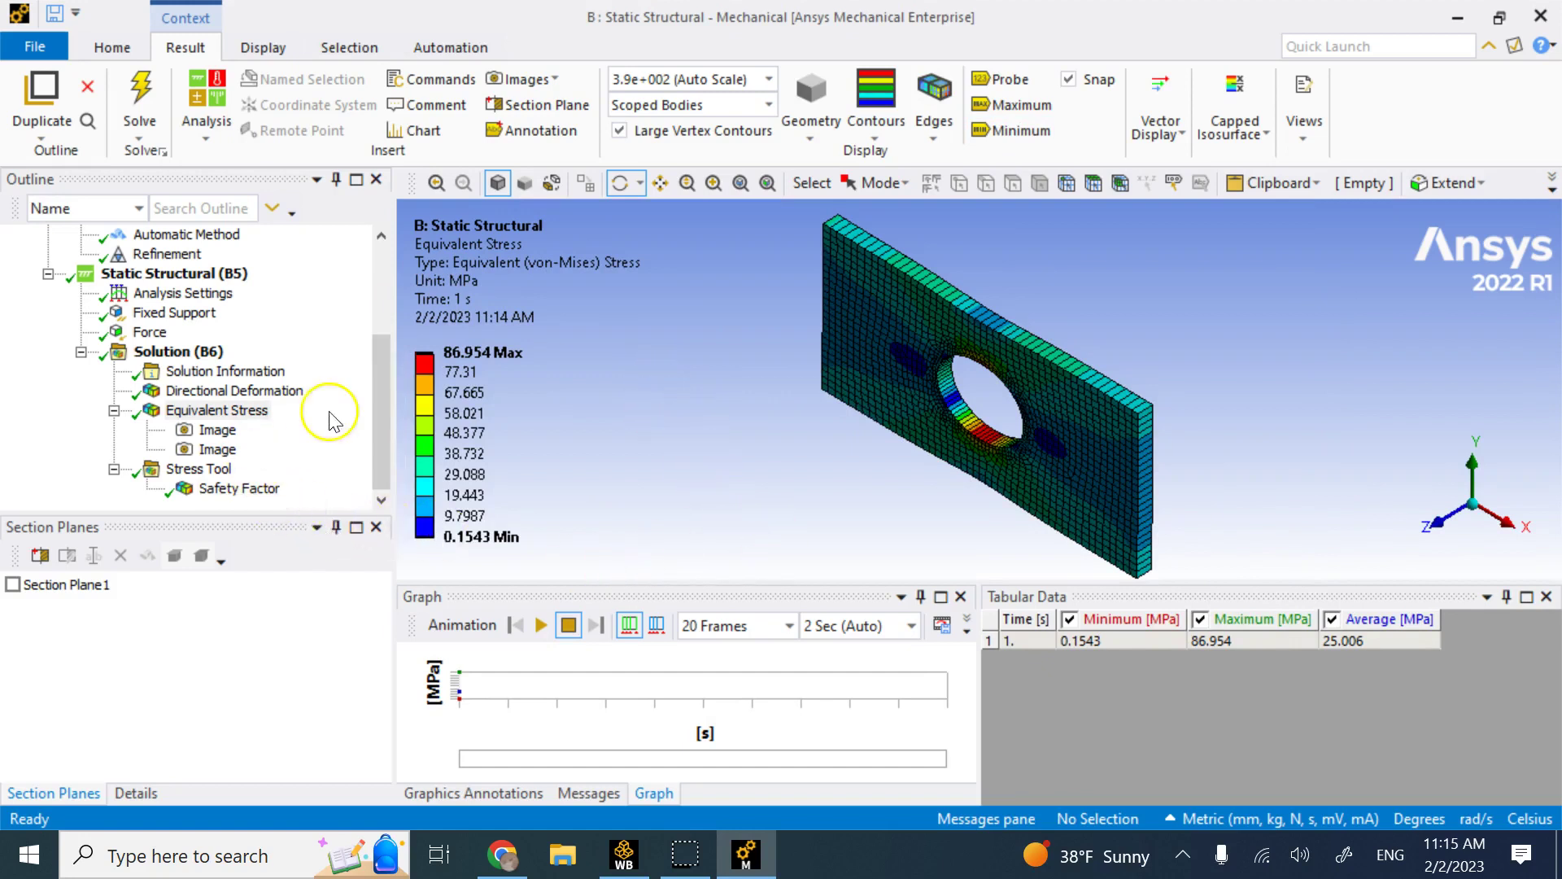
# Display the X-axis directional deformation result, and play and stop its animation
pyautogui.click(282, 394)
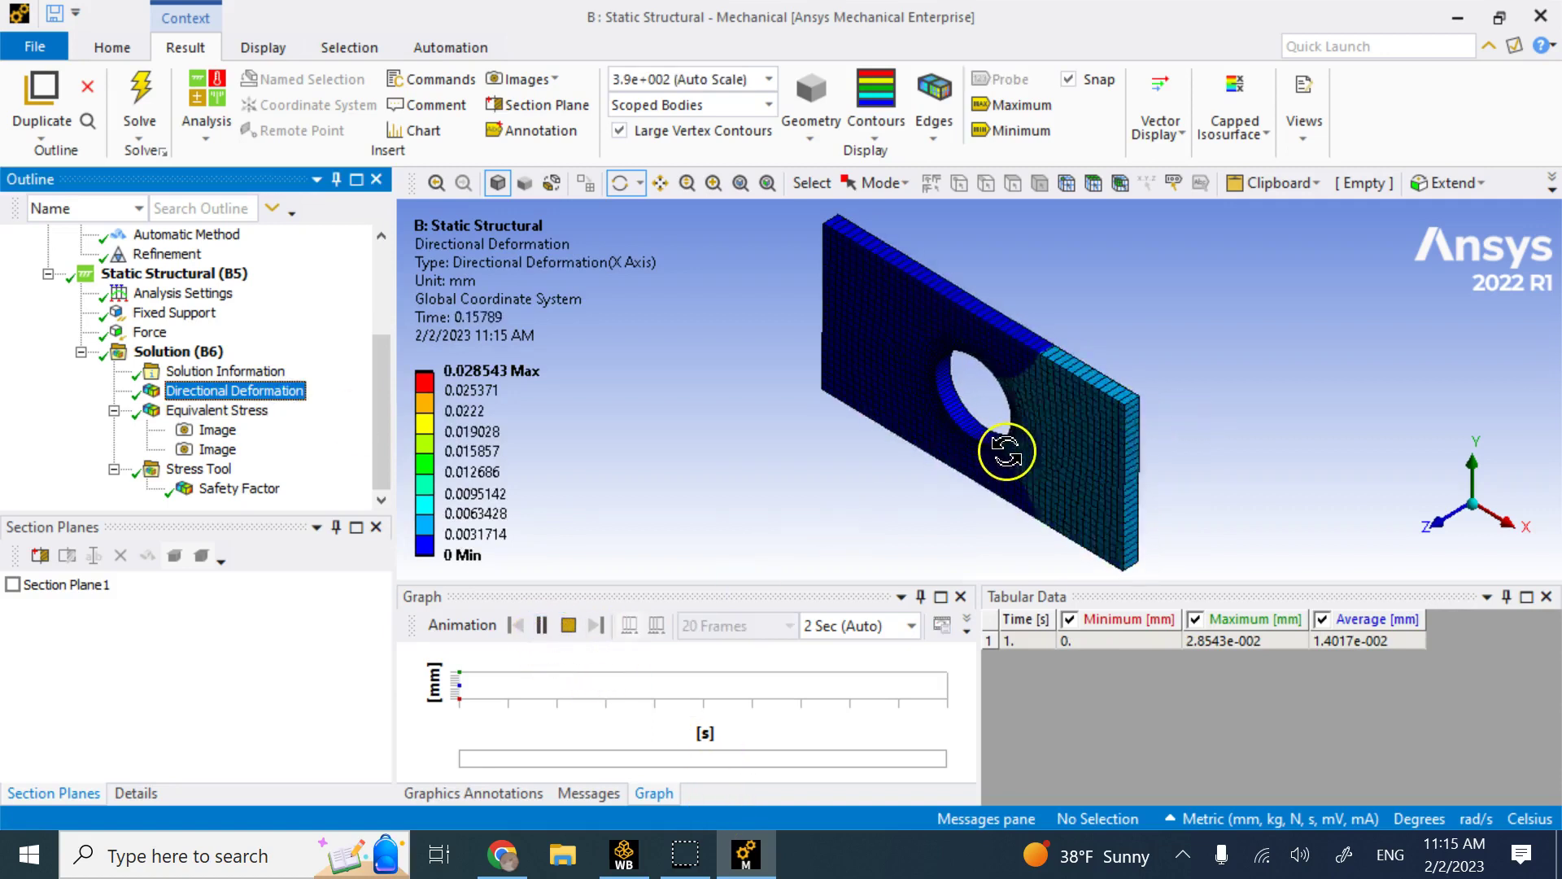
pyautogui.click(569, 624)
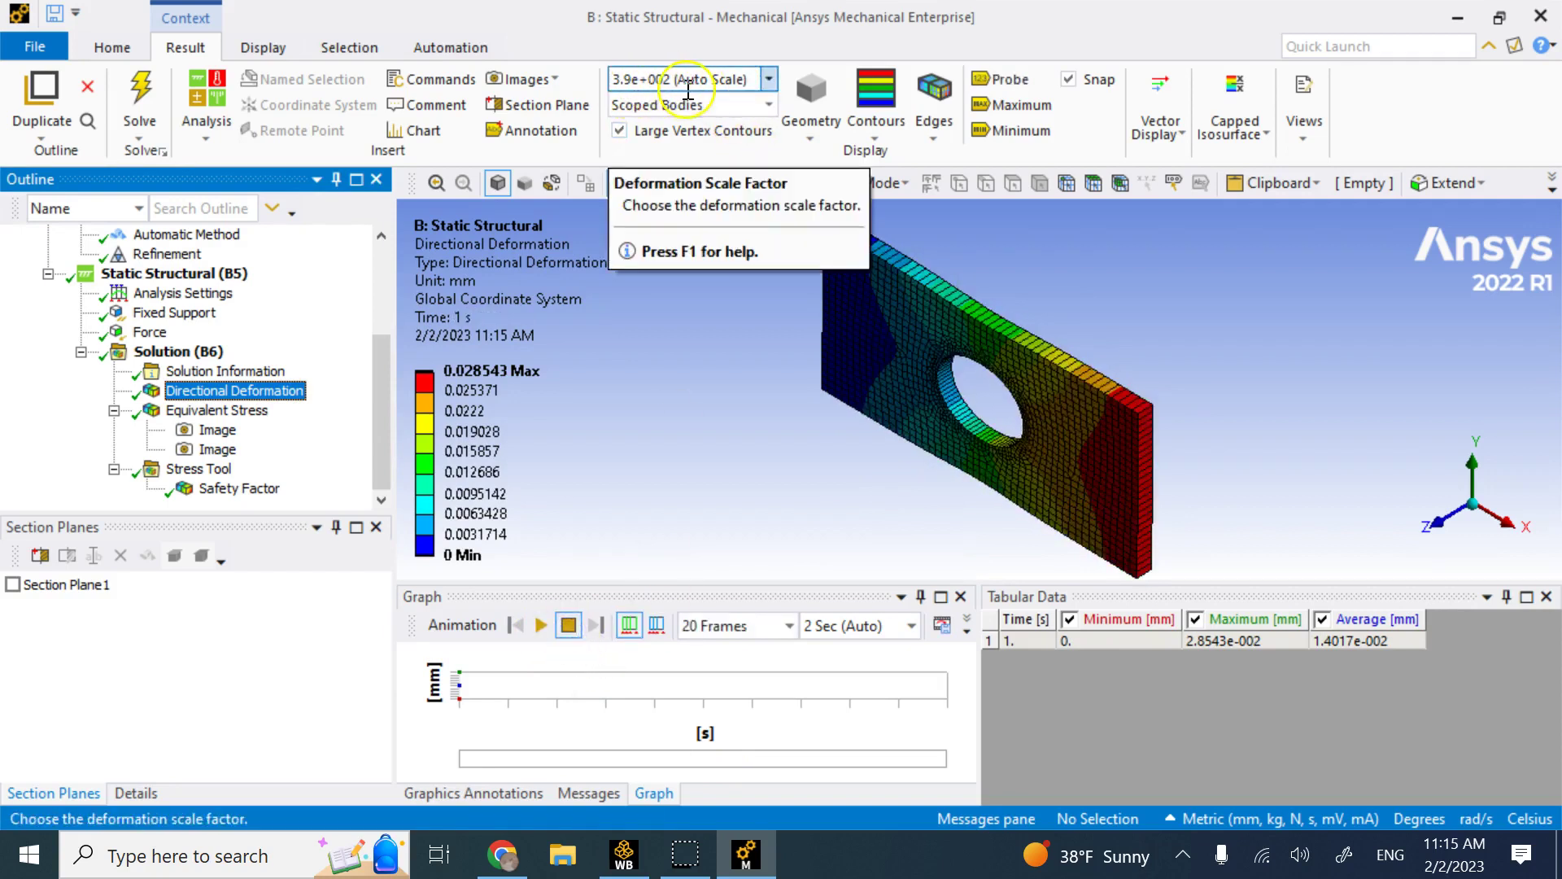
# Set the deformation scale factor to 1.0 (True Scale), and play and stop the directional deformation animation
pyautogui.click(769, 79)
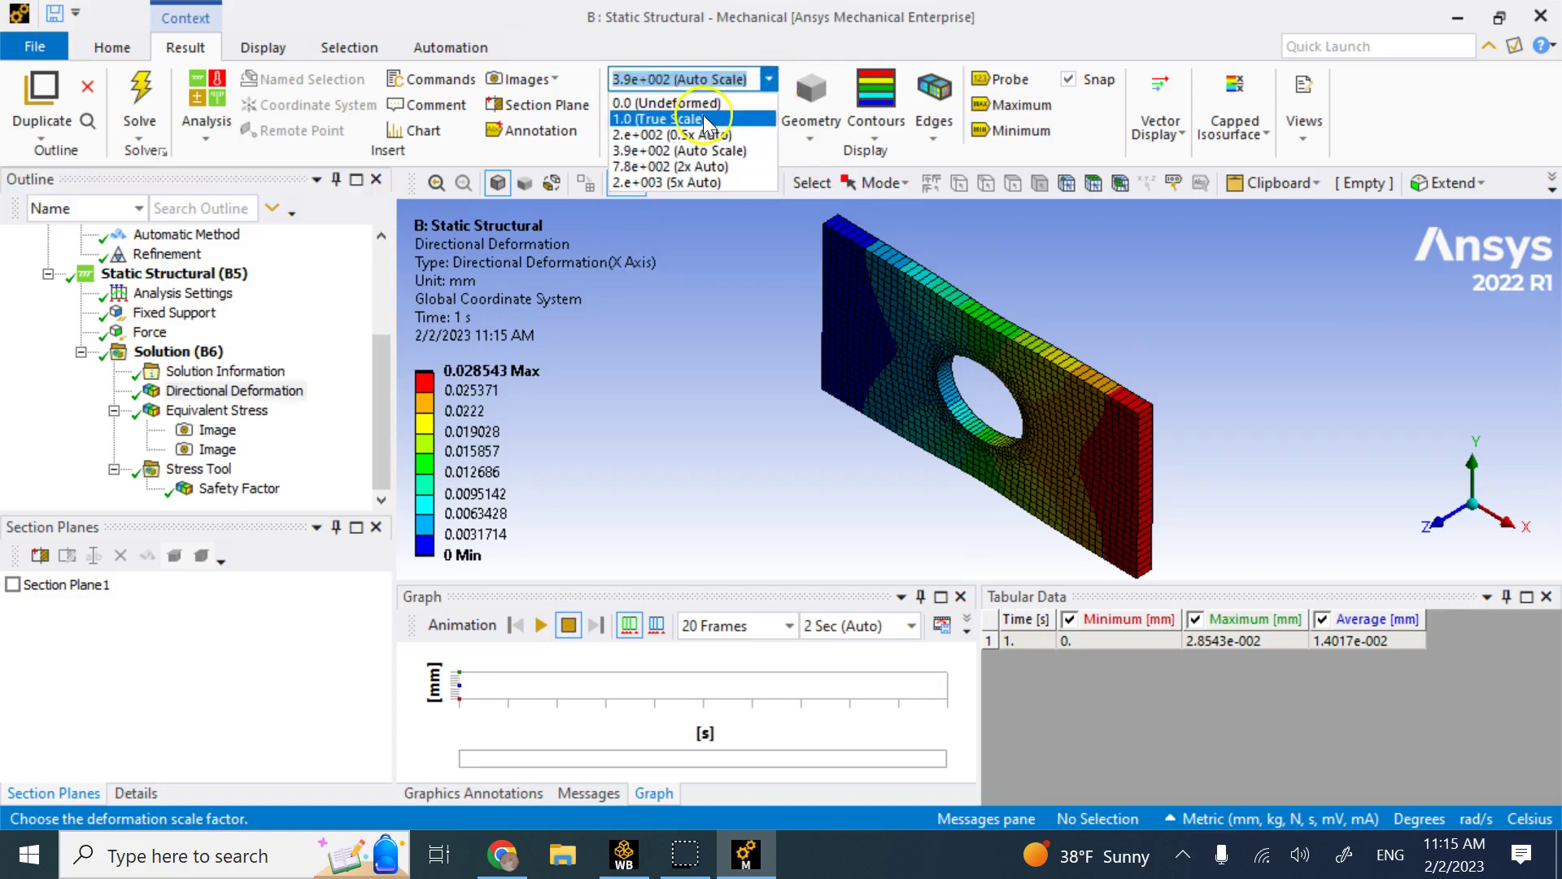
pyautogui.click(705, 119)
pyautogui.click(540, 625)
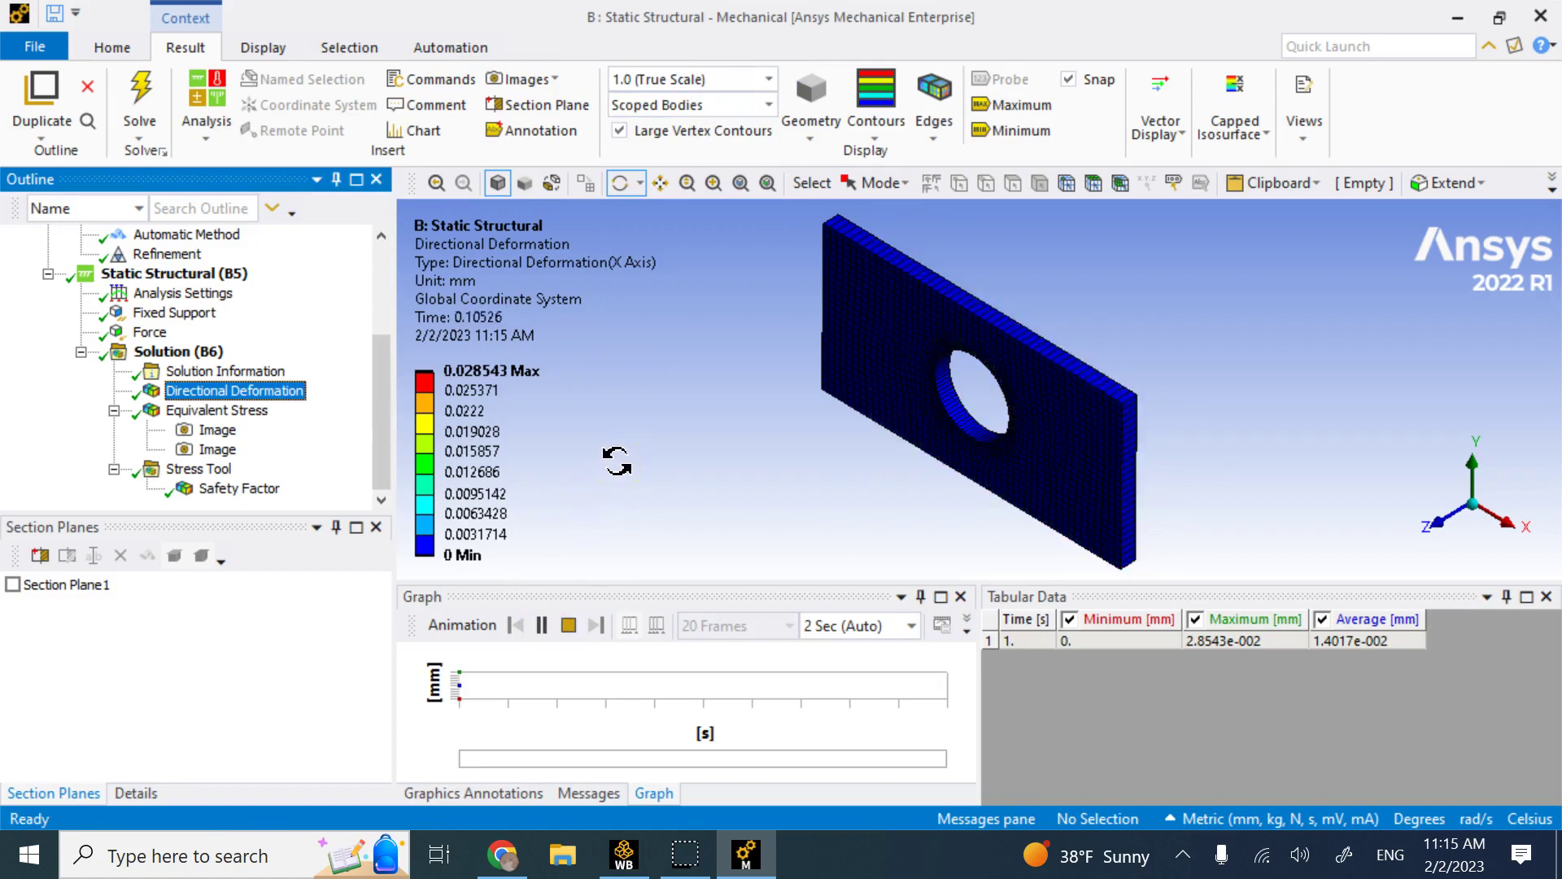
pyautogui.click(567, 625)
# Set the deformation scale factor to 2.e+002 (0.5x Auto), and play and pause the directional deformation animation
pyautogui.click(767, 80)
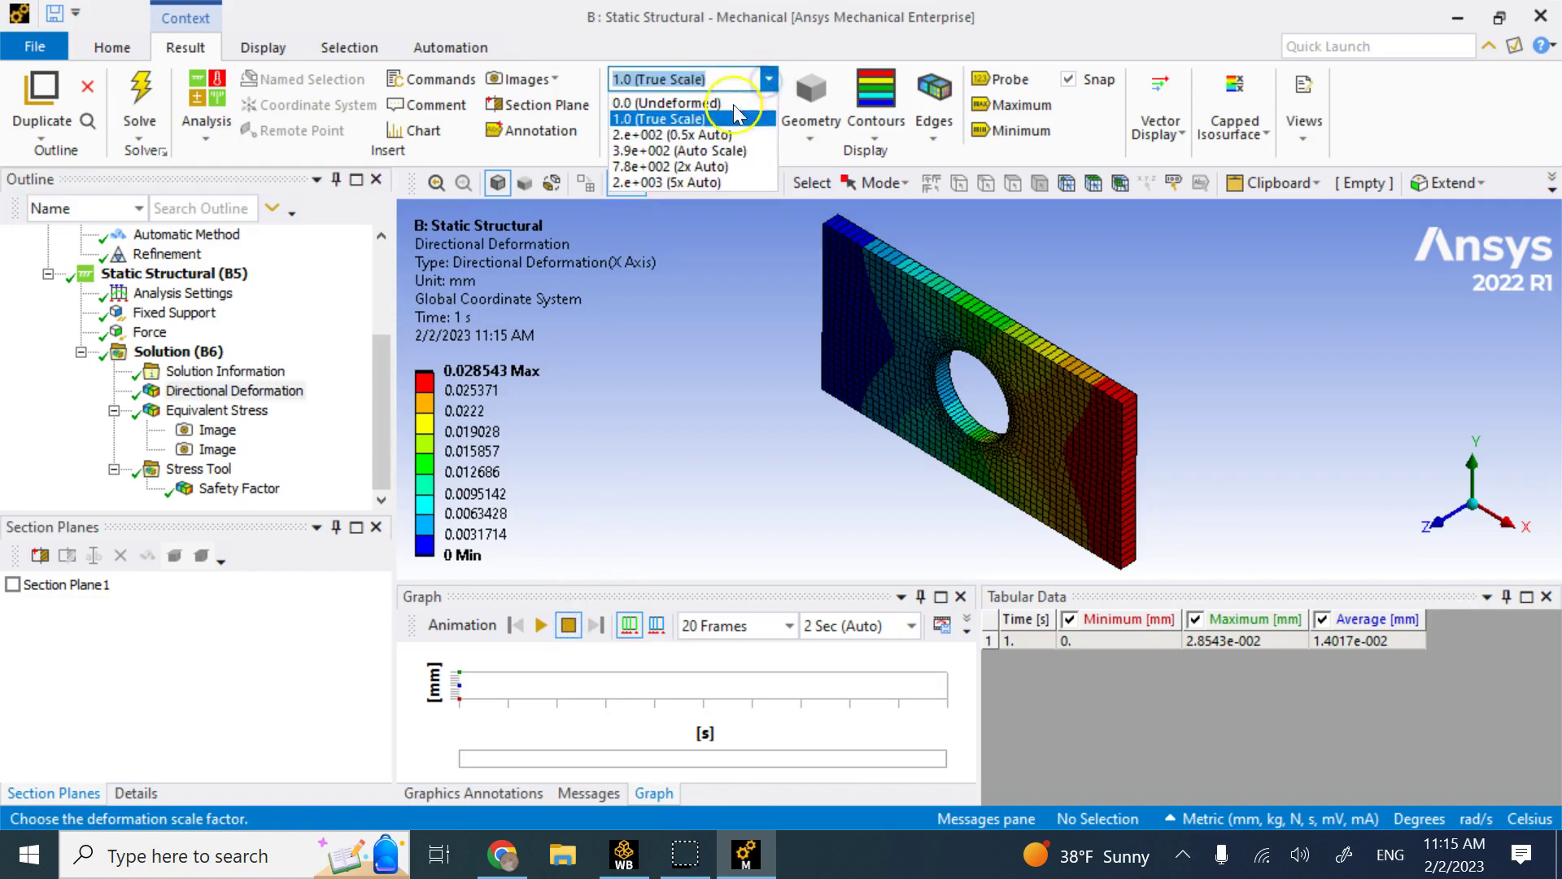
pyautogui.click(720, 134)
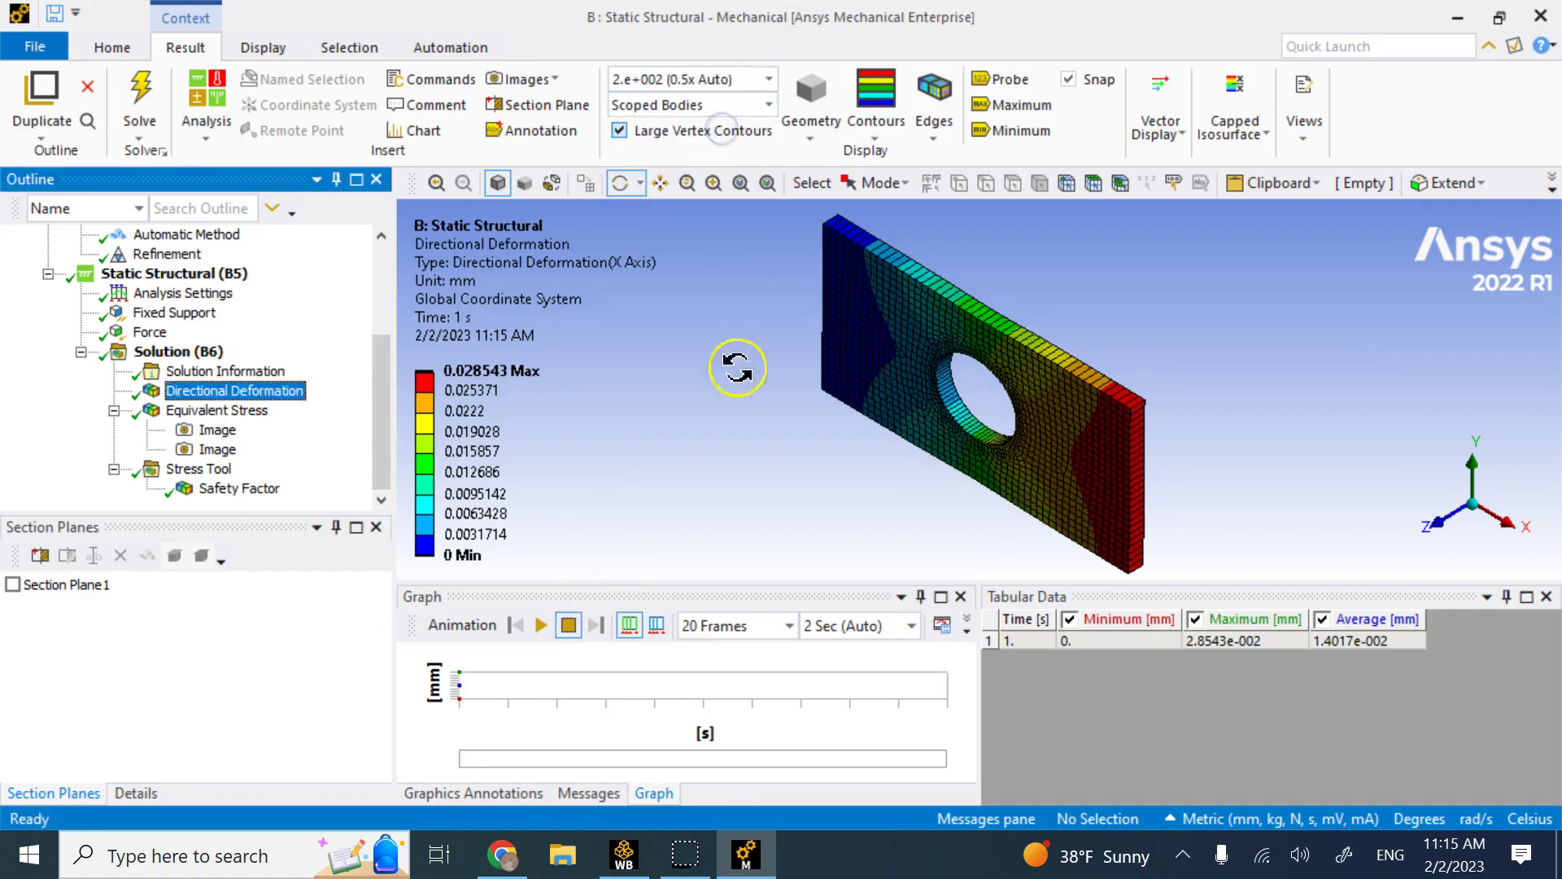
pyautogui.click(551, 624)
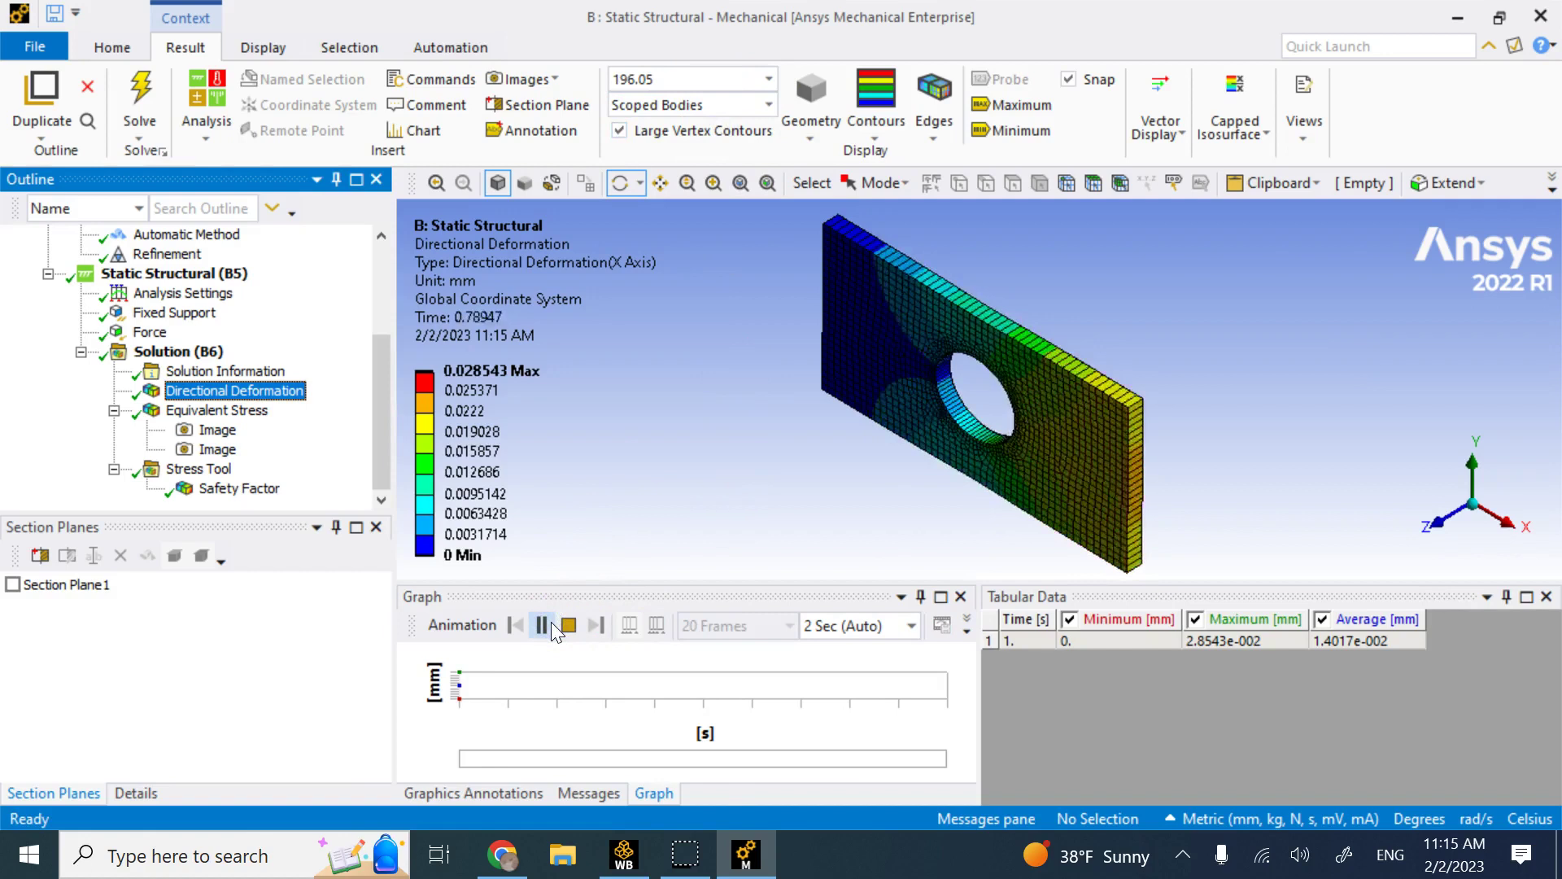
pyautogui.click(551, 625)
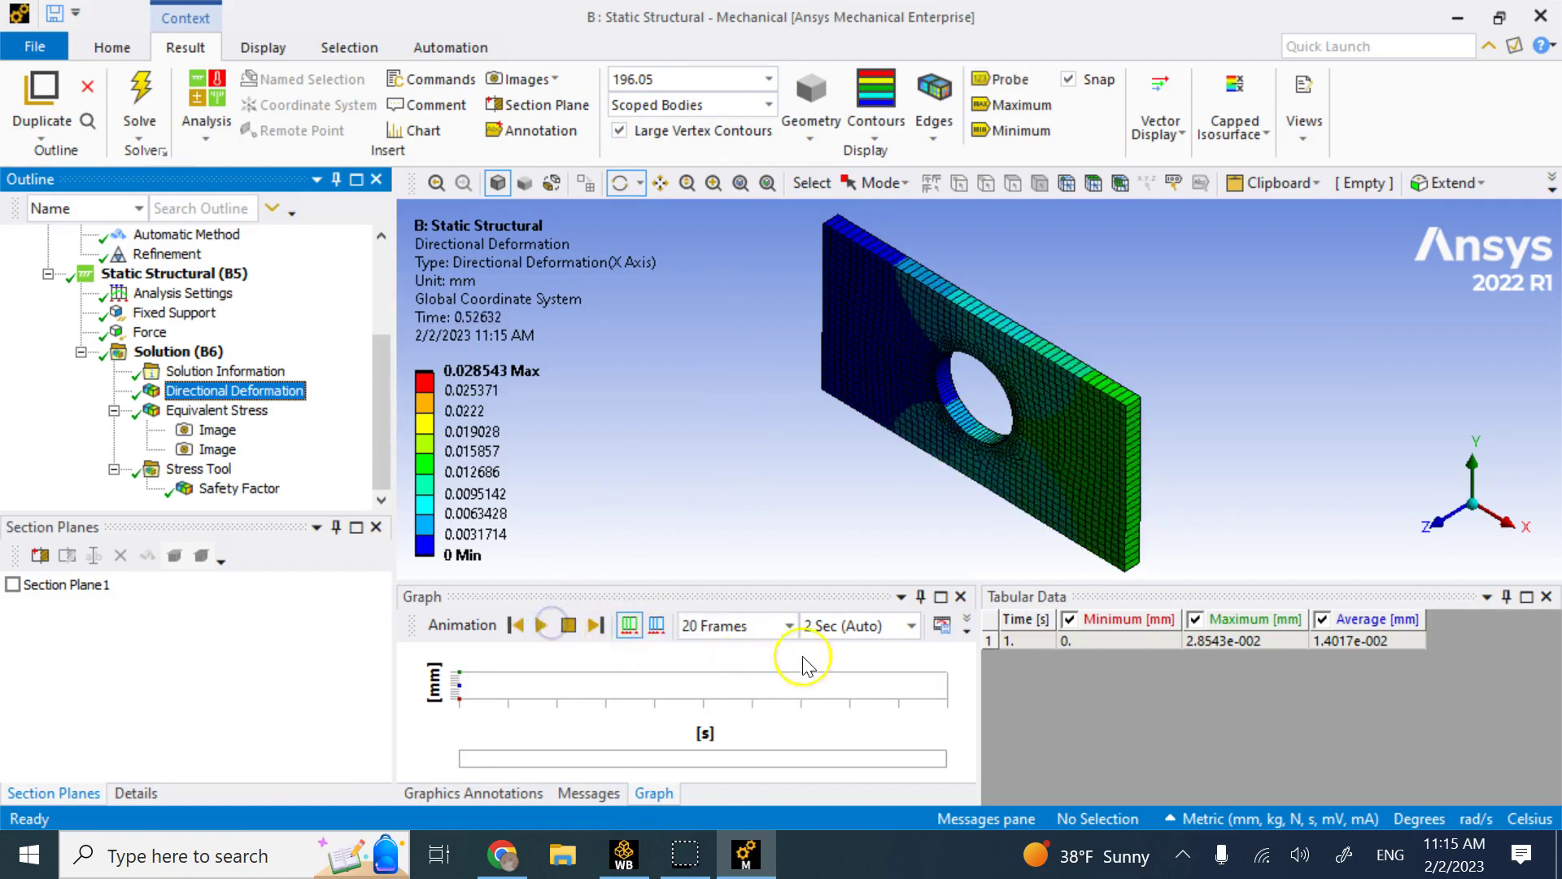
# Set the animation duration to 10 Sec, and play and stop the directional deformation animation
pyautogui.click(912, 628)
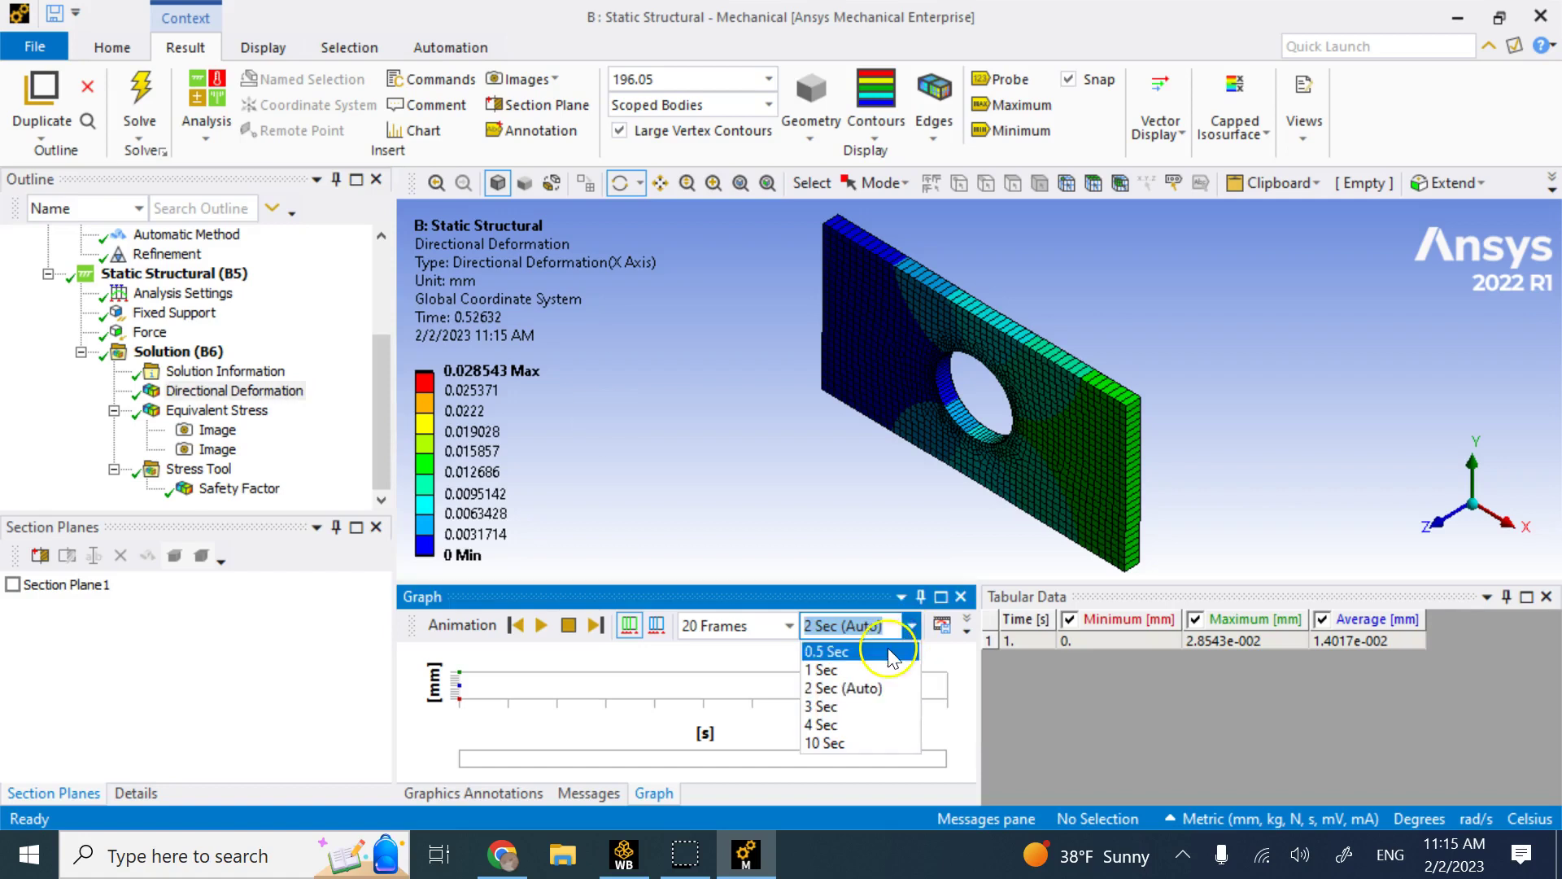
pyautogui.click(863, 742)
pyautogui.click(550, 625)
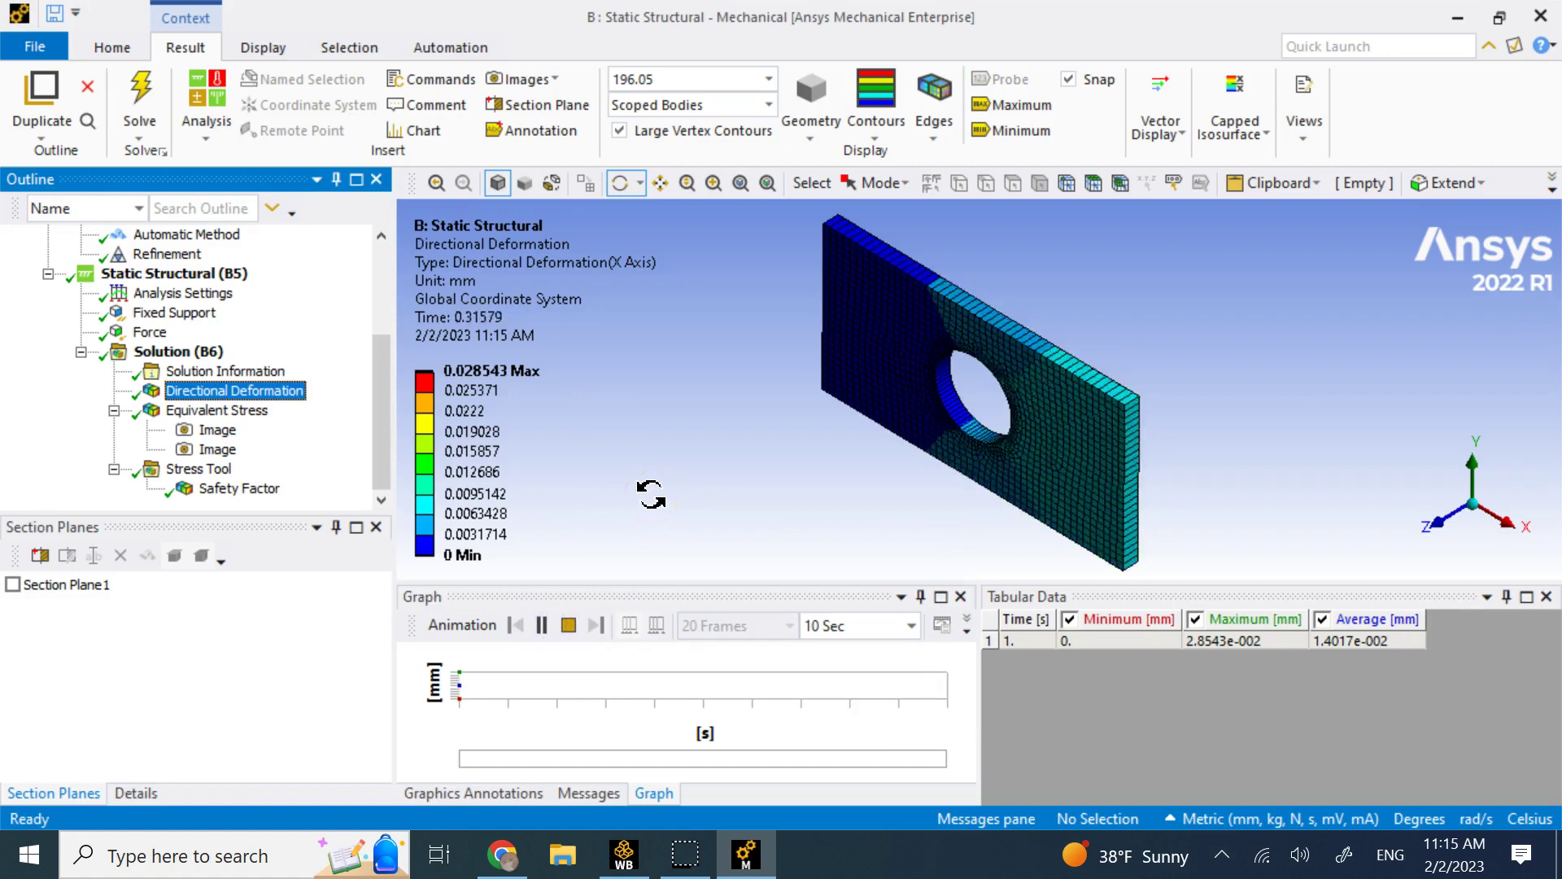
pyautogui.click(569, 625)
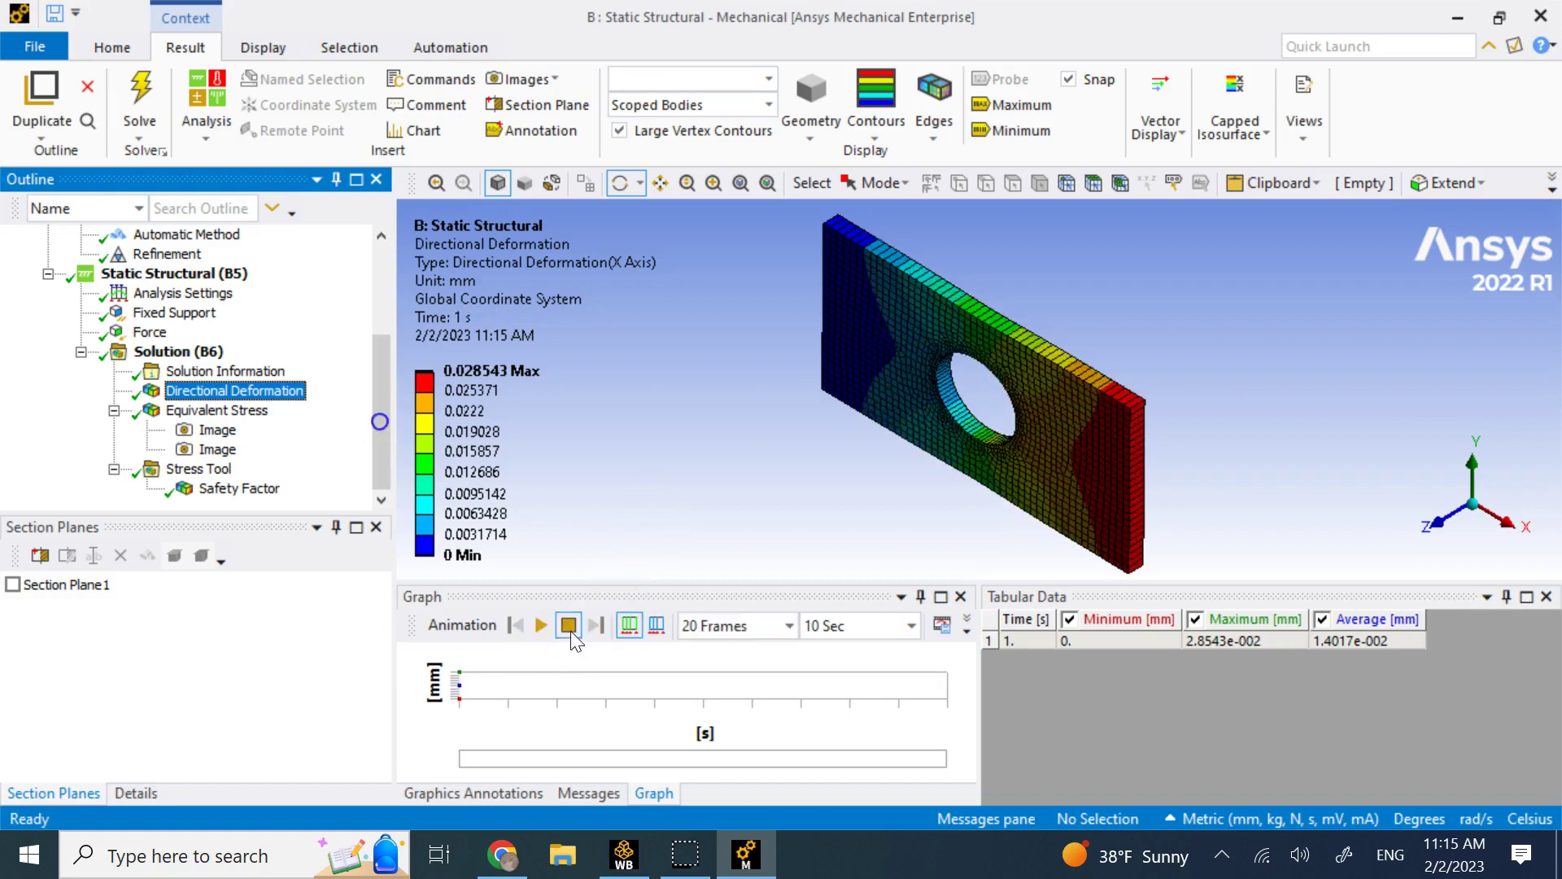
# Set the animation to 40 Frames, and play and stop the directional deformation animation
pyautogui.click(788, 628)
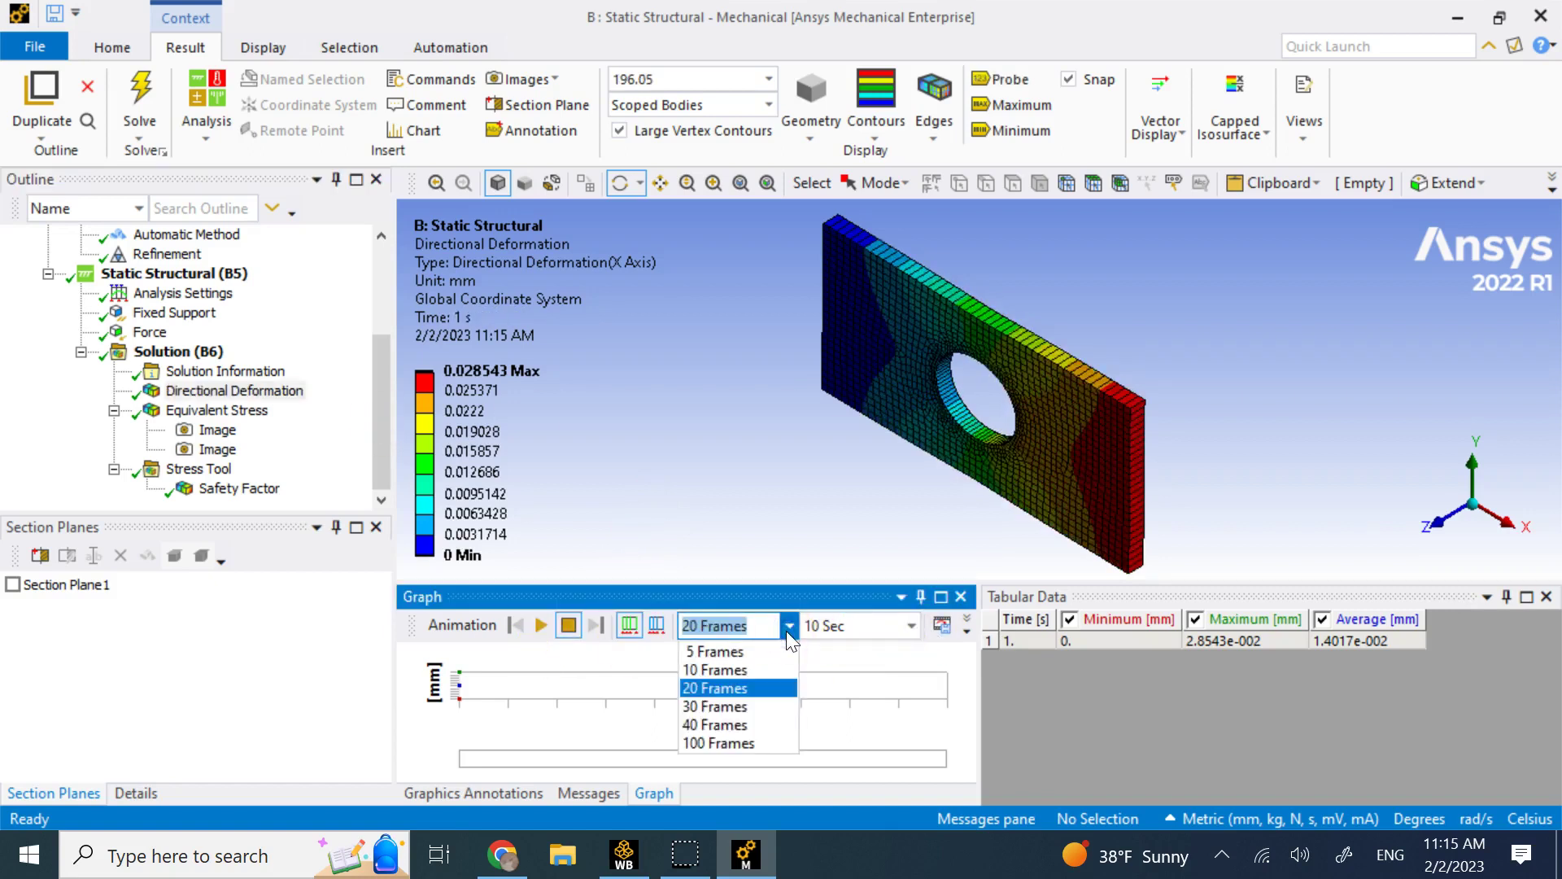
pyautogui.click(755, 725)
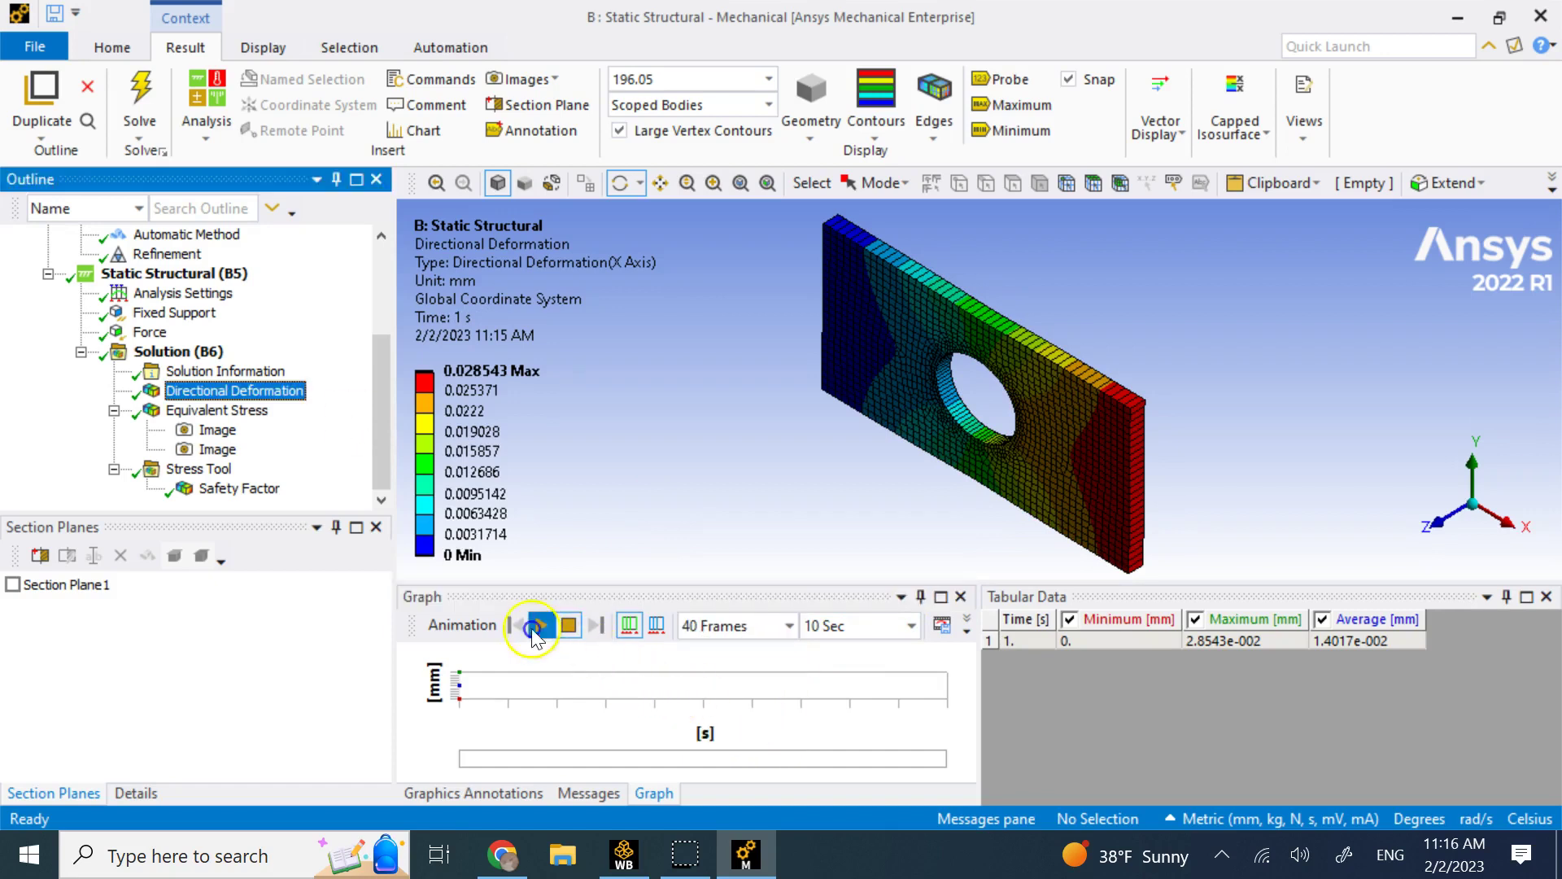
pyautogui.click(541, 625)
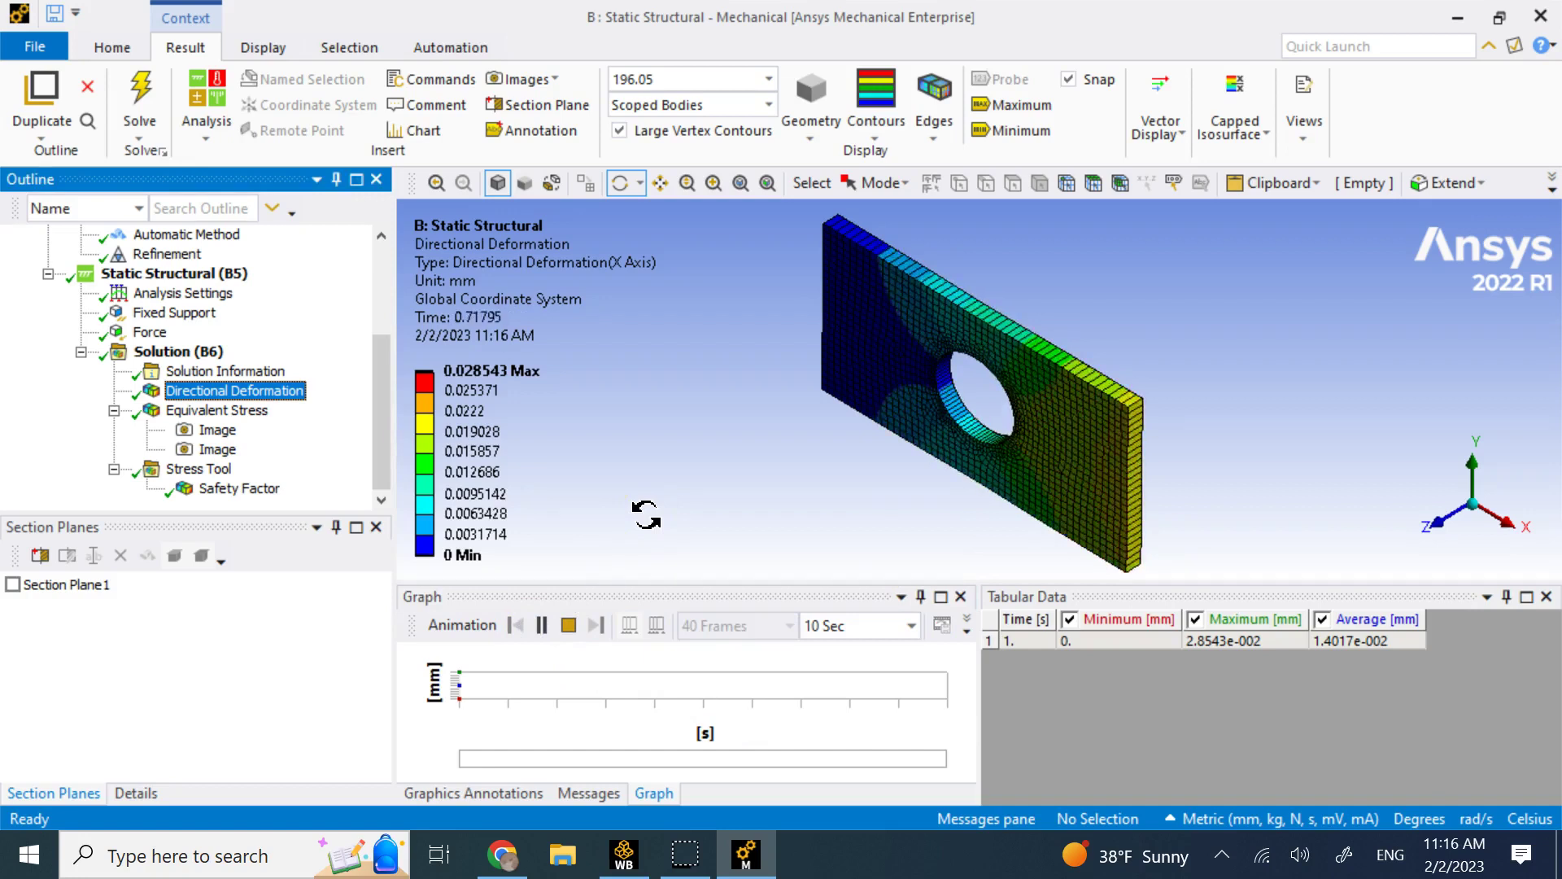
pyautogui.click(568, 625)
# Export the directional deformation animation as the MP4 video deformation_truss.mp4 on the Desktop
pyautogui.click(952, 630)
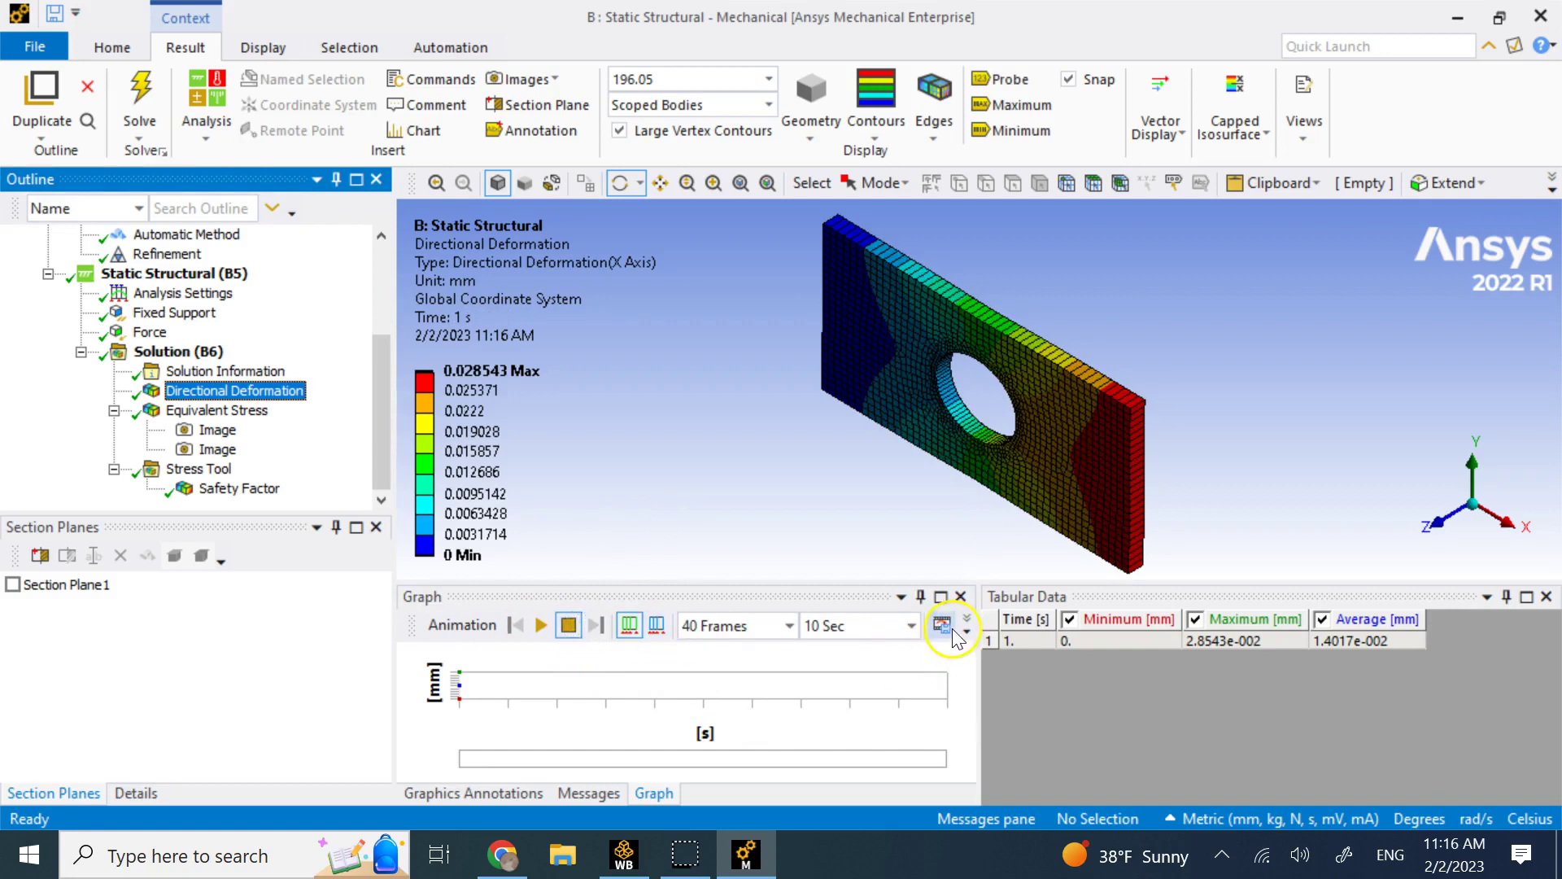
pyautogui.click(950, 631)
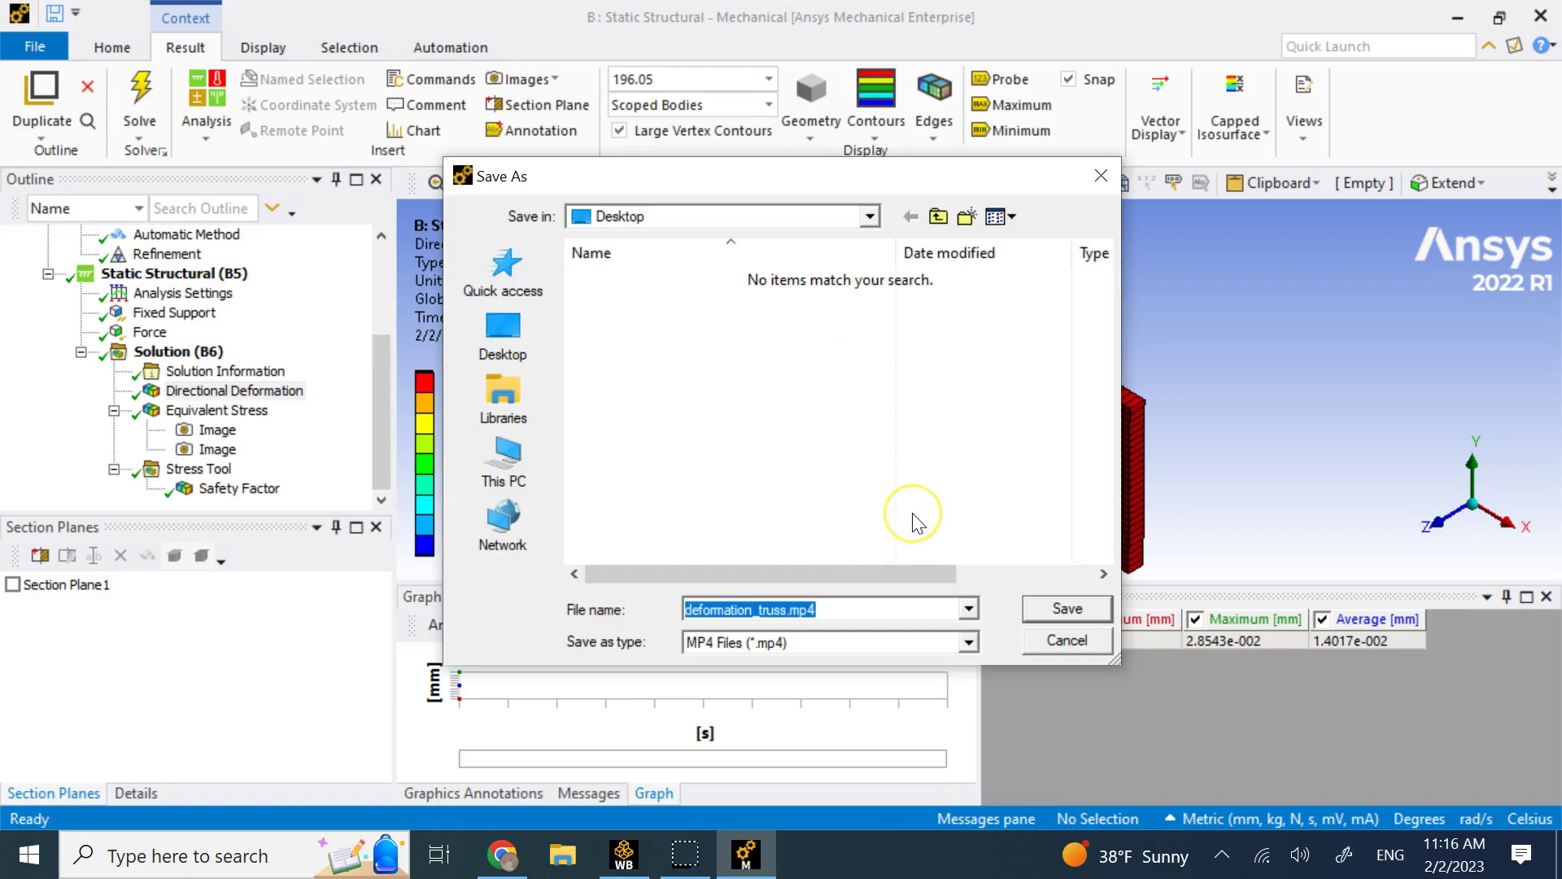
pyautogui.click(1039, 618)
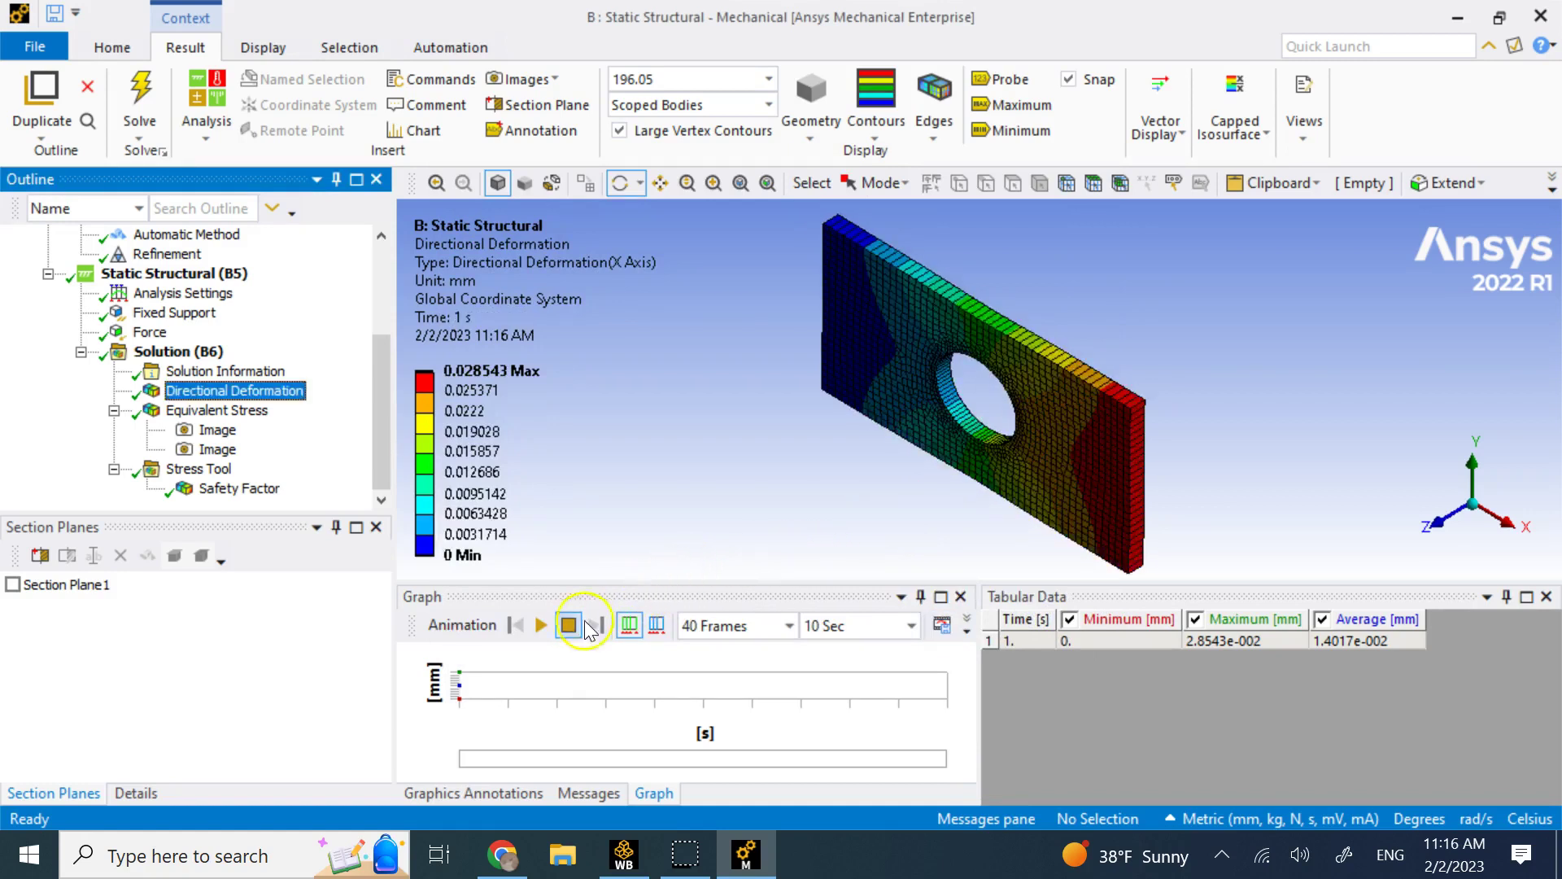
pyautogui.click(569, 627)
# Play back the exported deformation_truss video, close the player, and return to Ansys Mechanical
pyautogui.click(569, 366)
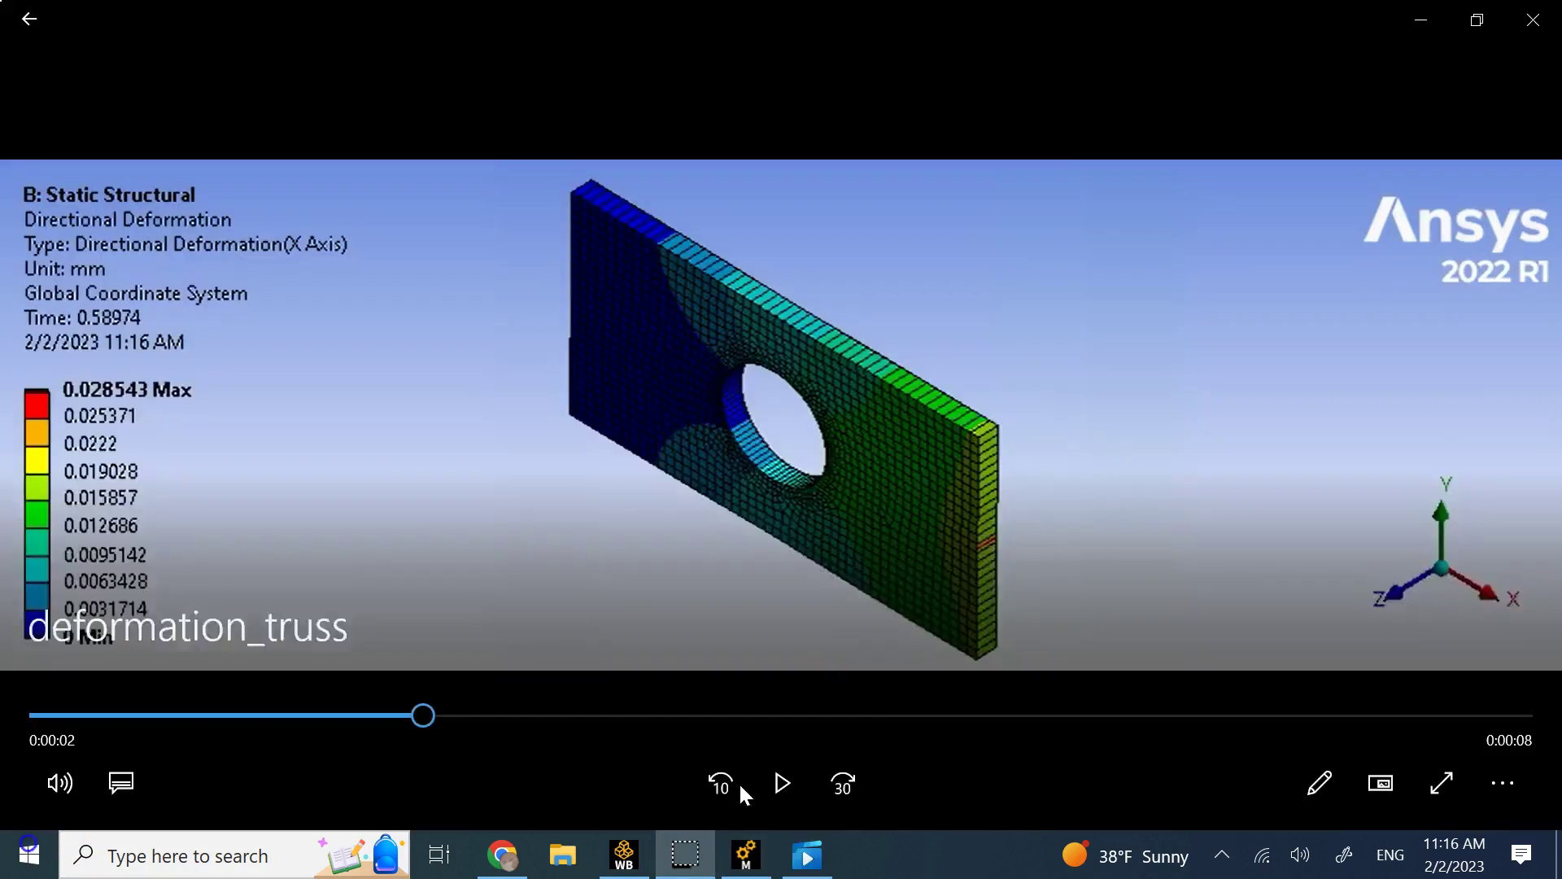
pyautogui.click(983, 357)
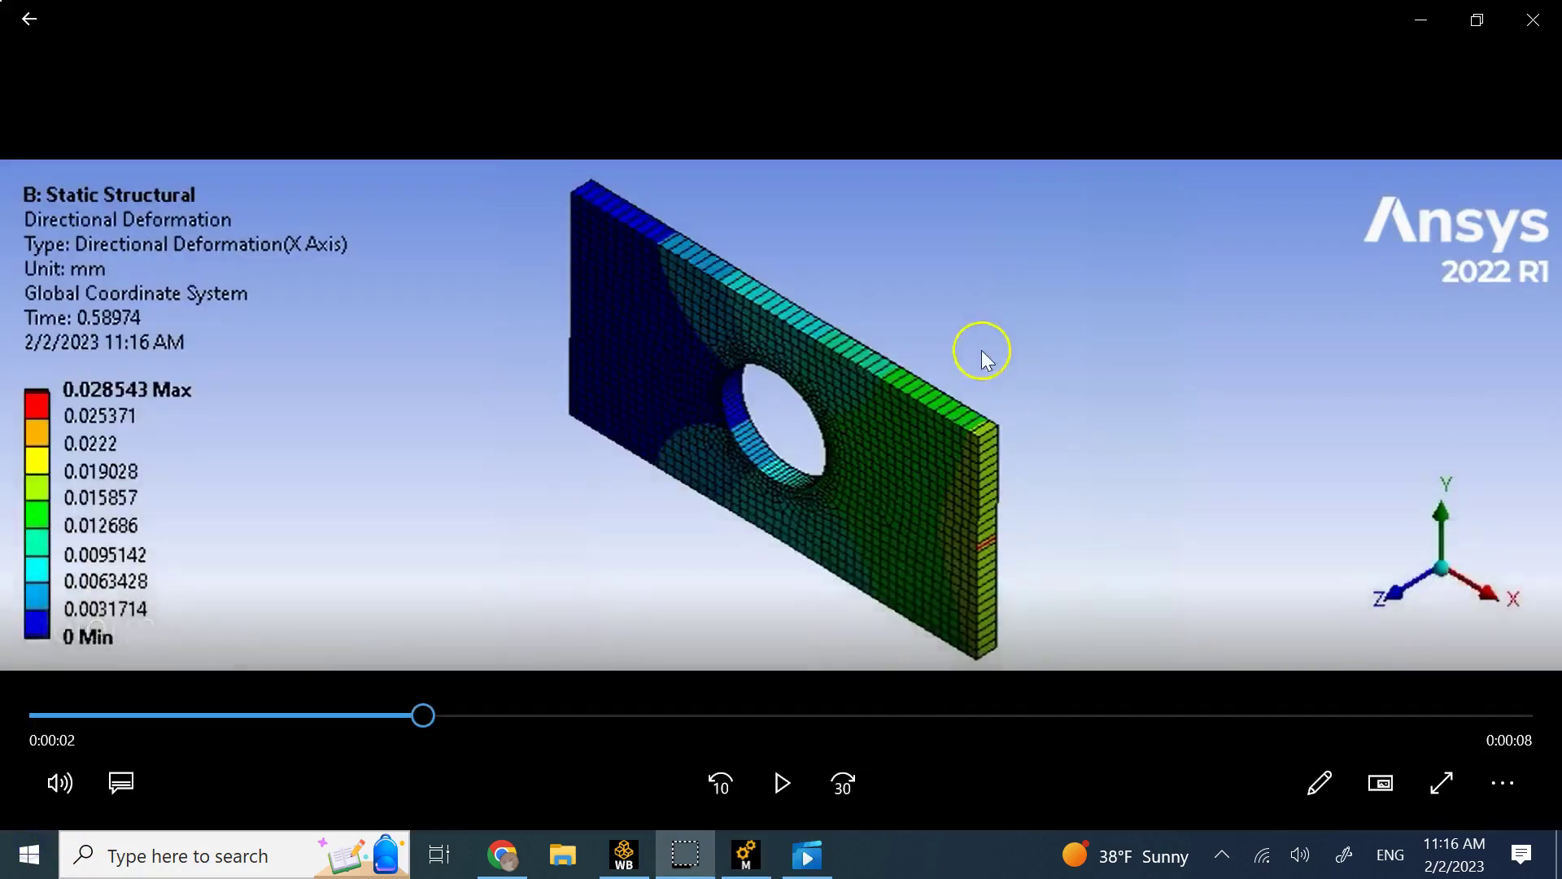
pyautogui.click(787, 781)
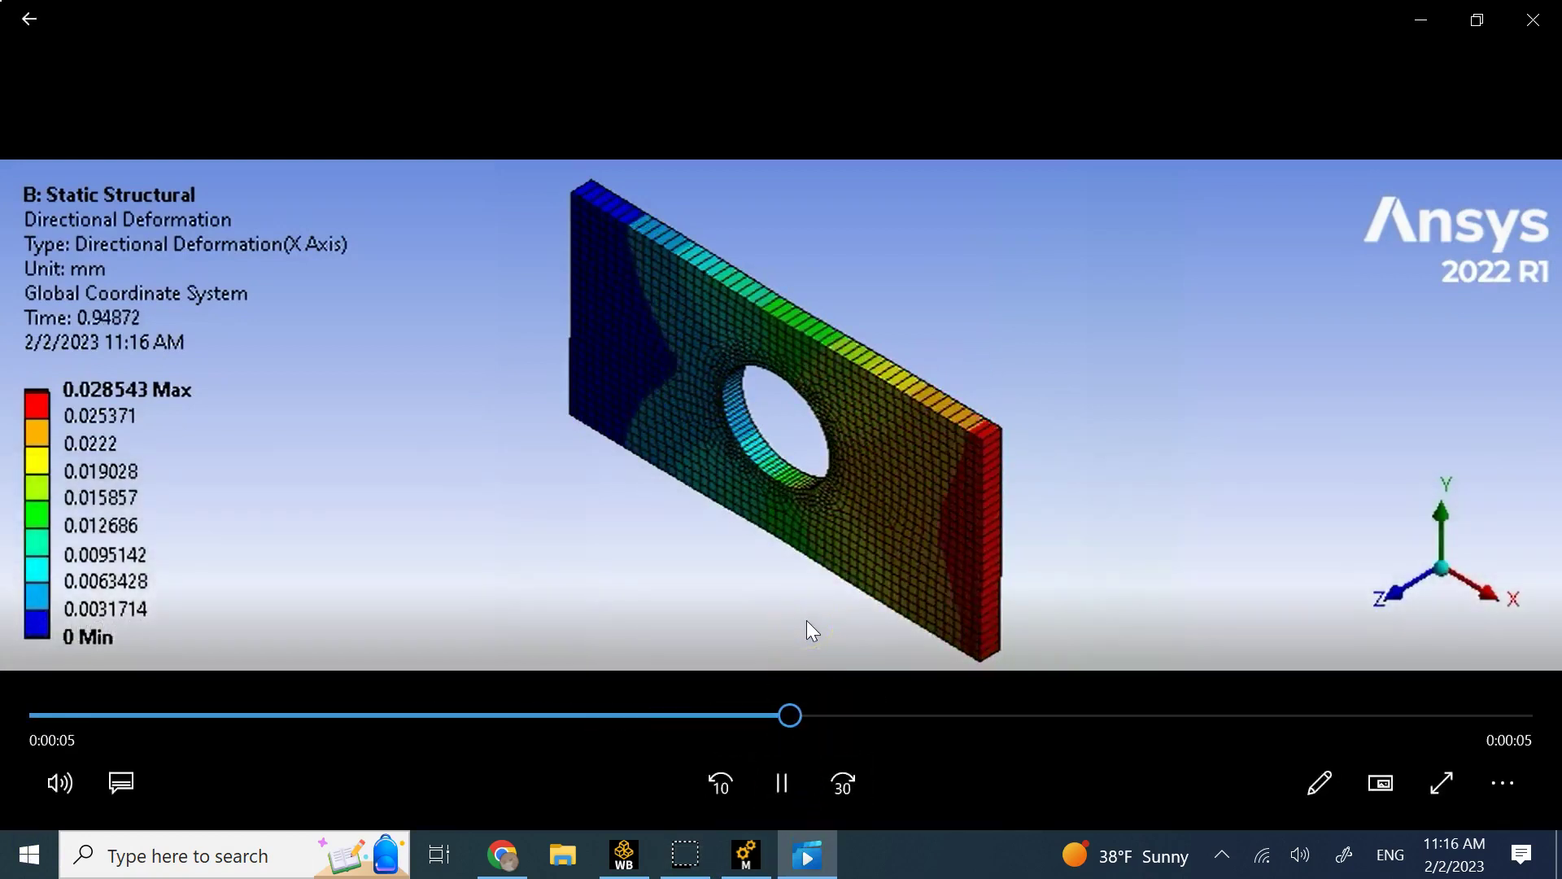
pyautogui.click(782, 781)
pyautogui.click(1525, 22)
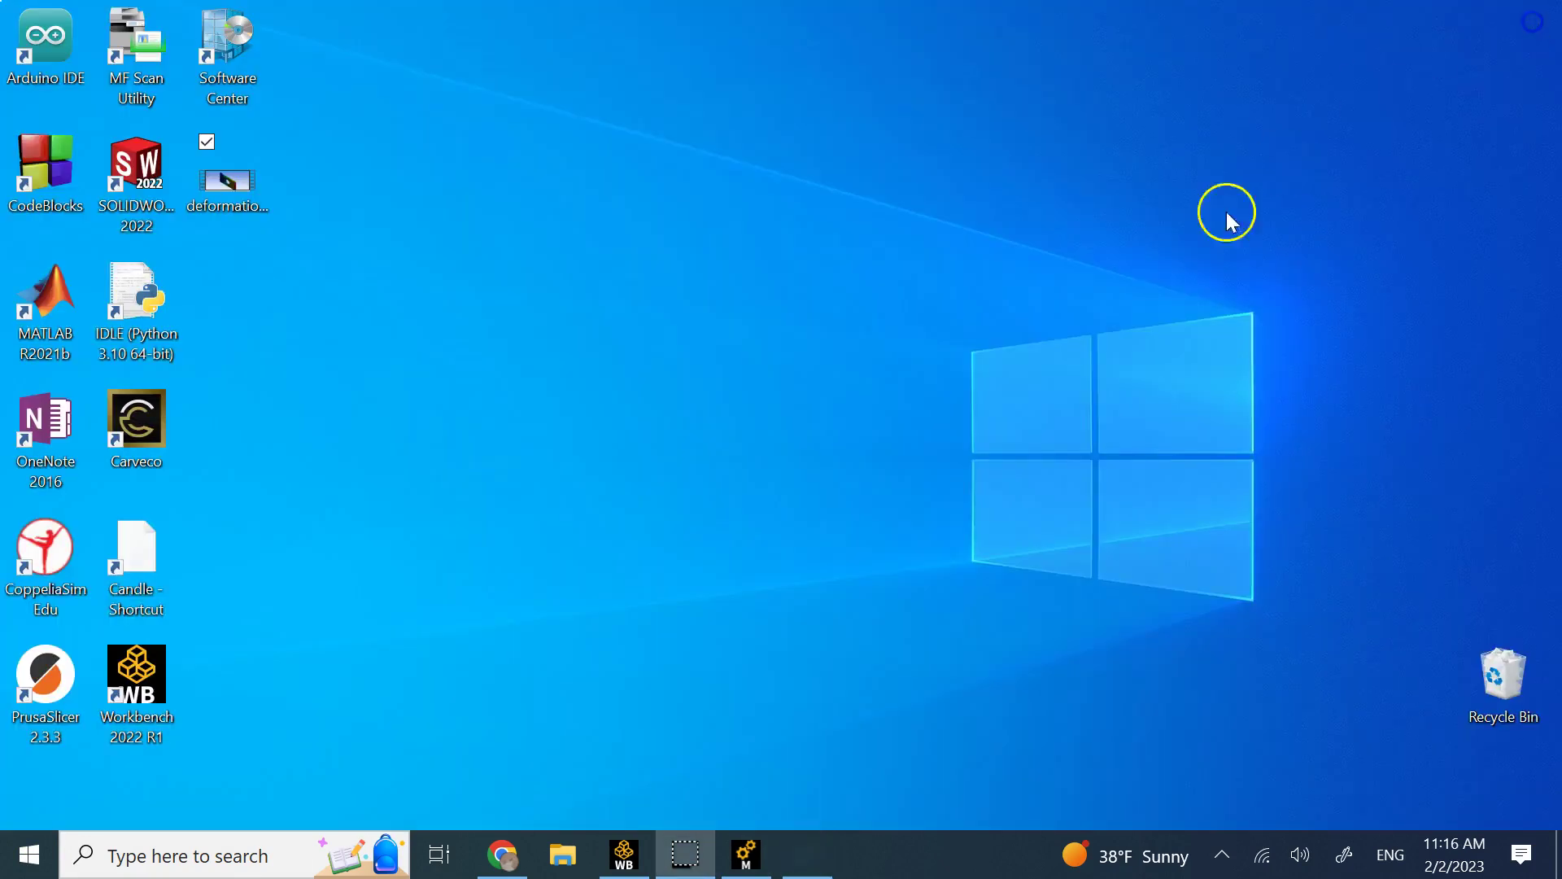
pyautogui.click(746, 854)
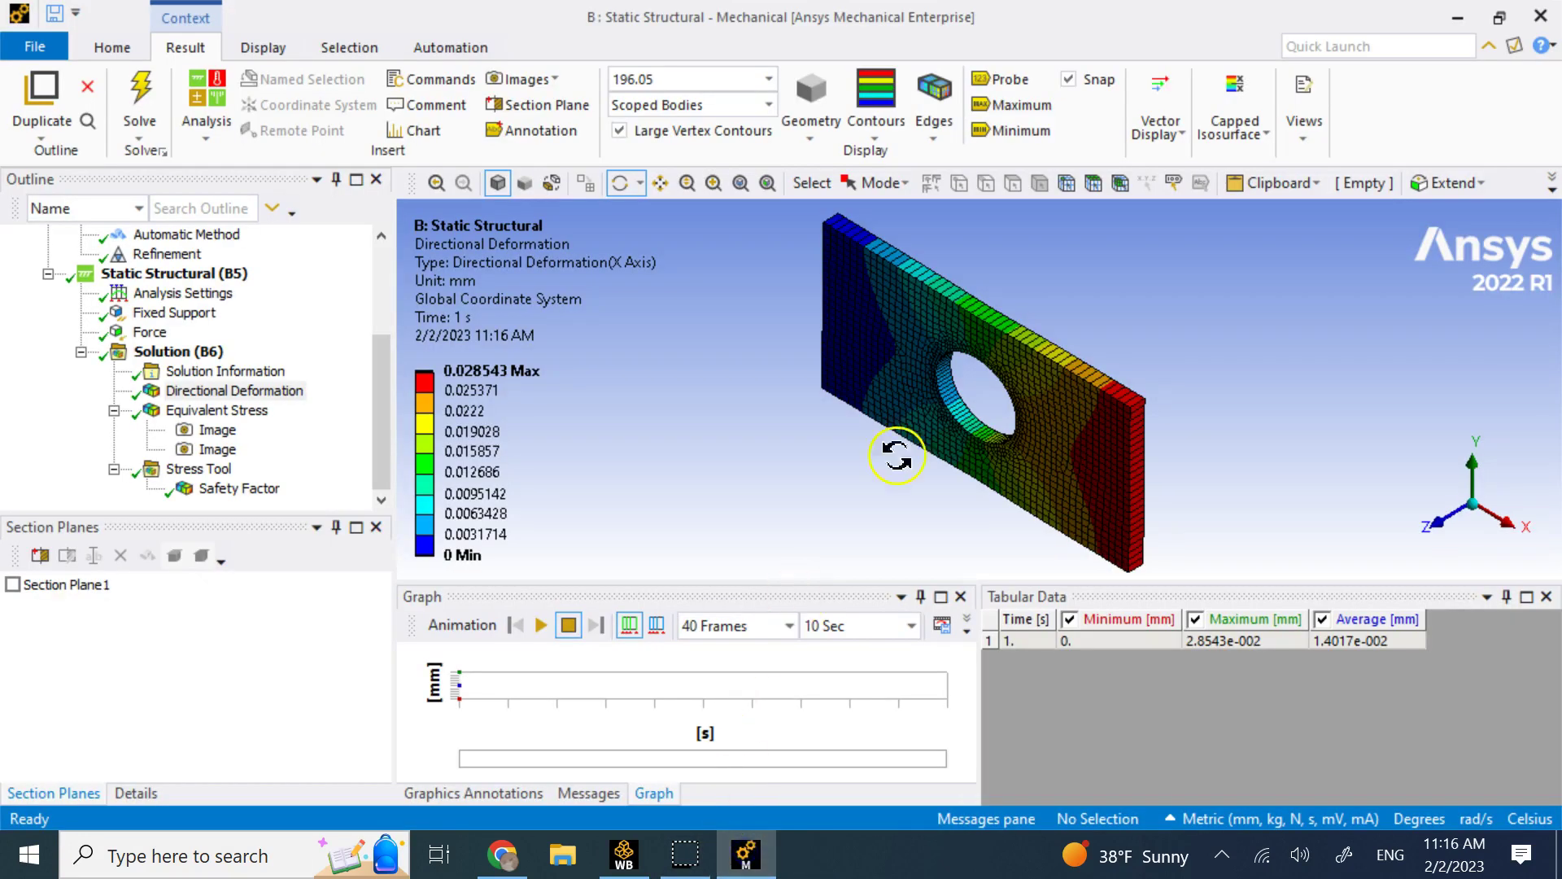
# Add a Path construction geometry object to the model
pyautogui.scroll(2, 956, 363)
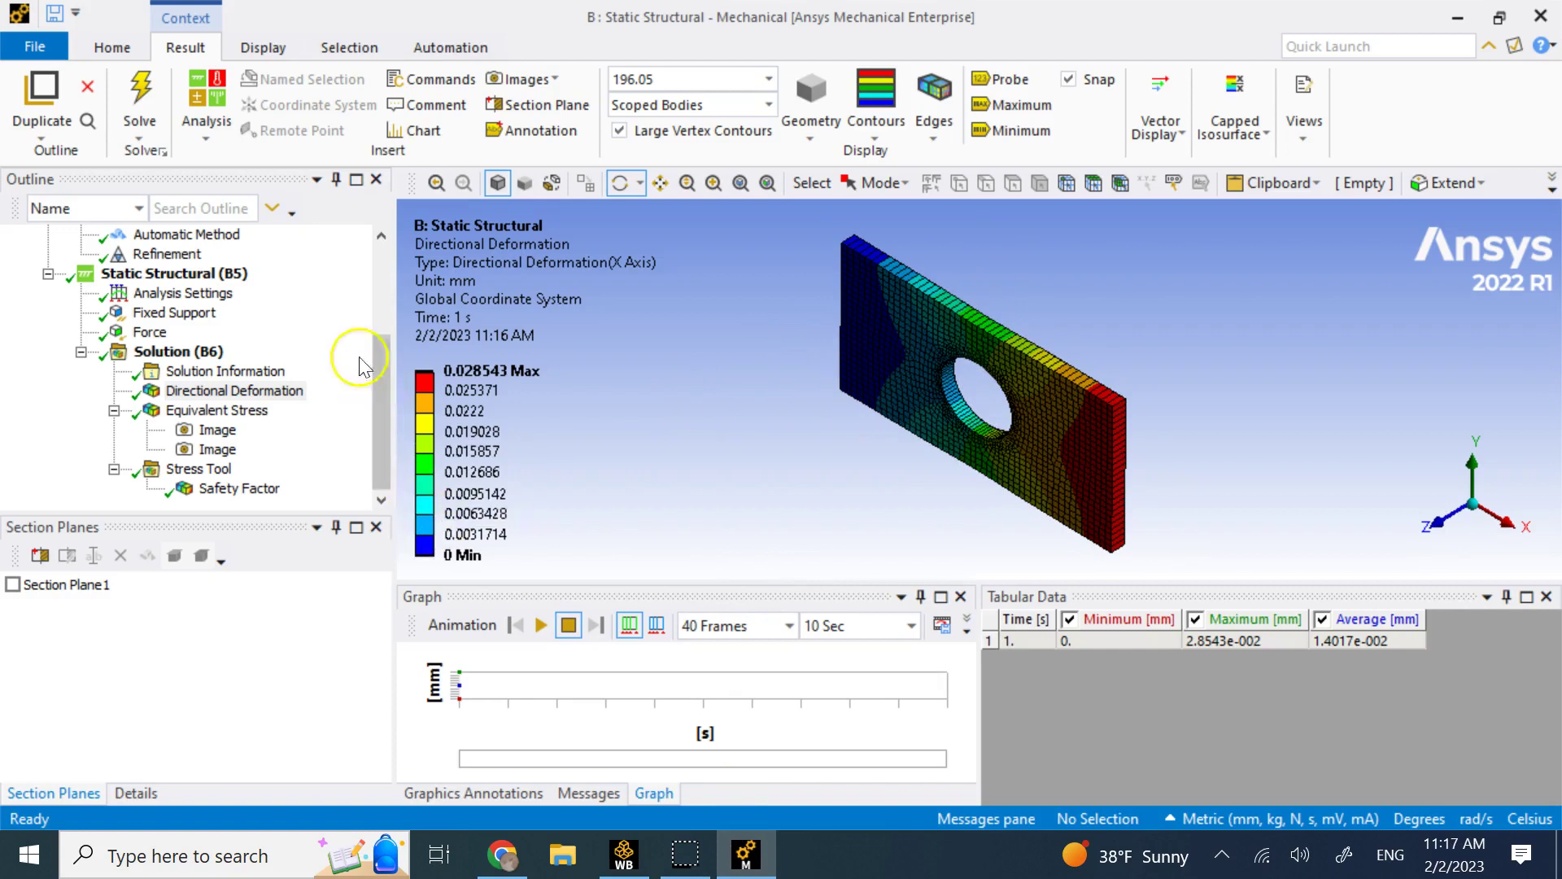
pyautogui.scroll(3, 230, 317)
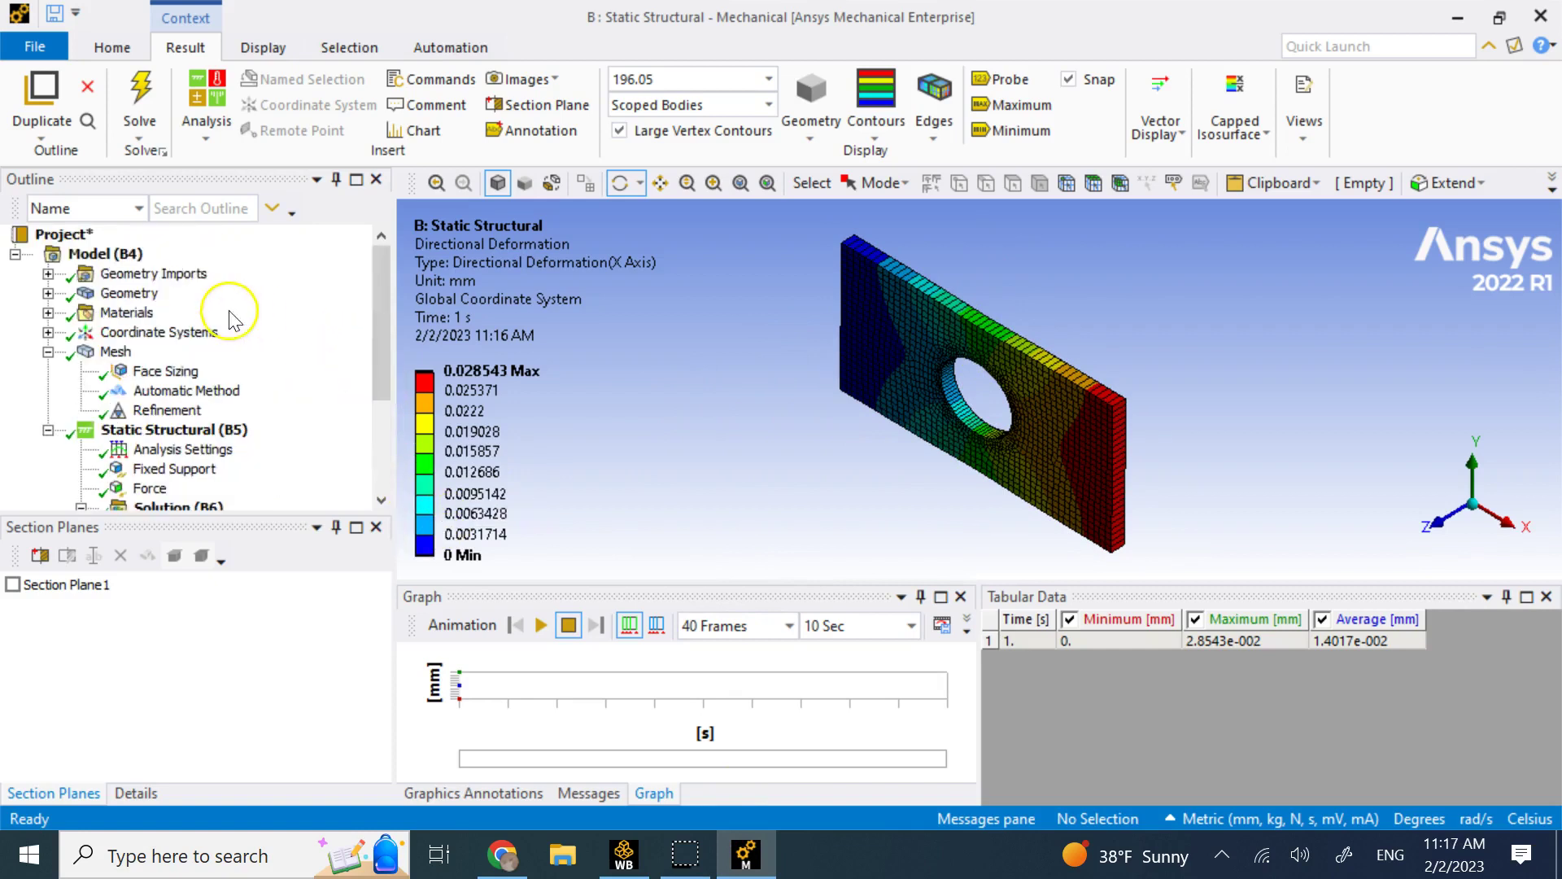
pyautogui.click(128, 259)
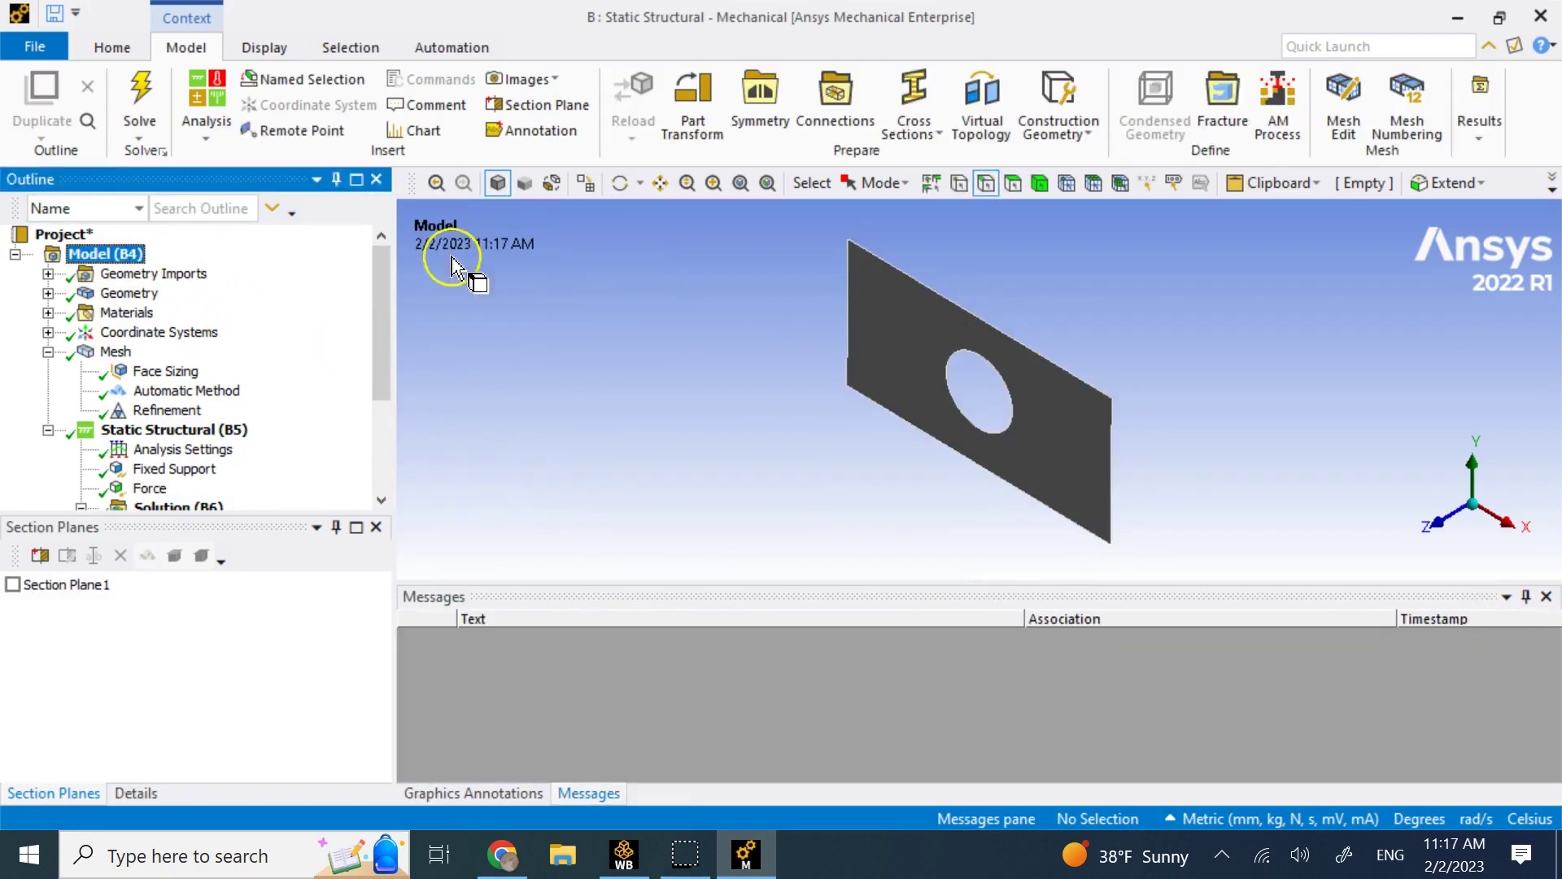
pyautogui.click(1083, 135)
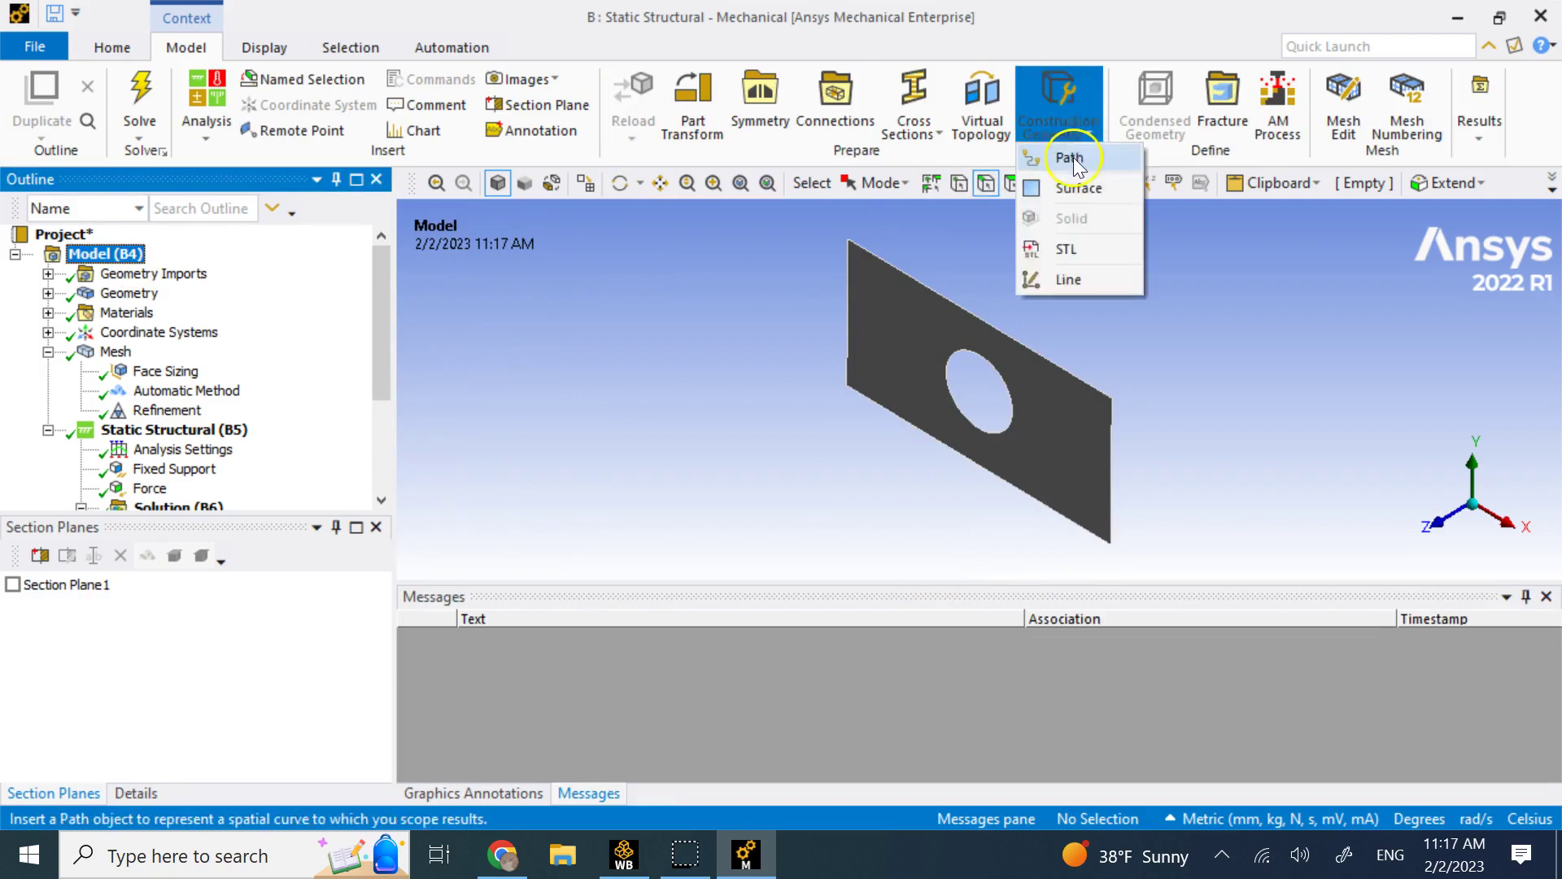
pyautogui.click(1069, 158)
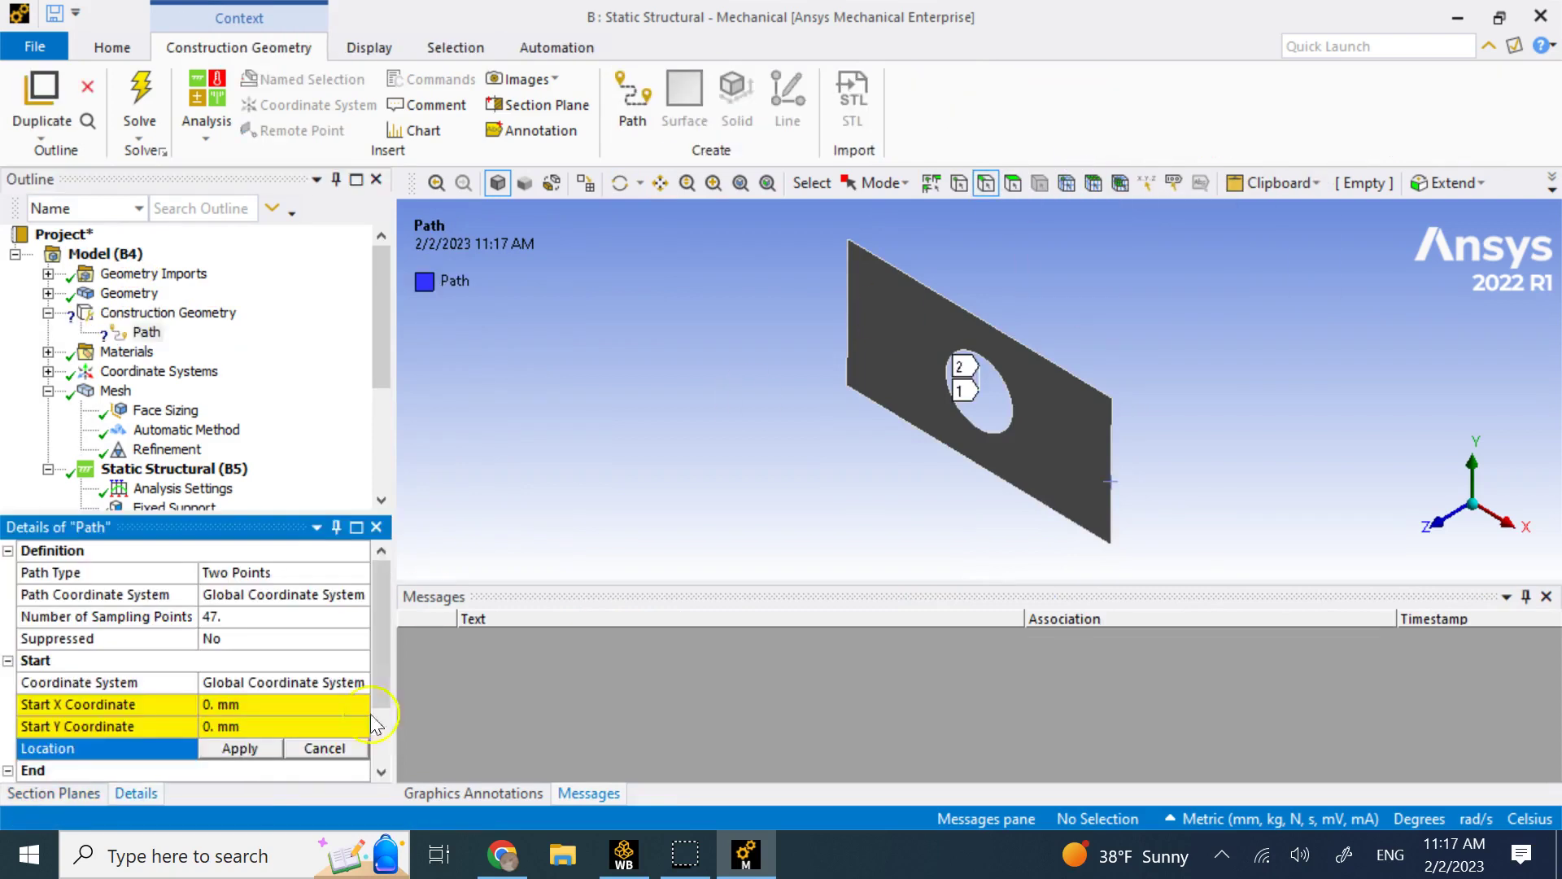
# View the plate face-on in the XY plane and enable mesh node selection for picking around the hole
pyautogui.moveTo(381, 651); pyautogui.dragTo(379, 736)
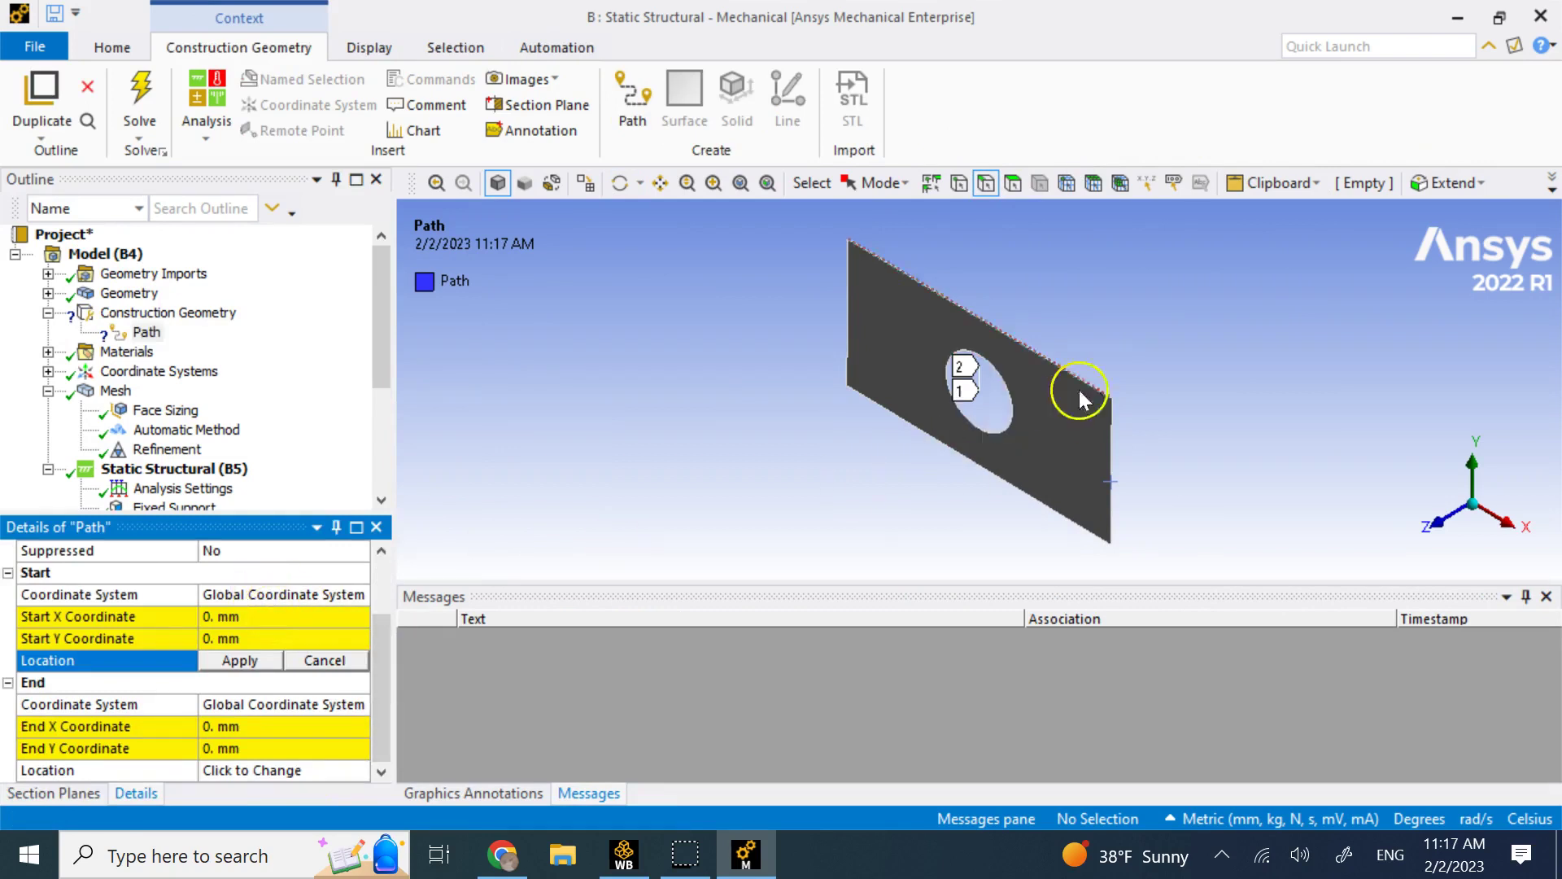
pyautogui.click(1442, 530)
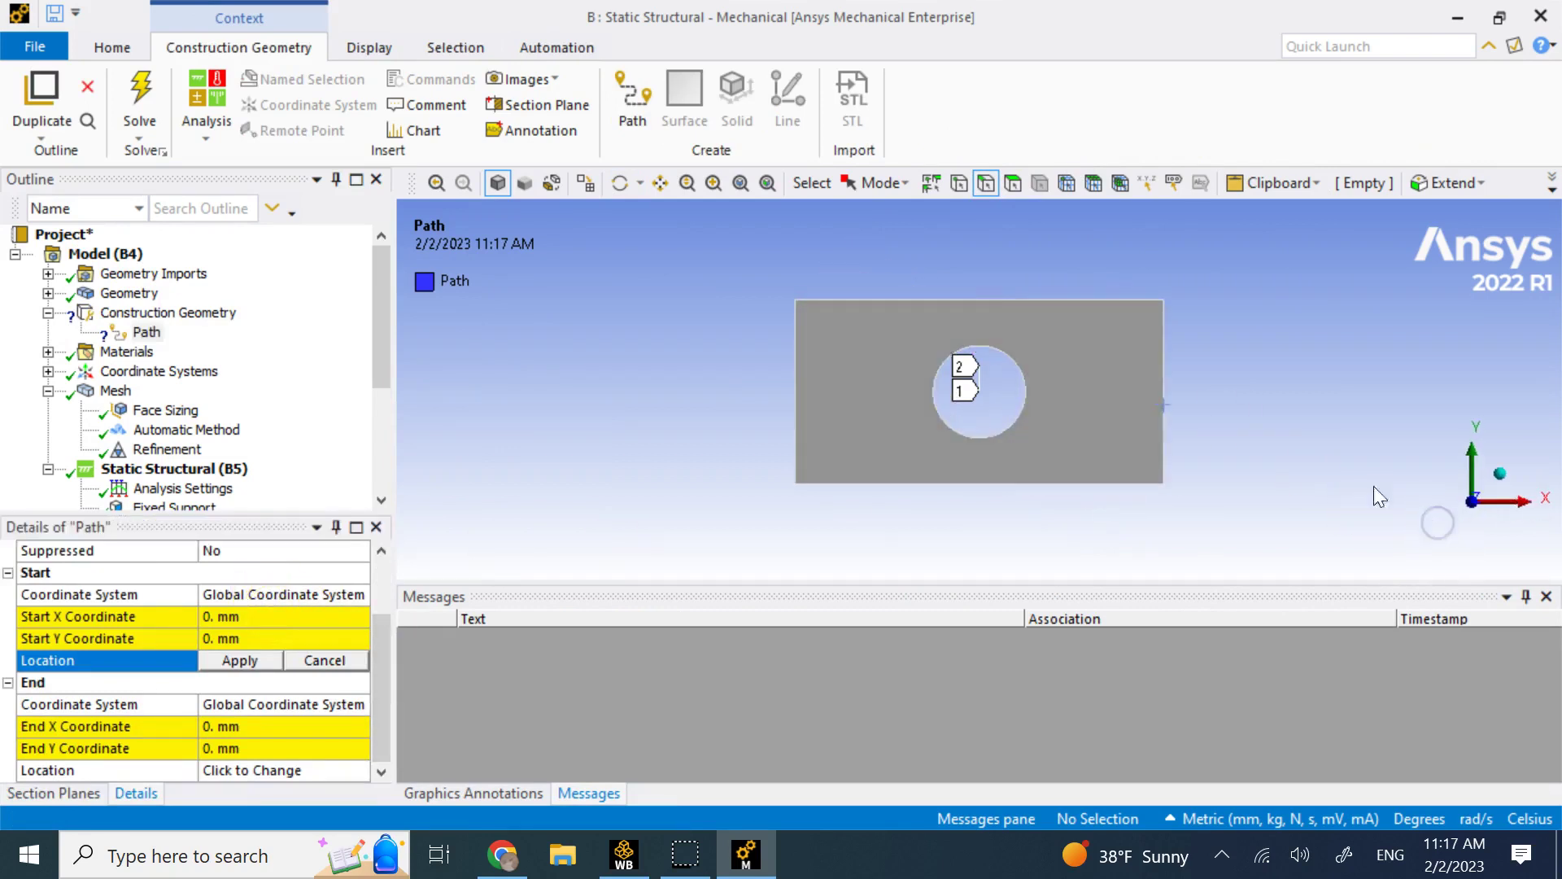
pyautogui.click(1066, 183)
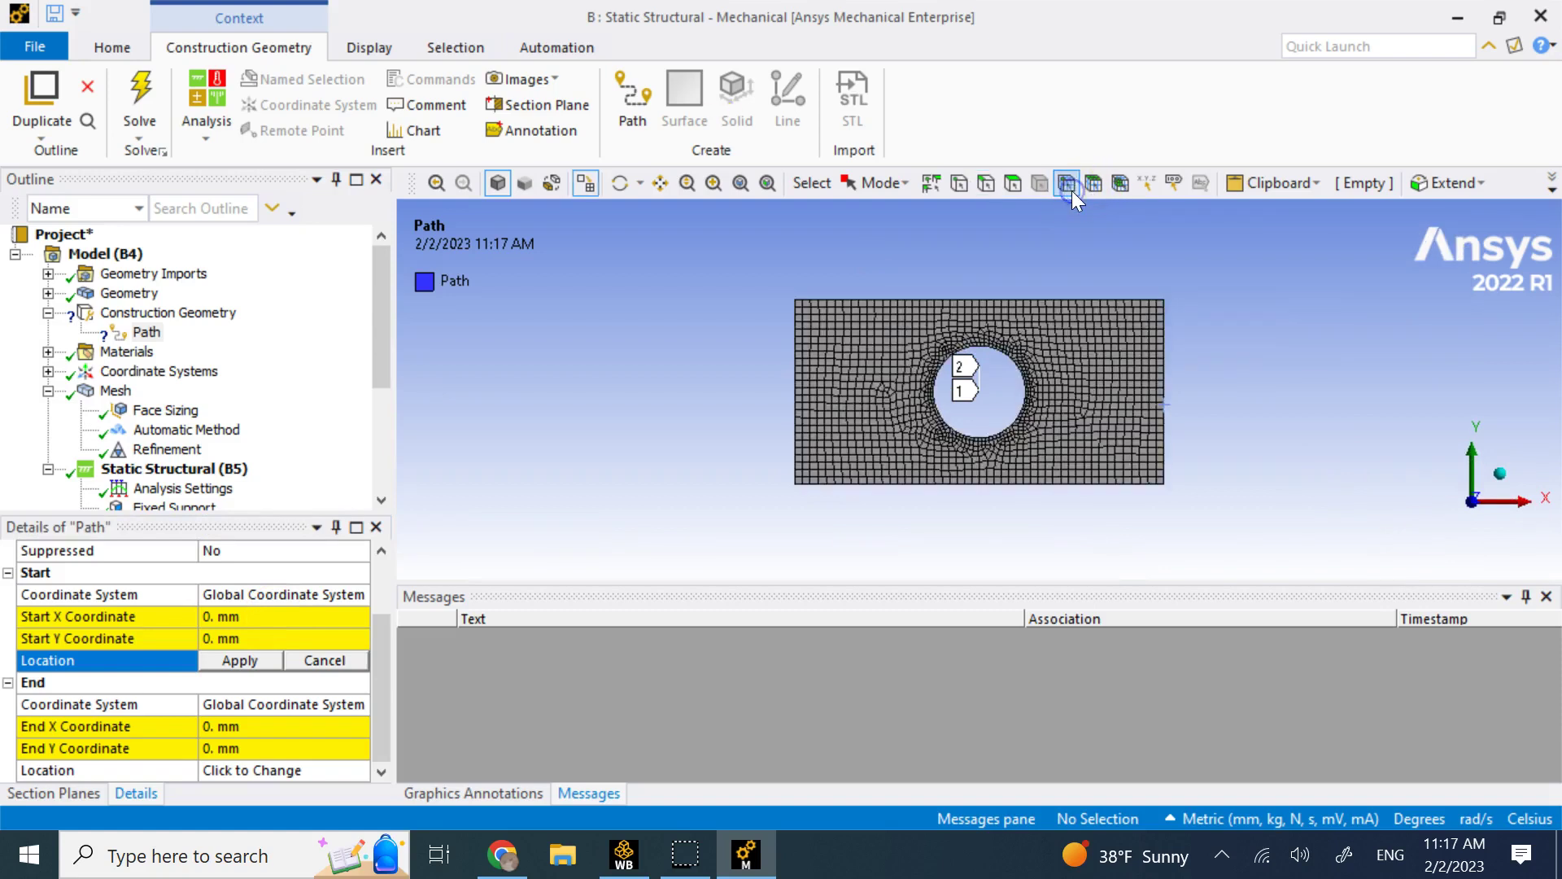
pyautogui.scroll(4, 1021, 272)
pyautogui.scroll(3, 1021, 273)
pyautogui.keyDown('ctrl'); pyautogui.moveTo(1022, 325); pyautogui.dragTo(981, 510, button='middle'); pyautogui.keyUp('ctrl')
pyautogui.scroll(1, 958, 498)
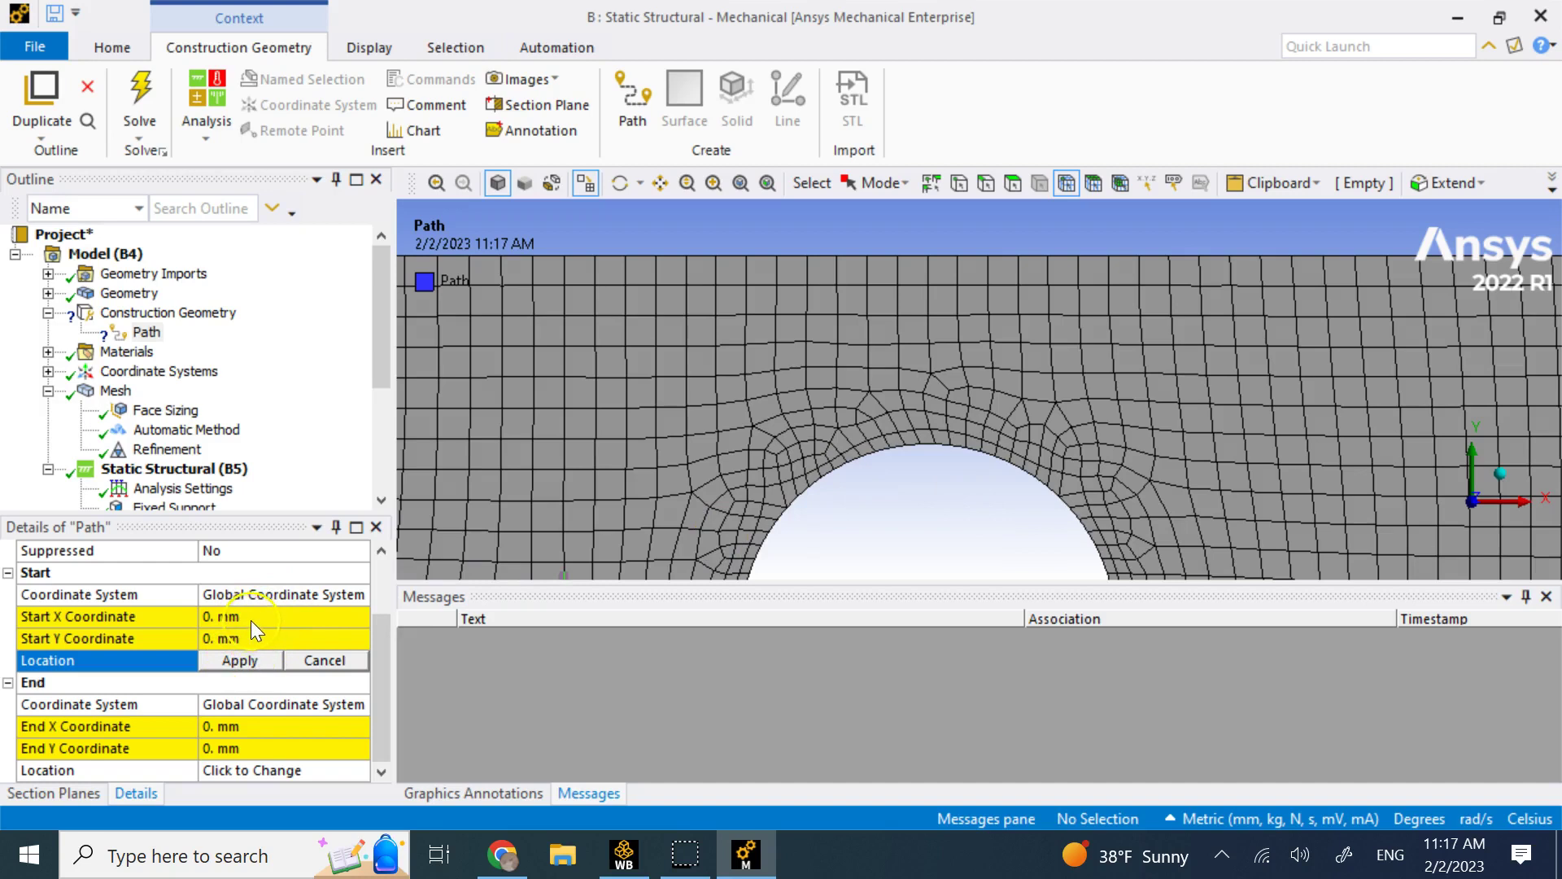
# Set the path's start location to a mesh node at the top of the hole's edge
pyautogui.click(258, 593)
pyautogui.click(236, 661)
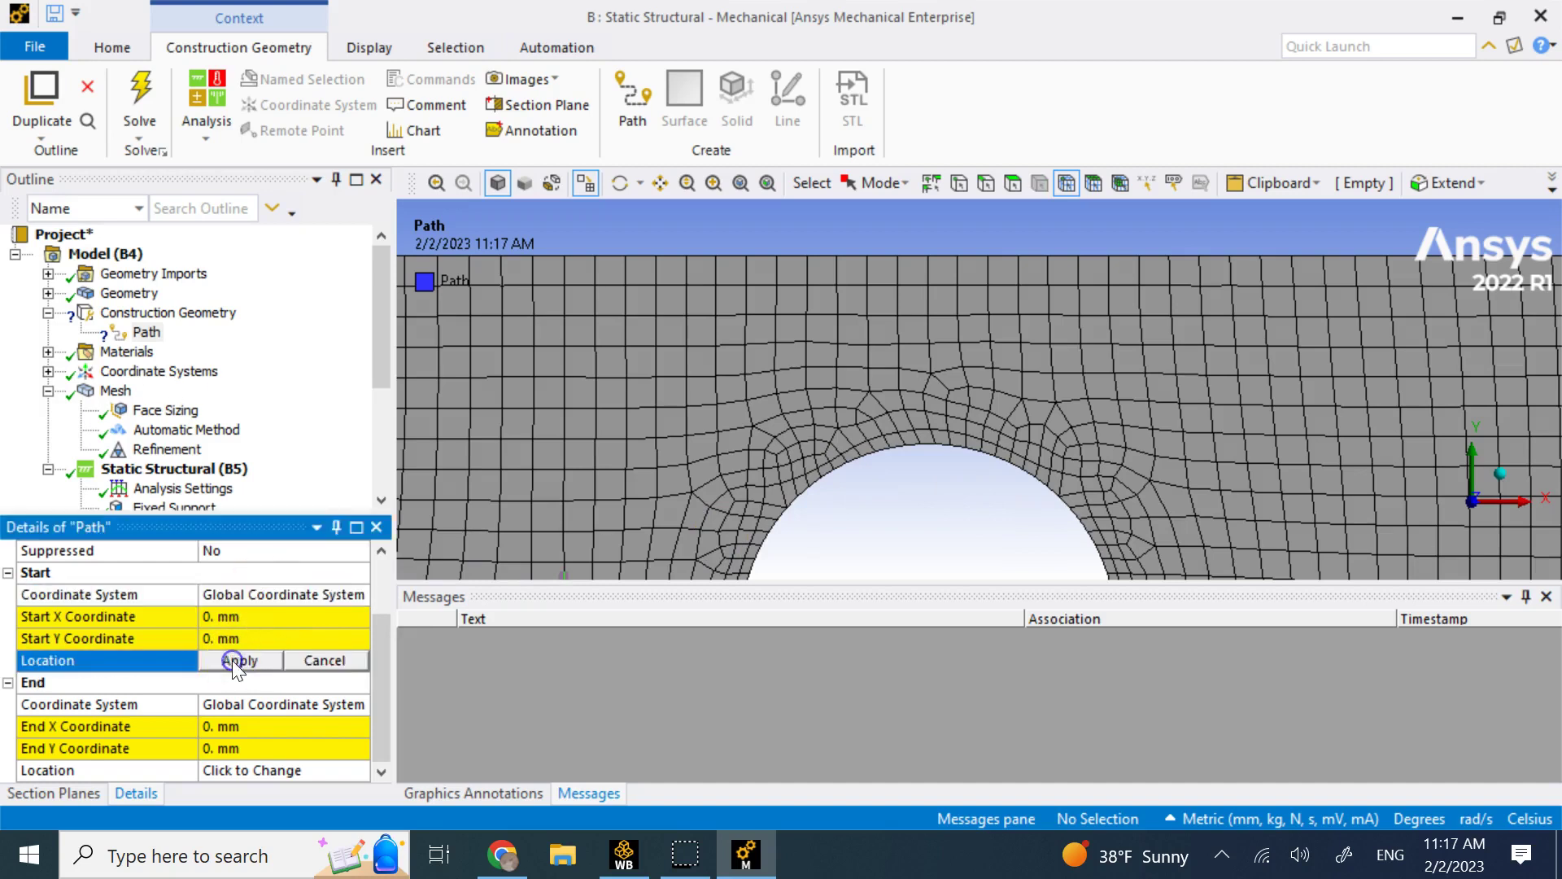
pyautogui.click(269, 616)
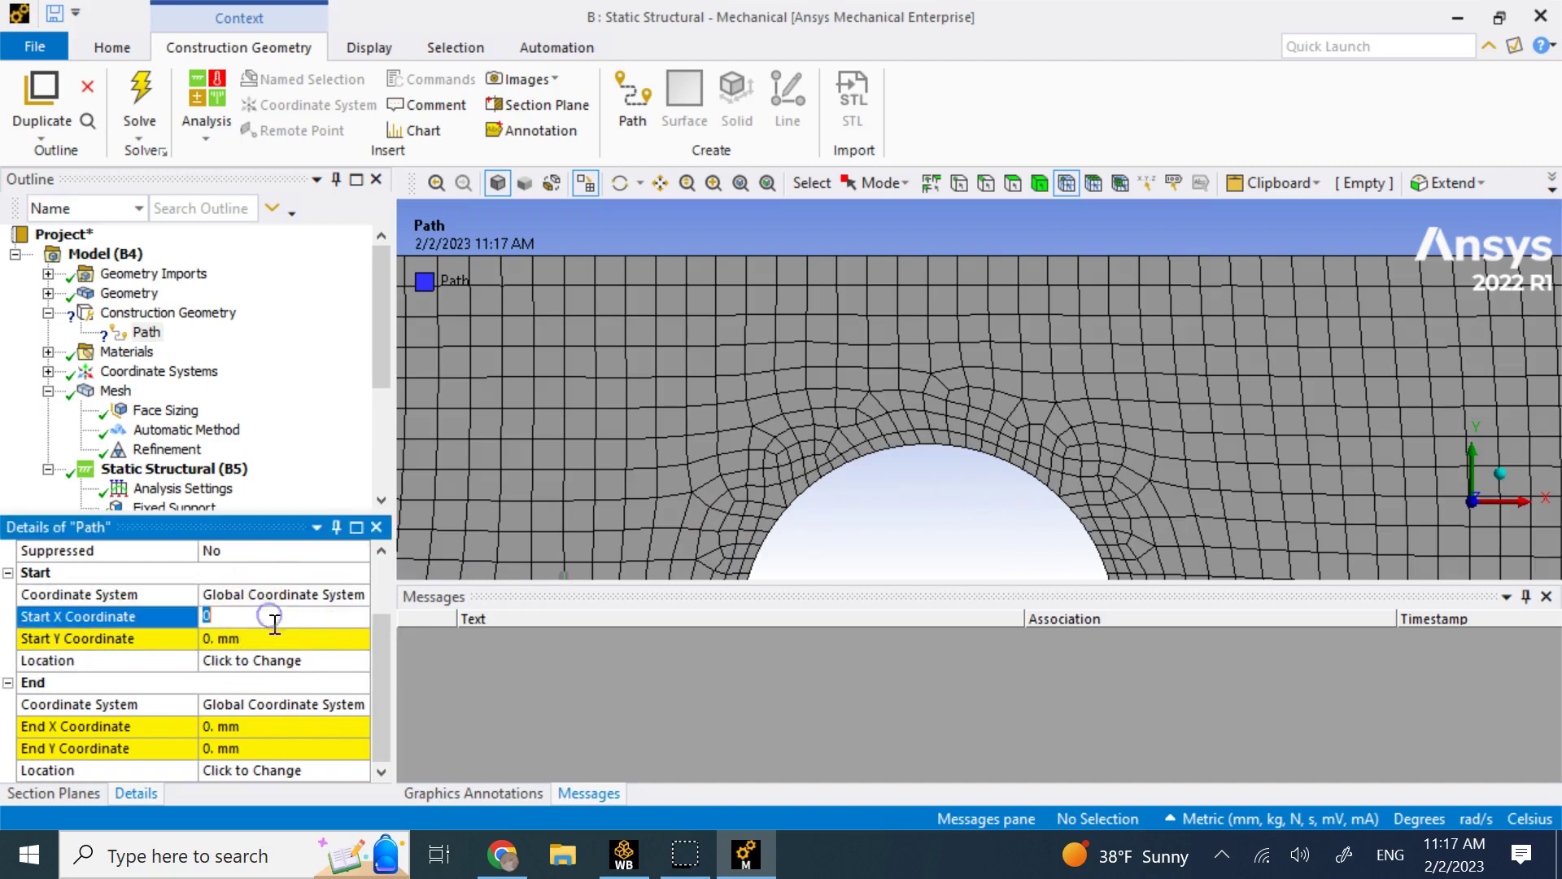
pyautogui.click(284, 660)
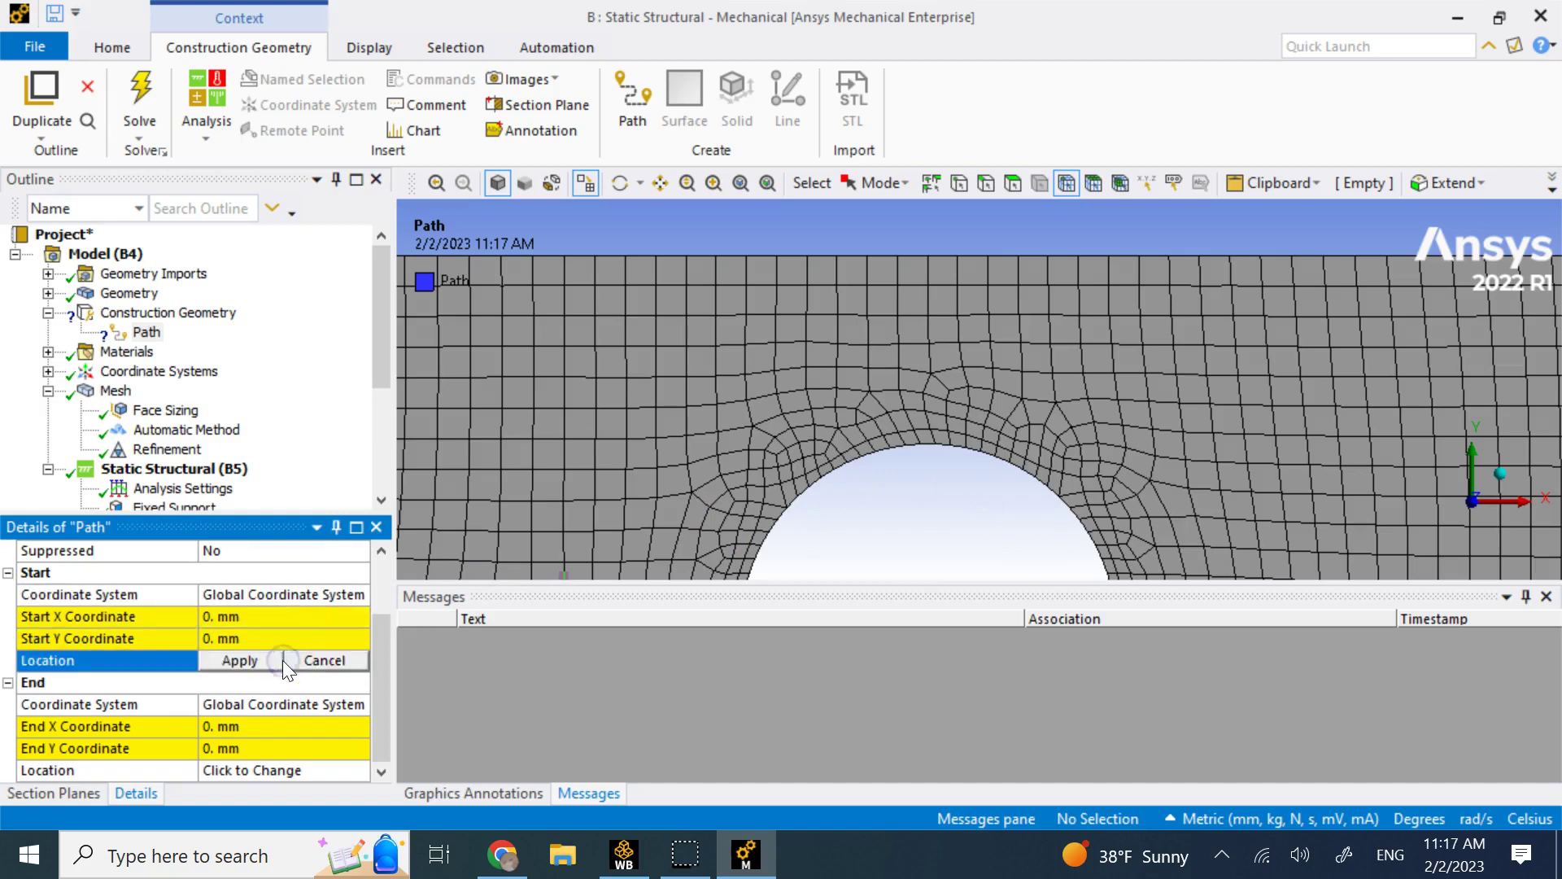
pyautogui.click(935, 446)
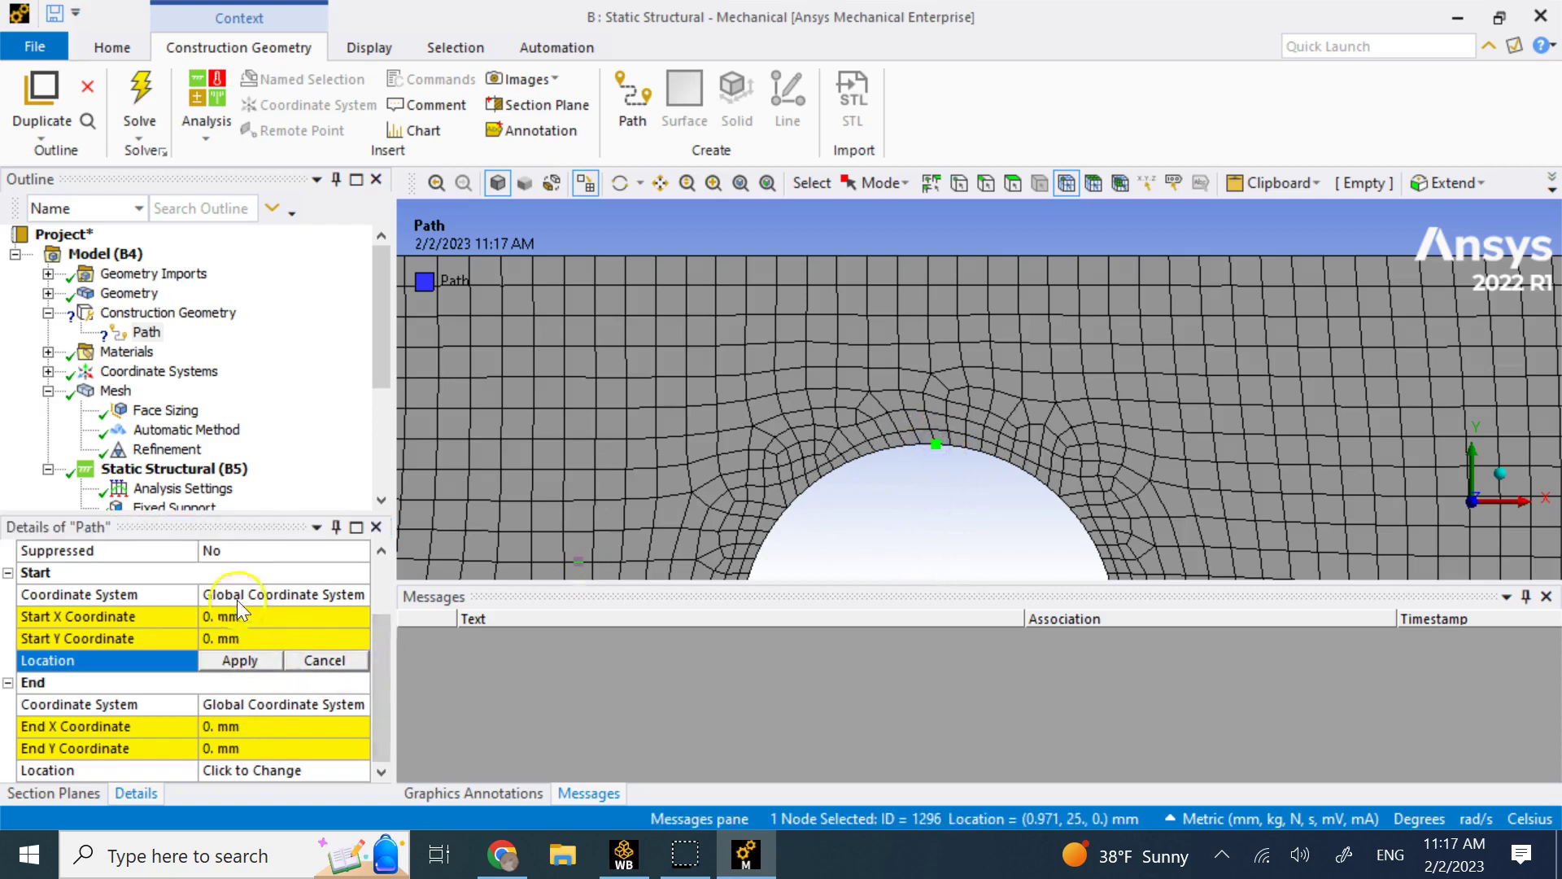
pyautogui.click(242, 659)
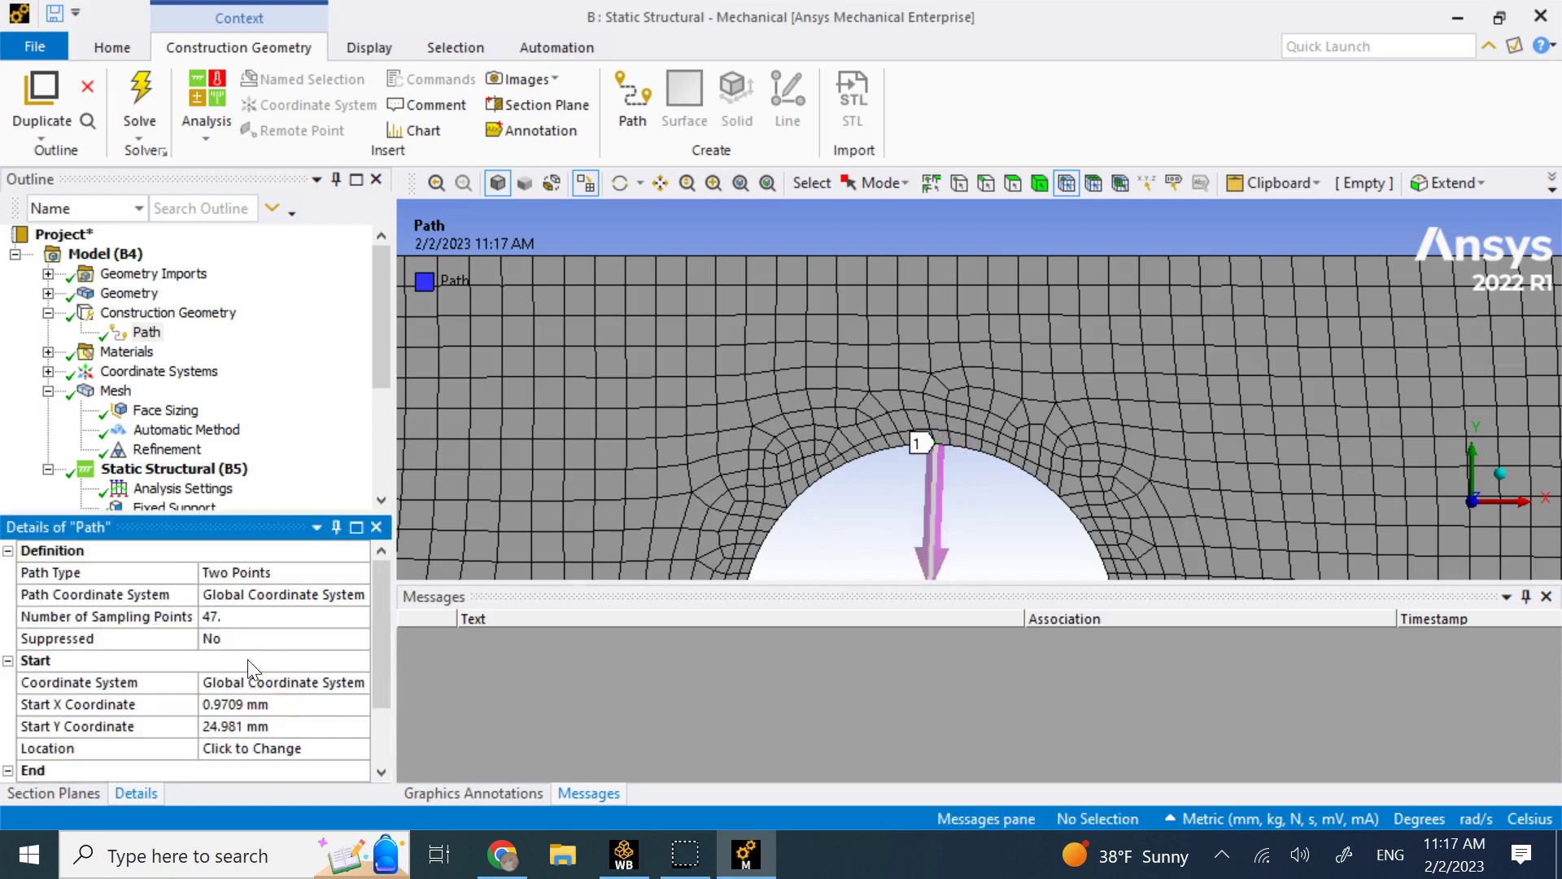
# Set the path's start location to the mesh node on the plate's upper edge directly above the hole
pyautogui.click(298, 749)
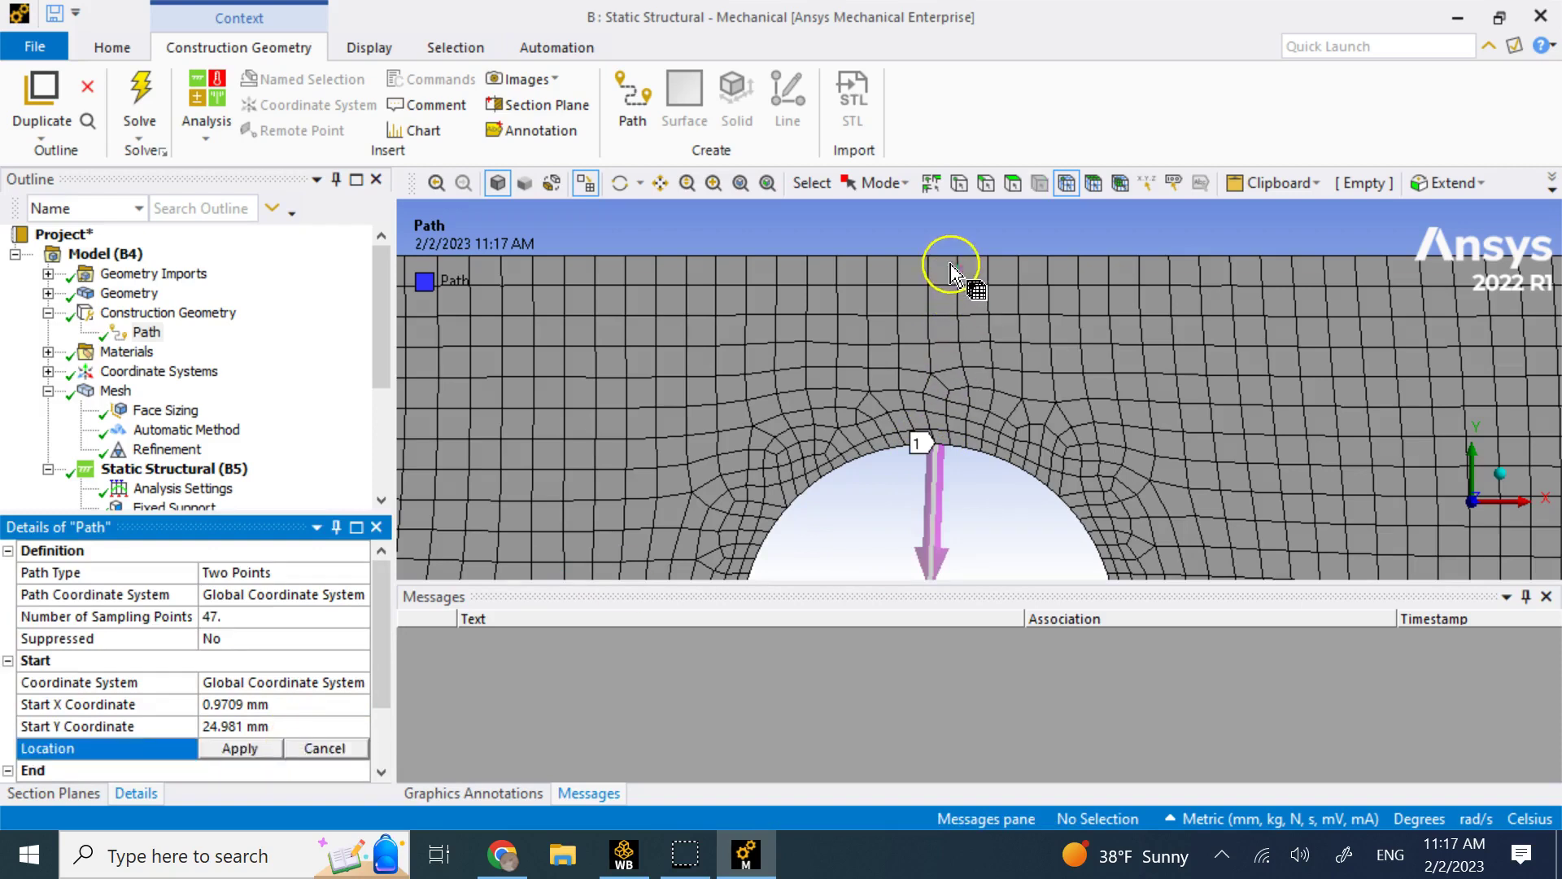
pyautogui.click(927, 255)
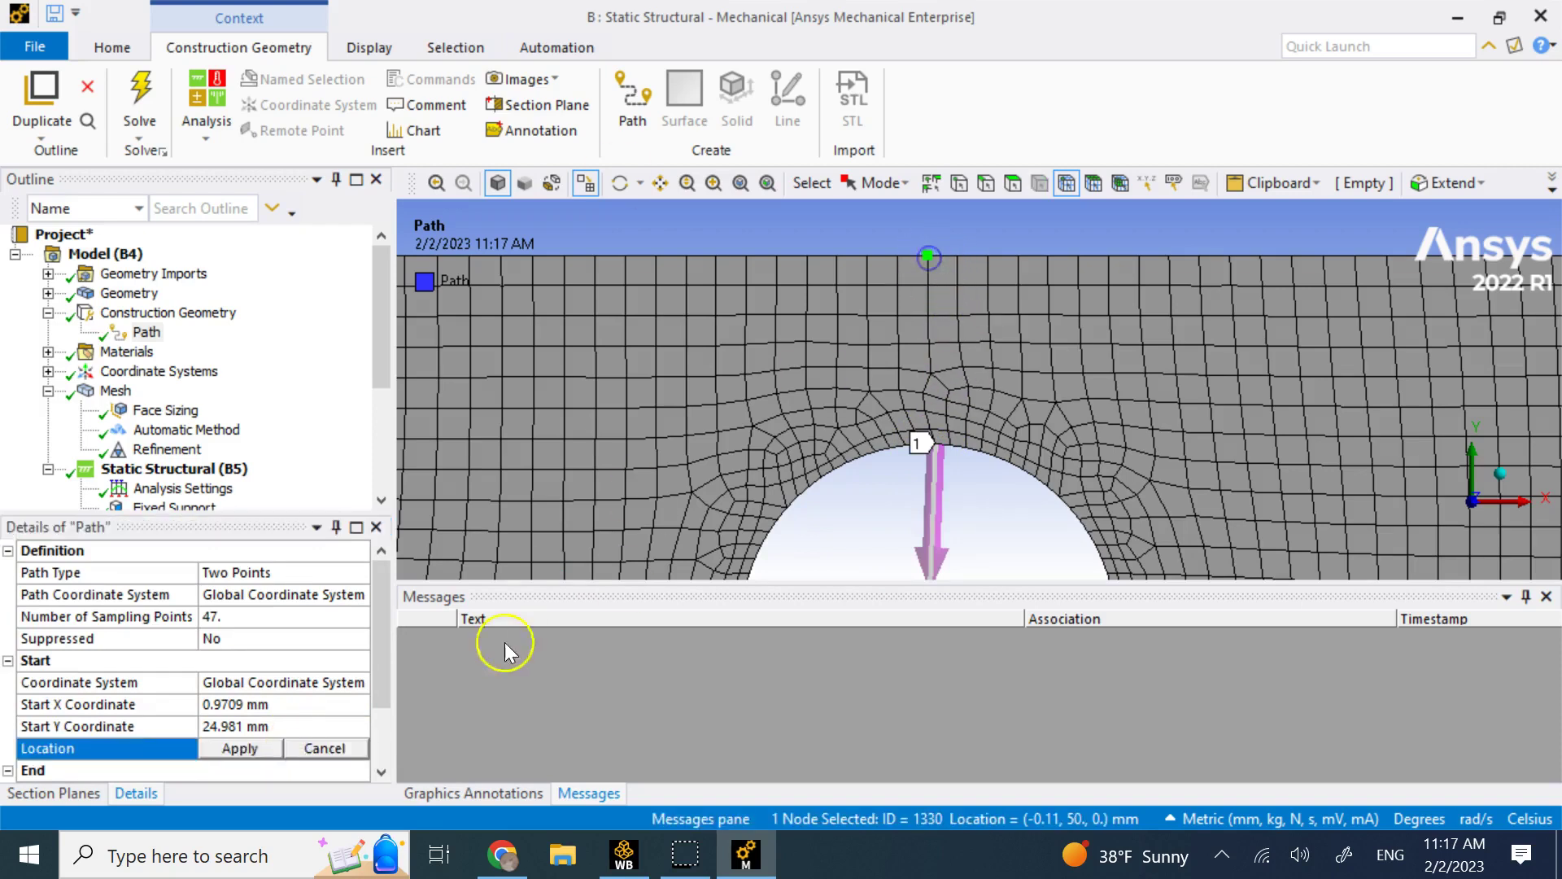
pyautogui.click(269, 753)
# Set the path's end location to the mesh node at the top of the hole's edge, directly below the start point
pyautogui.scroll(-2, 939, 494)
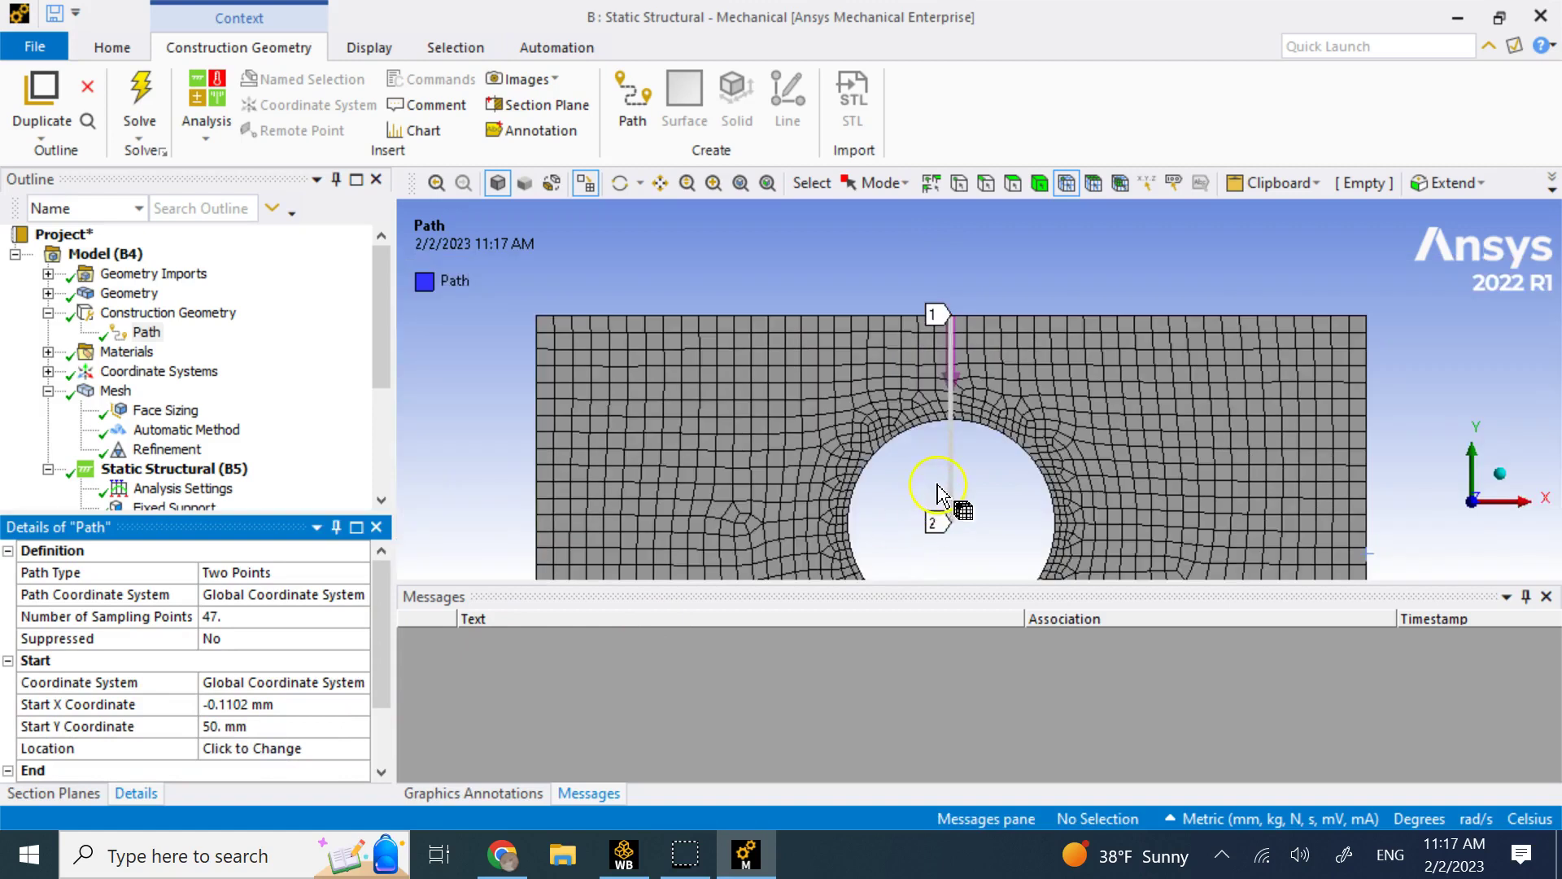
pyautogui.scroll(1, 976, 488)
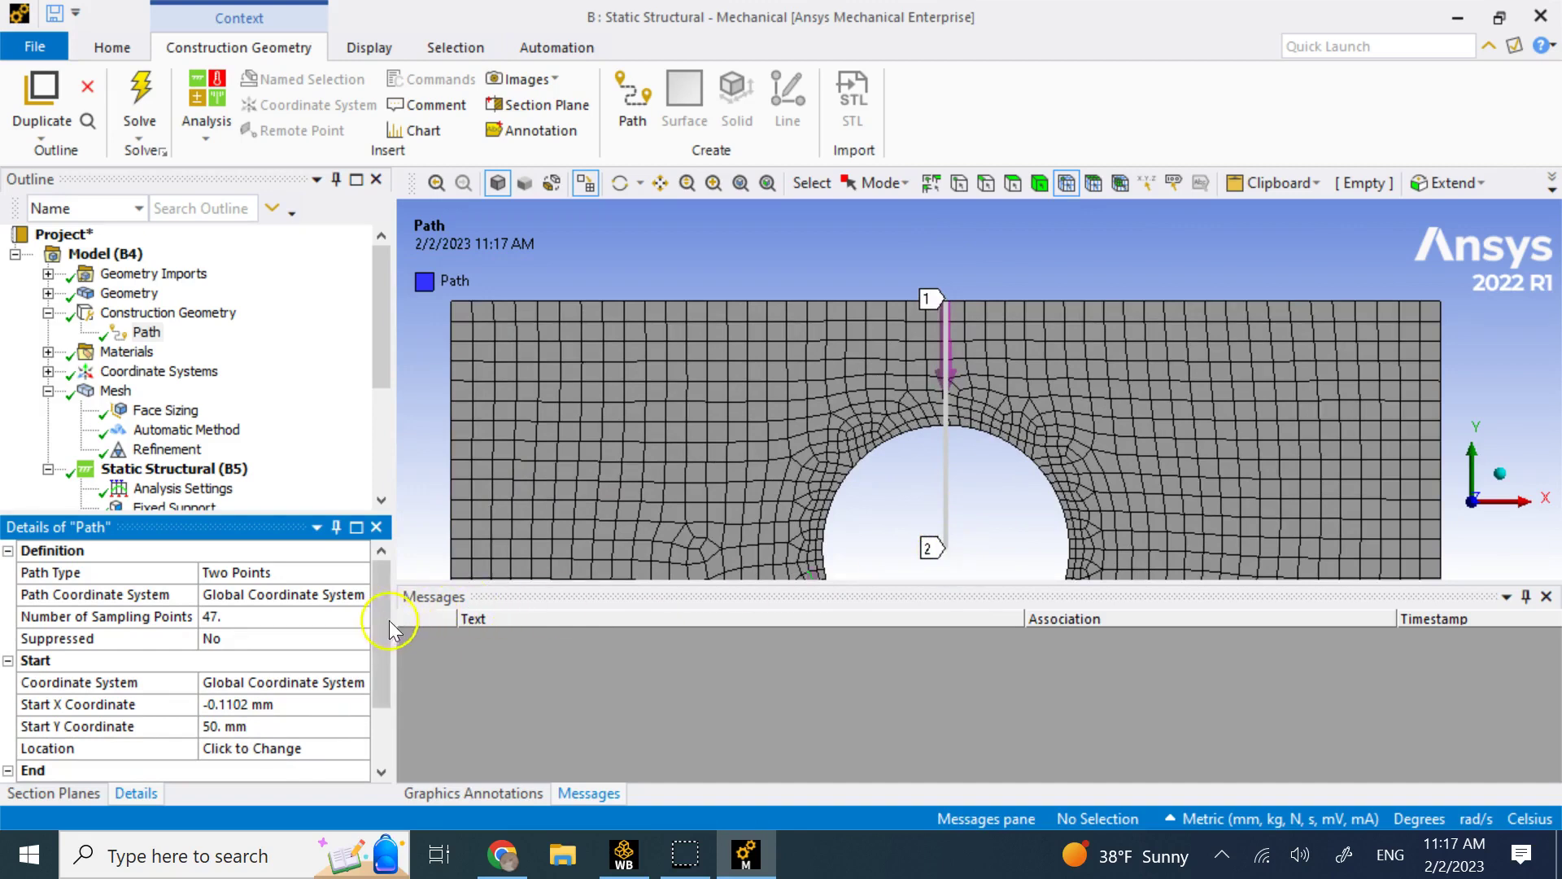
pyautogui.moveTo(379, 622); pyautogui.dragTo(376, 706)
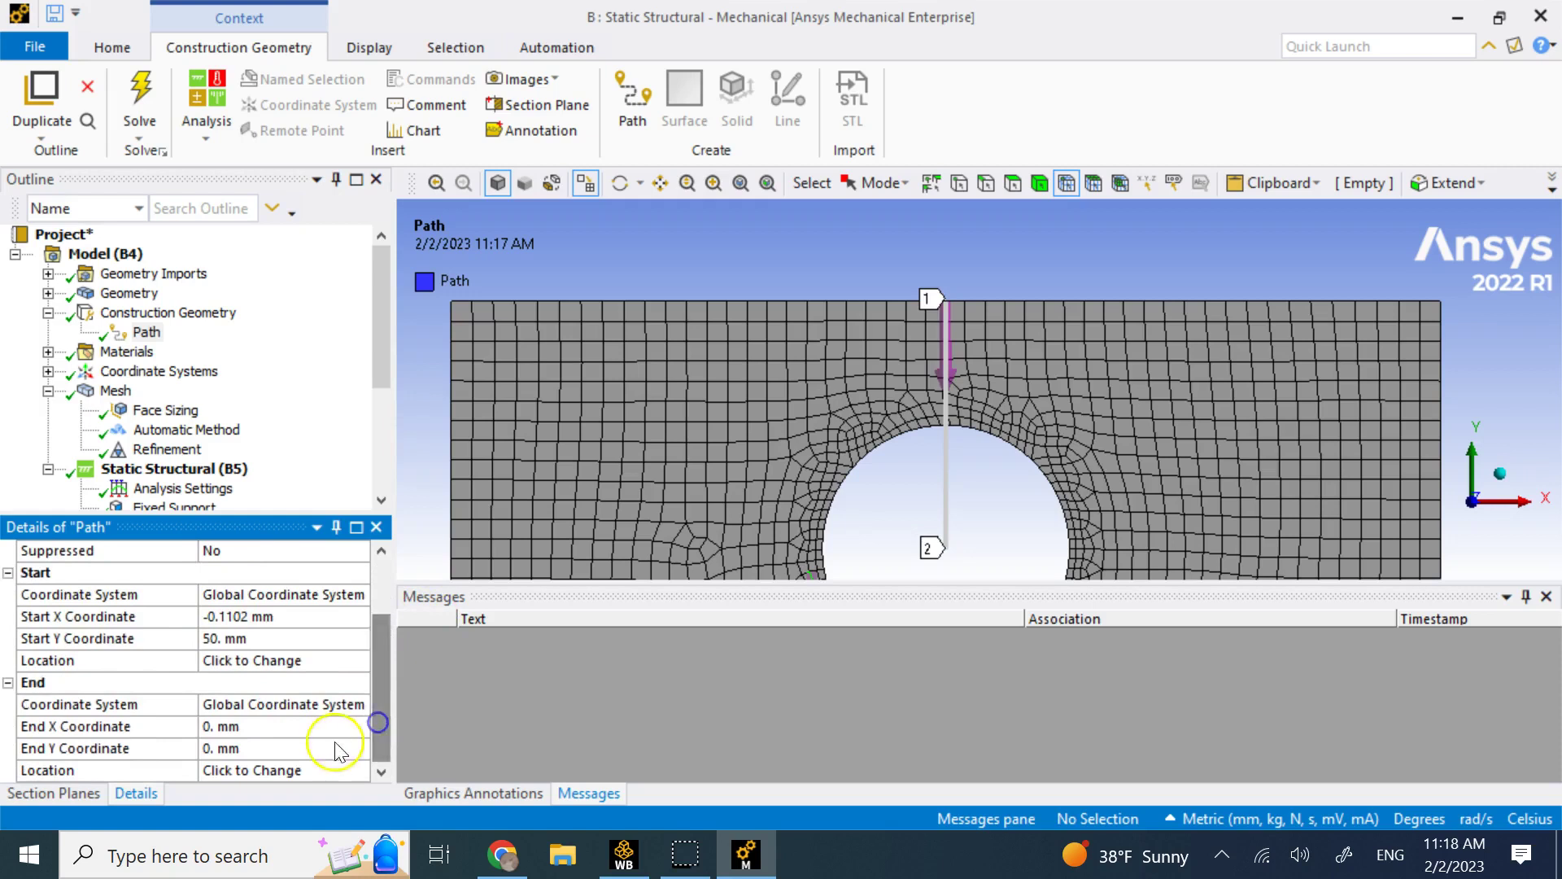
pyautogui.click(257, 770)
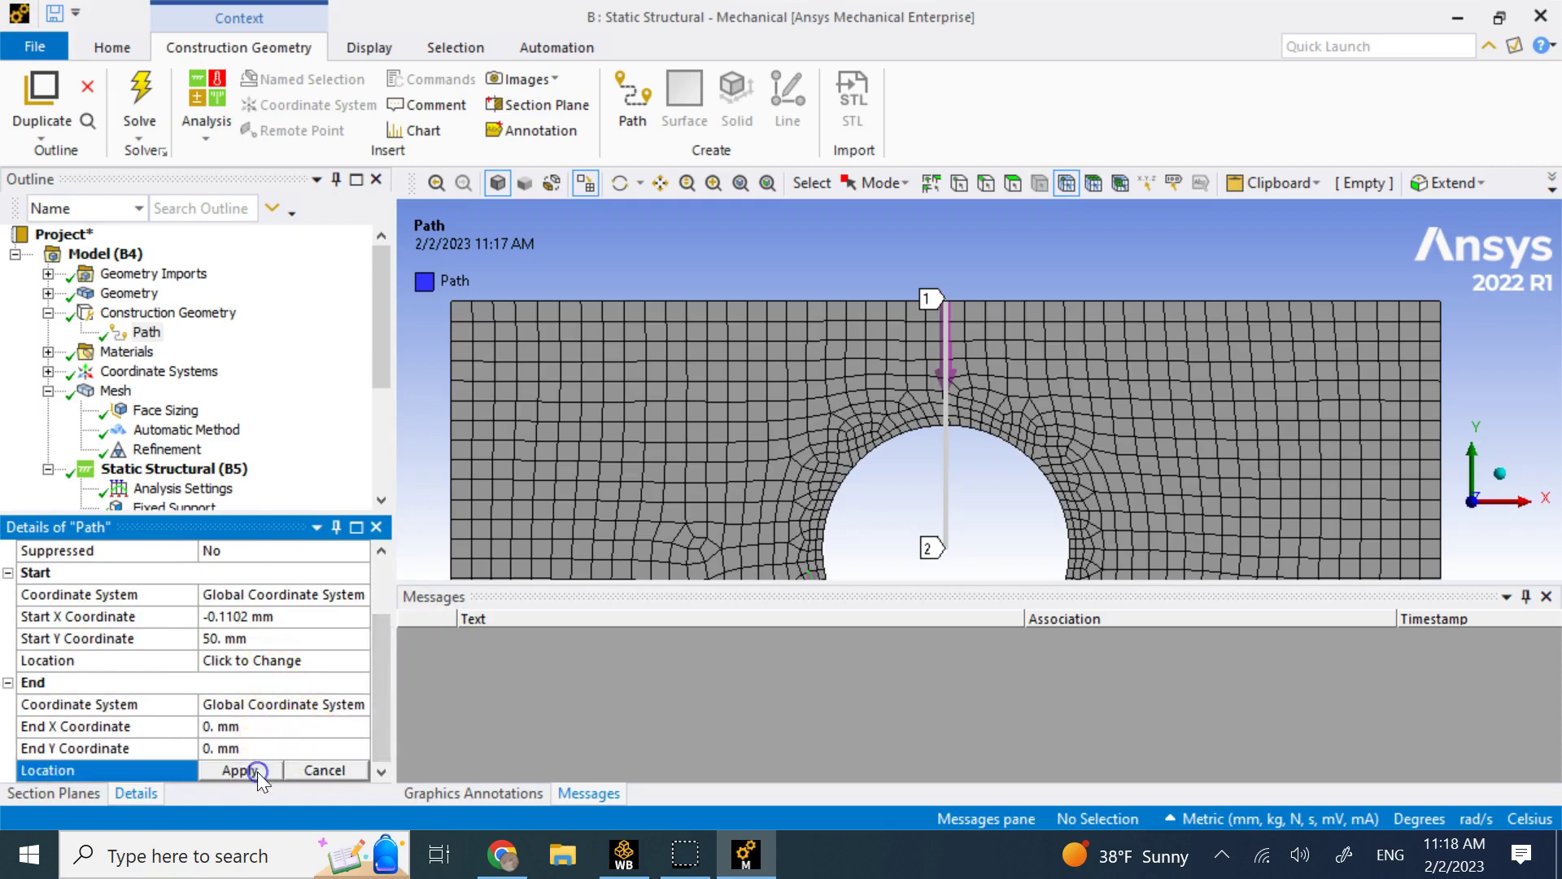
pyautogui.scroll(2, 968, 445)
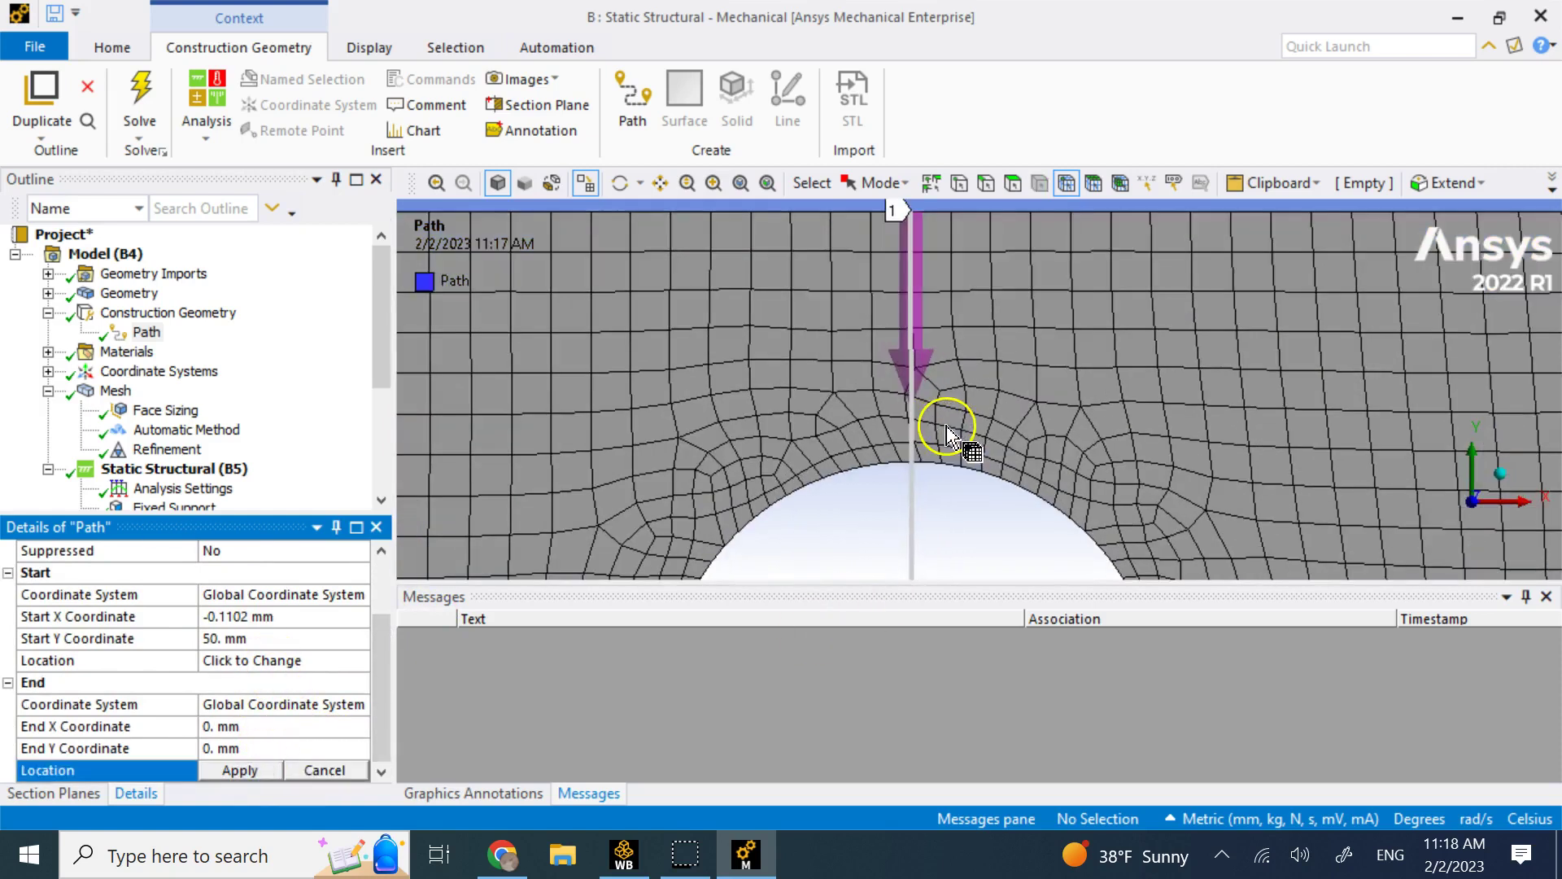
pyautogui.click(913, 462)
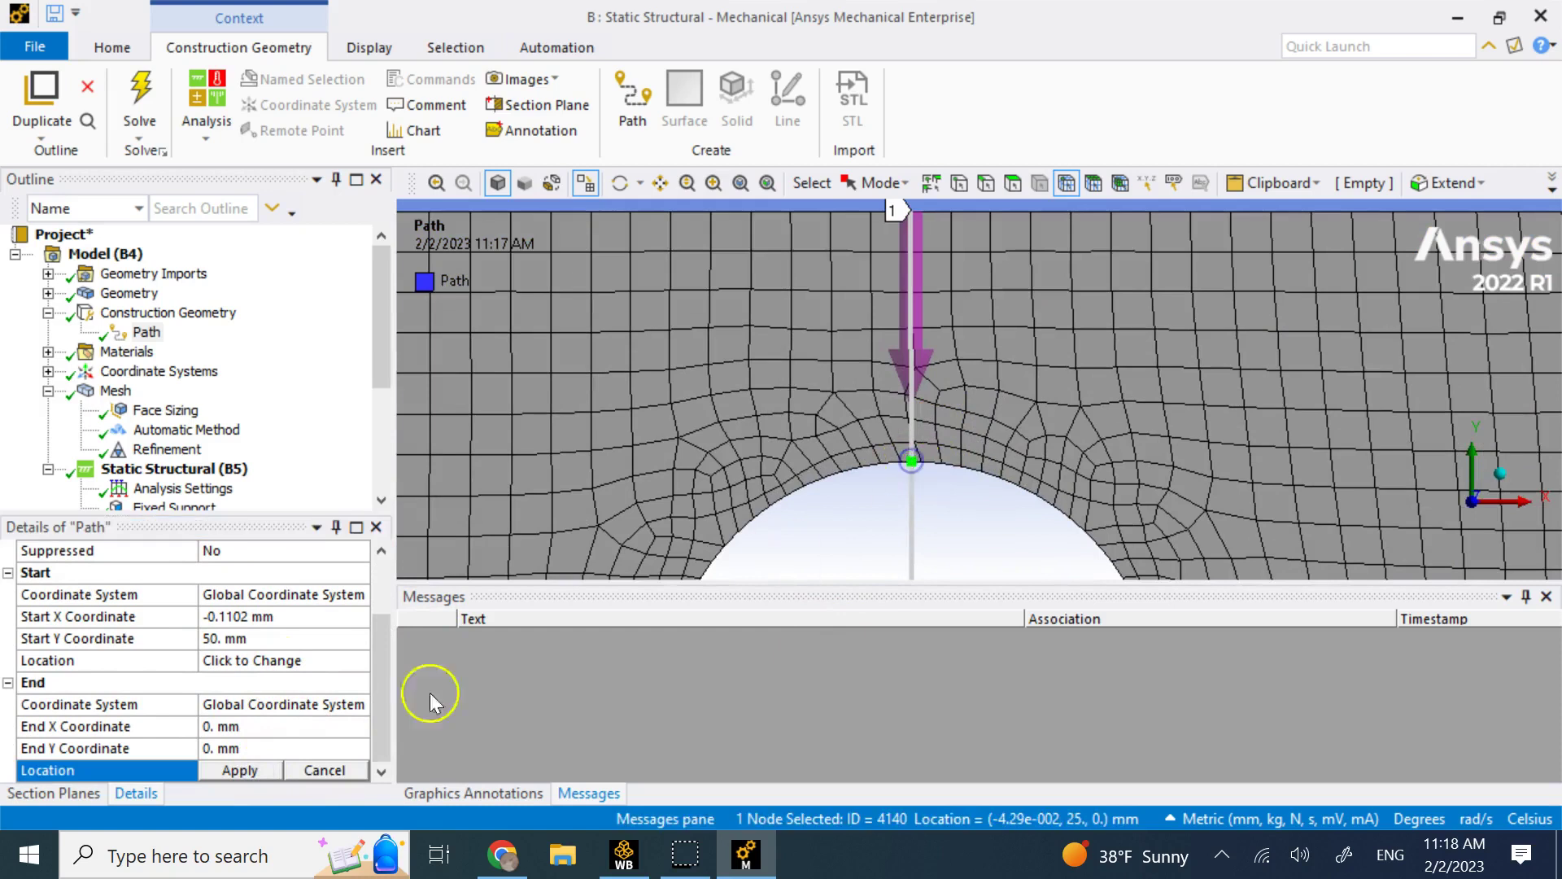
pyautogui.click(241, 770)
pyautogui.scroll(-2, 973, 456)
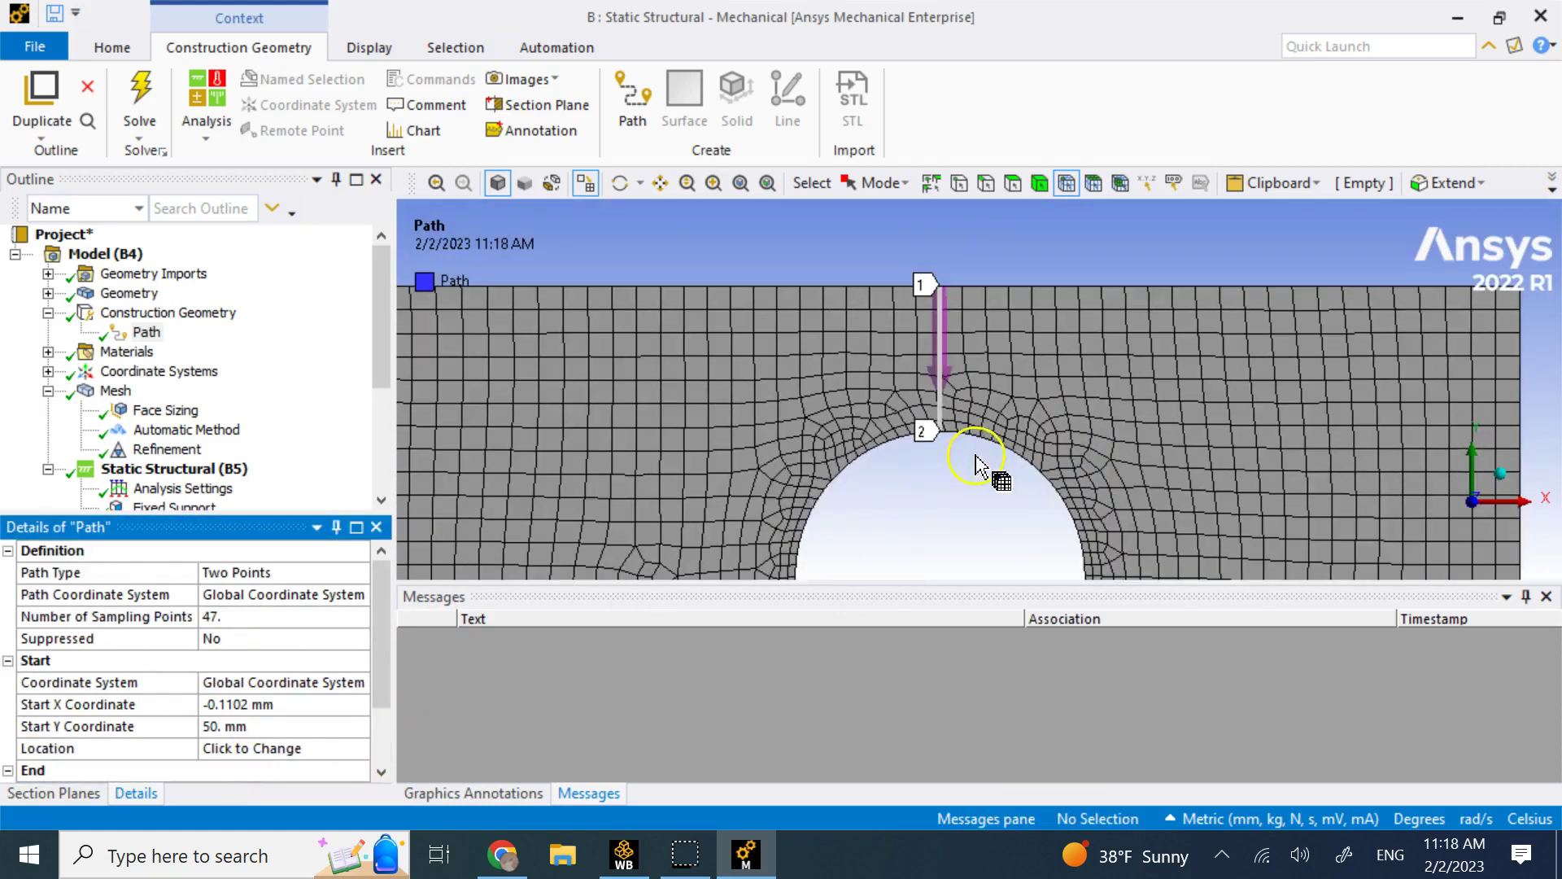
pyautogui.scroll(-2, 976, 465)
pyautogui.scroll(-2, 987, 443)
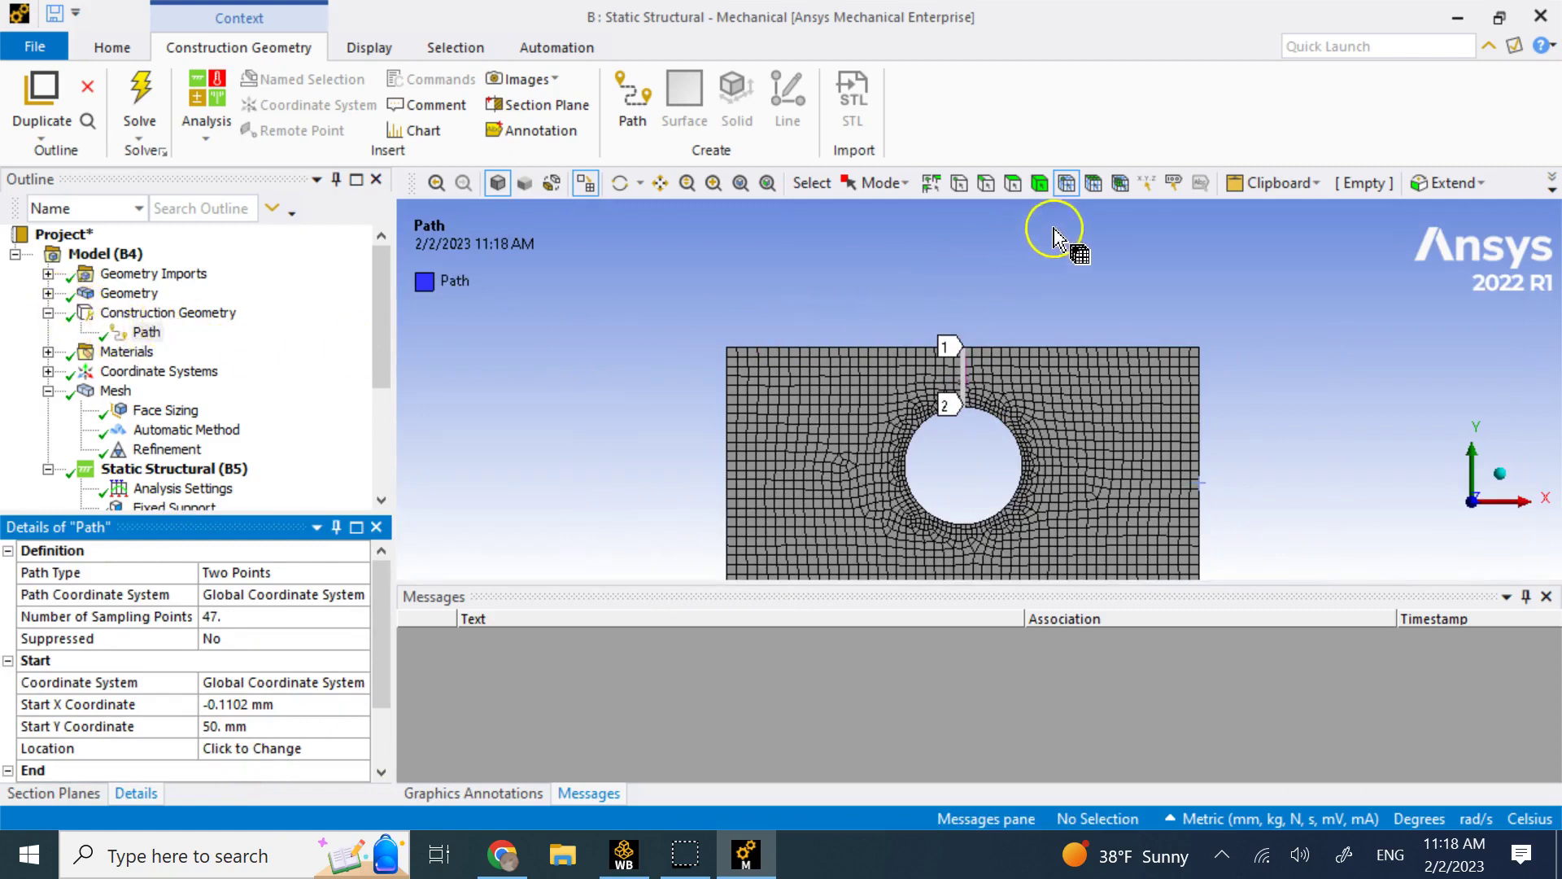
pyautogui.scroll(-1, 895, 291)
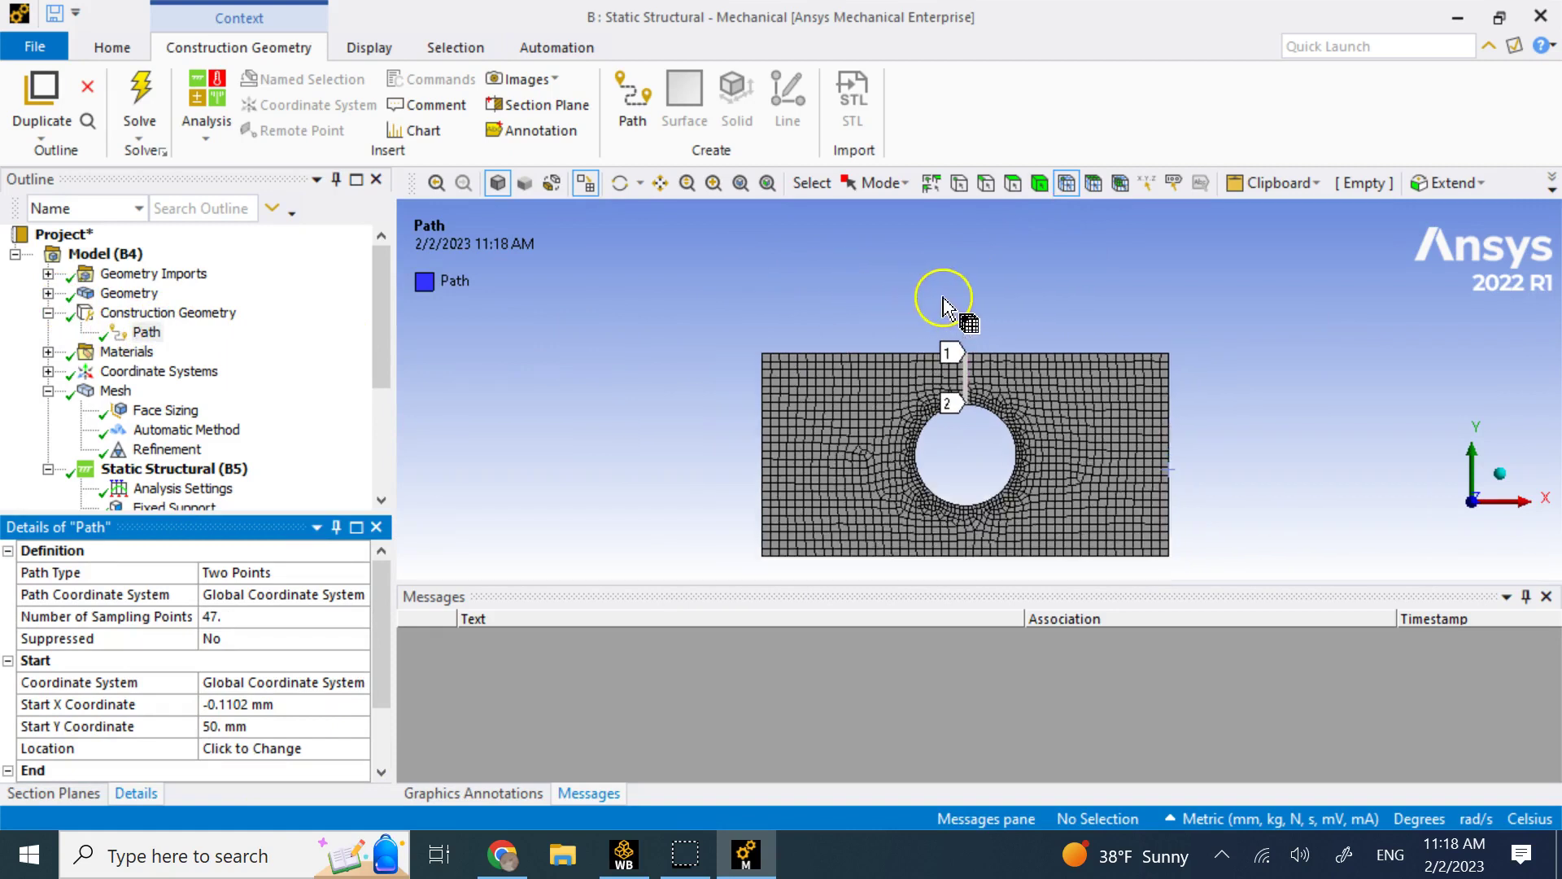
# Insert a second Equivalent (von-Mises) Stress result under the static structural Solution
pyautogui.click(382, 411)
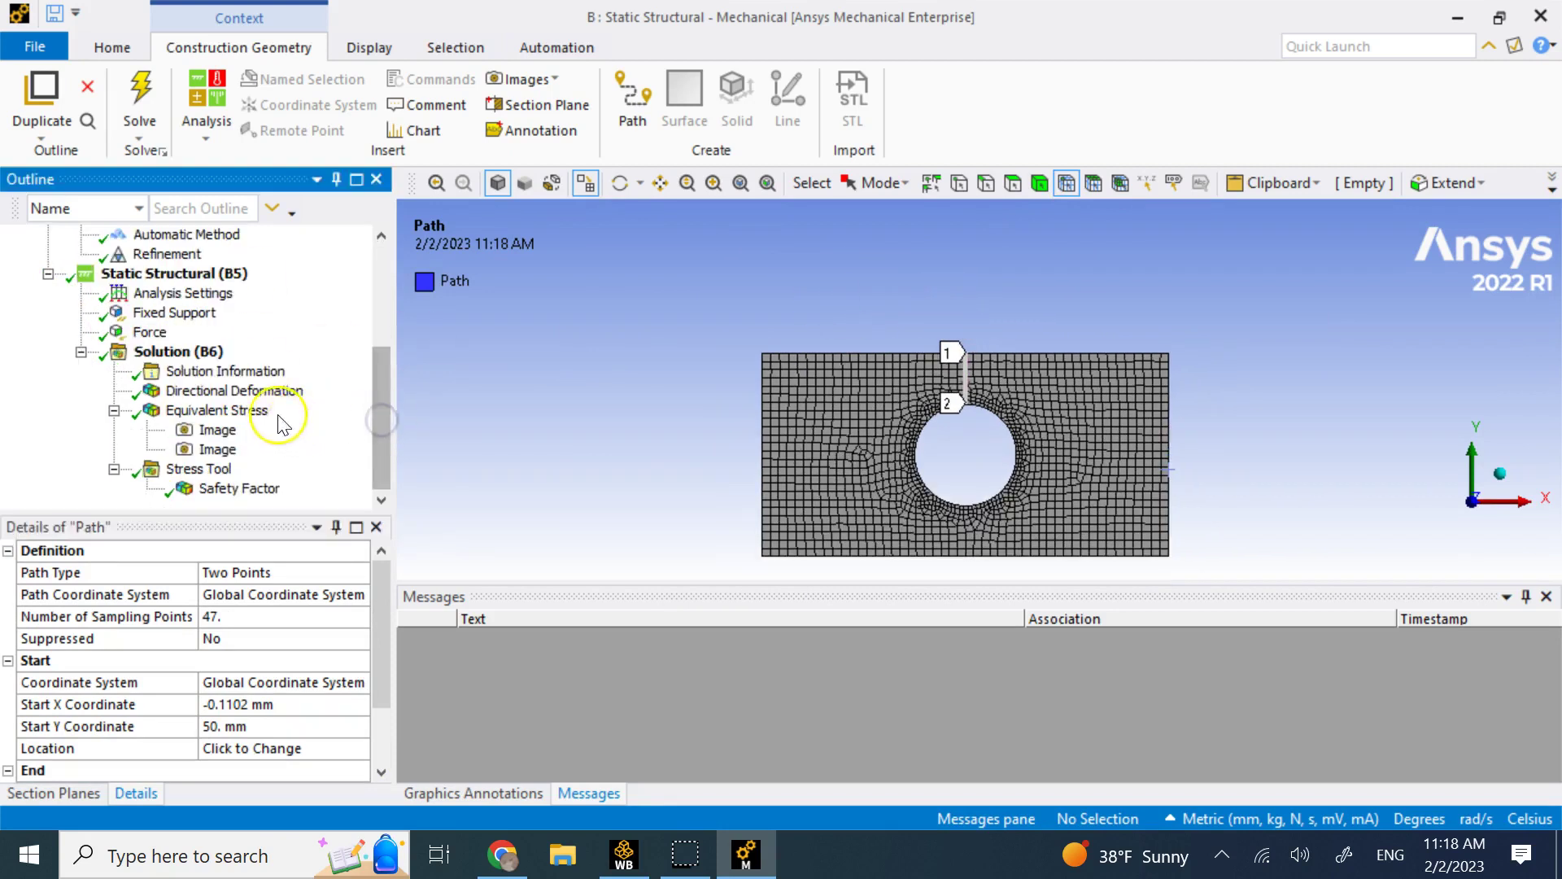
pyautogui.click(207, 356)
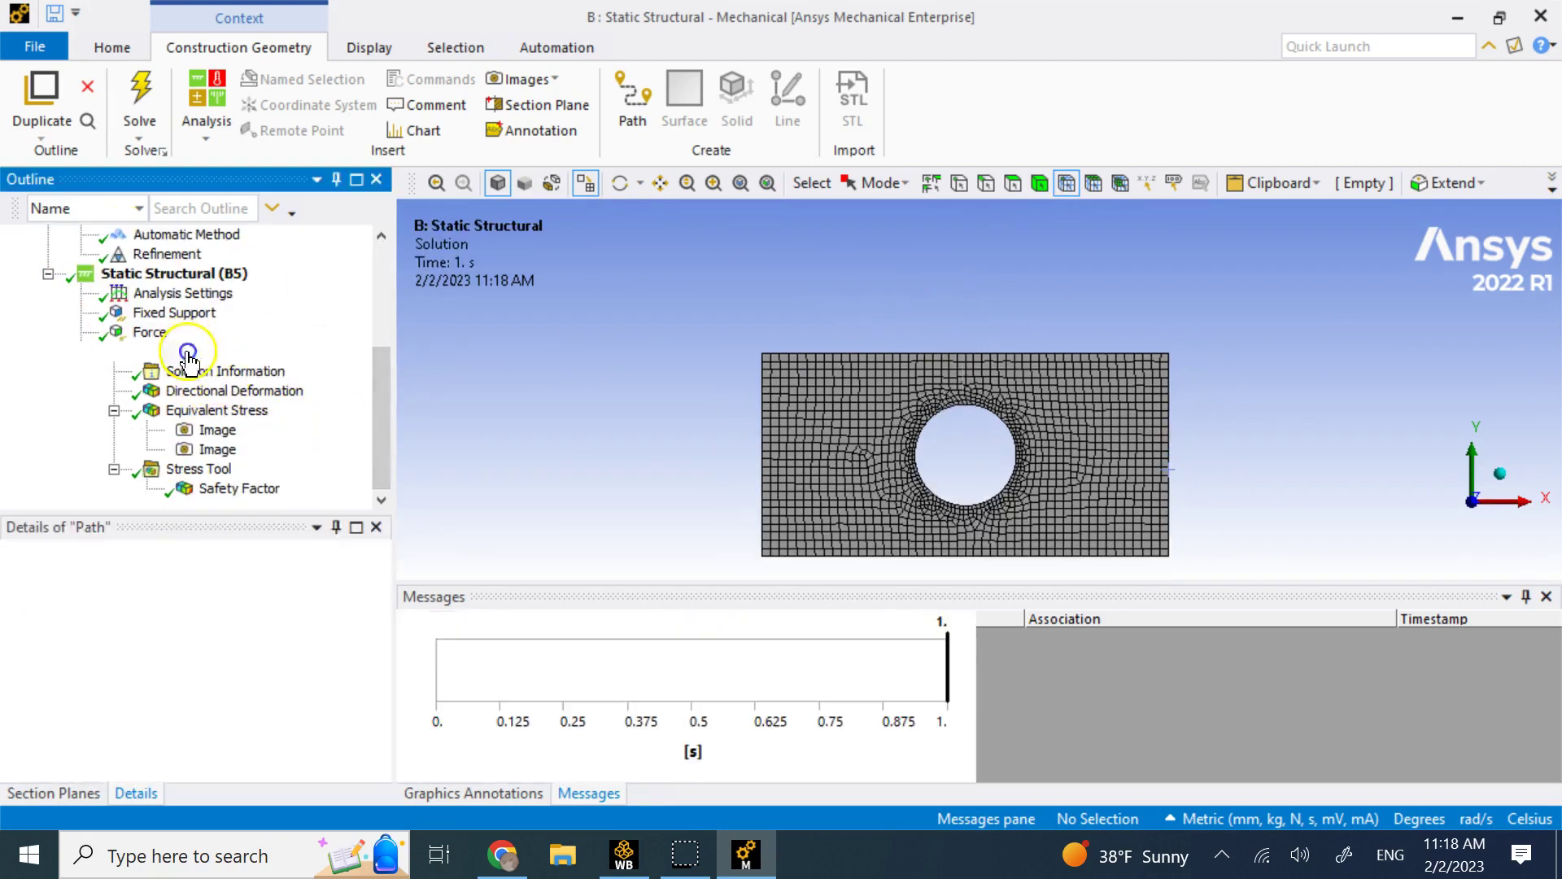
pyautogui.rightClick(188, 352)
pyautogui.moveTo(300, 367)
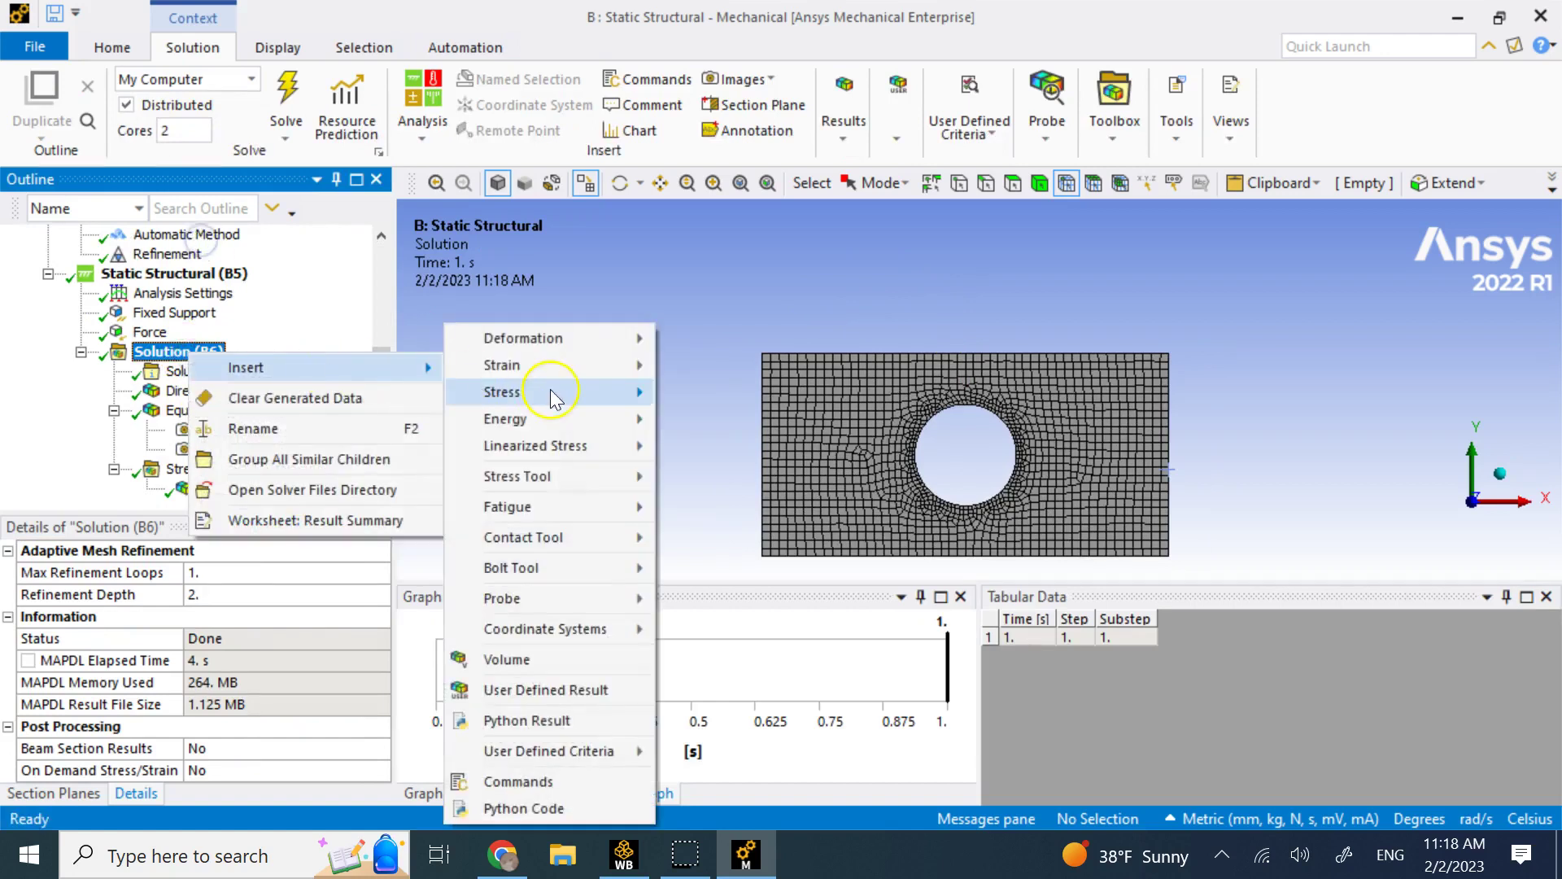
pyautogui.moveTo(614, 392)
pyautogui.click(707, 398)
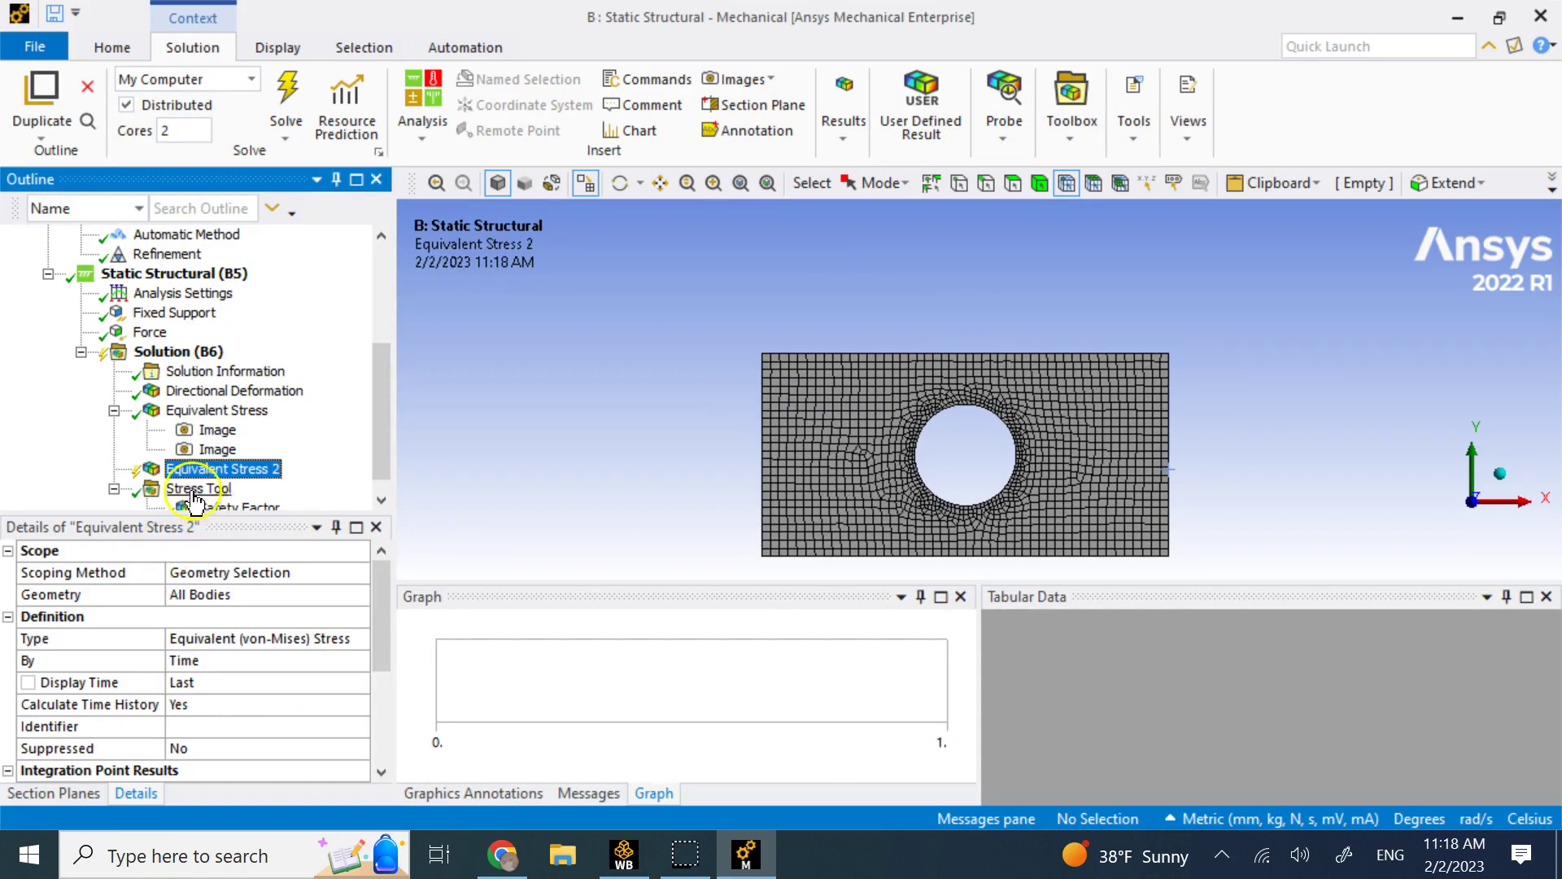
# Scope the new equivalent stress result by Path and assign it the path above the hole
pyautogui.click(268, 572)
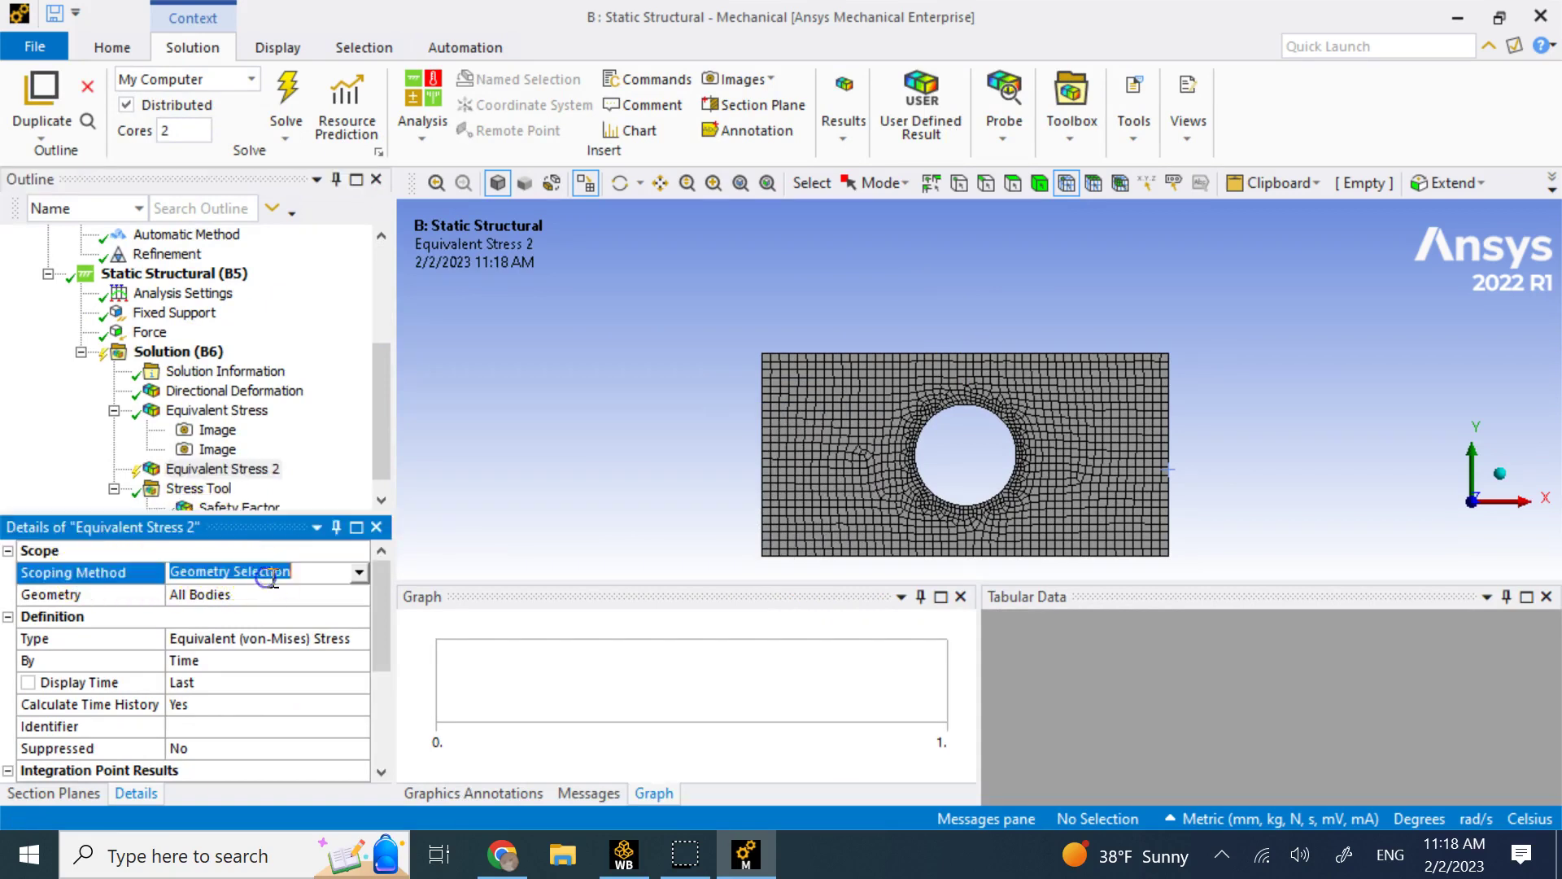
pyautogui.click(359, 572)
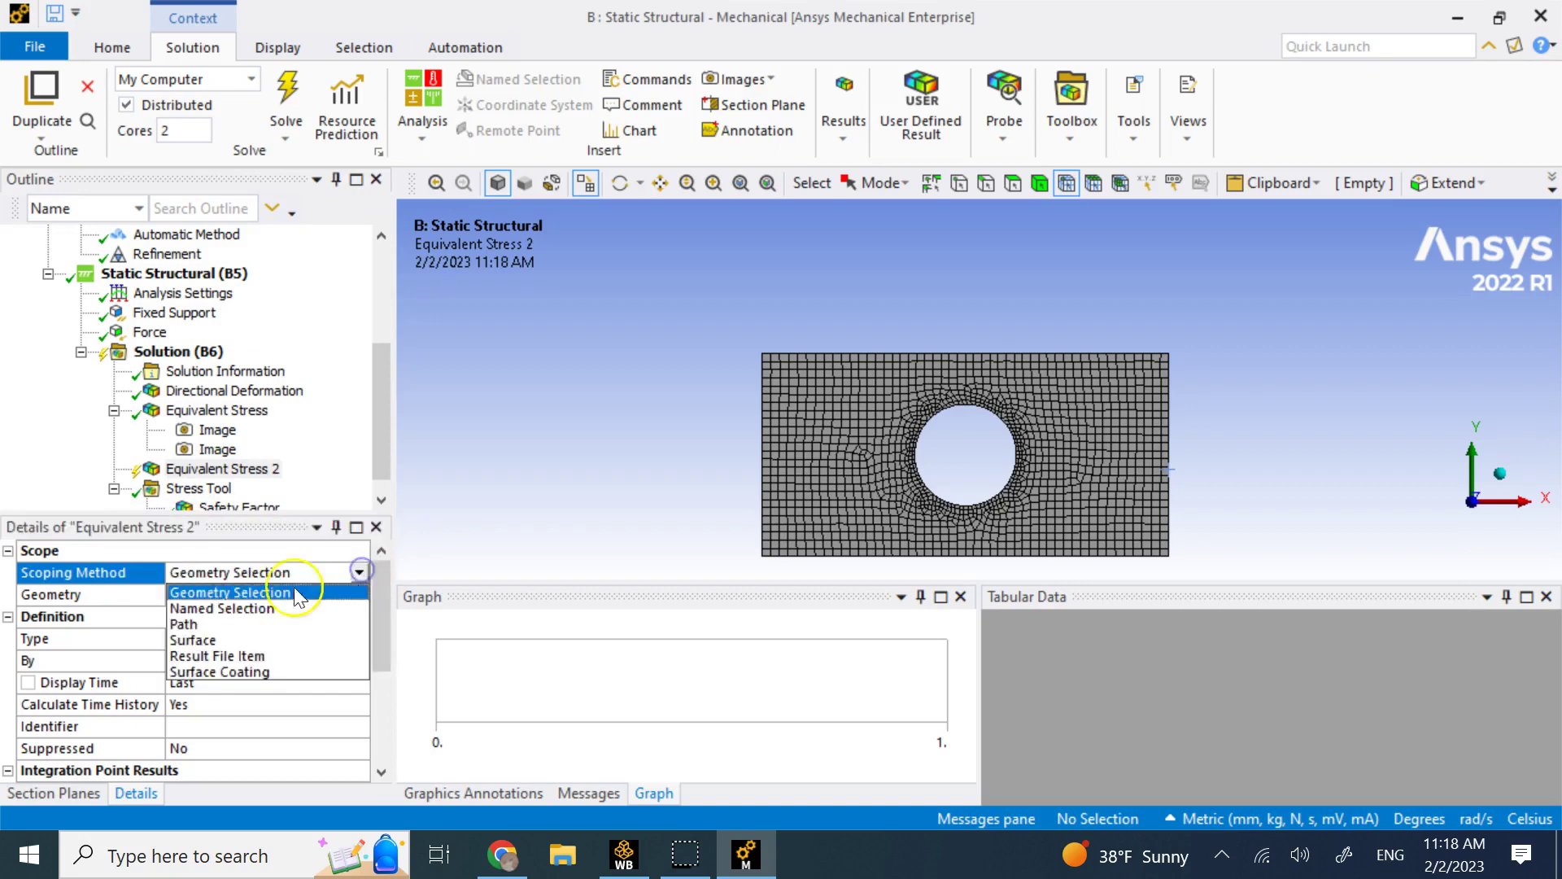
pyautogui.click(203, 623)
pyautogui.click(358, 595)
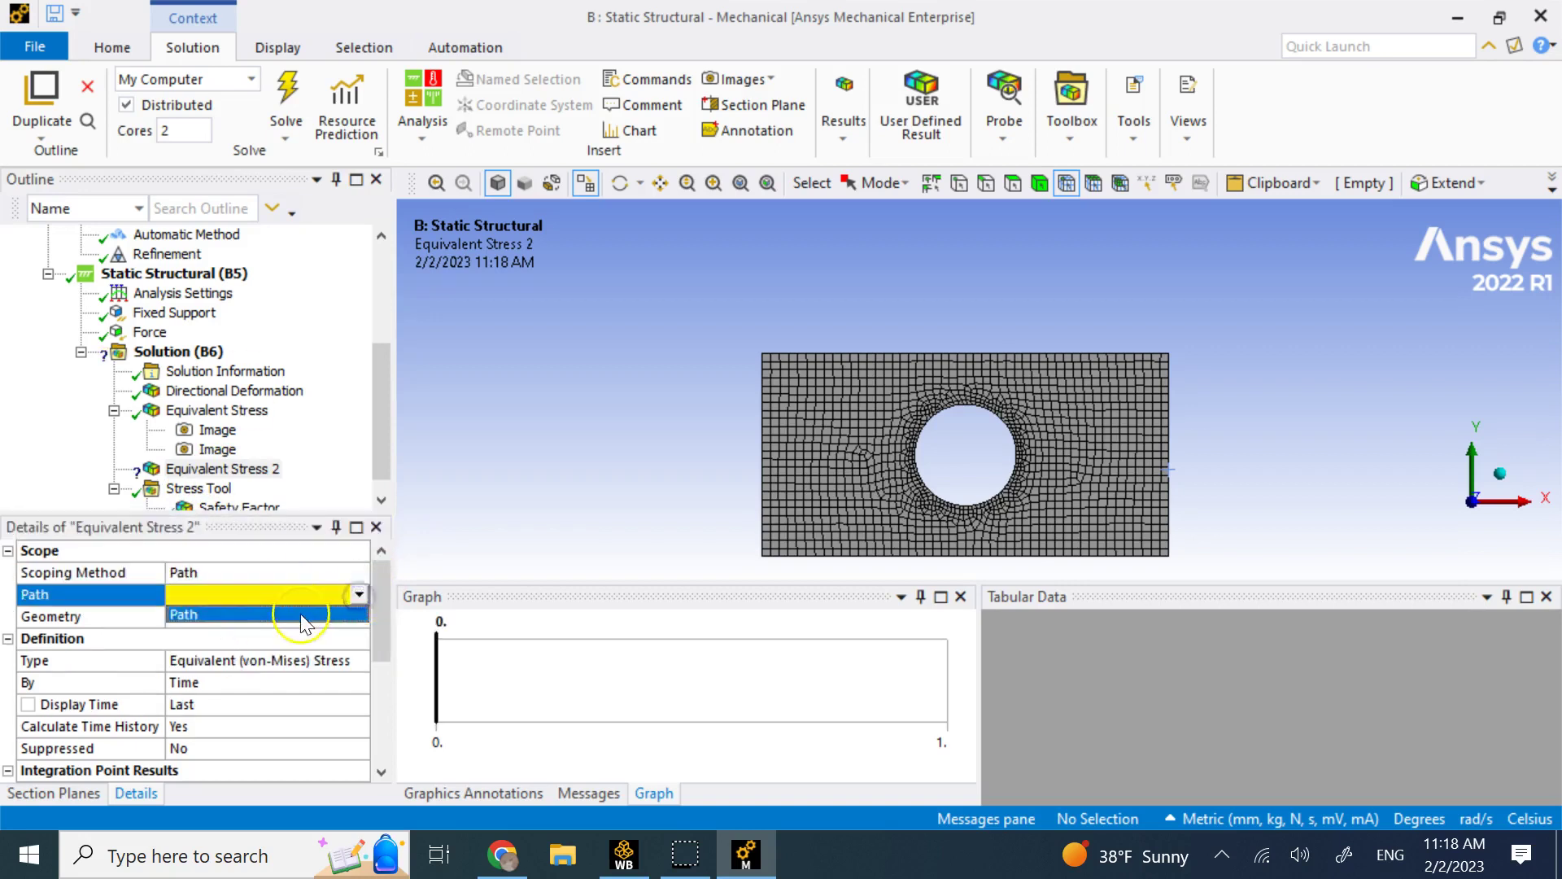
pyautogui.click(240, 614)
# Evaluate the equivalent stress result scoped to the path
pyautogui.scroll(4, 218, 334)
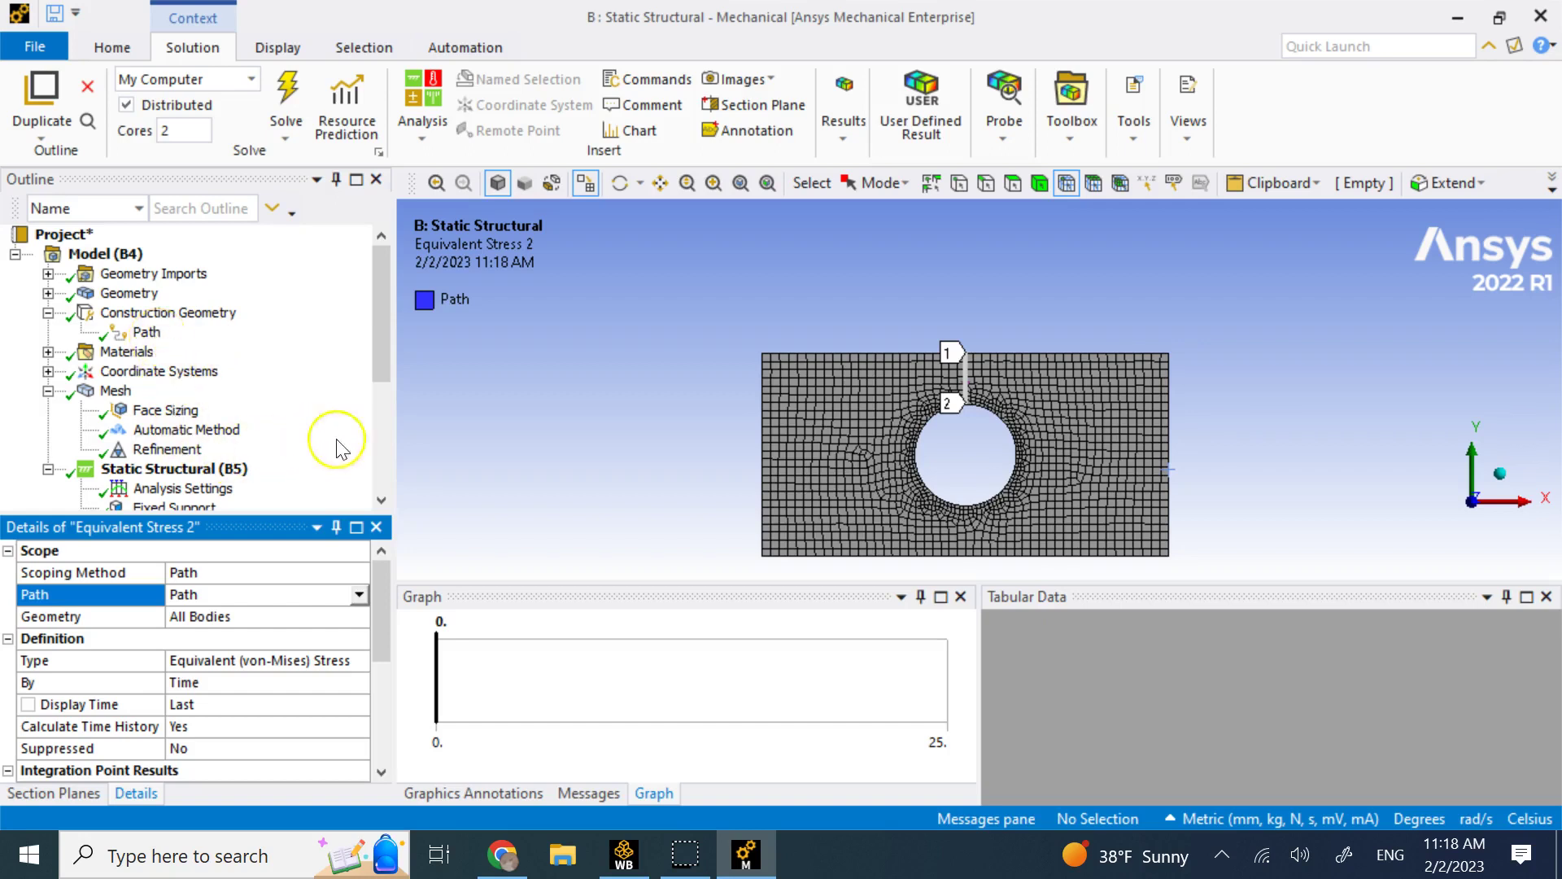
pyautogui.scroll(-4, 384, 453)
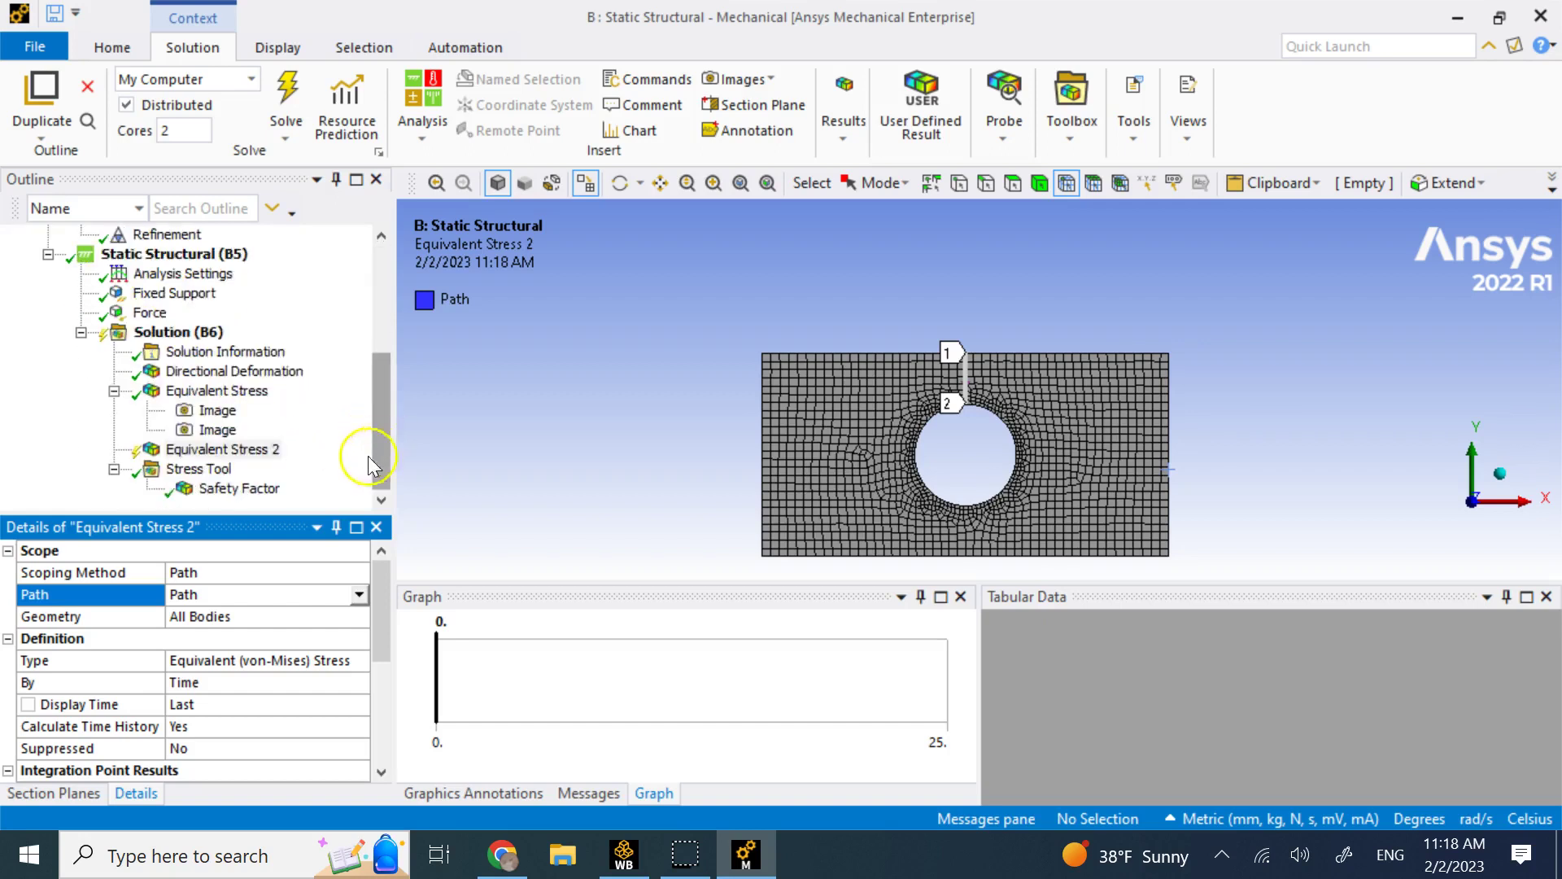
pyautogui.rightClick(204, 457)
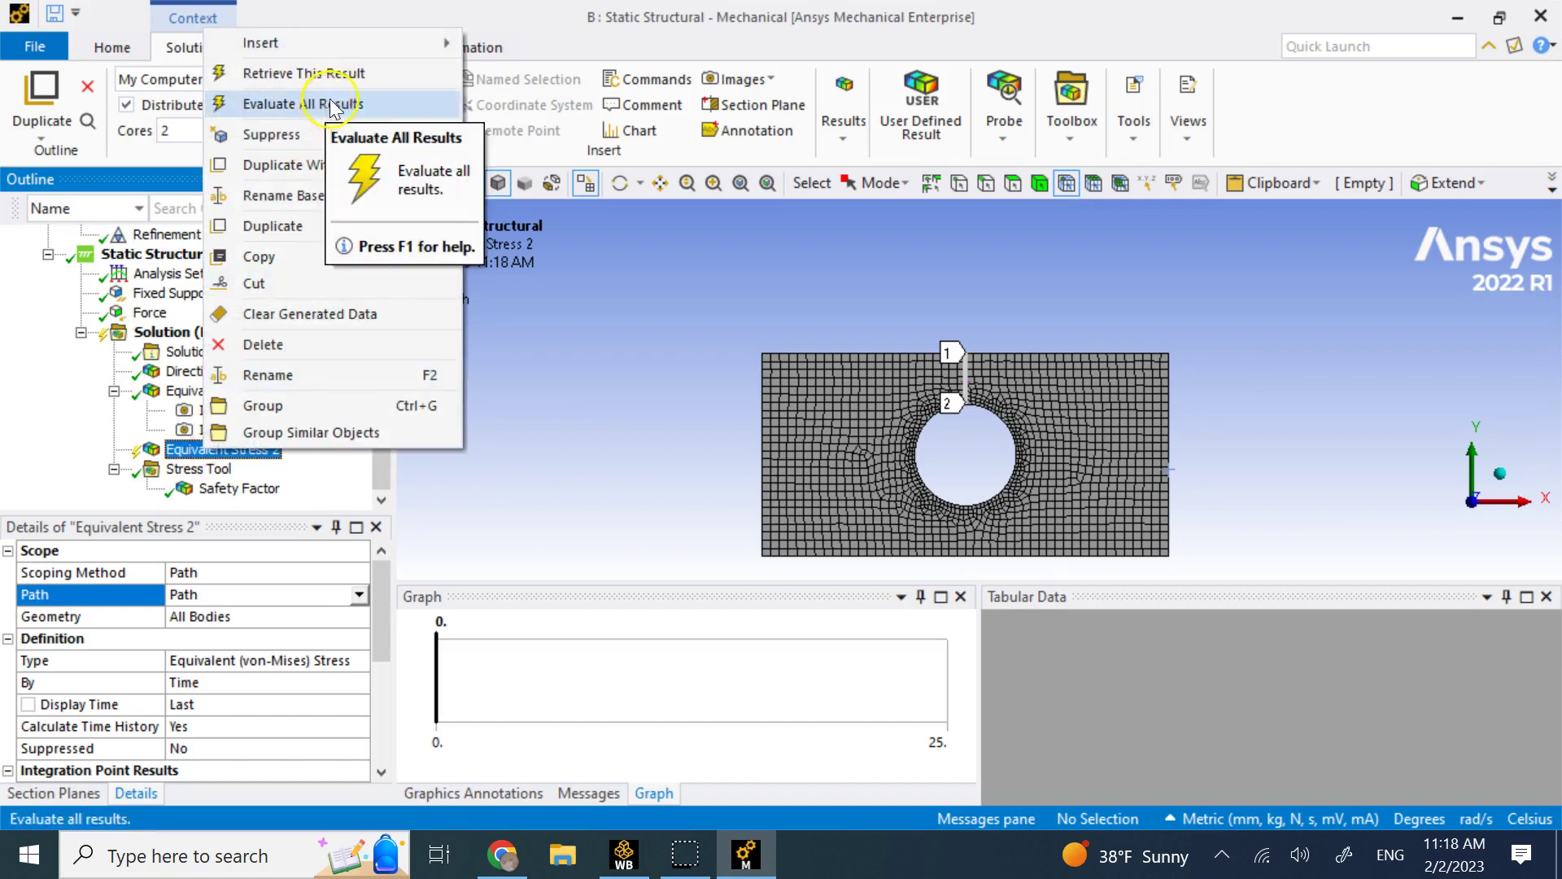
pyautogui.click(356, 81)
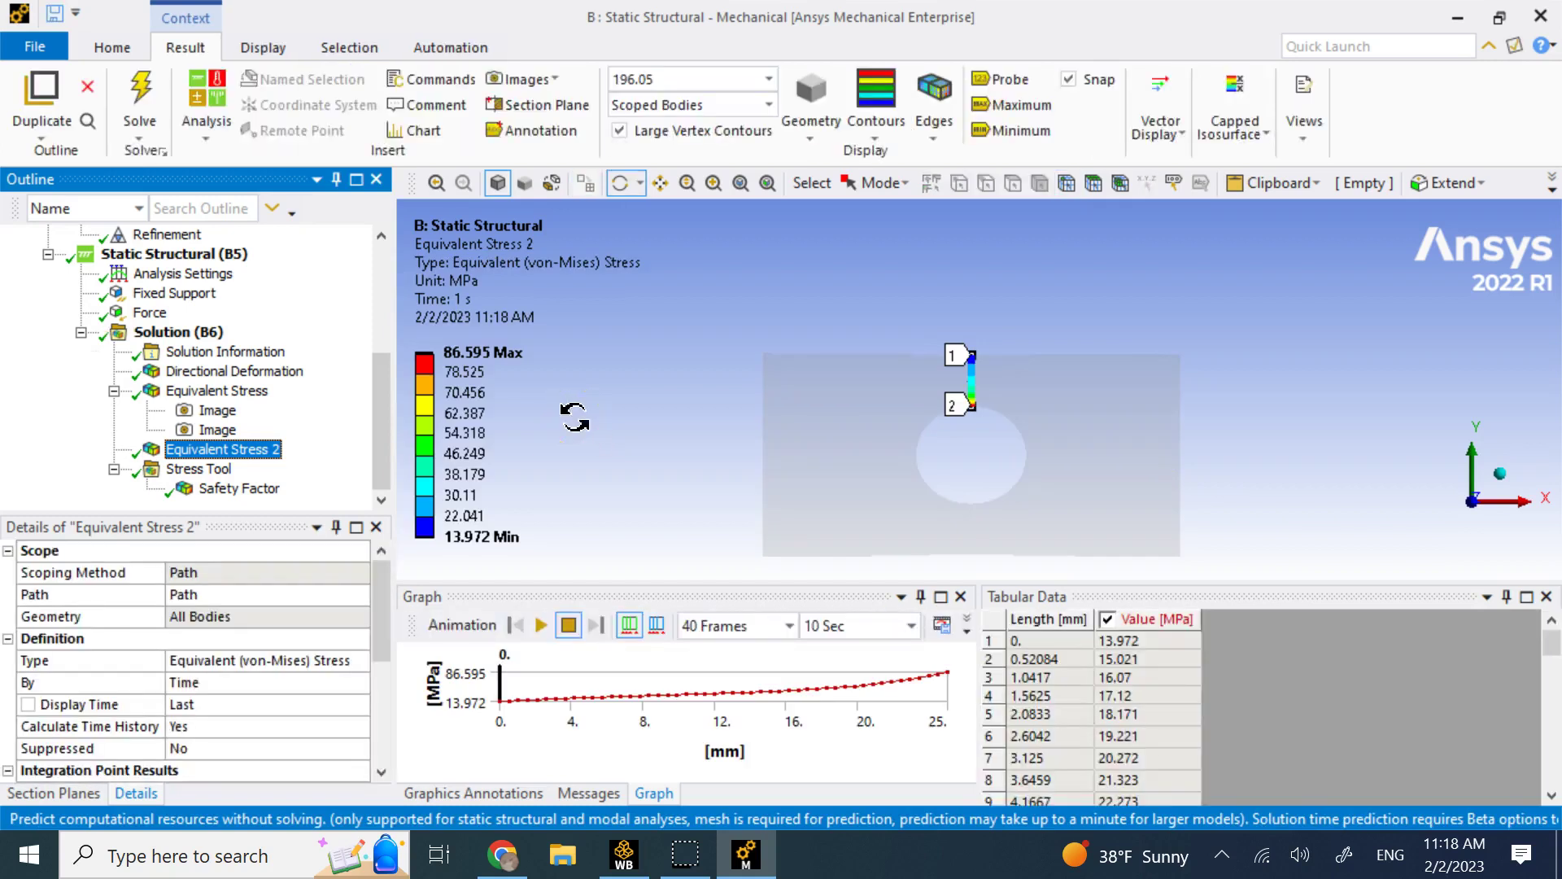
# Examine the equivalent stress contour along the path and its stress-versus-length graph and table
pyautogui.scroll(5, 943, 366)
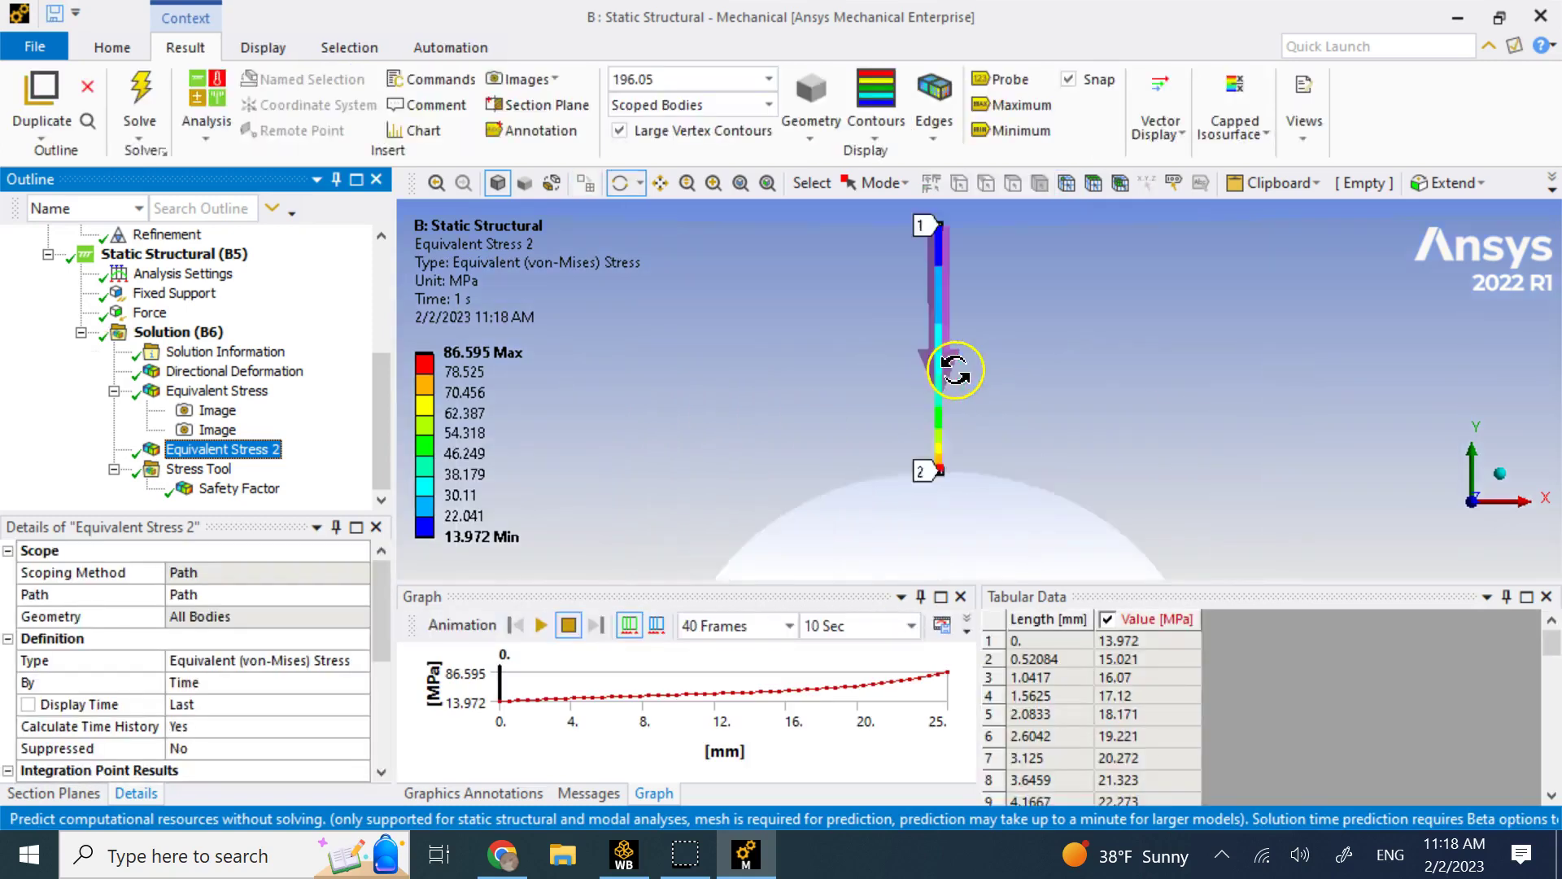
pyautogui.scroll(-2, 955, 366)
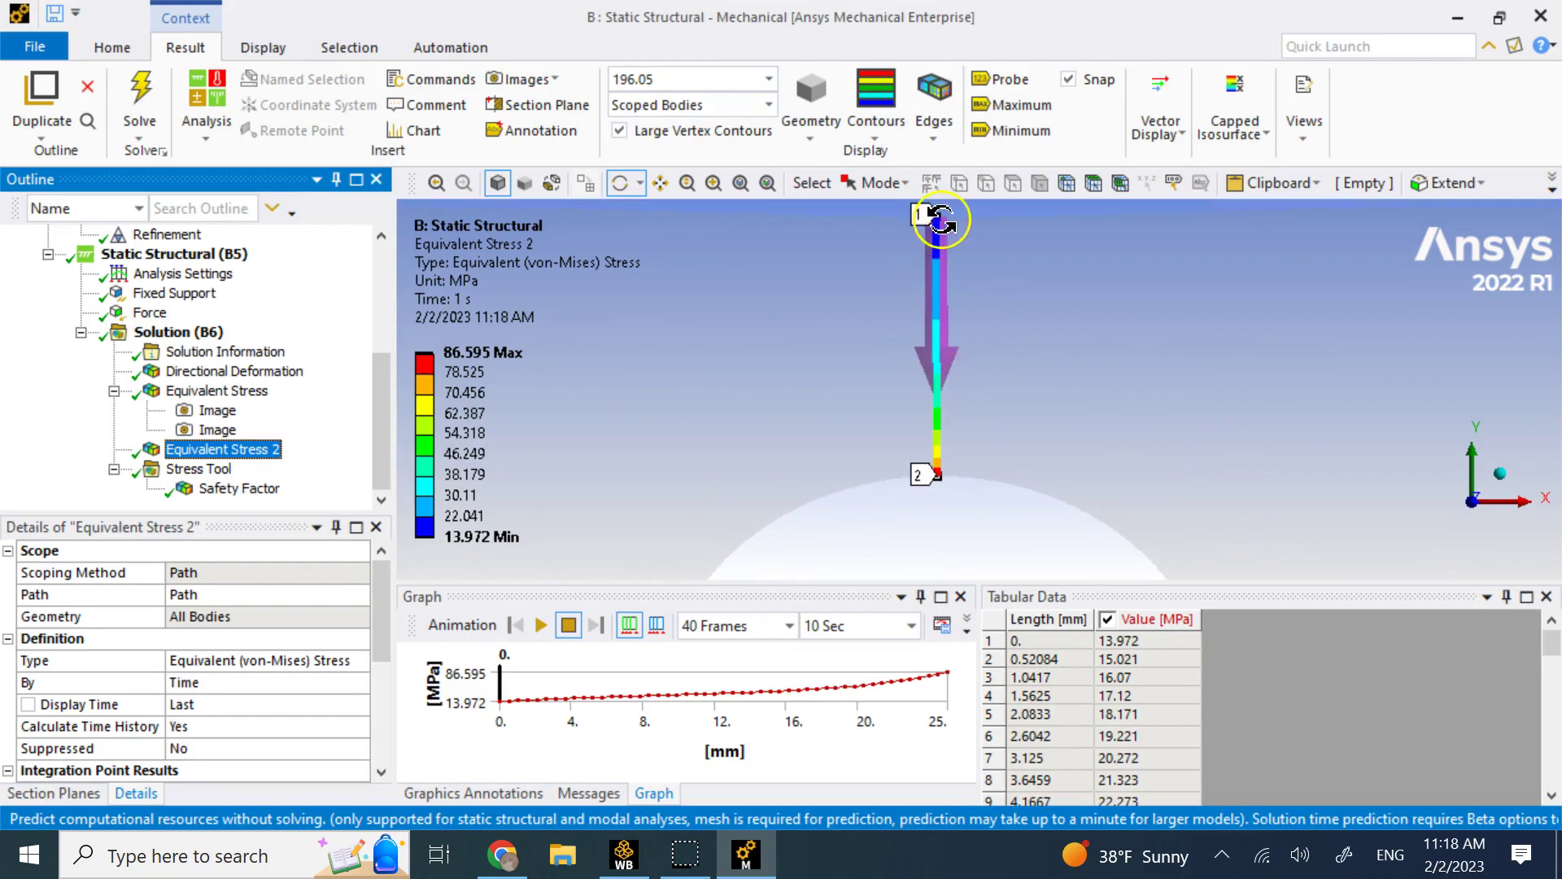
pyautogui.moveTo(787, 582); pyautogui.dragTo(833, 358)
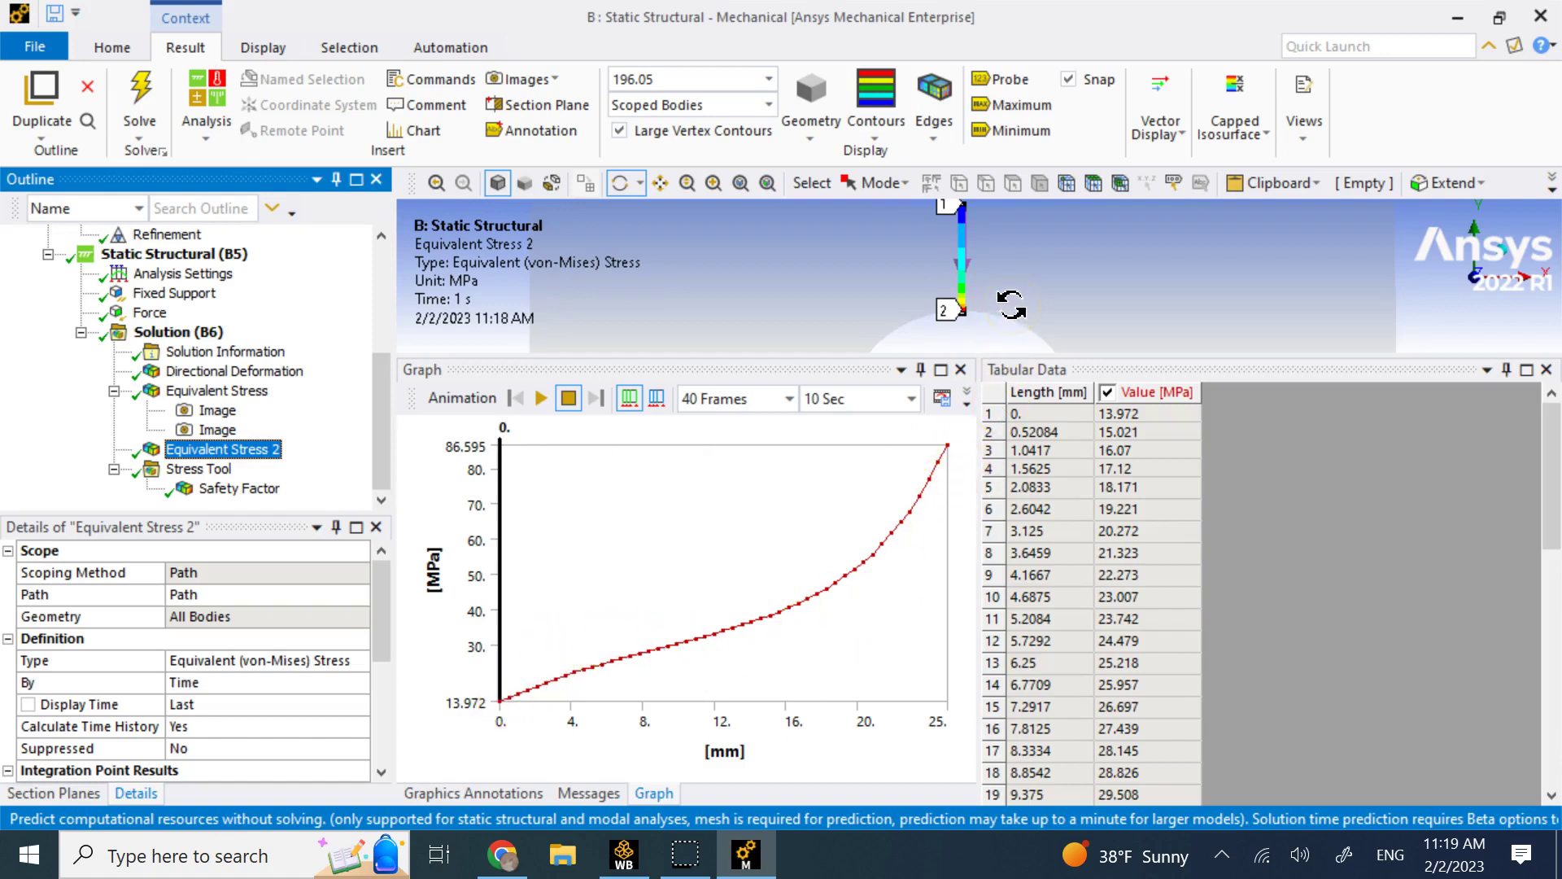
pyautogui.scroll(-1, 1011, 305)
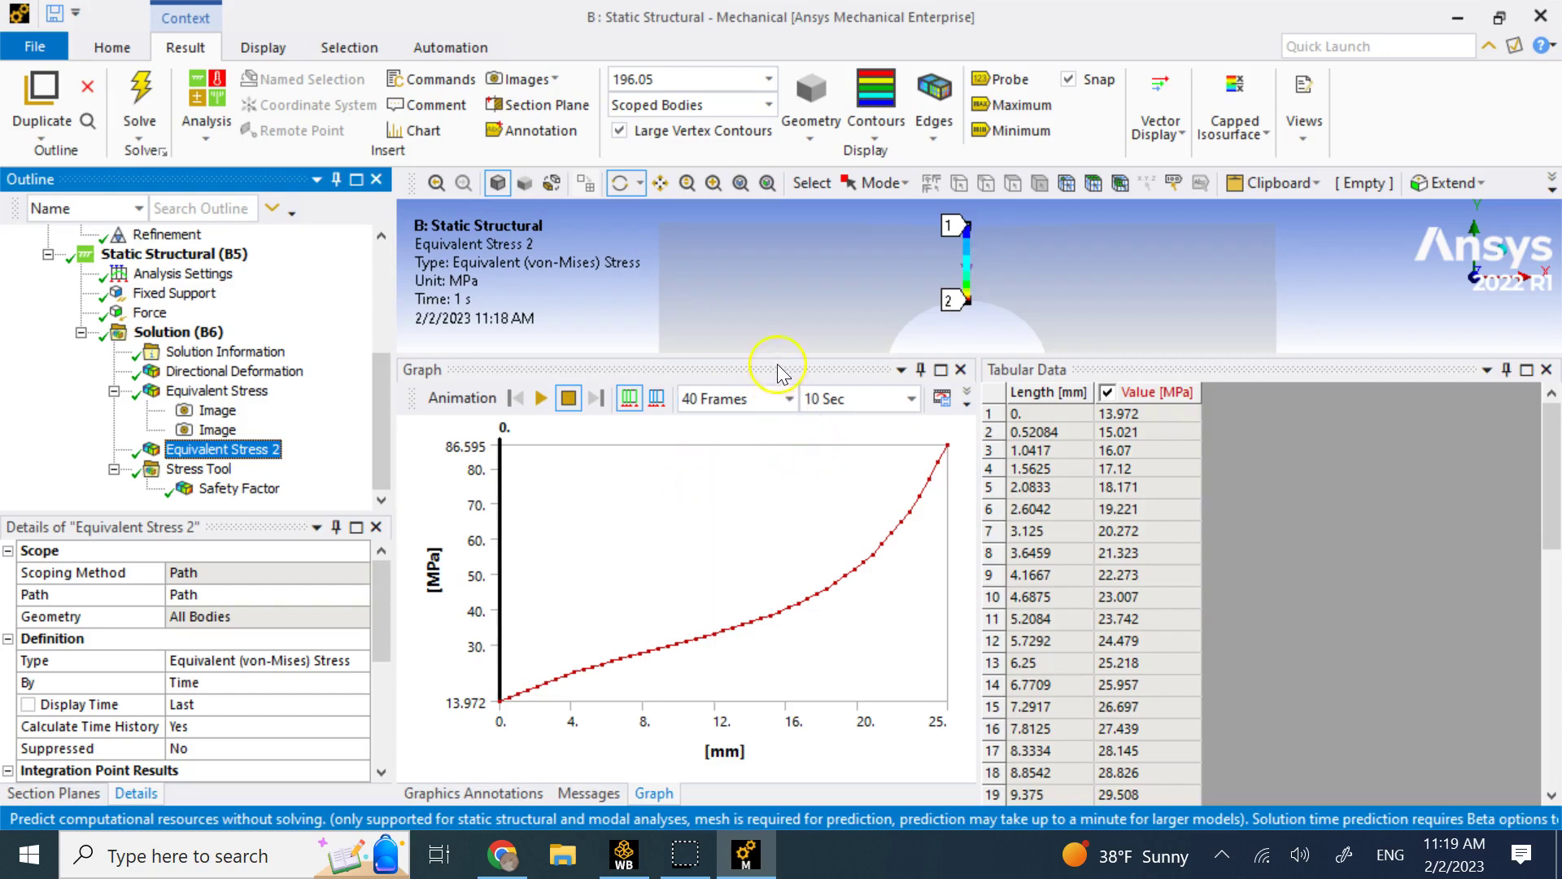
pyautogui.moveTo(778, 352); pyautogui.dragTo(742, 602)
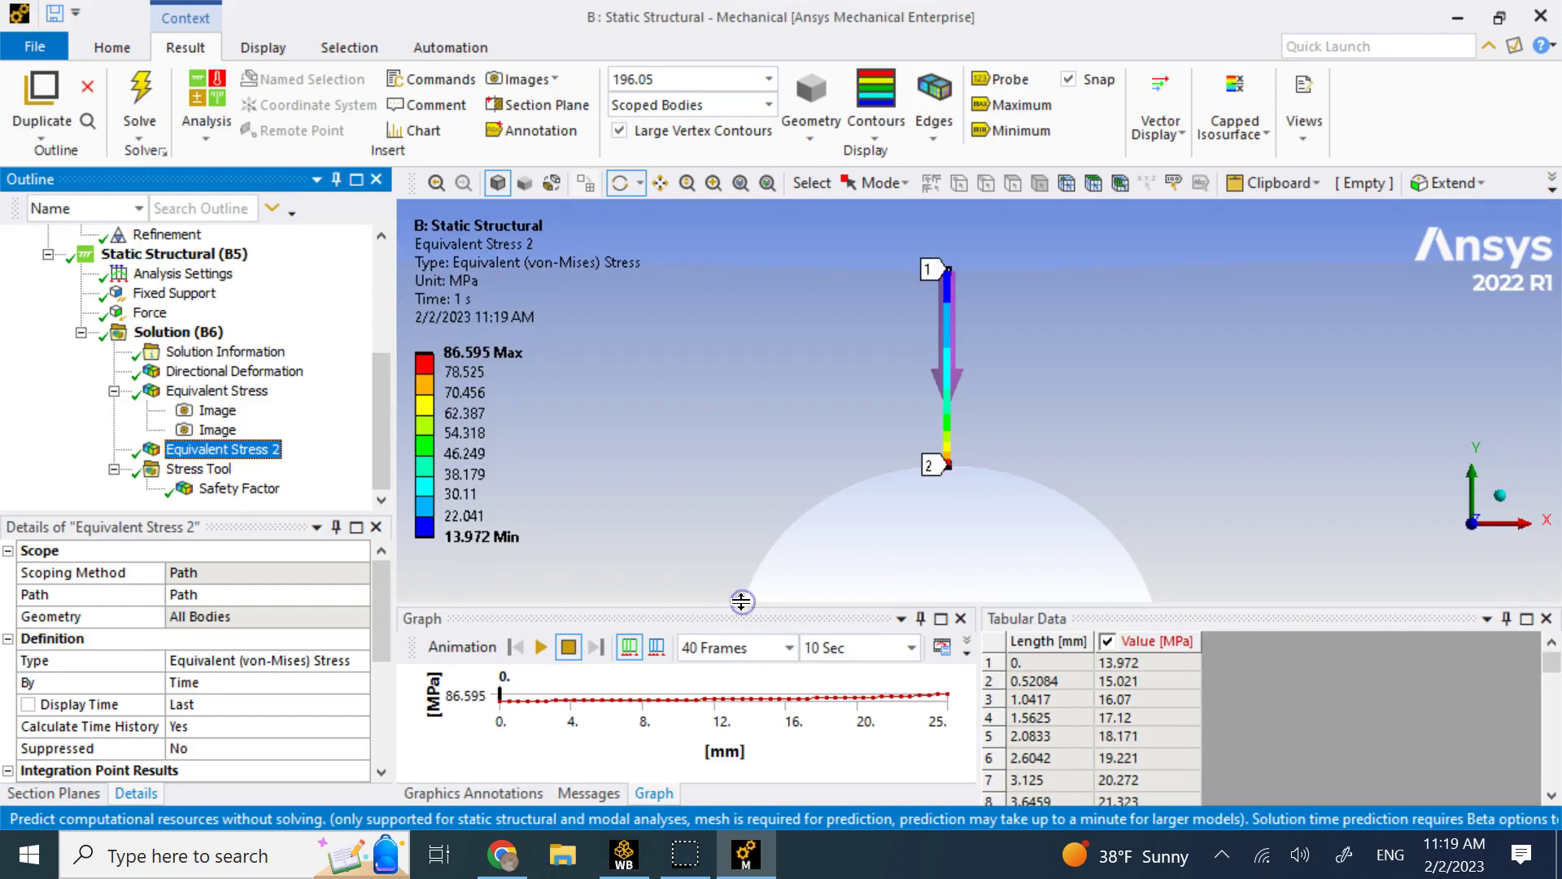
pyautogui.moveTo(847, 443); pyautogui.dragTo(675, 511)
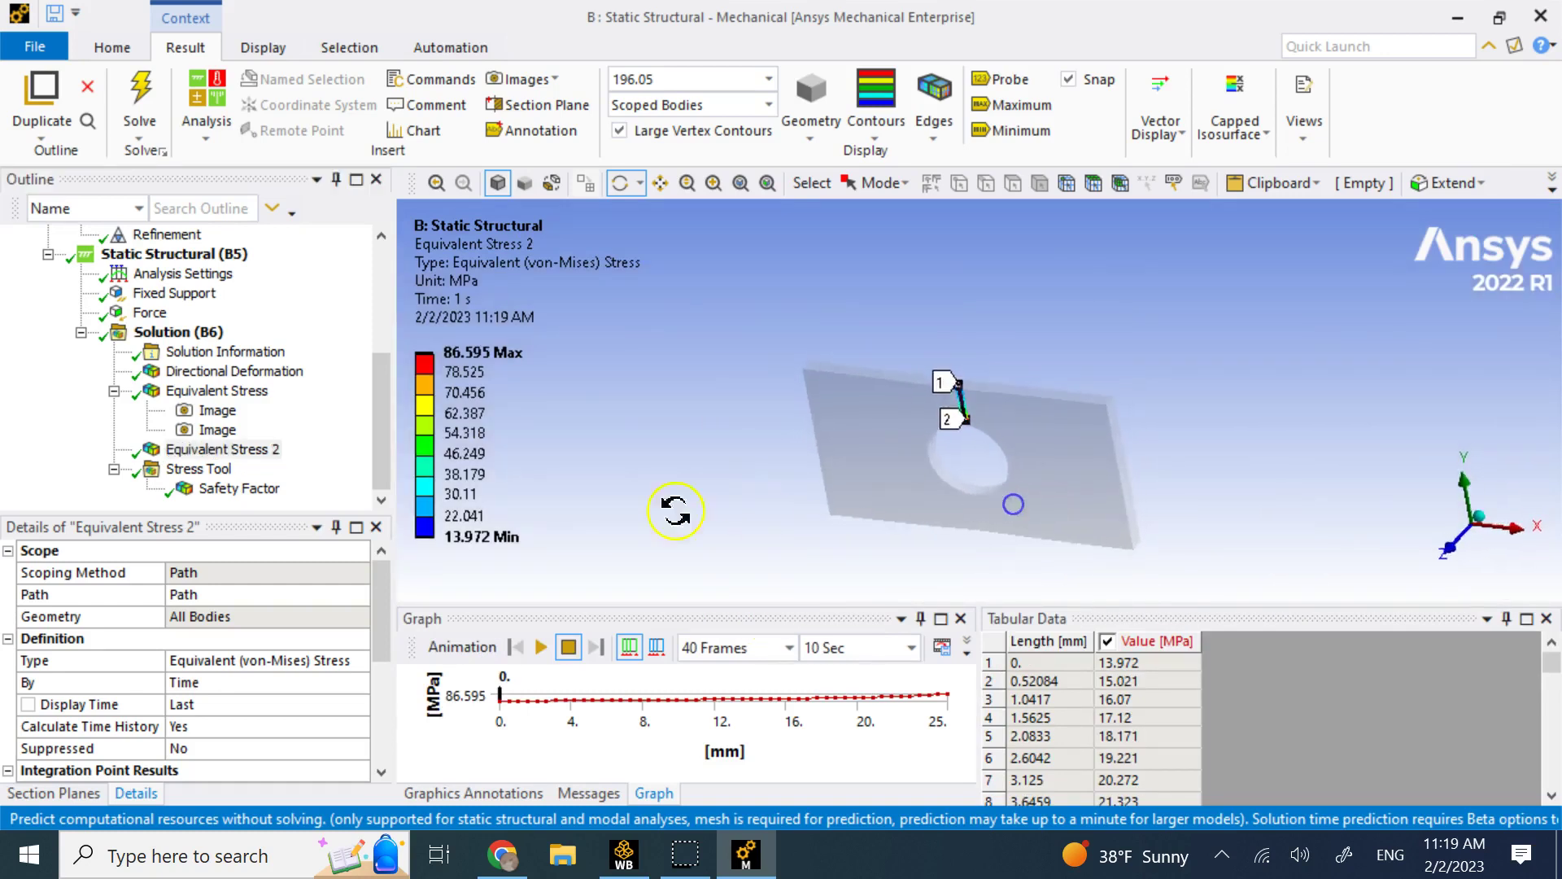
# Display the Safety Factor result and generate a report preview of the whole analysis
pyautogui.click(227, 488)
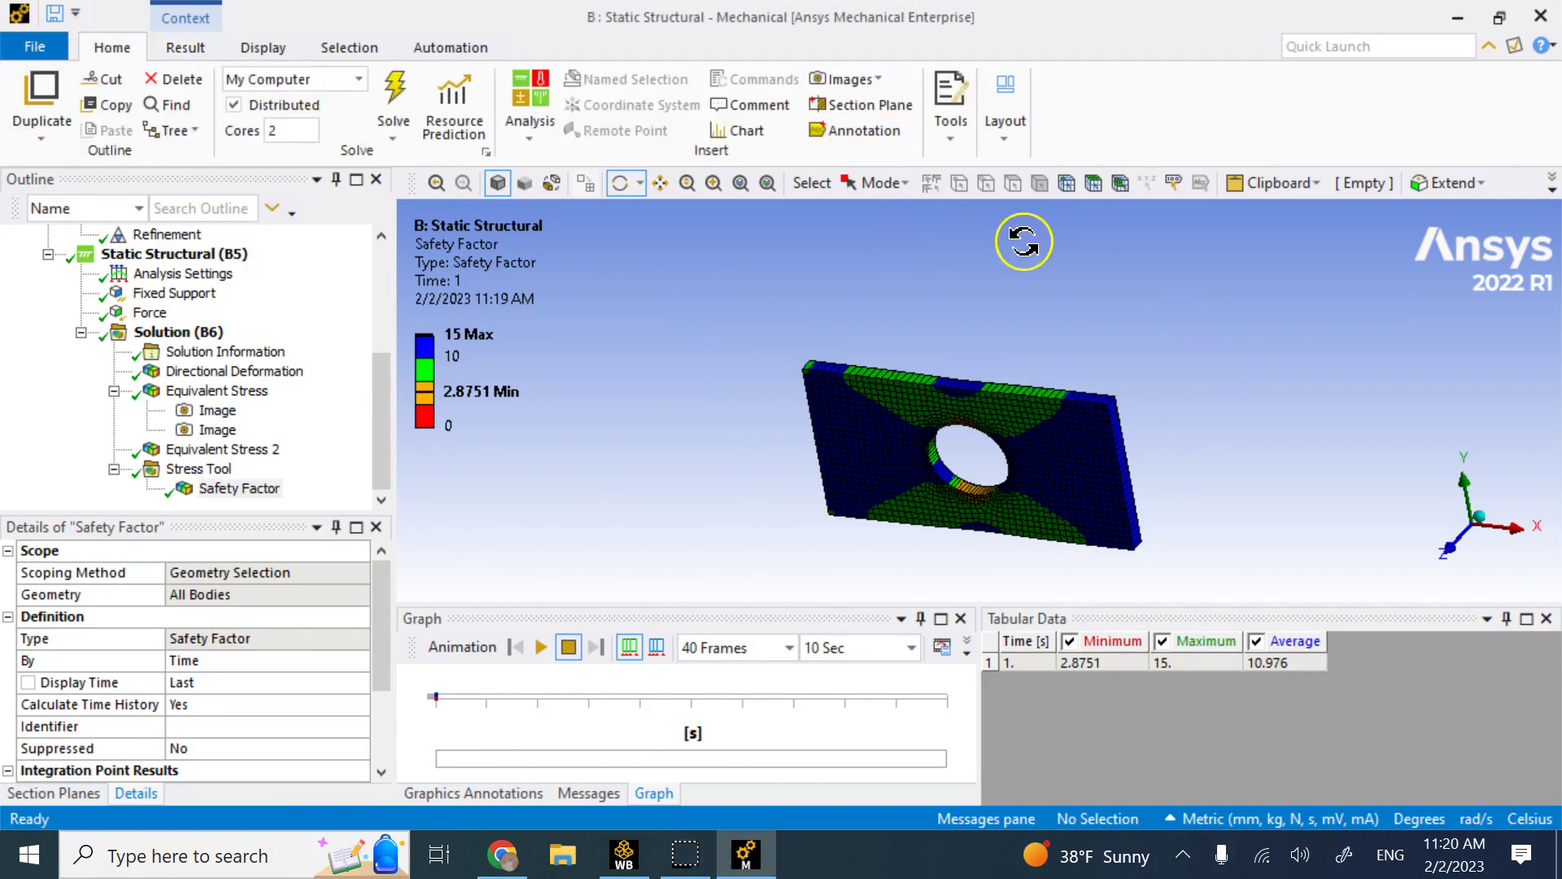
pyautogui.click(950, 126)
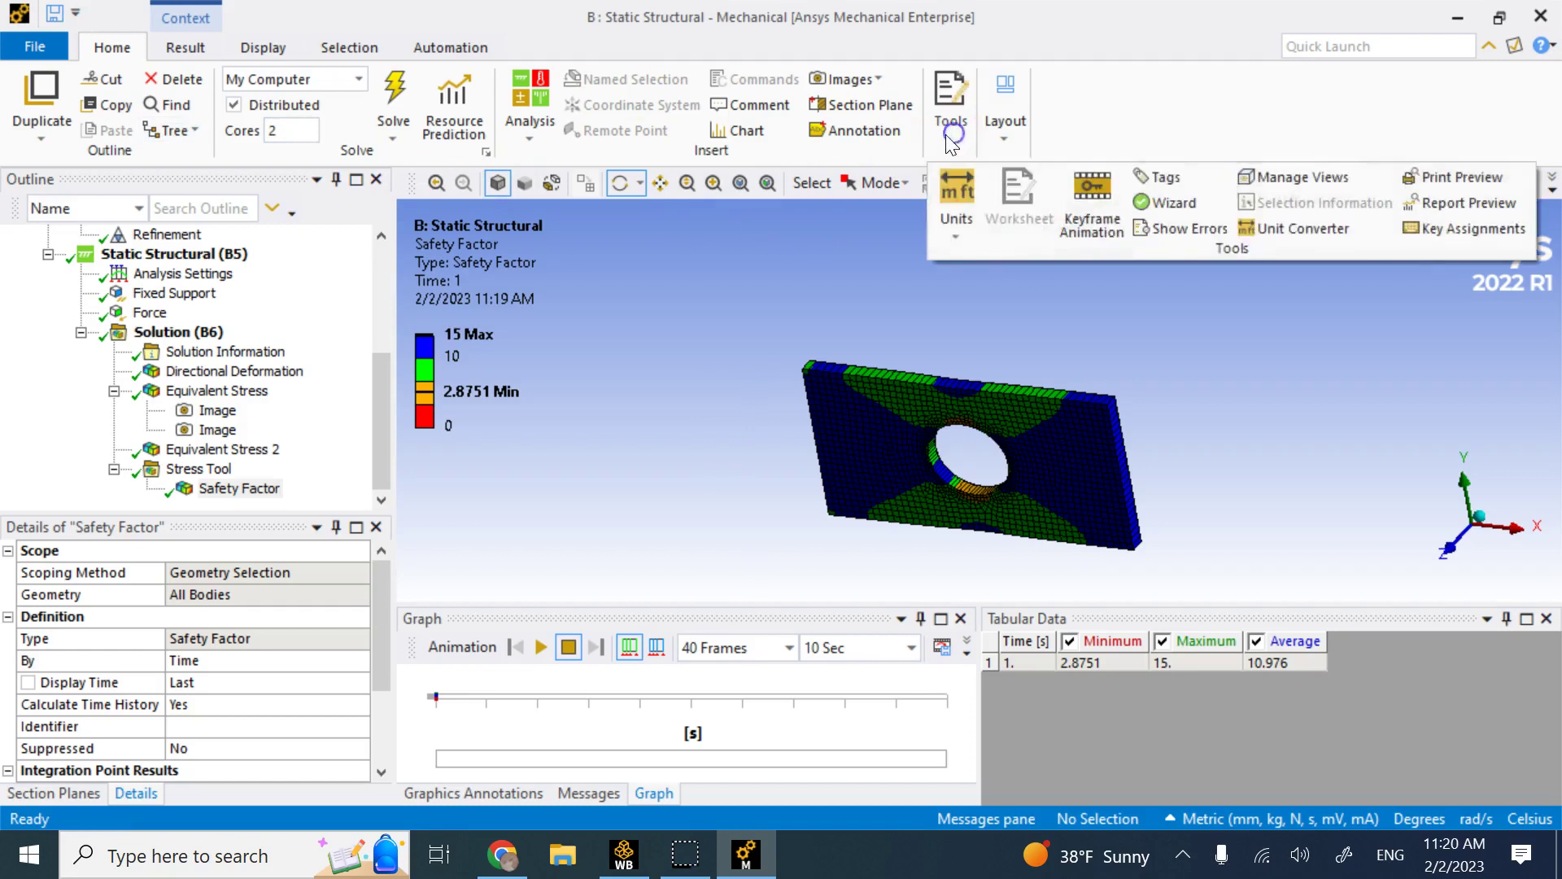
pyautogui.click(1471, 202)
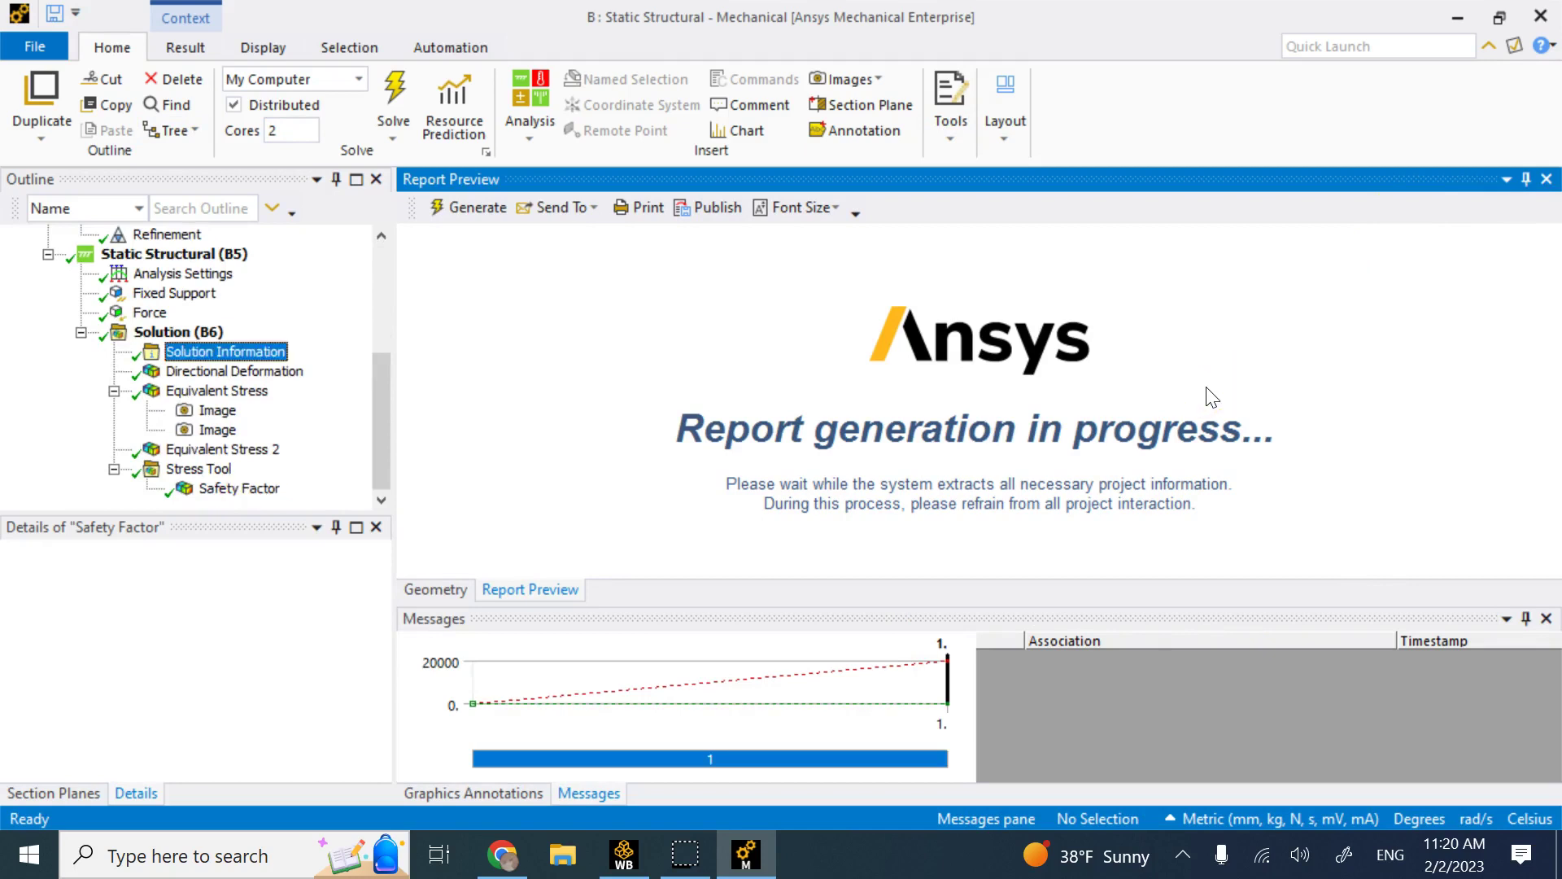
# Look through the generated report's figure and contents list, then examine its materials and coordinate systems tables
pyautogui.scroll(-5, 1139, 419)
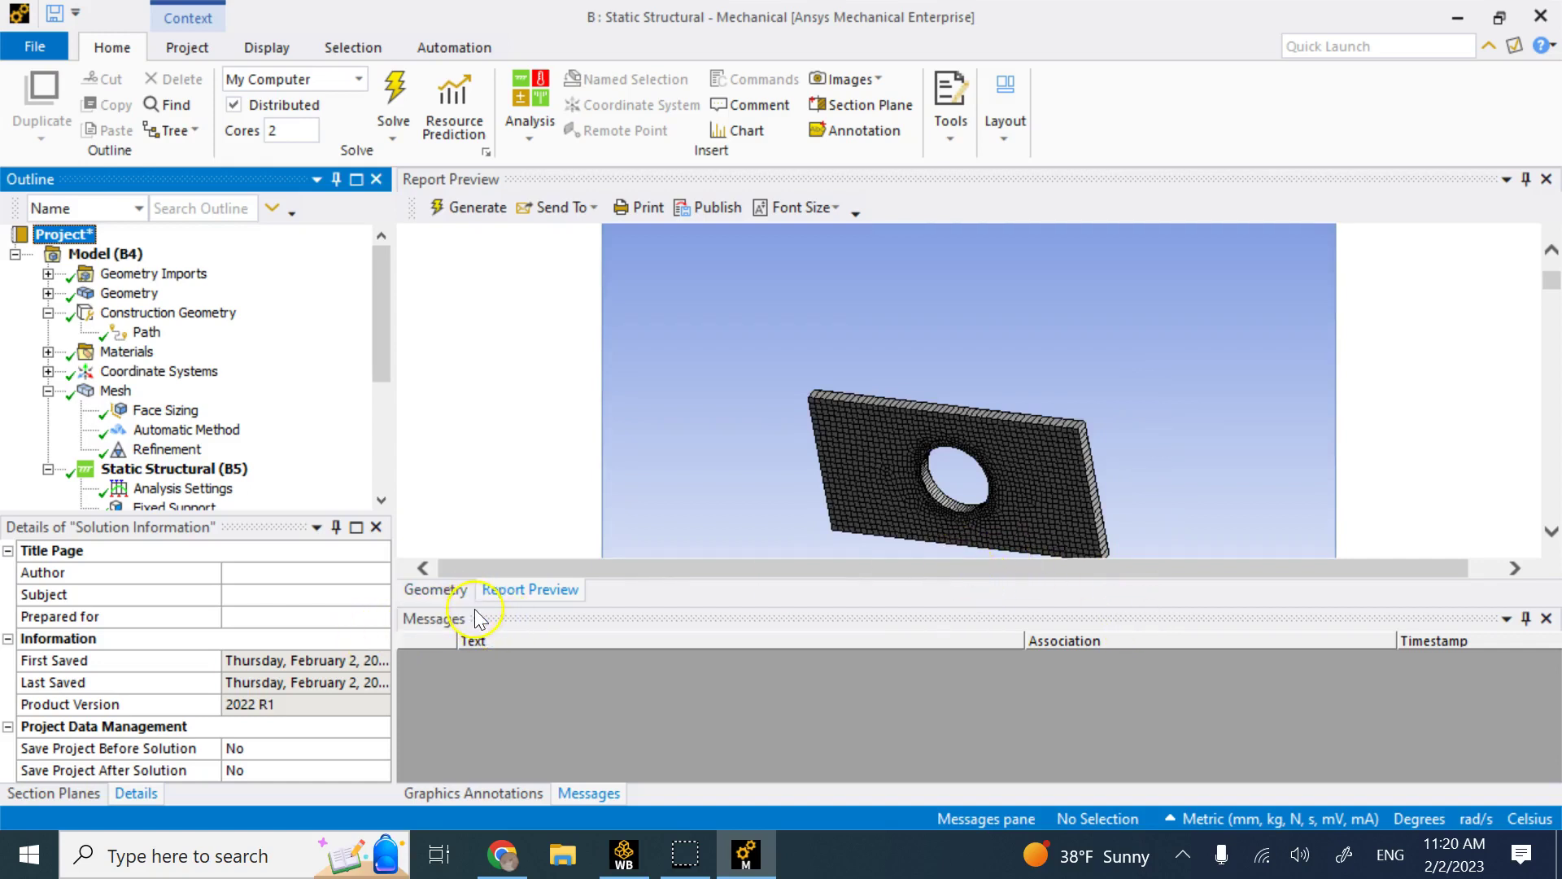
pyautogui.moveTo(475, 605); pyautogui.dragTo(479, 693)
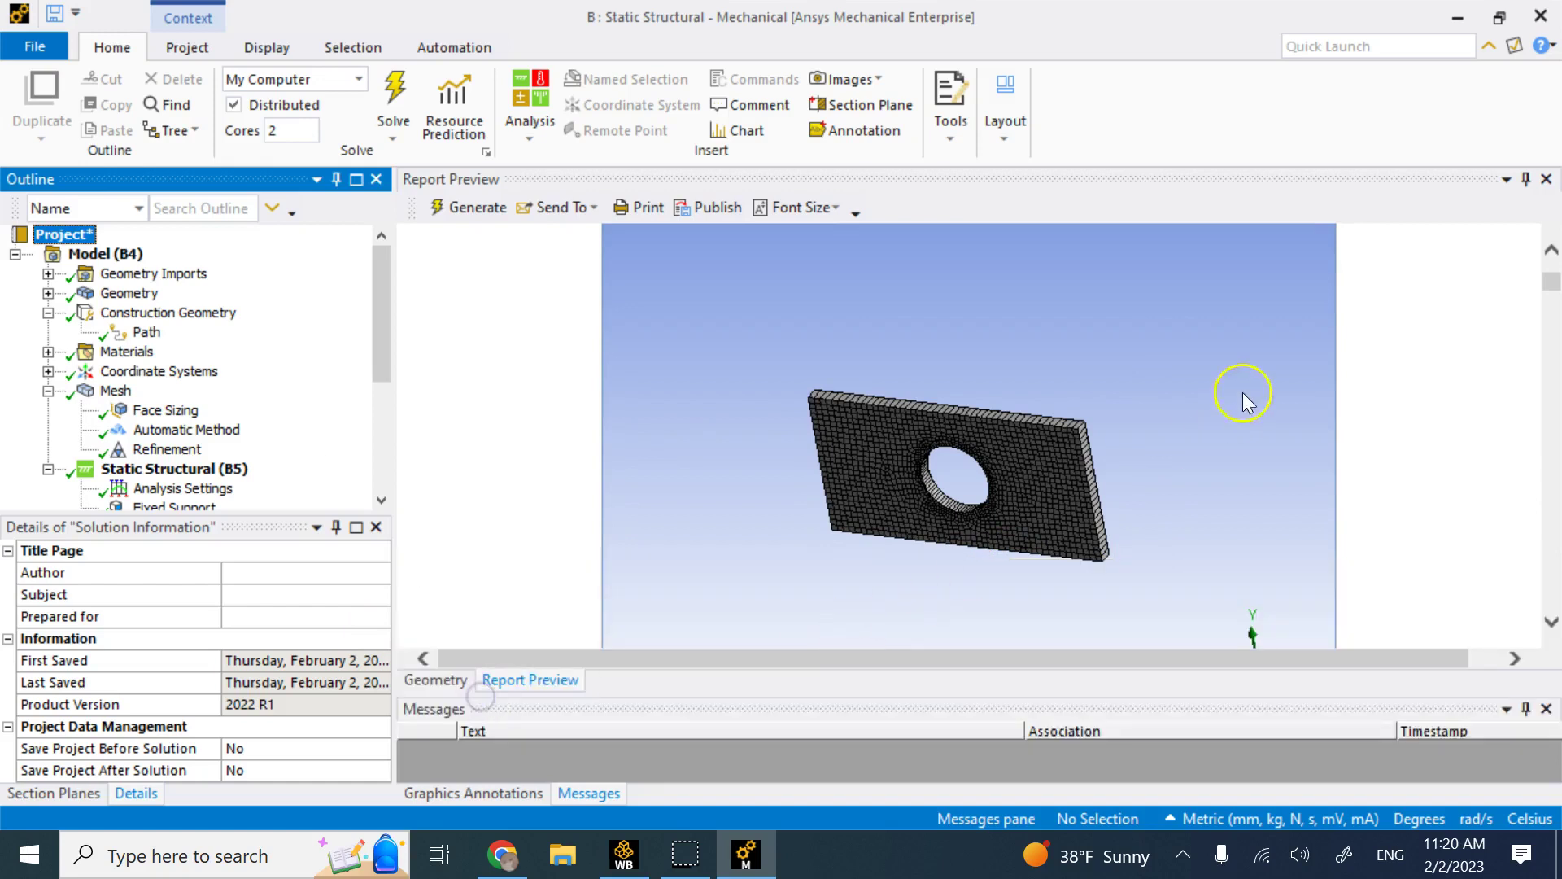
pyautogui.scroll(-2, 1248, 400)
pyautogui.scroll(-10, 1249, 400)
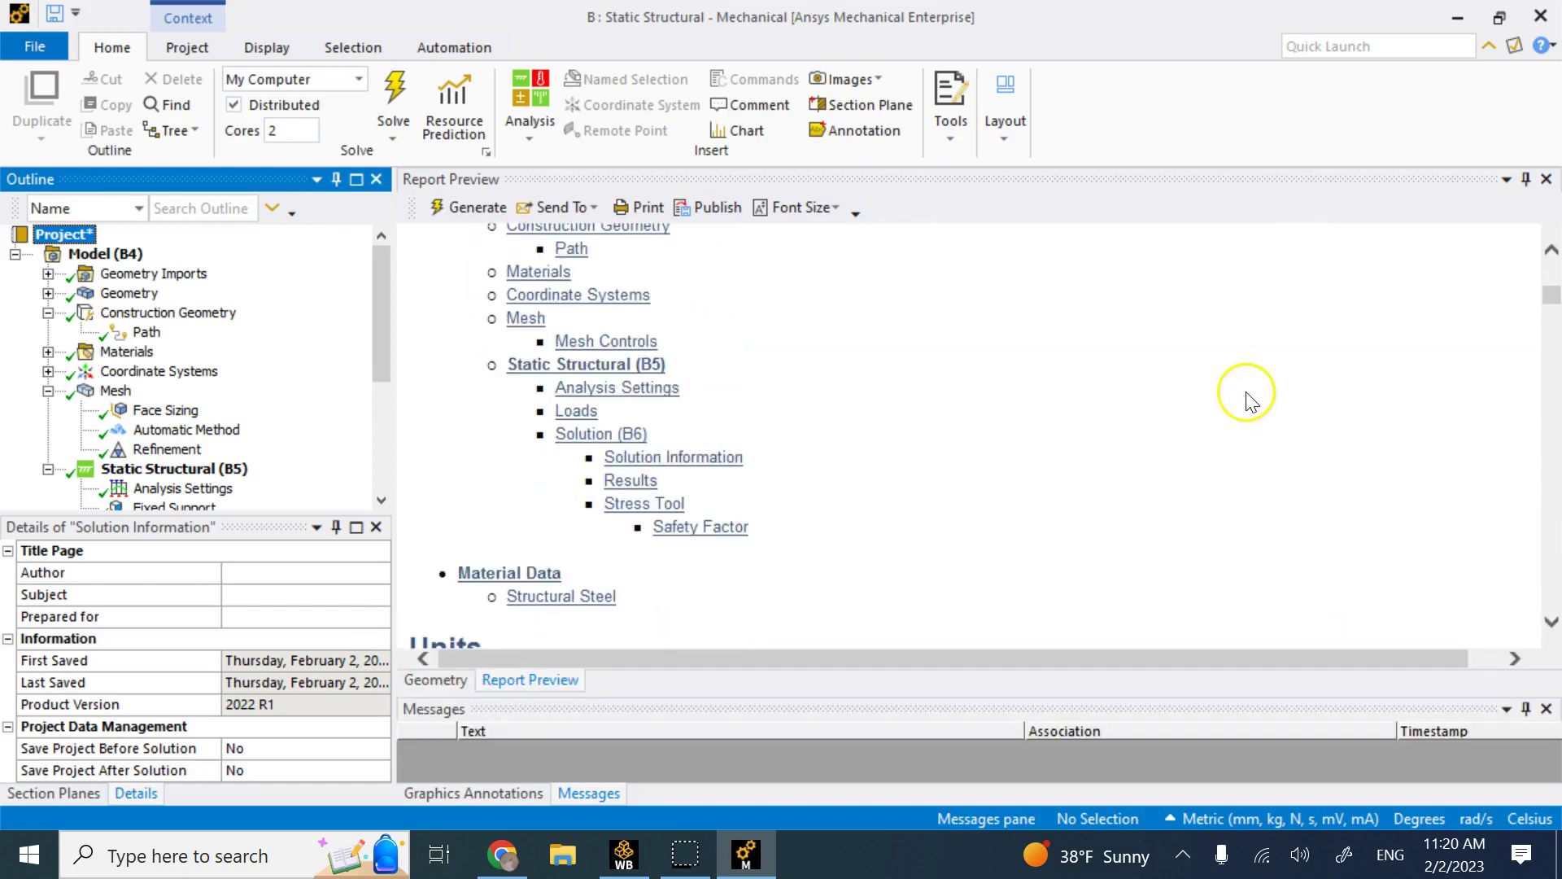
pyautogui.scroll(2, 889, 335)
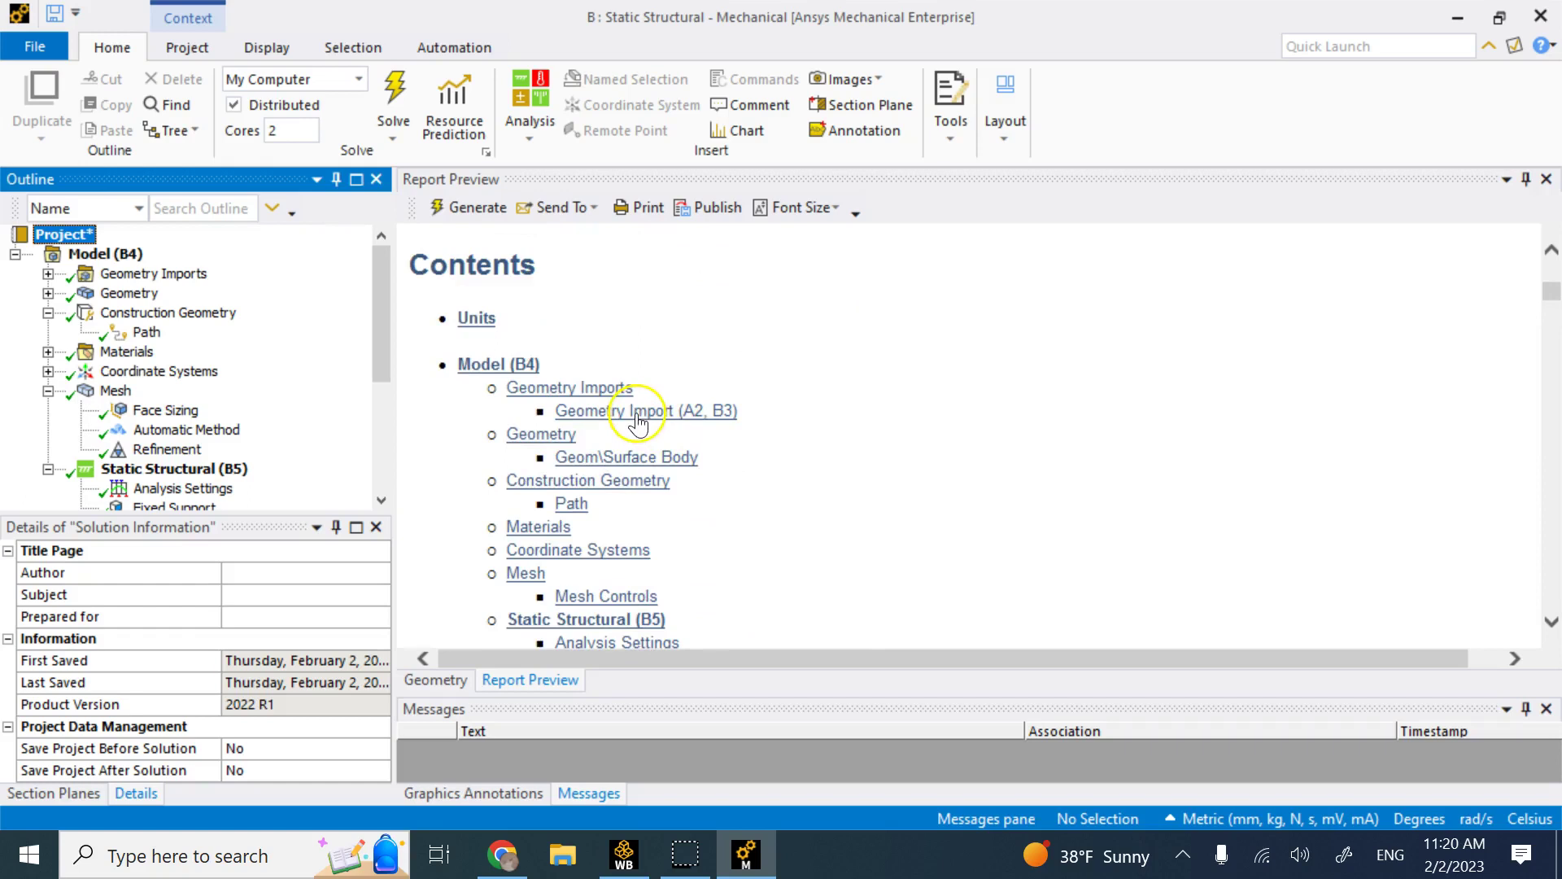
pyautogui.scroll(-1, 523, 398)
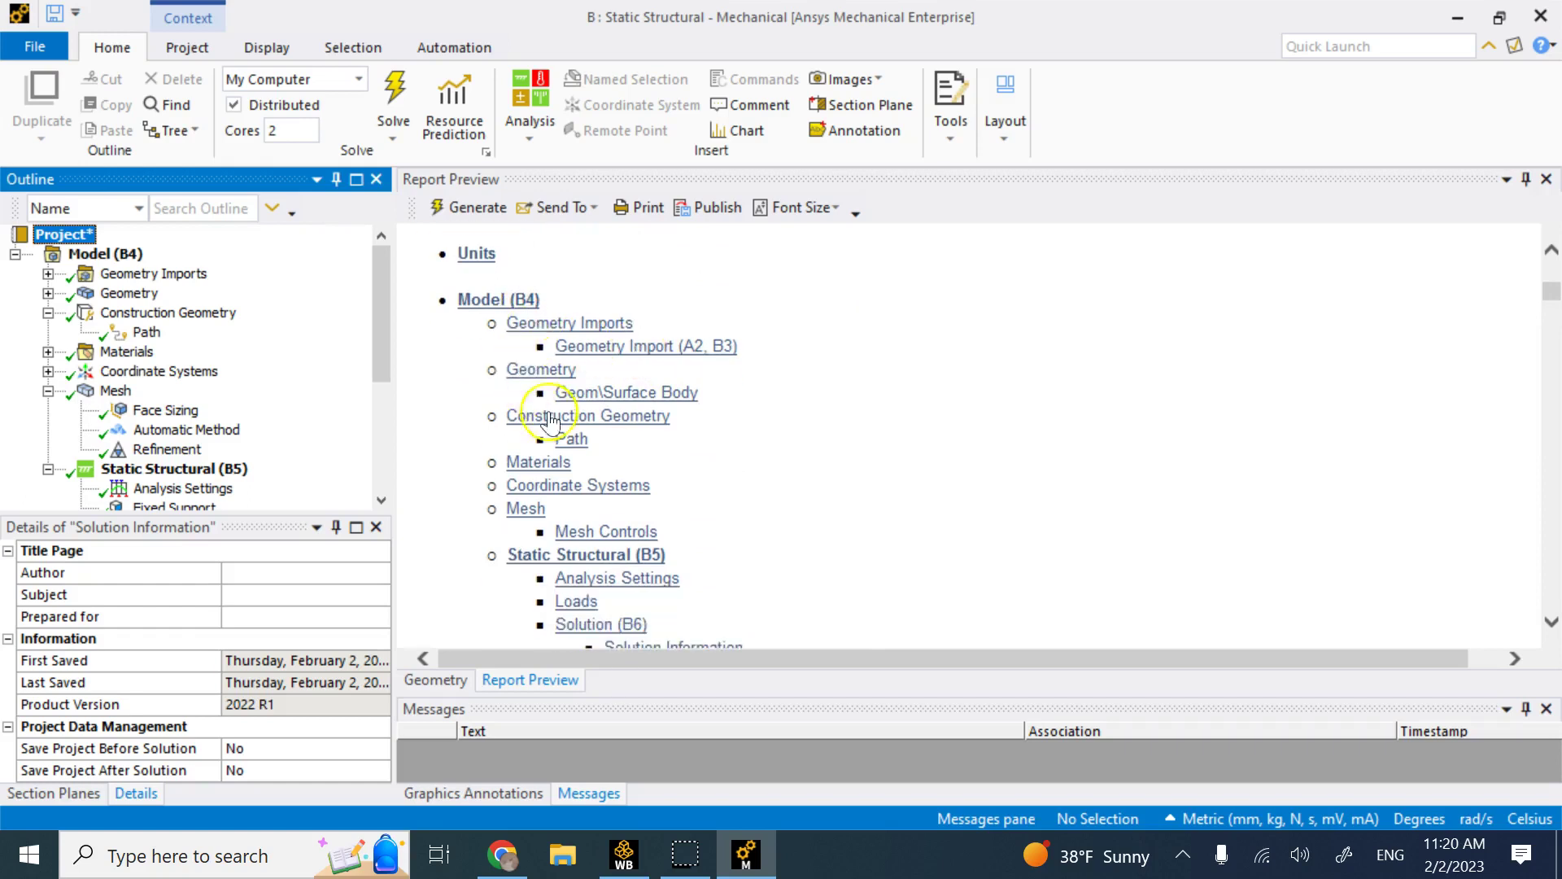
pyautogui.click(527, 483)
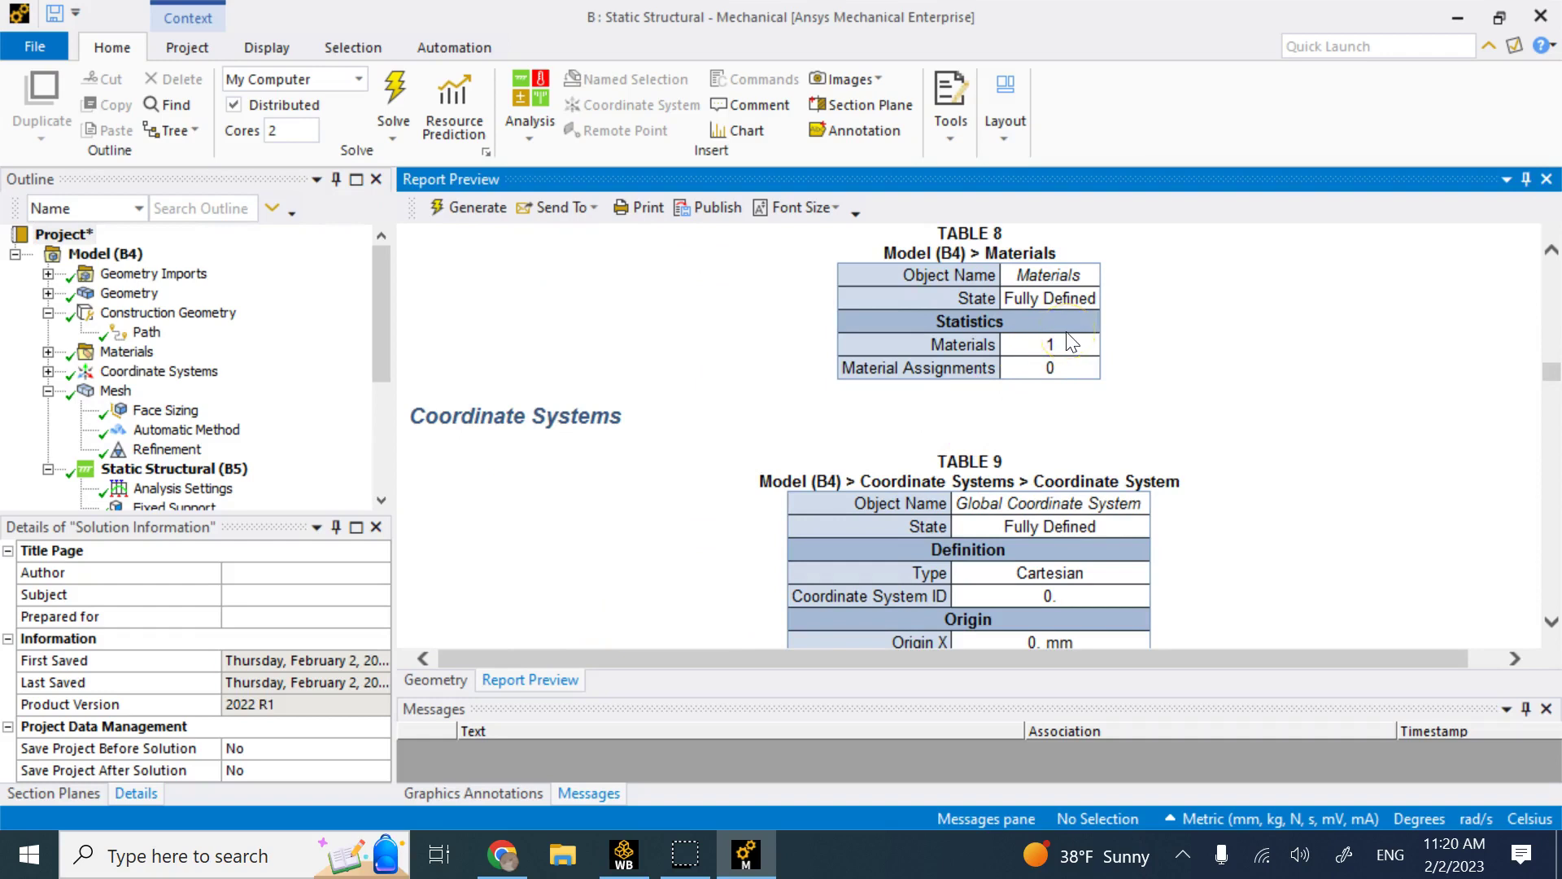
# Examine the report's mesh tables, covering sizing, quality, inflation, advanced settings, statistics and the face sizing, method and refinement controls
pyautogui.scroll(-10, 1071, 341)
pyautogui.scroll(-3, 1070, 344)
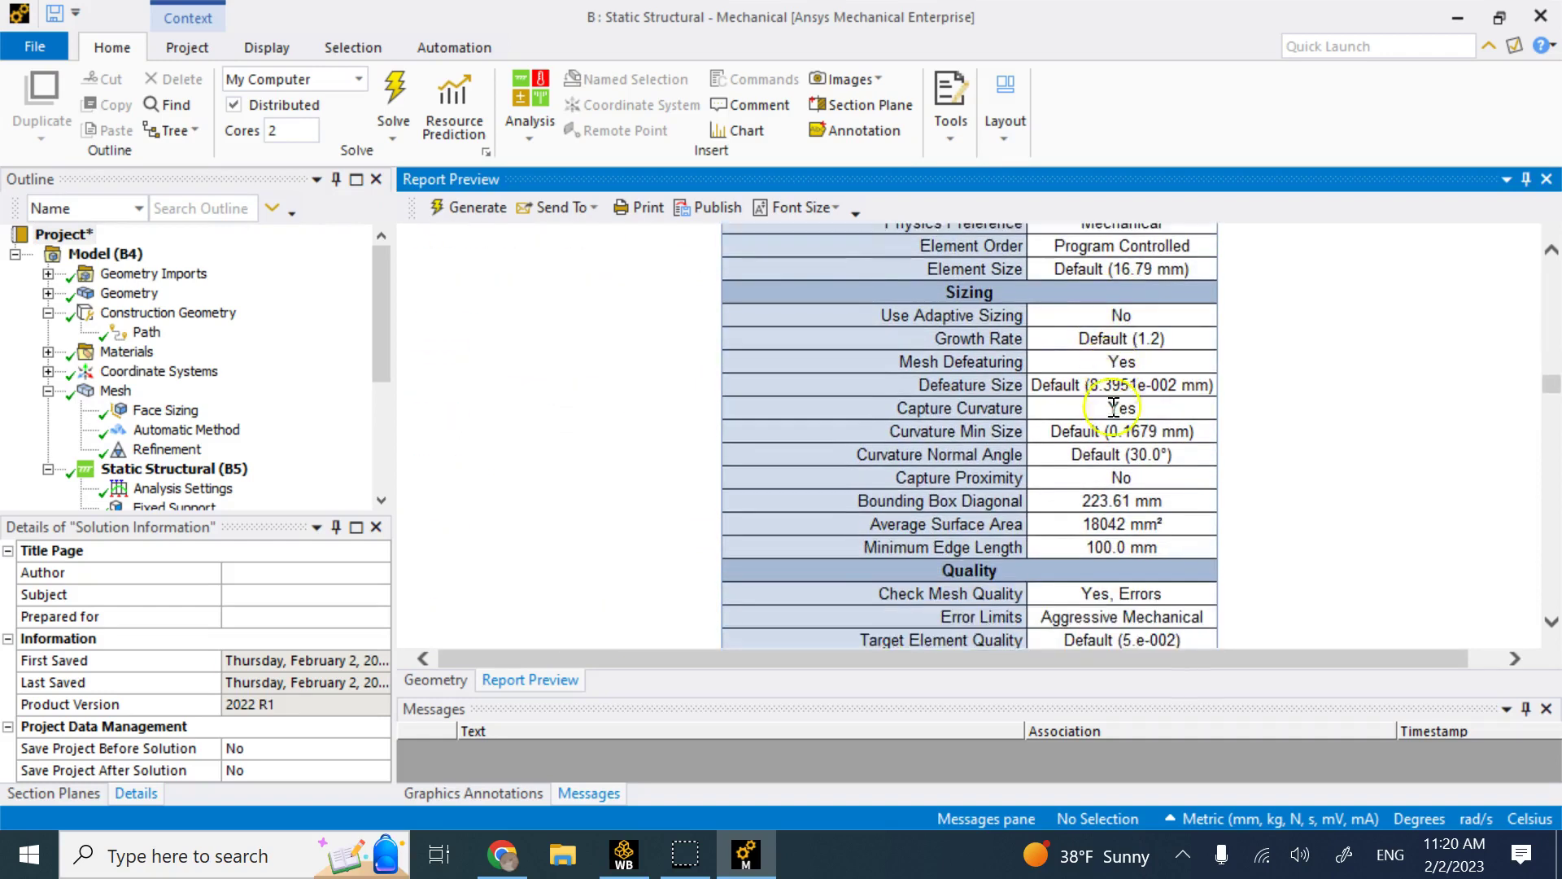
pyautogui.scroll(-3, 1113, 407)
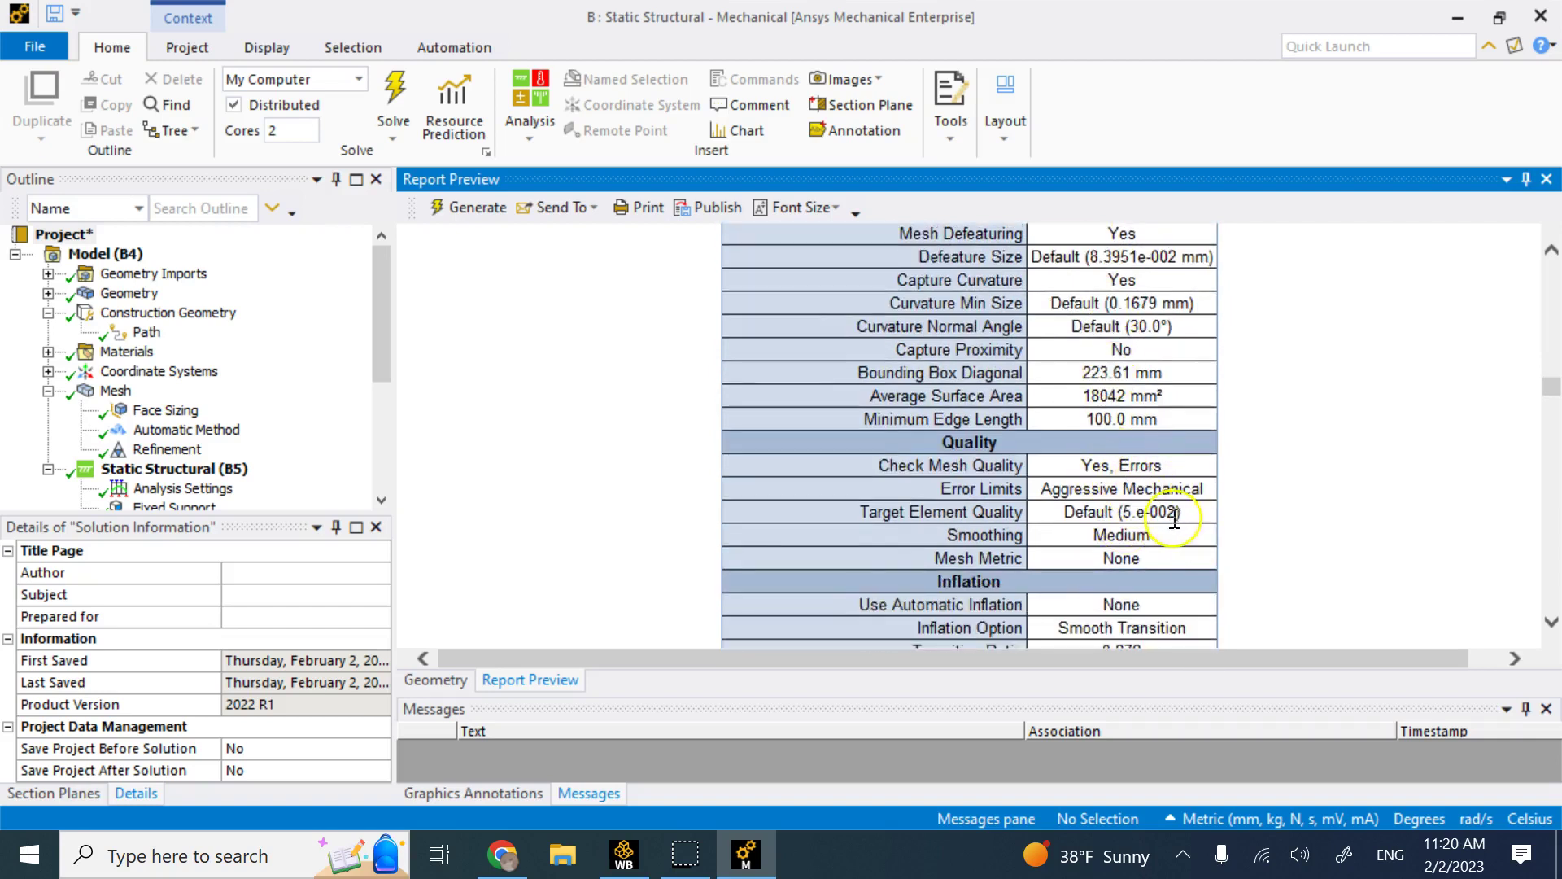
pyautogui.scroll(-3, 1204, 535)
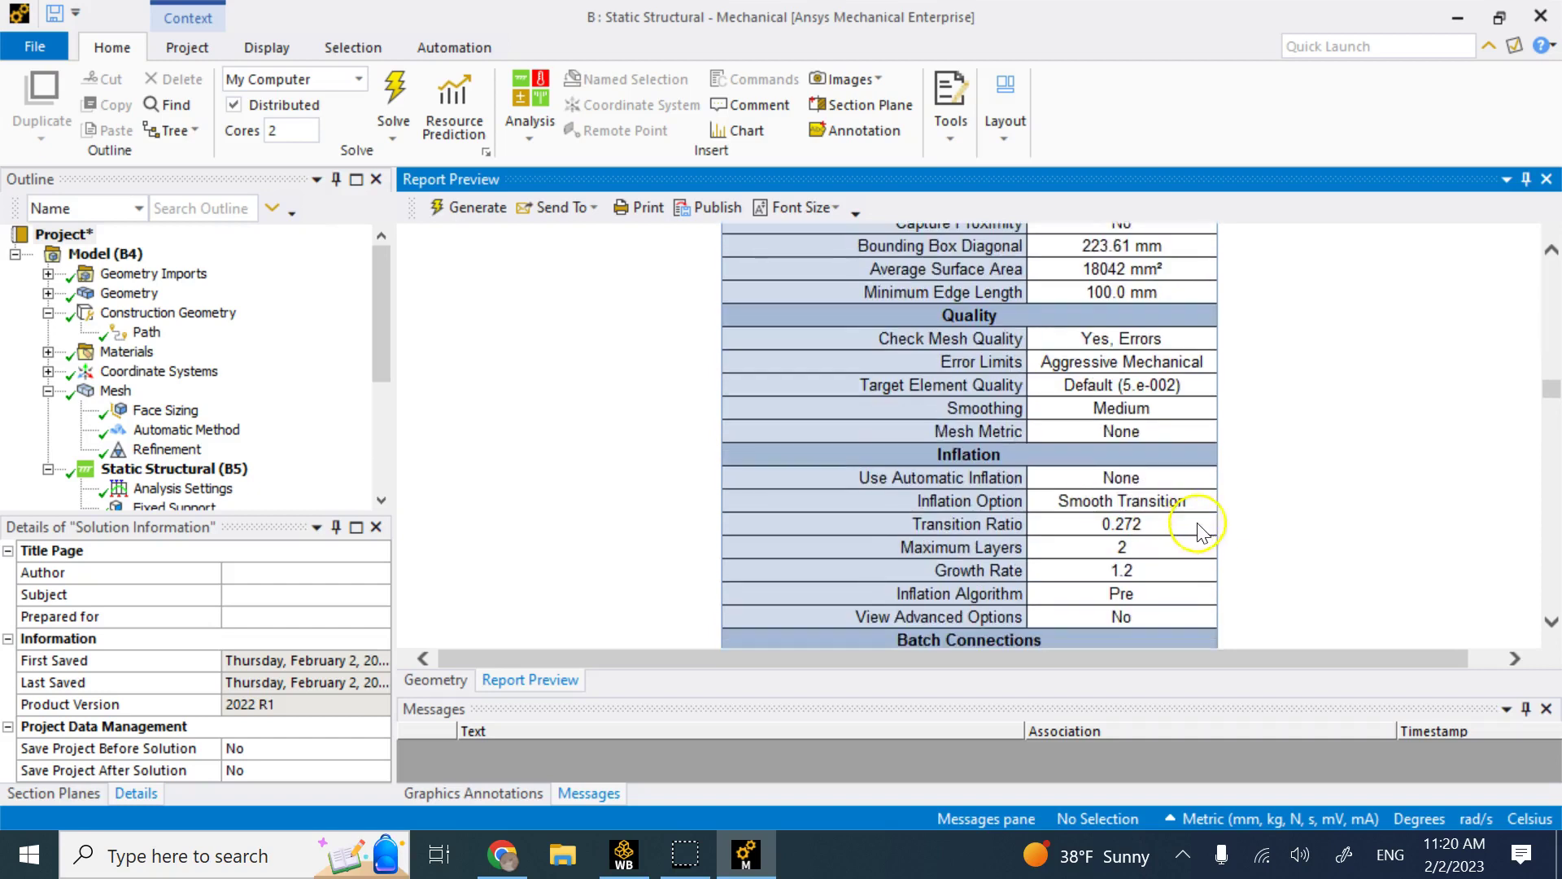
pyautogui.scroll(-2, 1147, 483)
pyautogui.scroll(-7, 1147, 483)
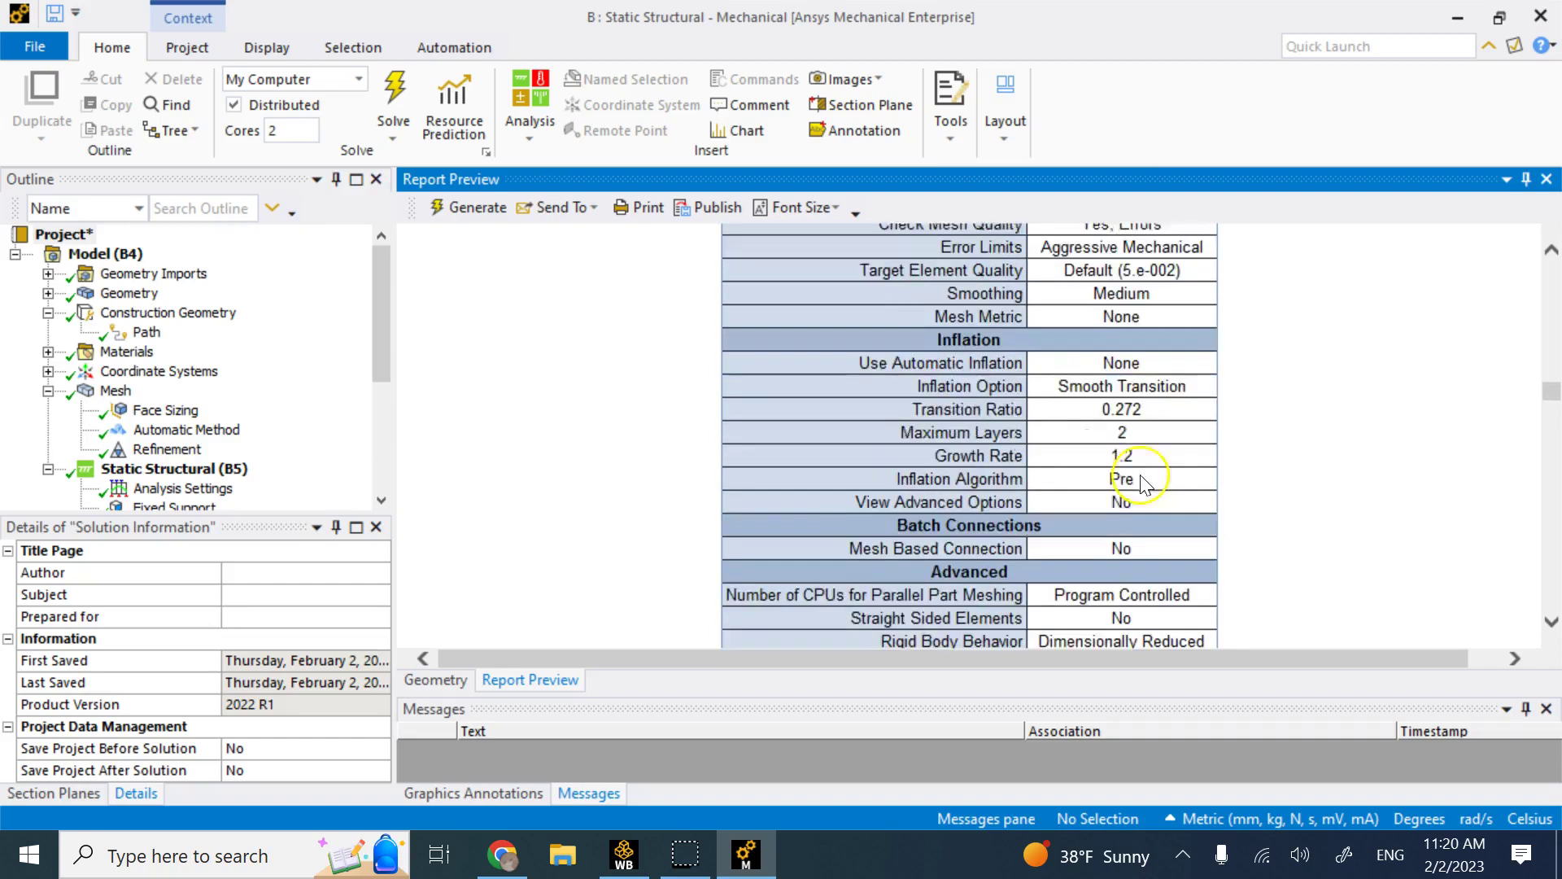
pyautogui.scroll(-7, 1143, 476)
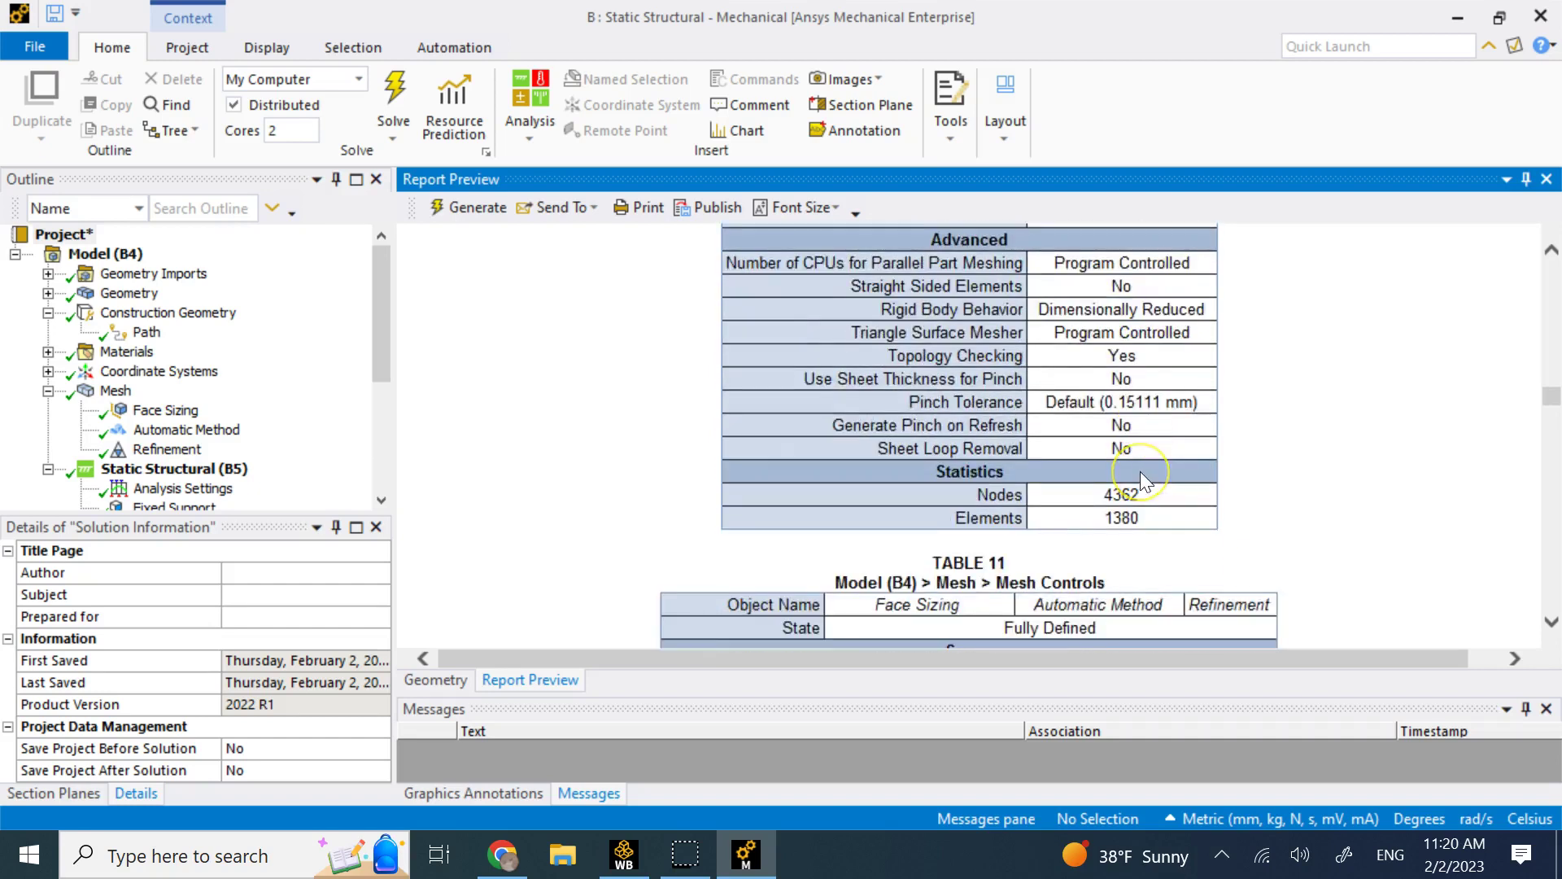
pyautogui.scroll(-11, 1144, 476)
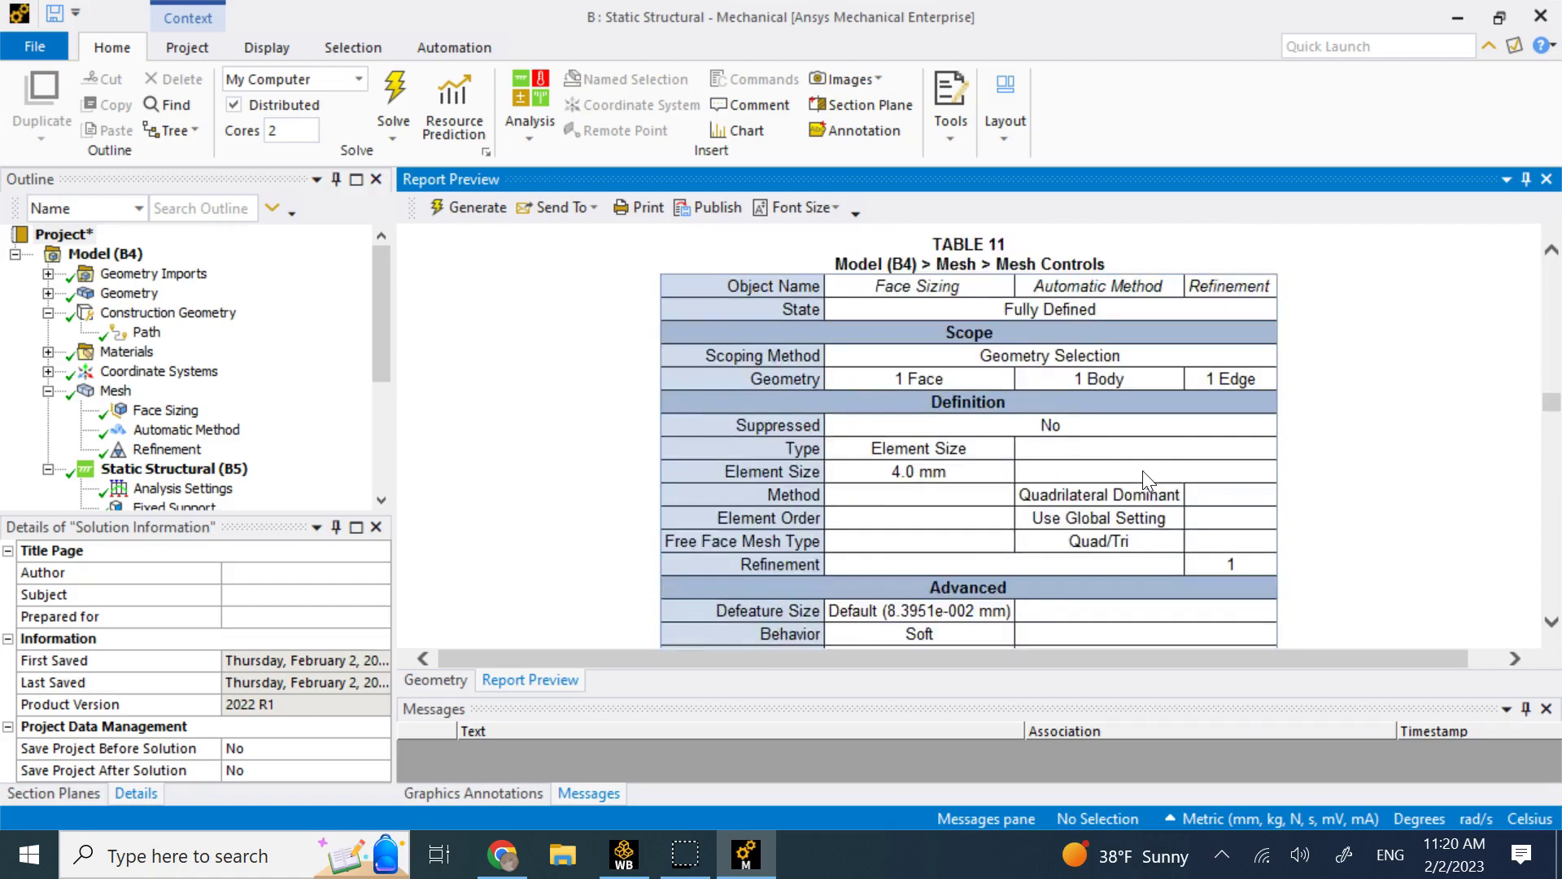
# Examine the report's Static Structural analysis and Analysis Settings tables, continuing through the remaining sections
pyautogui.scroll(-5, 1162, 474)
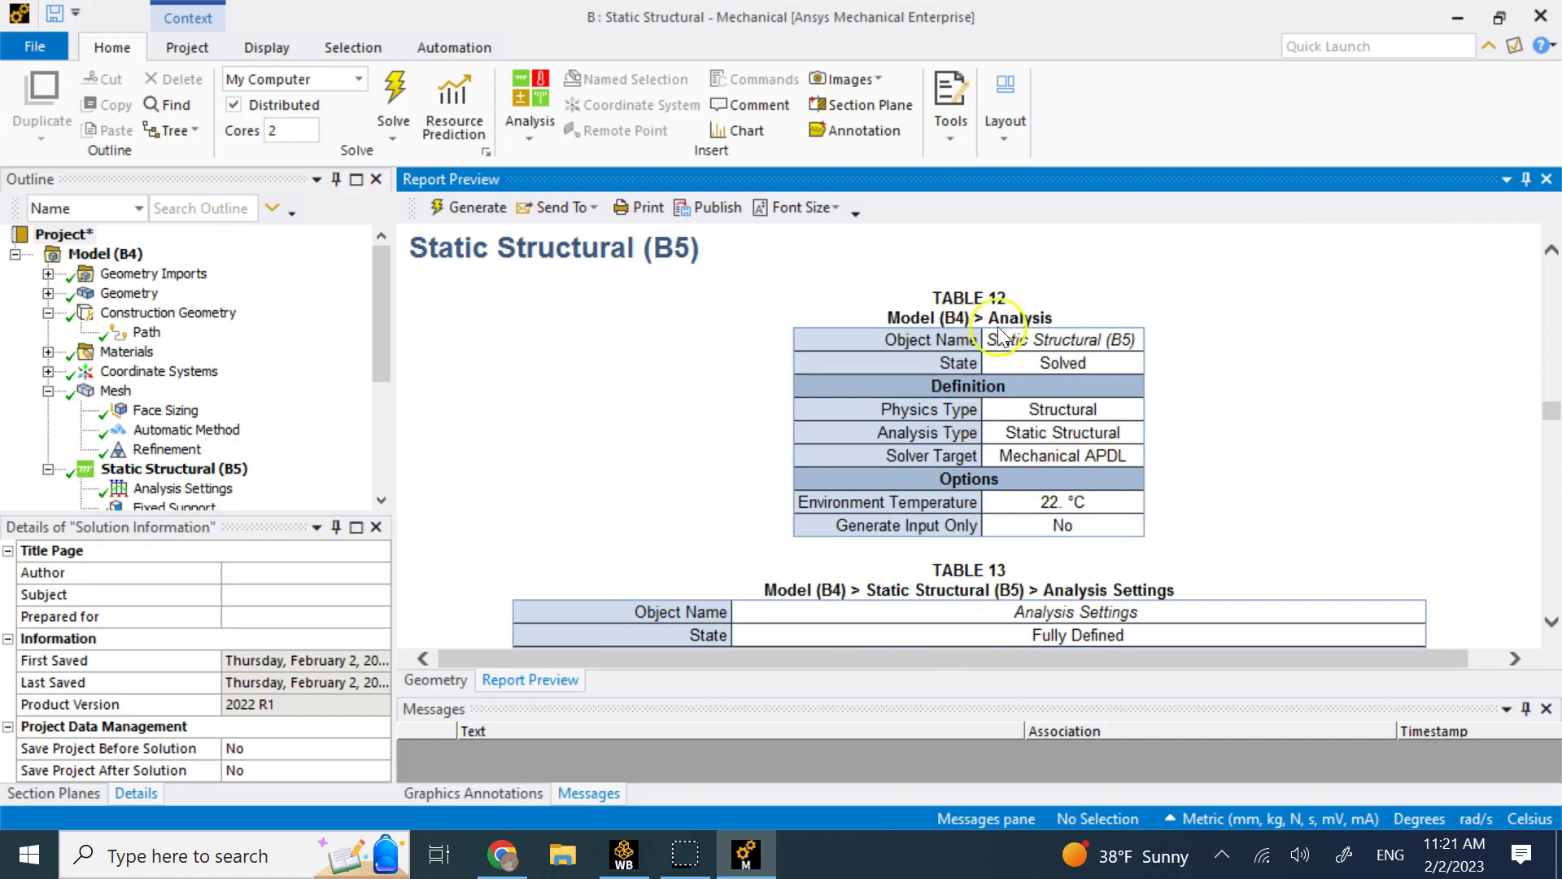
pyautogui.scroll(-6, 999, 336)
pyautogui.moveTo(1549, 421); pyautogui.dragTo(1550, 533)
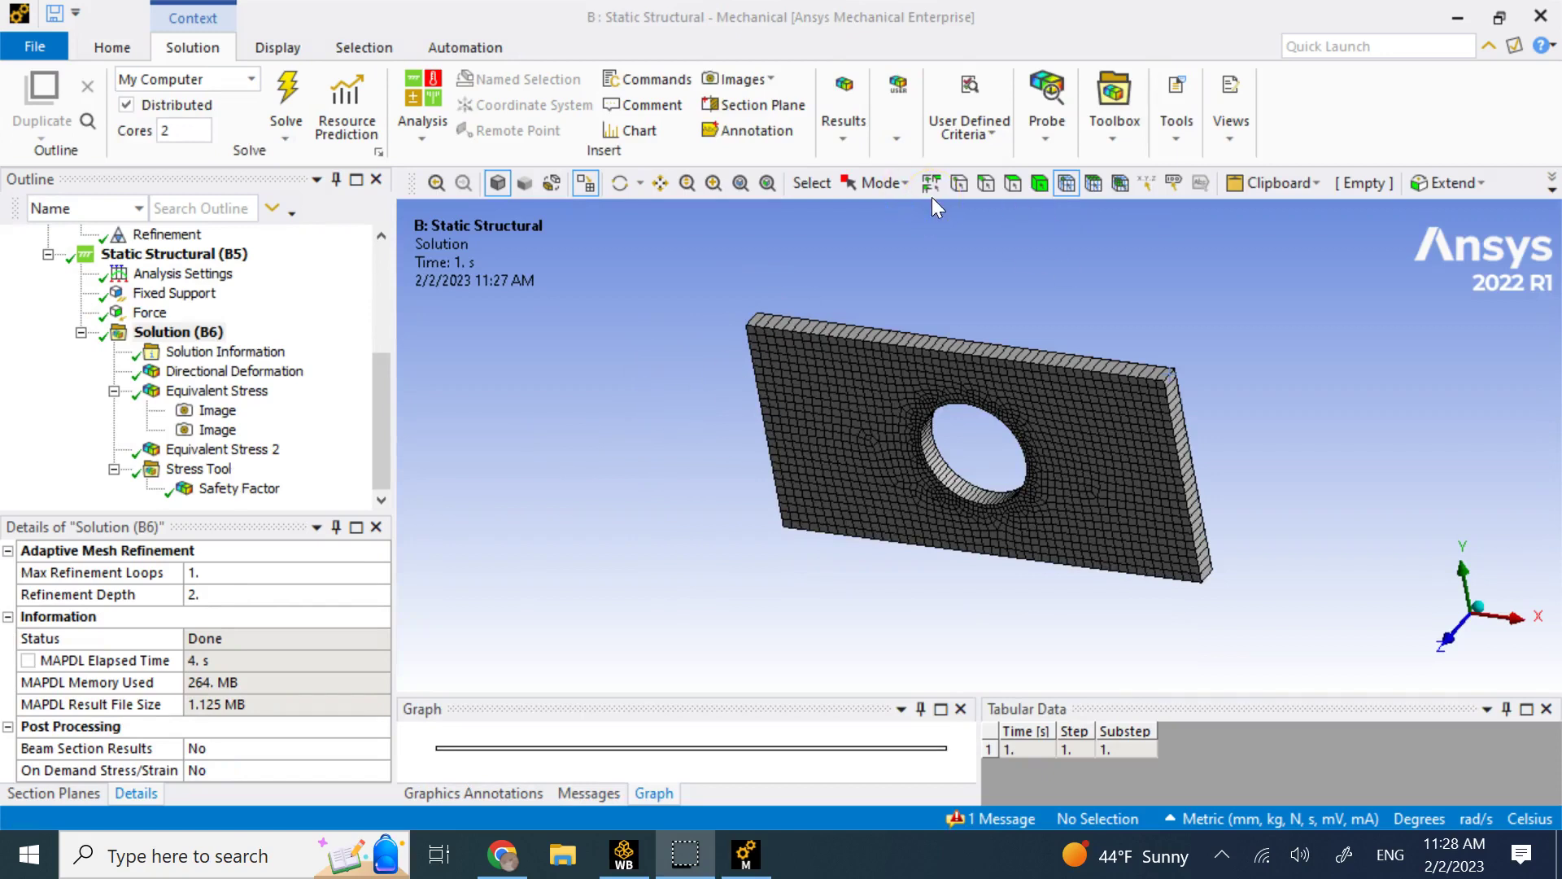
pyautogui.click(570, 270)
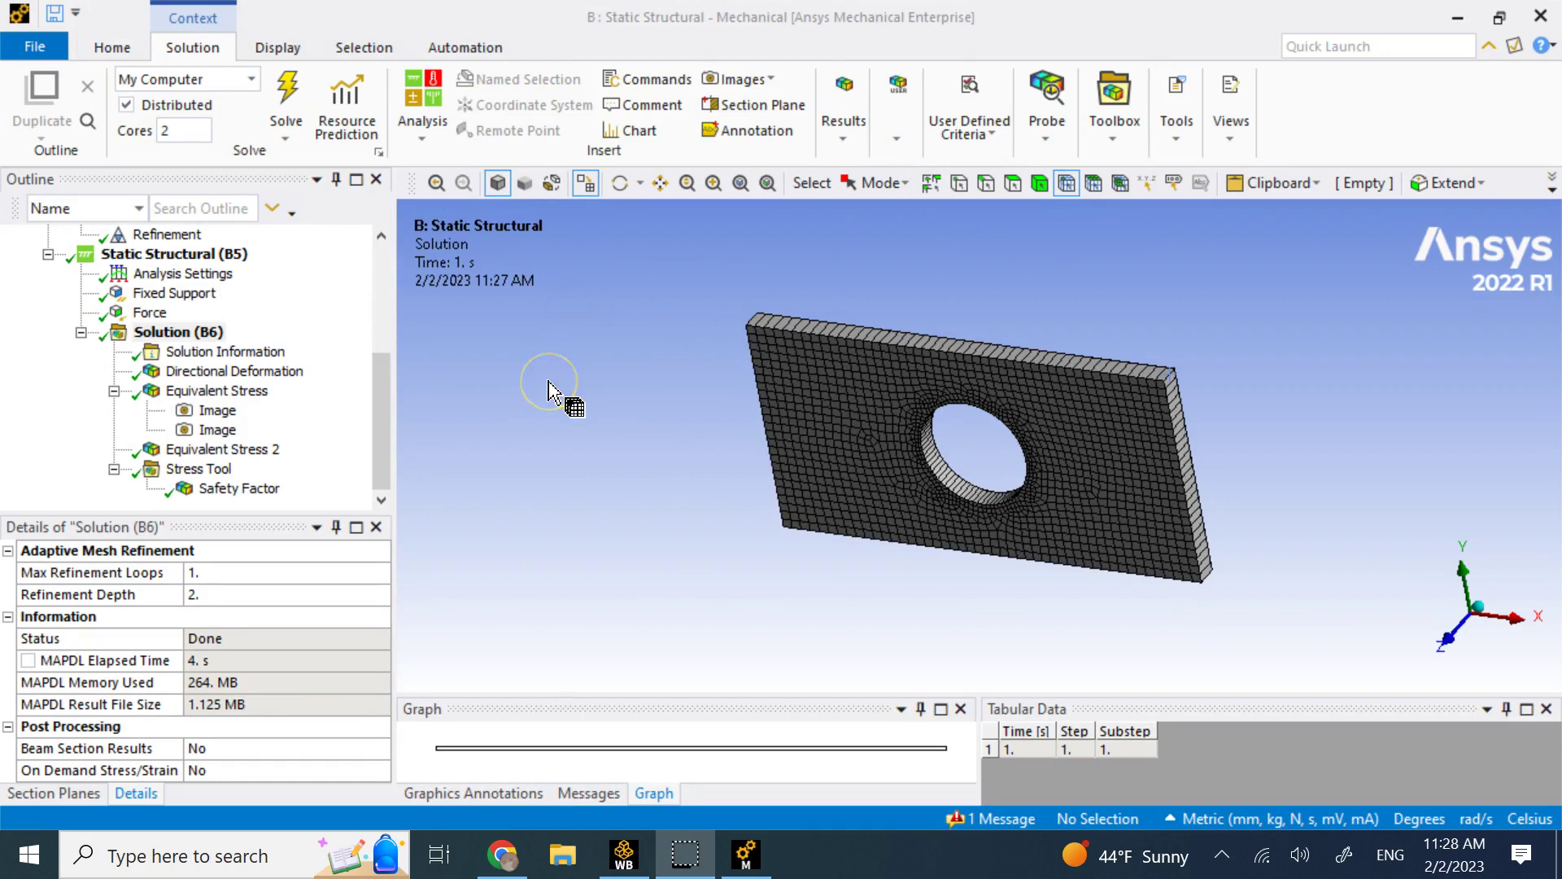